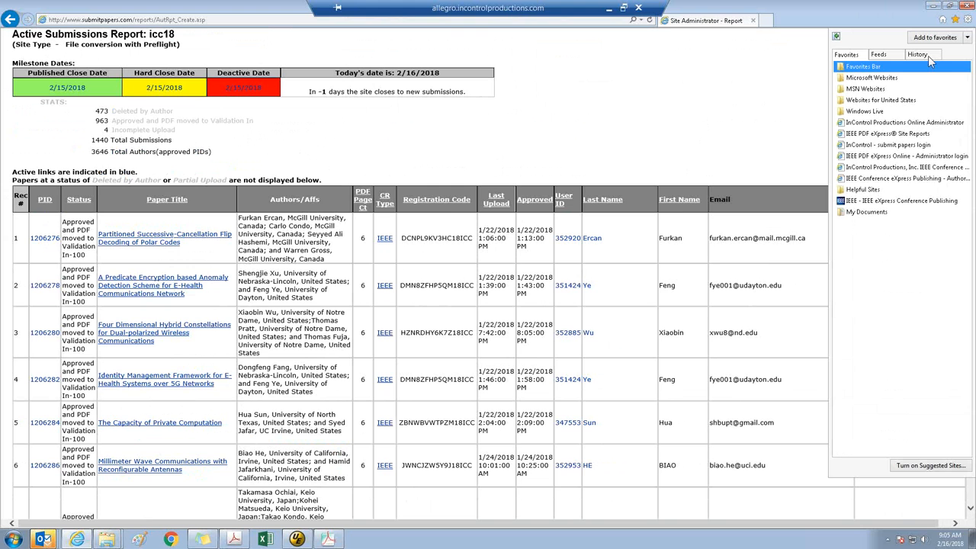
left_click(943, 20)
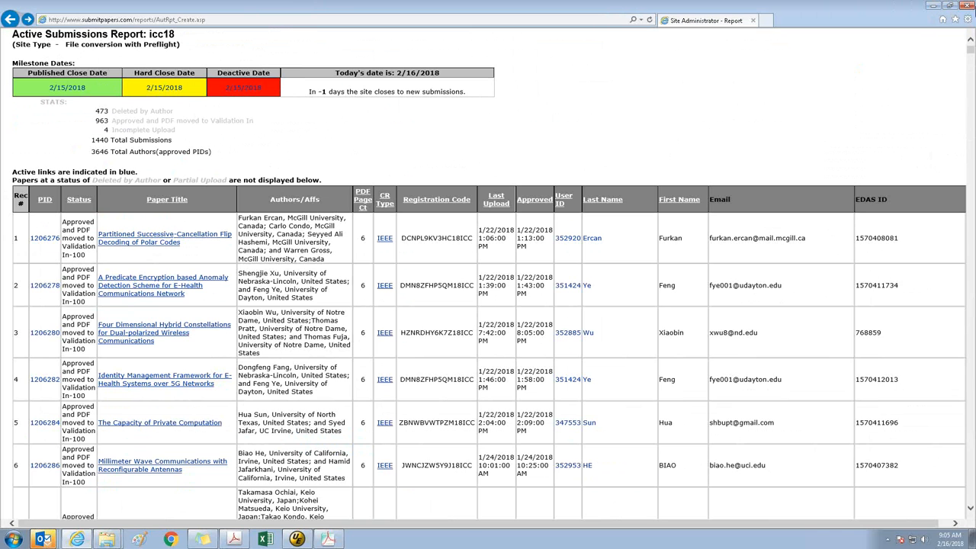
left_click(955, 19)
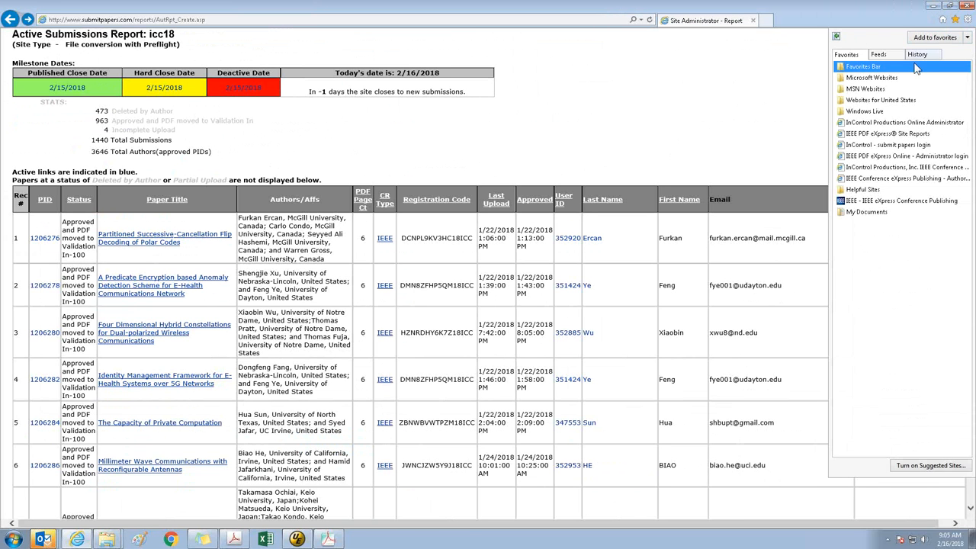
left_click(955, 19)
Save the Active Submissions Report as an HTML-only webpage named Site Administrator - Report_htm.htm in the ICC18 Inventory folder on drive V
left_click(968, 20)
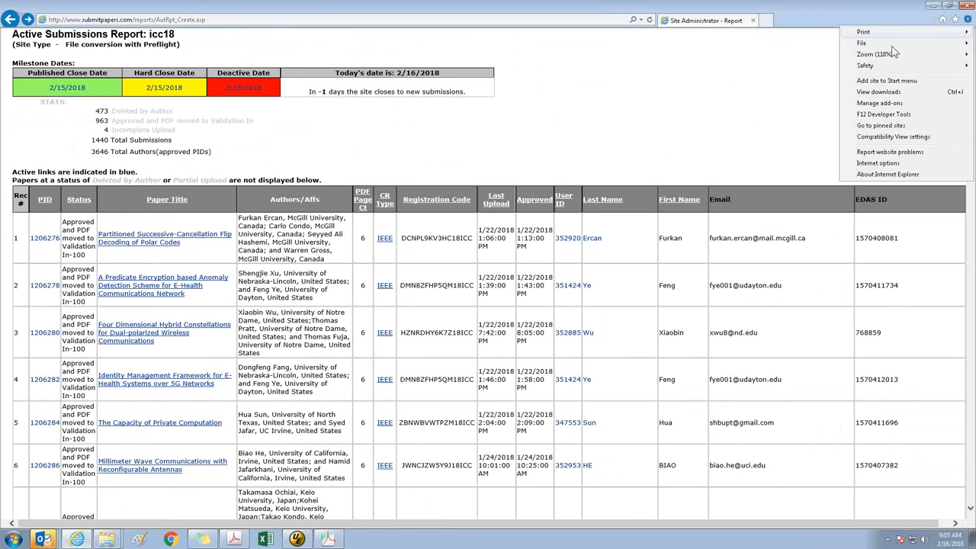
mouse_move(892, 45)
left_click(784, 57)
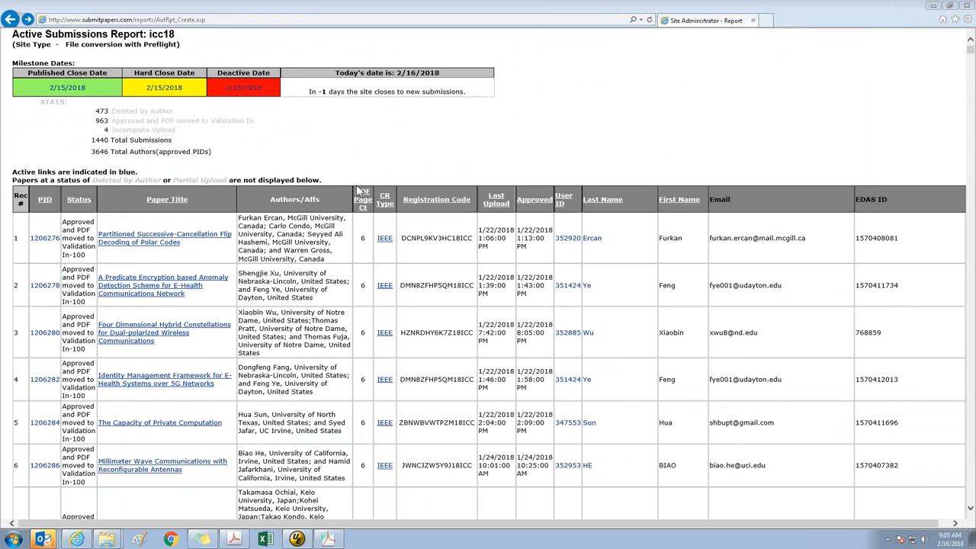
left_click(25, 172)
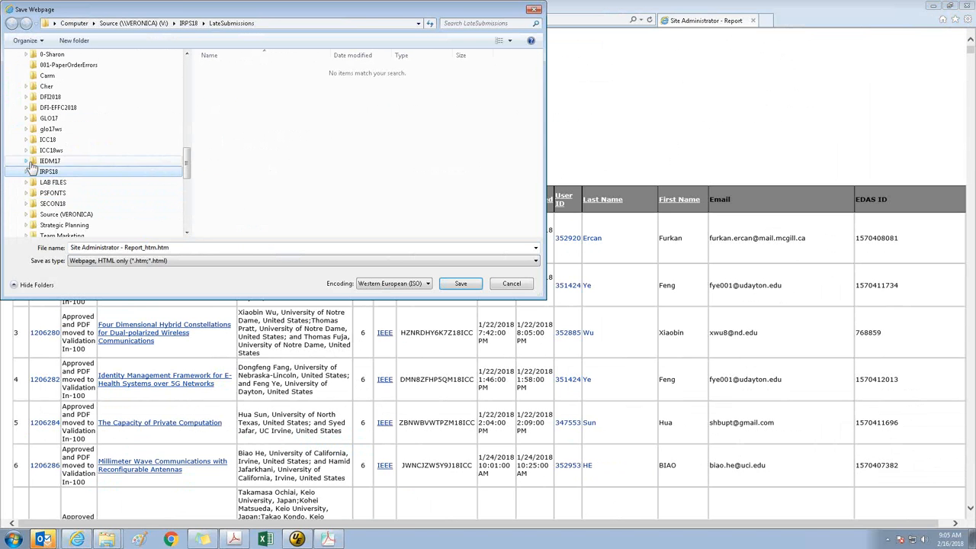
left_click(47, 139)
double_click(245, 81)
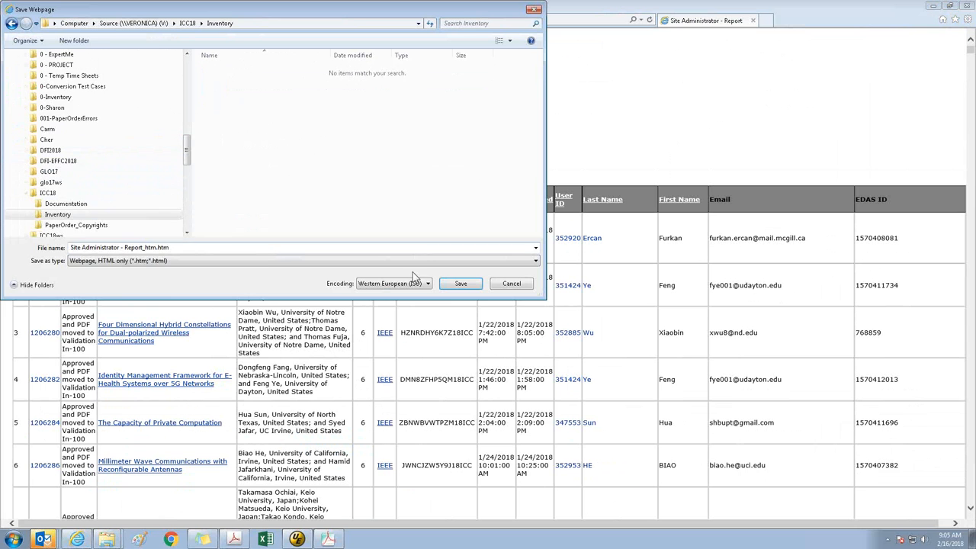
left_click(453, 285)
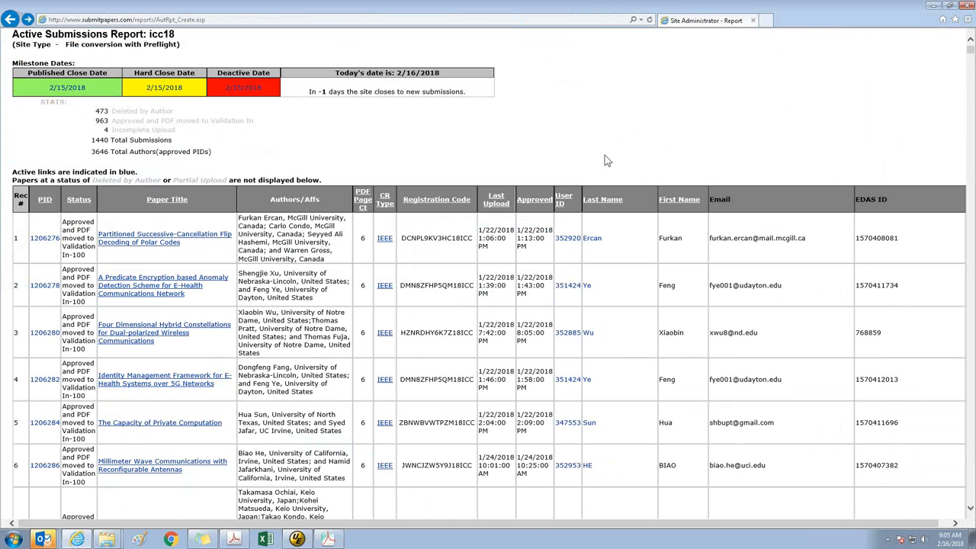
Close the browser, Acrobat Pro and Acrobat Distiller, and move the PDFOut folder window clear of the Distiller window
key("alt+F4")
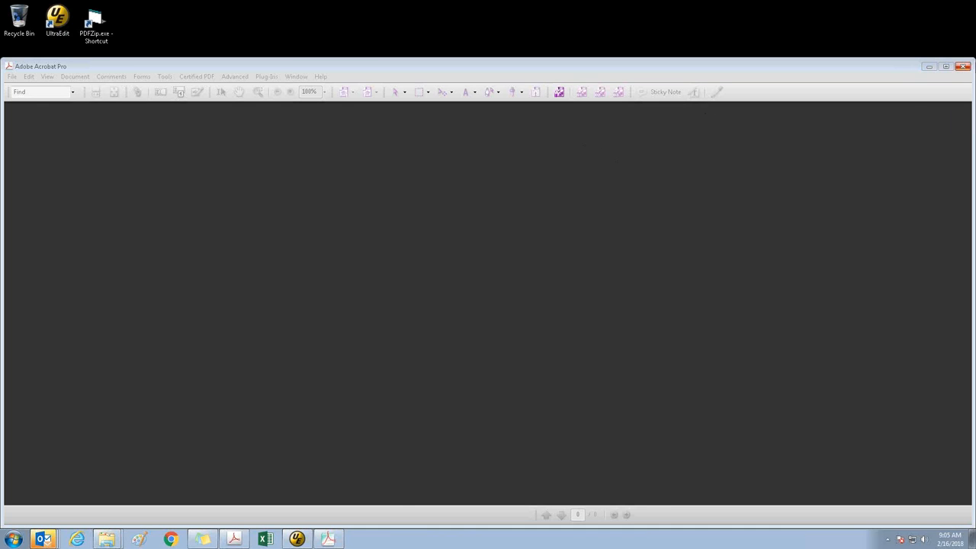
left_click(963, 67)
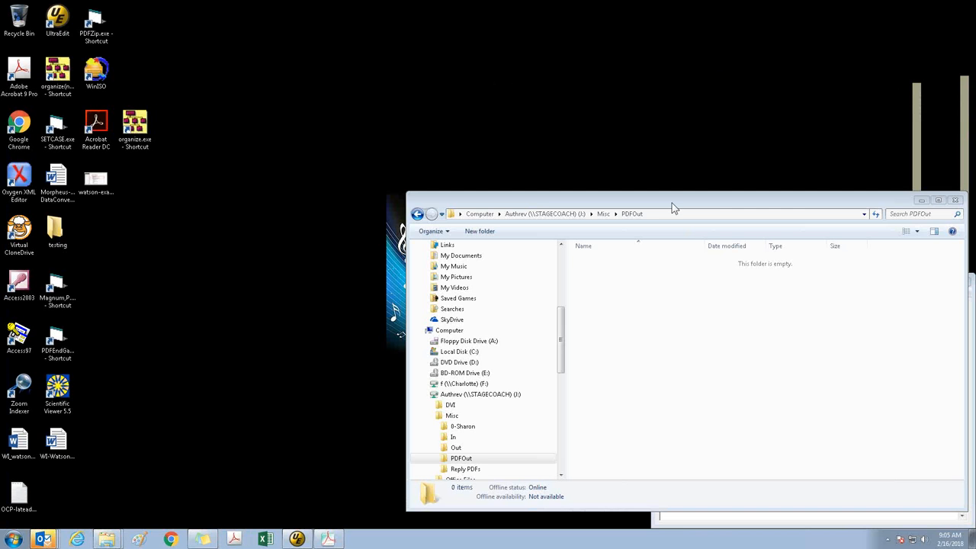
left_click_drag(672, 202, 372, 65)
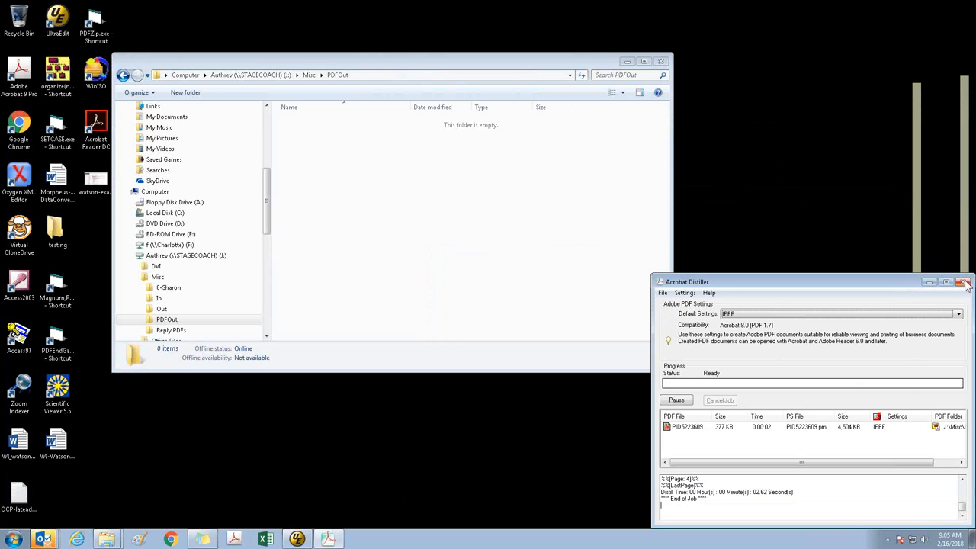
left_click(963, 281)
Open the icc18 folder under Validation\In on the wip (W:) drive
left_click(133, 256)
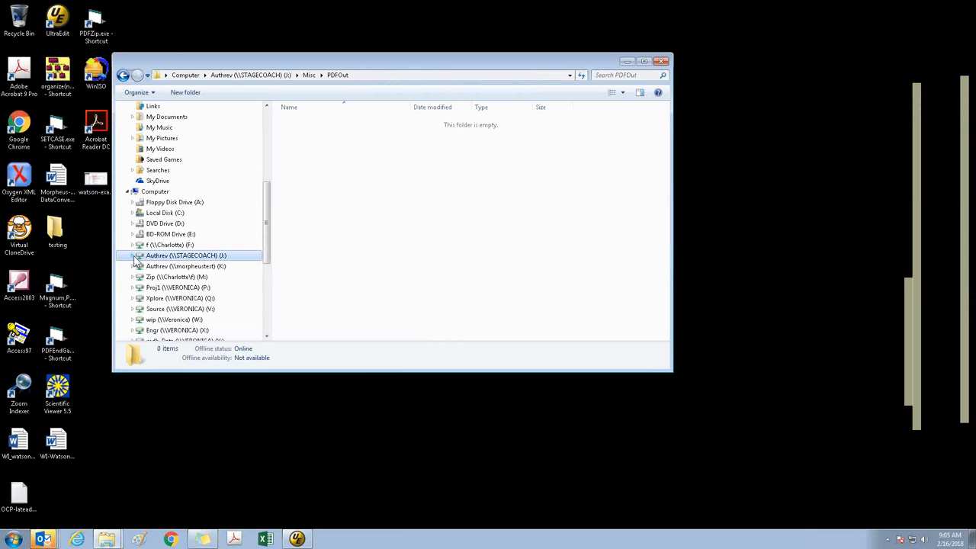
left_click(194, 320)
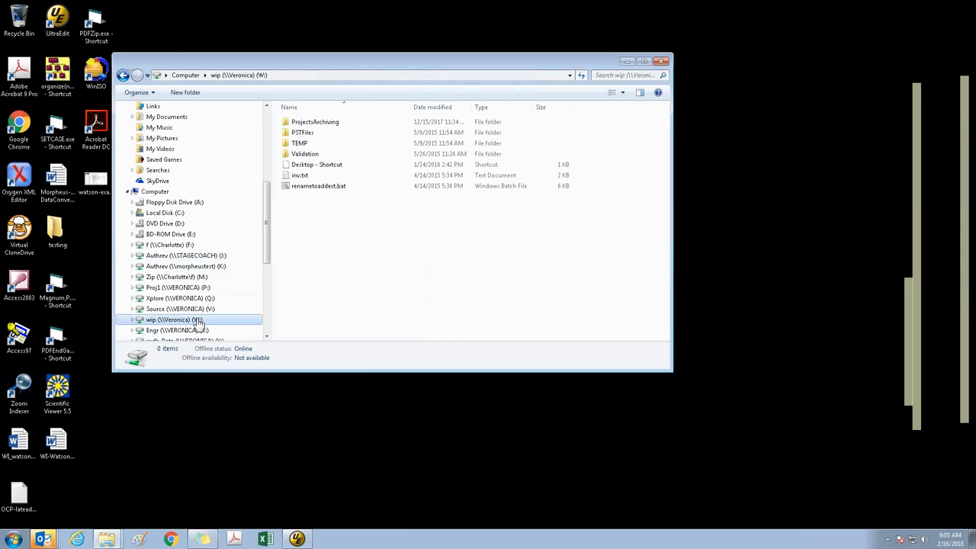
double_click(314, 155)
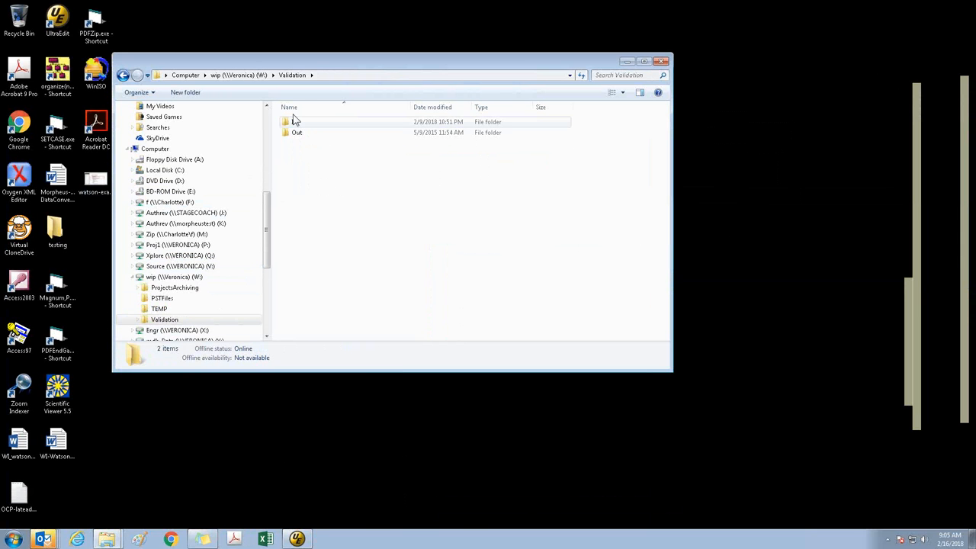
left_click(295, 123)
double_click(295, 123)
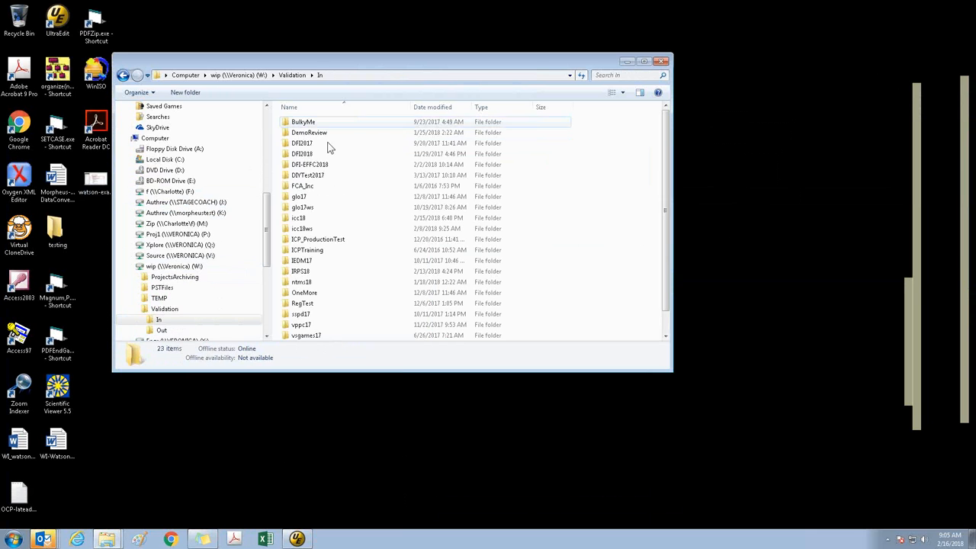
double_click(312, 219)
left_click(312, 220)
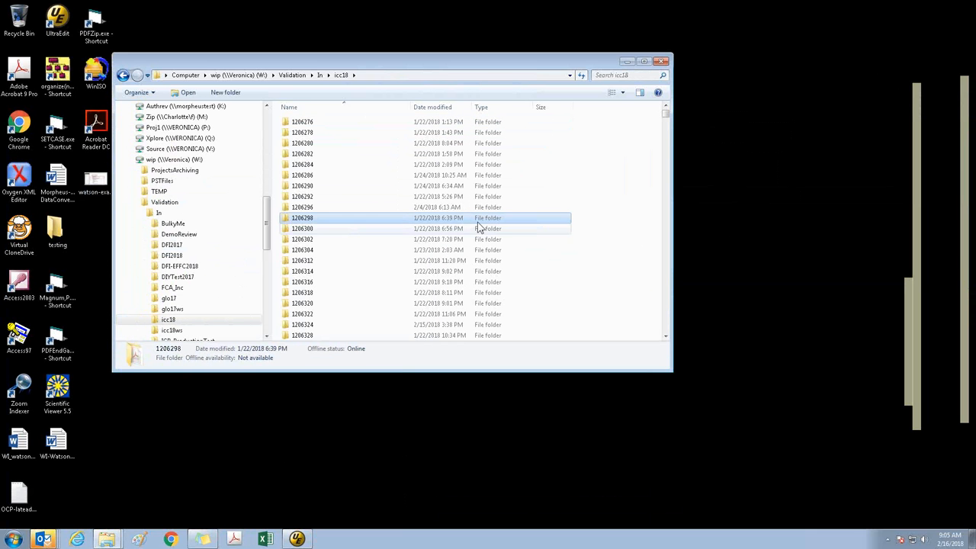
Search the icc18 folder for PID*.PDF
left_click(614, 76)
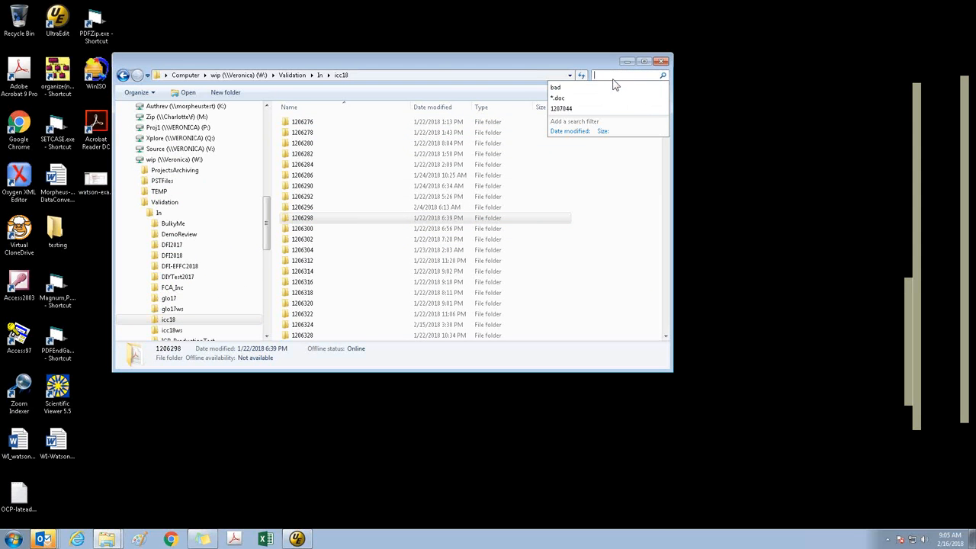
type("*")
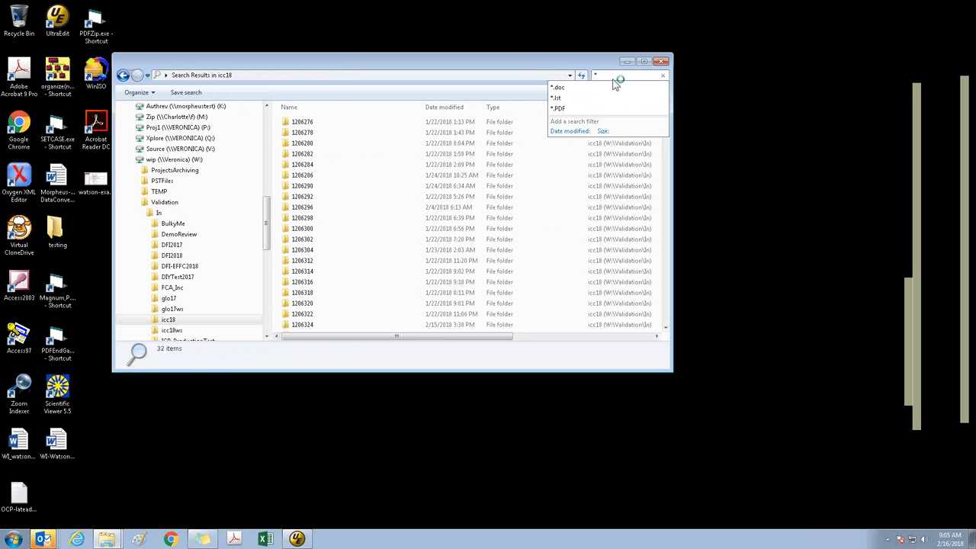
type(".PDF")
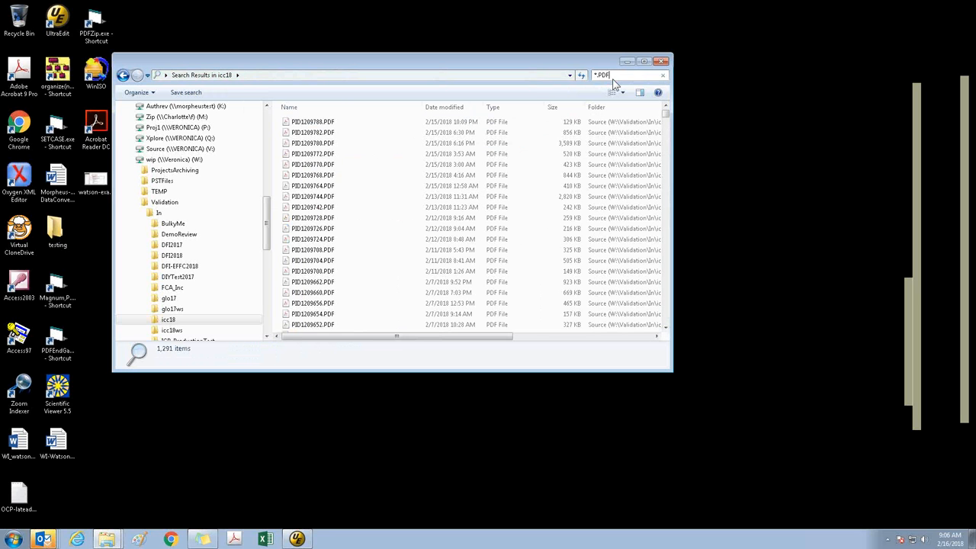
left_click(612, 79)
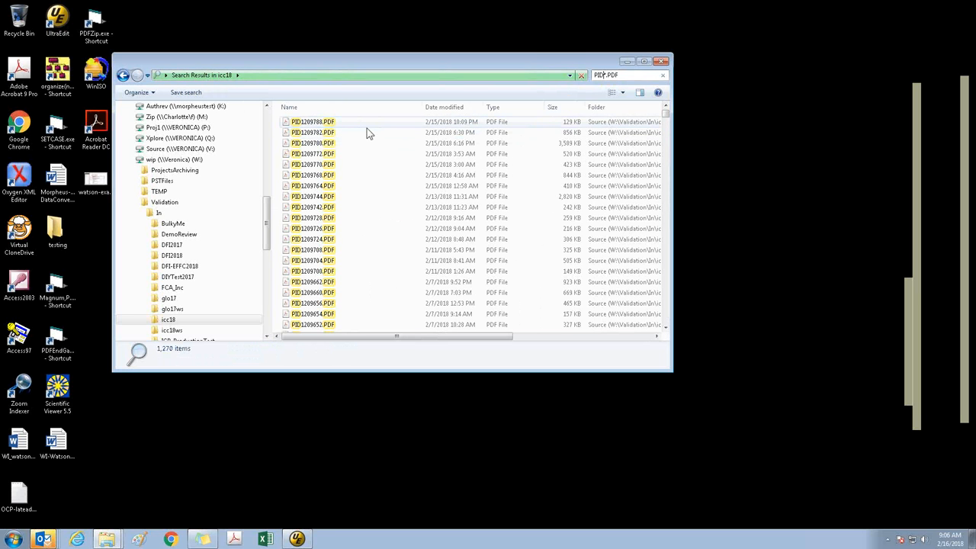
Reposition and widen the search results window to show the full folder paths
left_click_drag(548, 56, 771, 69)
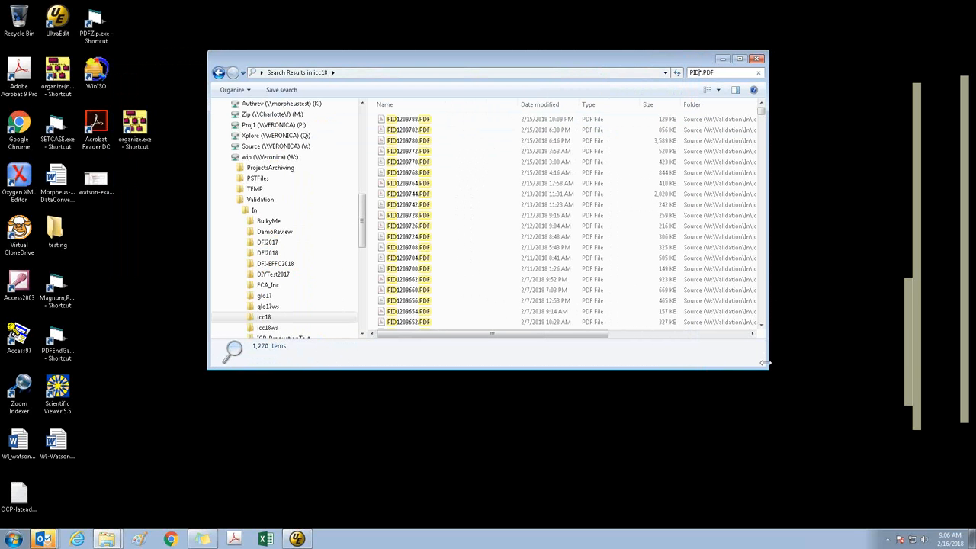
left_click_drag(765, 363, 913, 363)
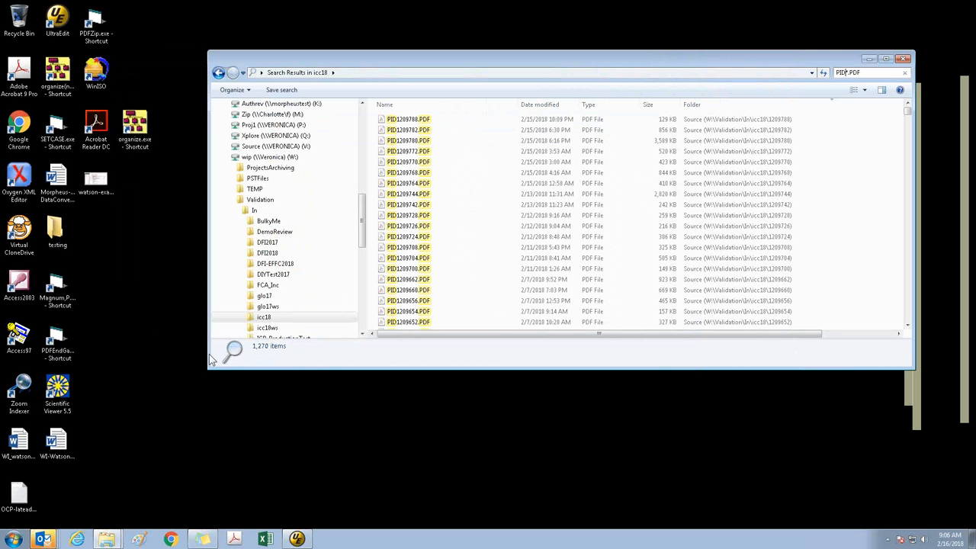
left_click_drag(201, 356, 91, 356)
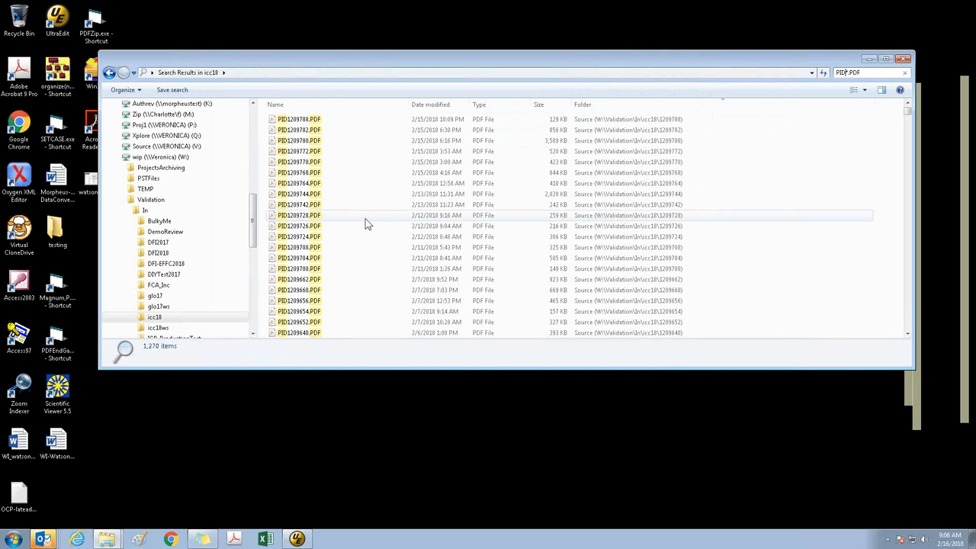
left_click(365, 219)
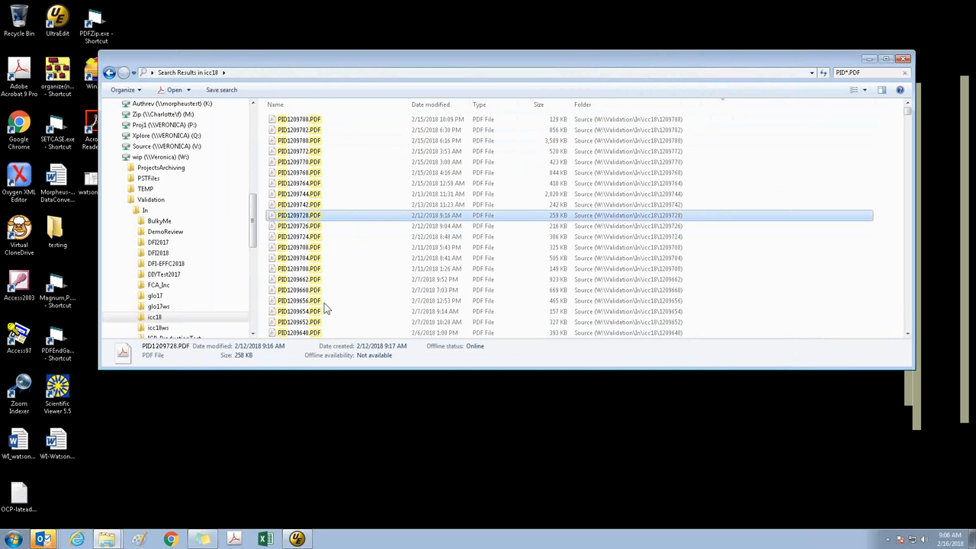
left_click(761, 152)
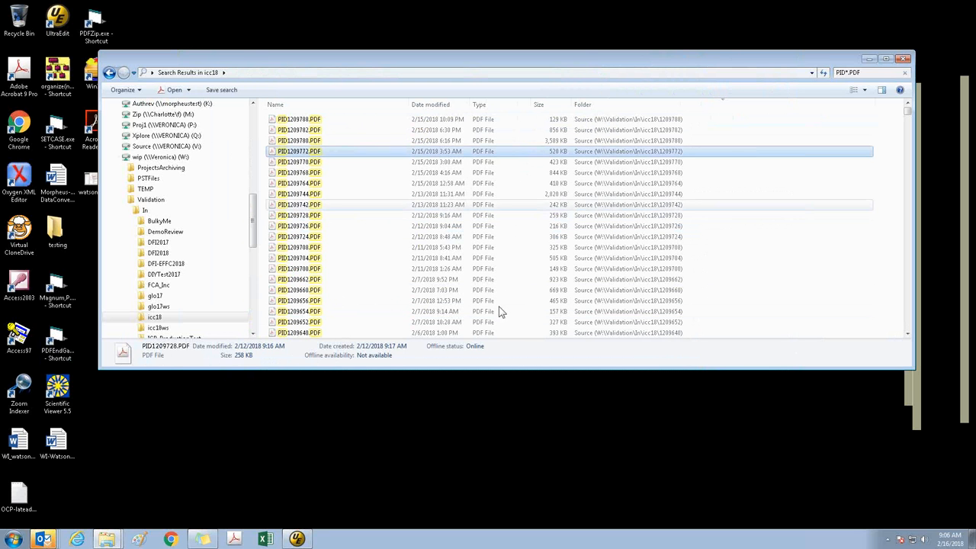
Sort the search results by folder in descending order
right_click(355, 107)
left_click(347, 107)
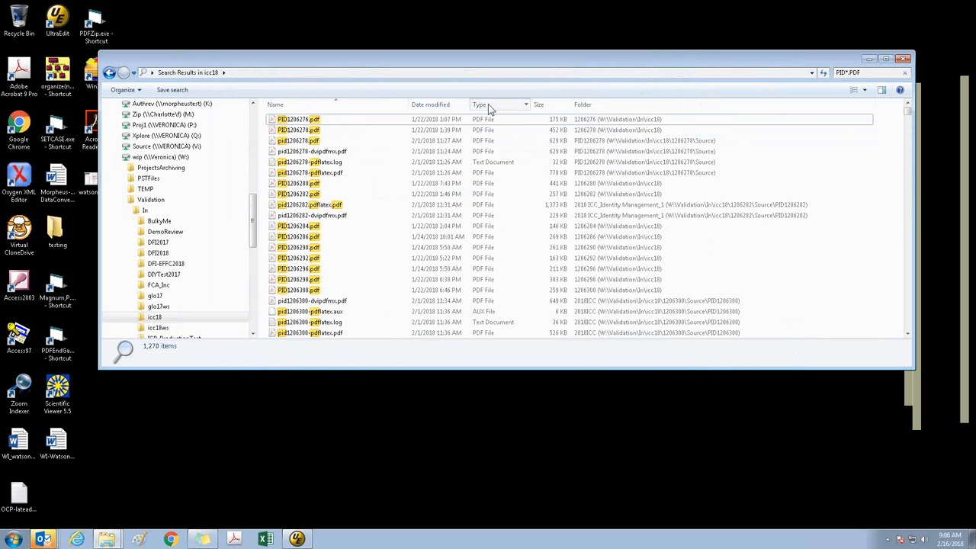
left_click(551, 104)
left_click(610, 104)
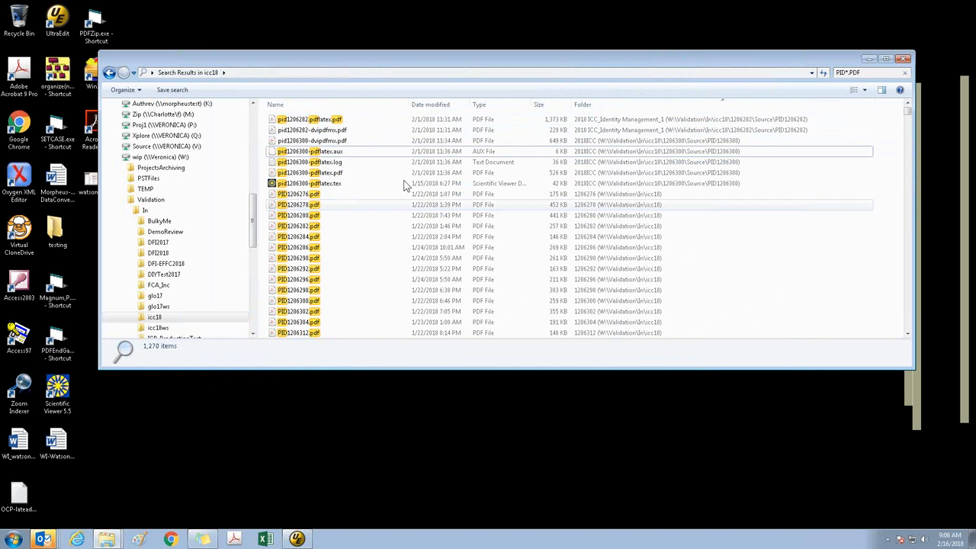
left_click(610, 107)
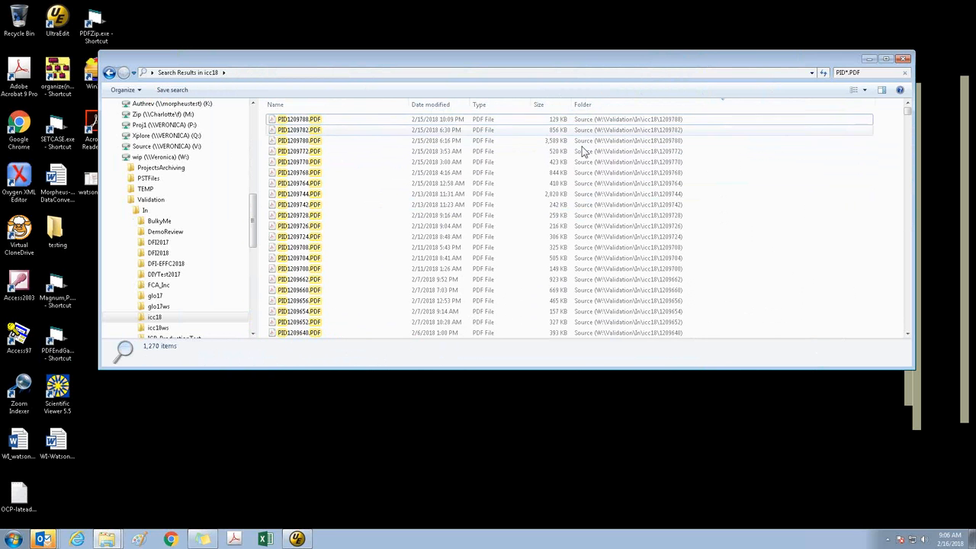
Examine the sorted results for the boundary between PDFs in Source subfolders and PDFs directly in the numbered paper folders
scroll(583, 145, "down", 7)
scroll(587, 163, "down", 15)
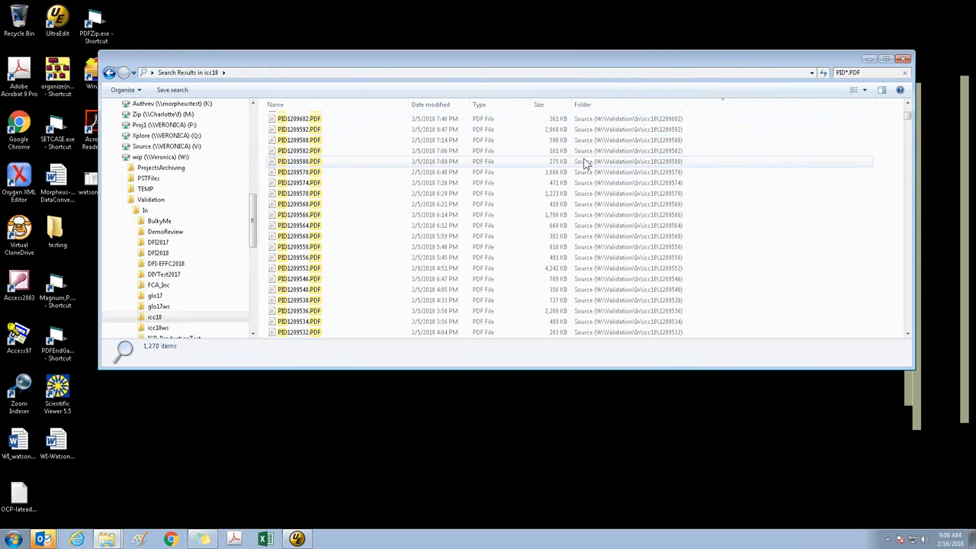
key("Page_Down")
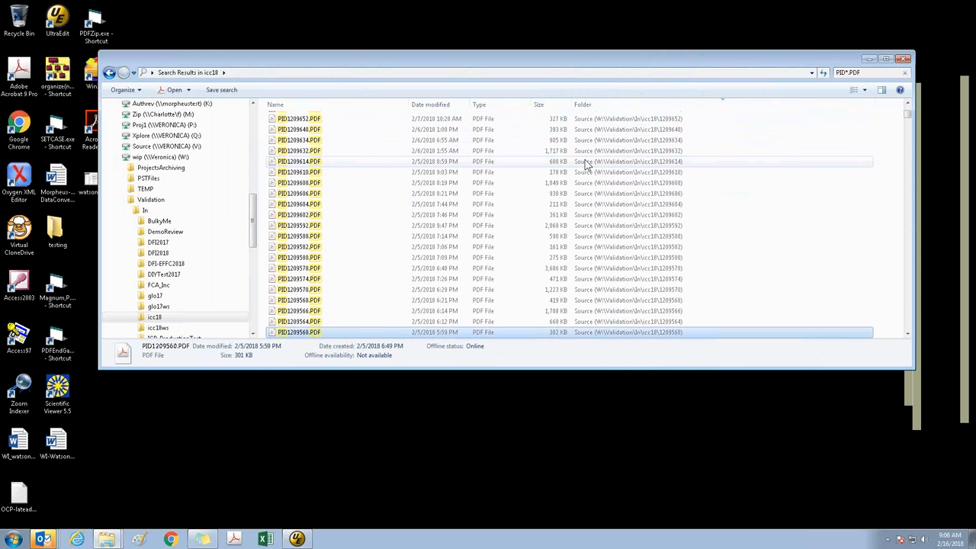
key("Page_Down")
key("Page_Down")
key("Page_Down")
key("Page_Down")
key("Page_Down")
key("Page_Down")
key("Page_Down")
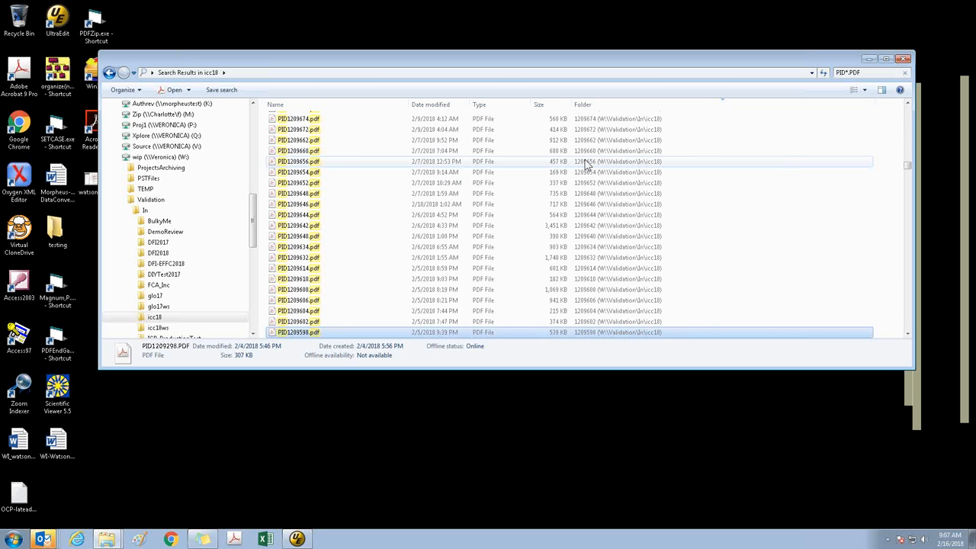
key("Page_Up")
key("Page_Up")
key("Page_Up")
key("Page_Up")
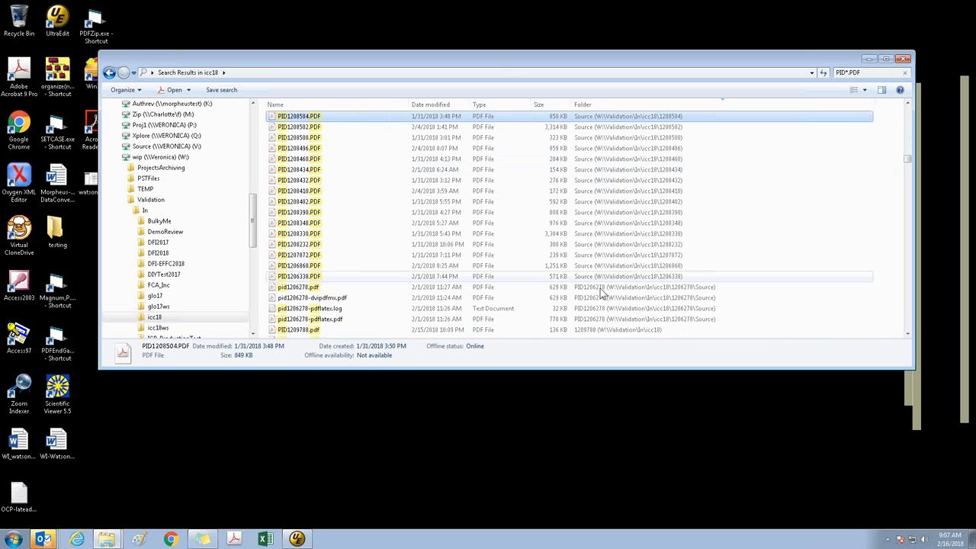
scroll(600, 296, "down", 1)
scroll(600, 297, "down", 1)
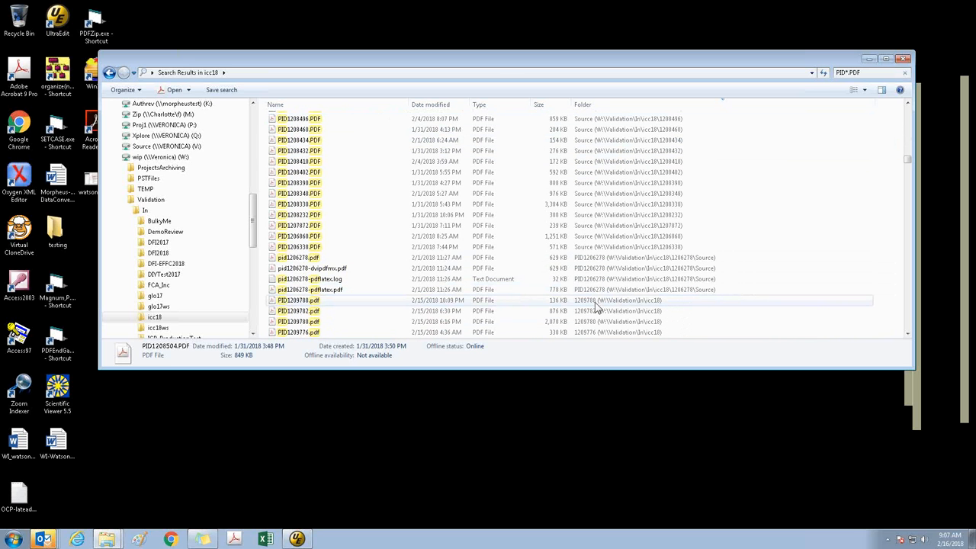
Select the search results from PID1209788.pdf in folder 1209788 down to the end of the list
left_click(598, 303)
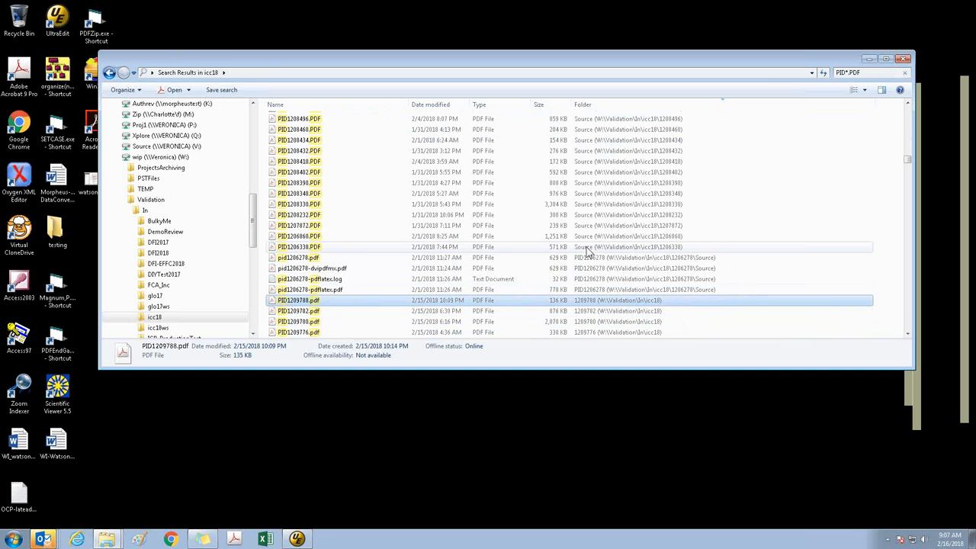
scroll(630, 301, "down", 4)
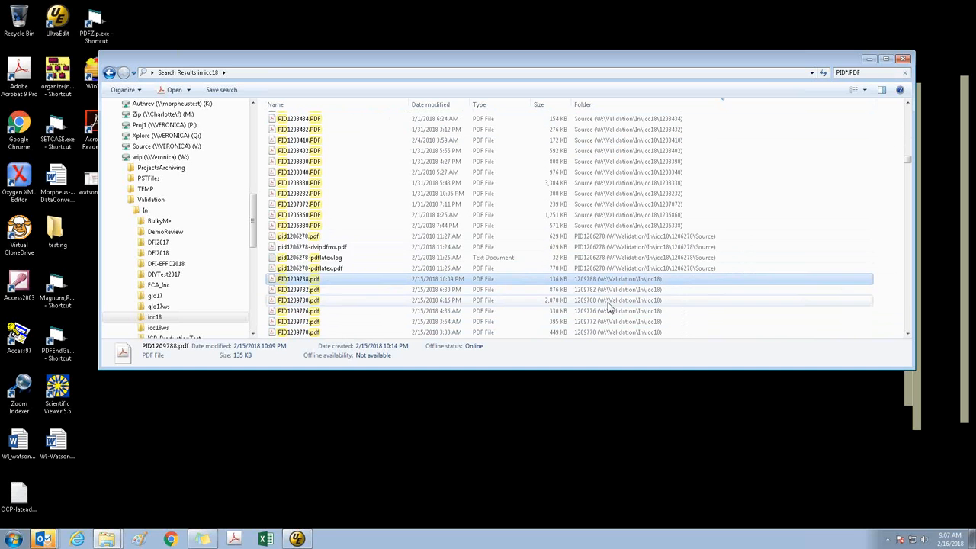
key("shift+Down")
key("shift+Down")
key("shift+Down")
key("shift+Down")
key("shift+Down")
key("shift+Down")
key("shift+Down")
key("shift+Down")
key("shift+Down")
key("shift+Down")
key("shift+Down")
key("shift+Down")
key("shift+Down")
key("shift+Down")
key("shift+Down")
key("shift+Down")
key("shift+Down")
key("shift+Down")
key("shift+Down")
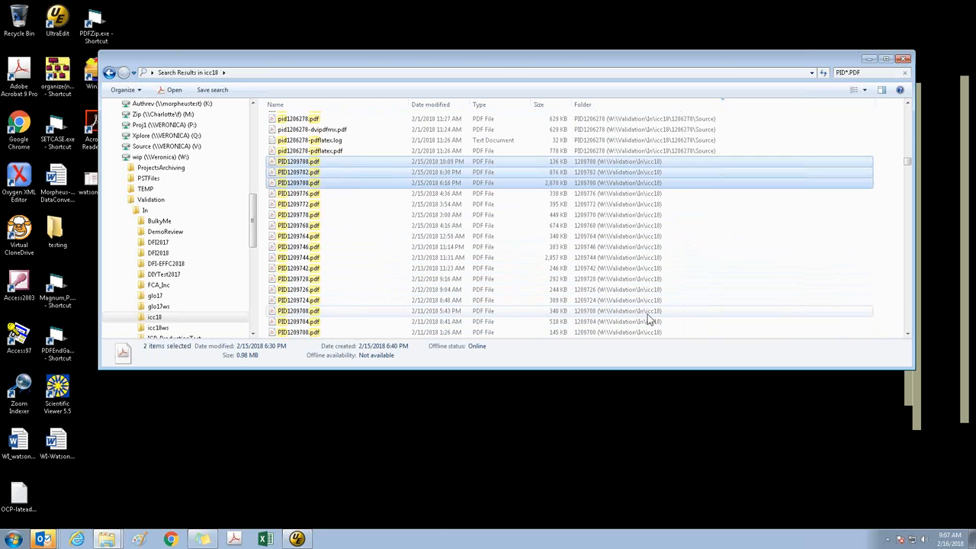
key("shift+Down")
key("shift+Down")
key("shift+Down")
key("shift+Down")
key("shift+Down")
key("shift+Down")
key("shift+Down")
key("shift+Down")
key("shift+Down")
key("shift+Down")
key("shift+Down")
key("shift+Down")
key("shift+Down")
key("shift+Down")
key("shift+Down")
key("shift+Down")
key("shift+Down")
key("shift+Down")
key("shift+Down")
key("shift+Down")
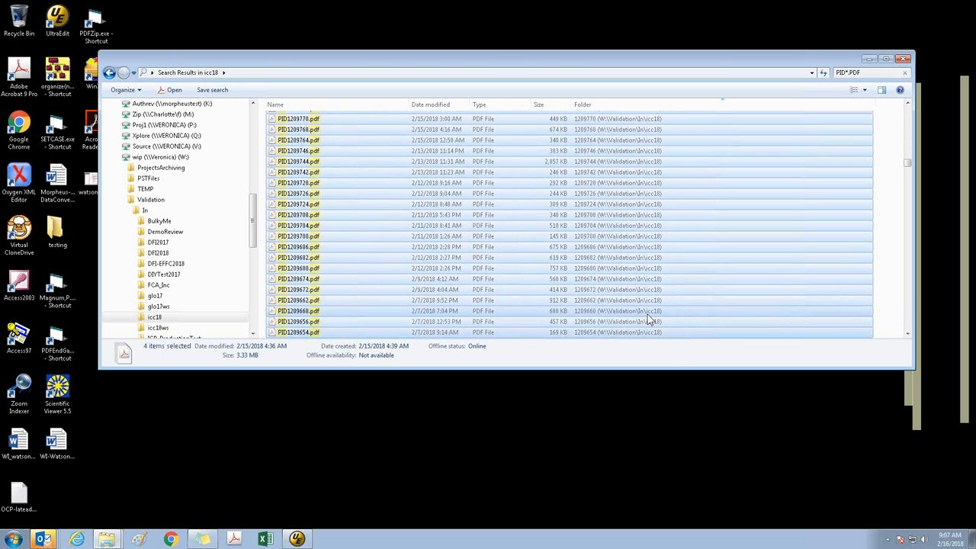
key("shift+Down")
key("shift+Down")
key("shift+Down")
key("shift+Down")
key("shift+Down")
key("shift+Down")
key("shift+Down")
key("shift+Down")
key("shift+Down")
key("shift+Down")
key("shift+Down")
key("shift+Down")
key("shift+Down")
key("shift+Down")
key("shift+Down")
key("shift+Down")
key("shift+Down")
key("shift+Down")
key("shift+Down")
key("shift+Down")
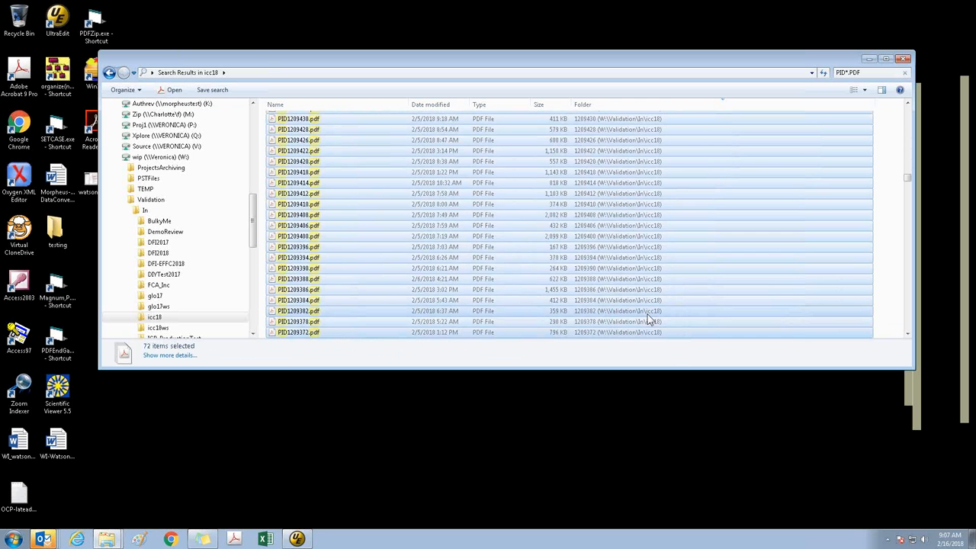
key("shift+Down")
key("shift+Down")
key("shift+Down")
key("shift+Down")
key("shift+Down")
key("shift+Down")
key("shift+Down")
key("shift+Down")
key("shift+Down")
key("shift+Down")
key("shift+Down")
key("shift+Down")
key("shift+Down")
key("shift+Down")
key("shift+Down")
key("shift+Down")
key("shift+Down")
key("shift+Down")
key("shift+Down")
key("shift+Down")
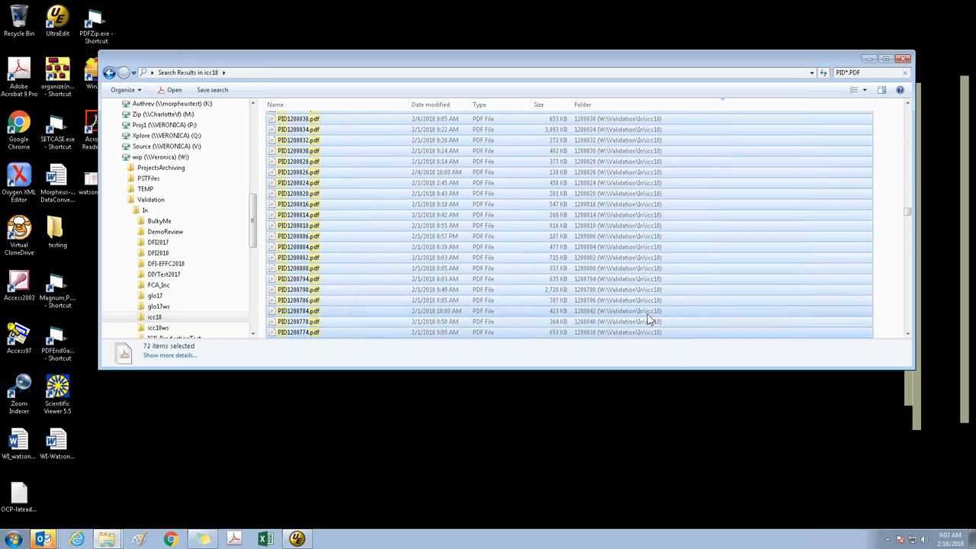
key("shift+Down")
key("shift+Down")
key("shift+Down")
key("shift+Down")
key("shift+Down")
key("shift+Down")
key("shift+Down")
key("shift+Down")
key("shift+Down")
key("shift+Down")
key("shift+Down")
key("shift+Down")
key("shift+Down")
key("shift+Down")
key("shift+Down")
key("shift+Down")
key("shift+Down")
key("shift+Down")
key("shift+Down")
key("shift+Down")
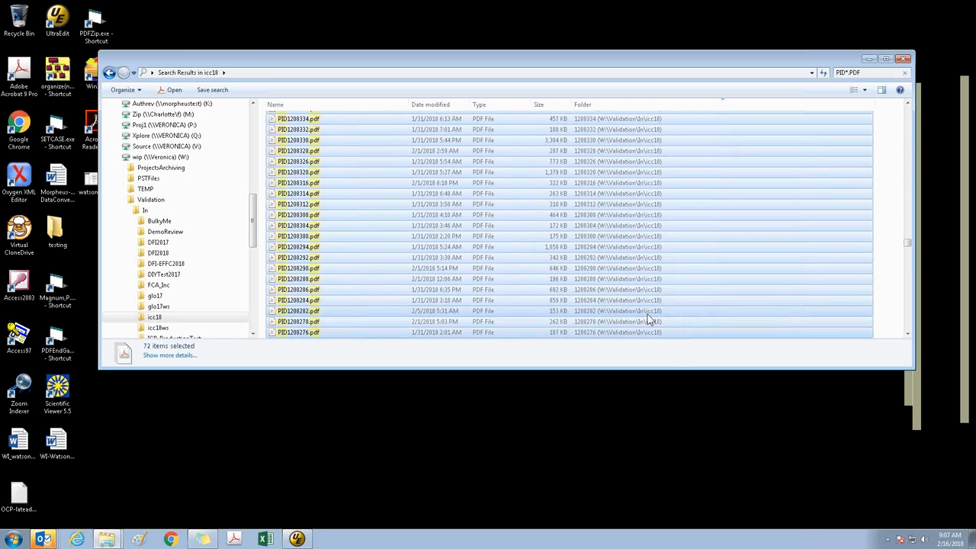
key("shift+Down")
key("shift+Down")
key("shift+Down")
key("shift+Down")
key("shift+Down")
key("shift+Down")
key("shift+Down")
key("shift+Down")
key("shift+Down")
key("shift+Down")
key("shift+Down")
key("shift+Down")
key("shift+Down")
key("shift+Down")
key("shift+Down")
key("shift+Down")
key("shift+Down")
key("shift+Down")
key("shift+Down")
key("shift+Down")
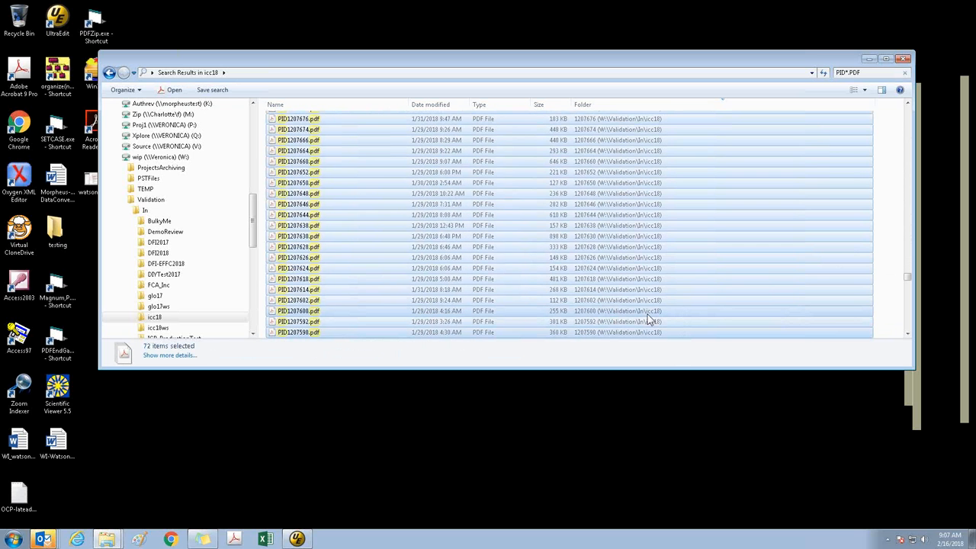
key("shift+Down")
key("shift+Down")
key("shift+Down")
key("shift+Down")
key("shift+Down")
key("shift+Down")
key("shift+Down")
key("shift+Down")
key("shift+Down")
key("shift+Down")
key("shift+Down")
key("shift+Down")
key("shift+Down")
key("shift+Down")
key("shift+Down")
key("shift+Down")
key("shift+Down")
key("shift+Down")
key("shift+Down")
key("shift+Down")
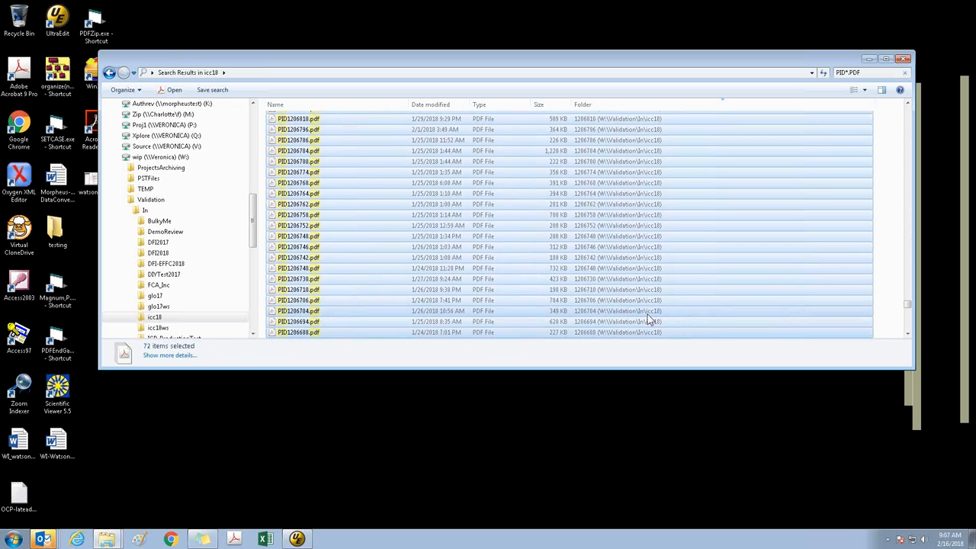
key("shift+Down")
key("shift+Down")
key("shift+Down")
key("shift+Down")
key("shift+Down")
key("shift+Down")
key("shift+Down")
key("shift+Down")
key("shift+Down")
key("shift+Down")
key("shift+Down")
key("shift+Down")
key("shift+Down")
key("shift+Down")
key("shift+Down")
key("shift+Down")
key("shift+Down")
key("shift+Down")
key("shift+Down")
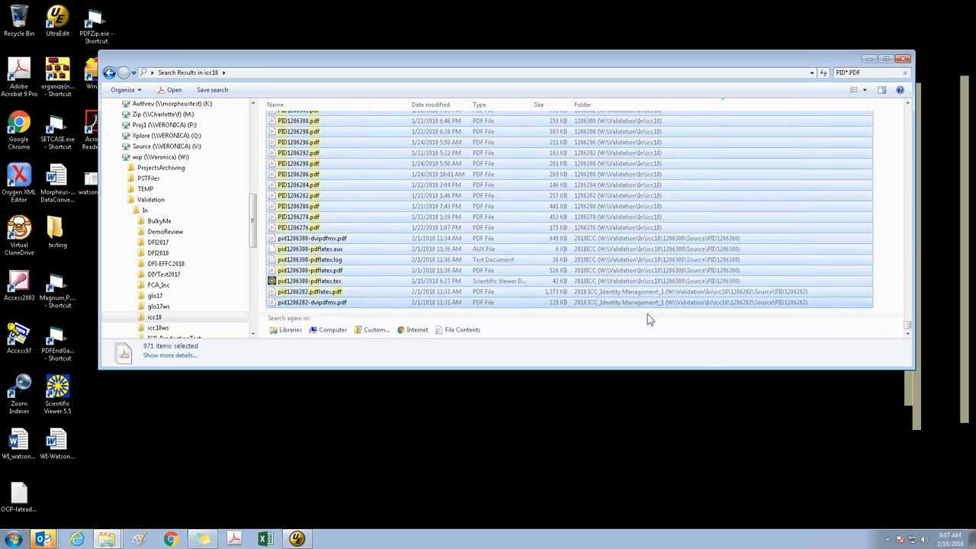
Shorten the selection to end at PID1206276.pdf in folder 1206276, excluding the Source subfolder files at the list's end
key("shift+Up")
key("shift+Up")
key("shift+Up")
key("shift+Up")
key("shift+Up")
key("shift+Up")
key("shift+Up")
key("shift+Up")
key("shift+Up")
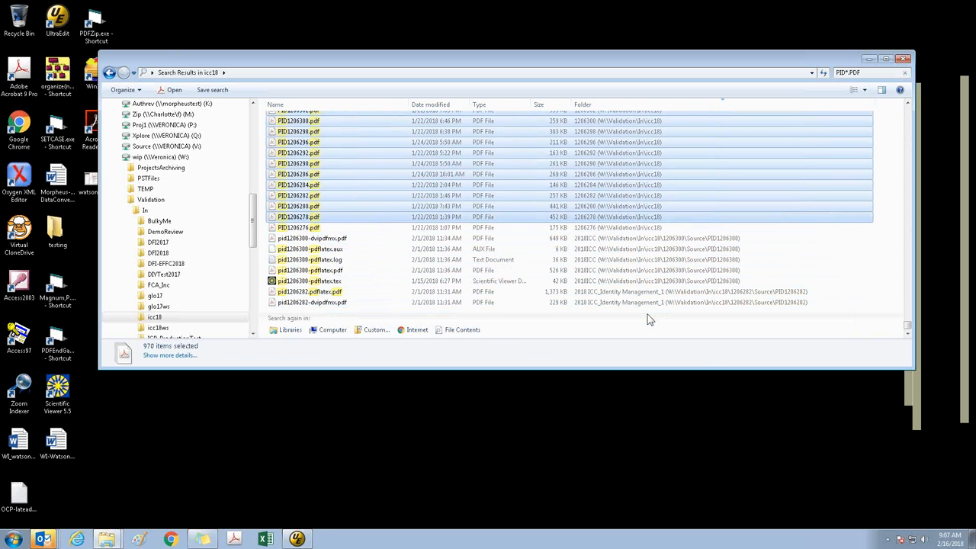
key("shift+Down")
key("shift+Down")
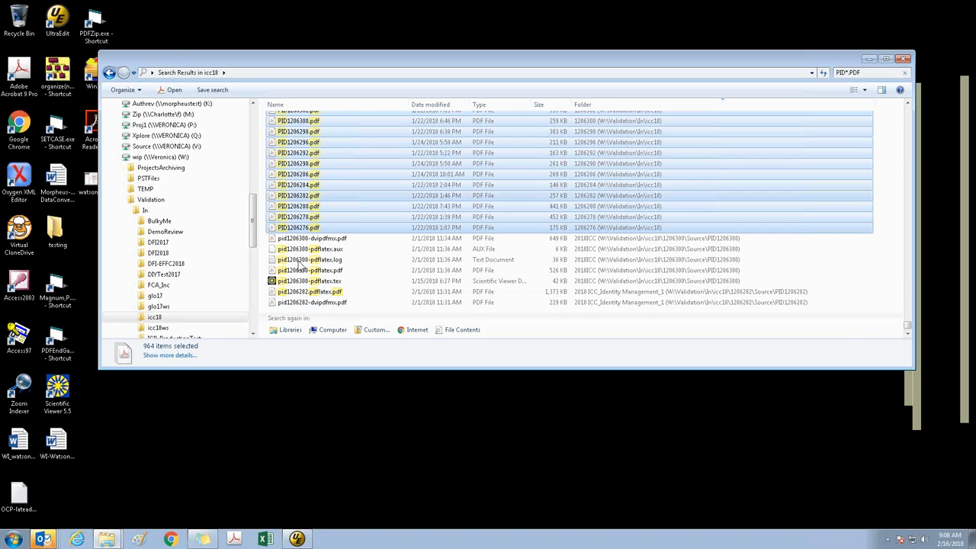
Copy the selected paper PDFs and open the ICC18 folder on the Source (V:) drive in a new window
scroll(350, 192, "up", 1)
scroll(350, 192, "up", 2)
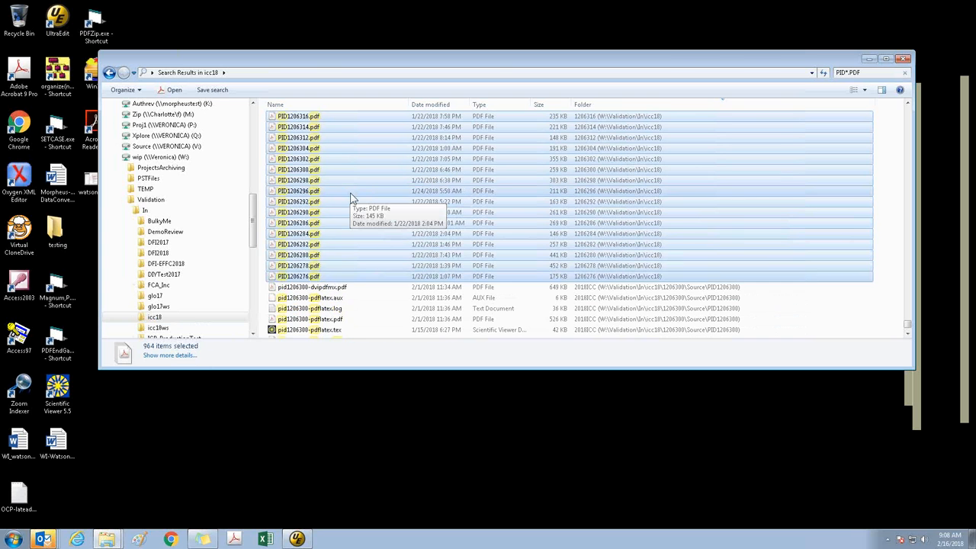
scroll(360, 201, "up", 6)
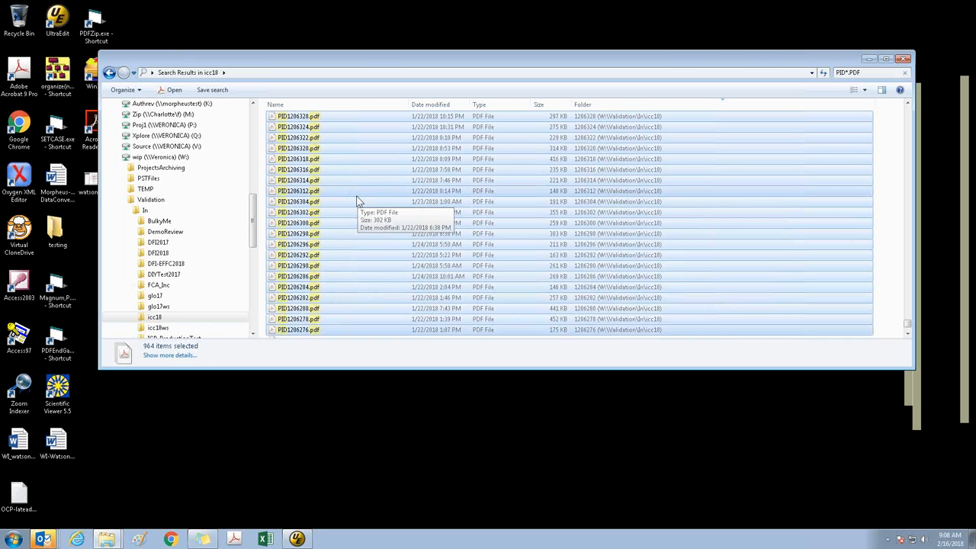
scroll(362, 216, "up", 12)
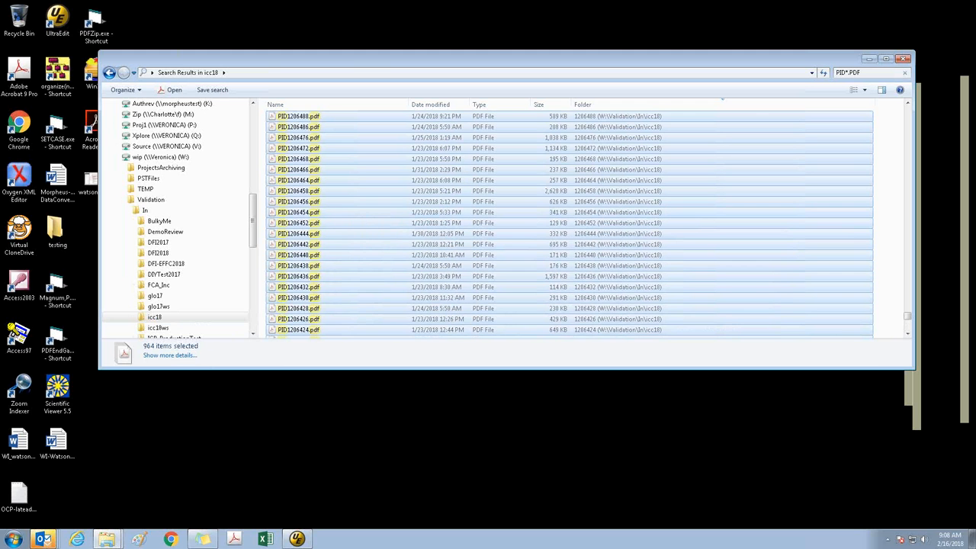
left_click_drag(907, 318, 899, 164)
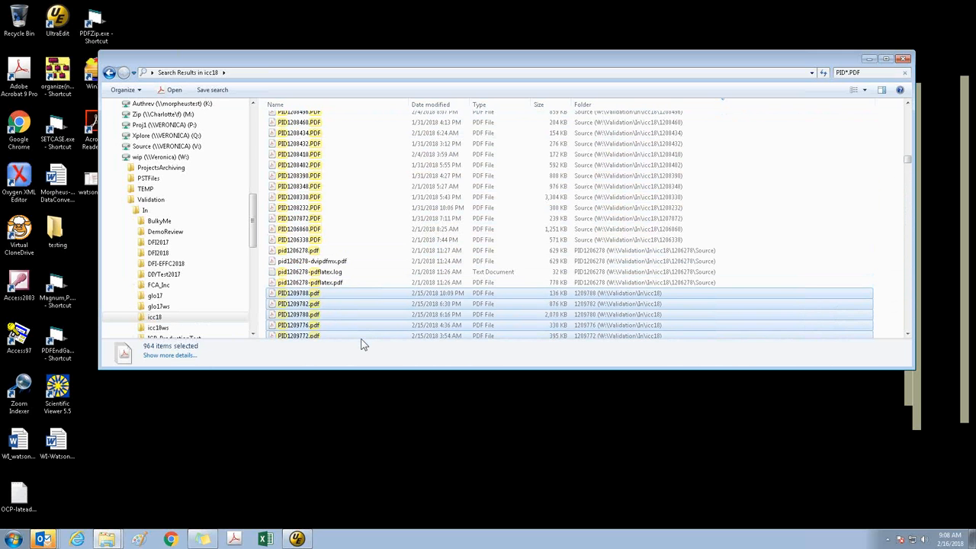
key("super+e")
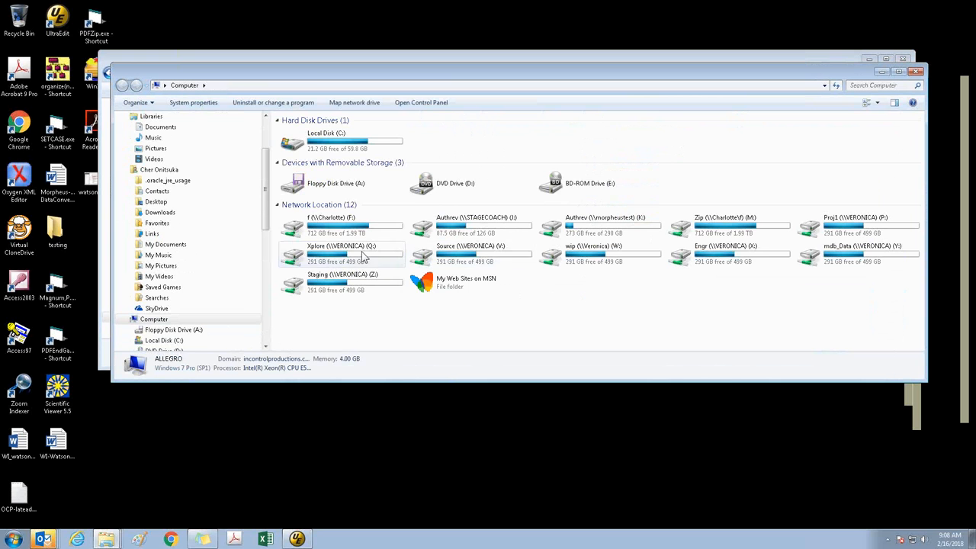
double_click(472, 256)
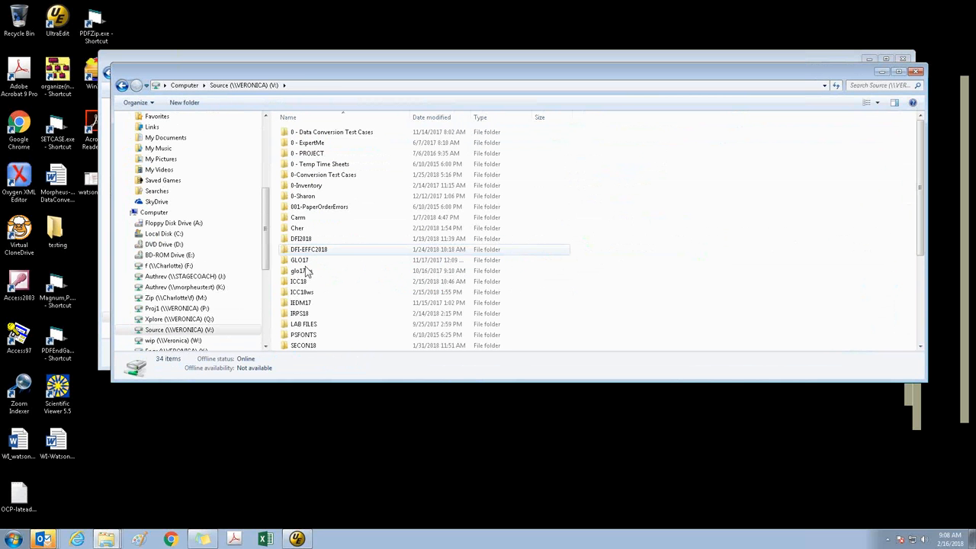
double_click(298, 280)
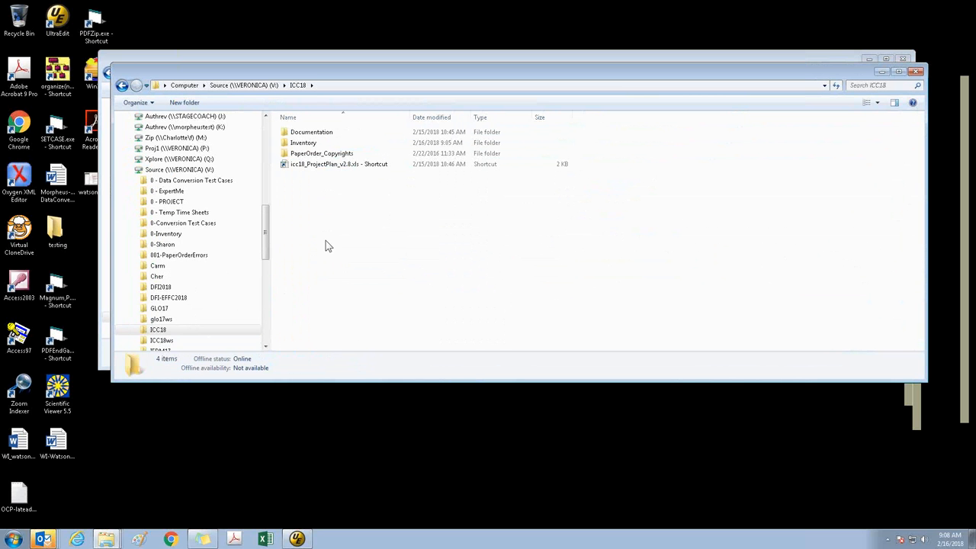
Create a folder named PDFs inside ICC18 and paste the copied paper PDFs into it
right_click(326, 242)
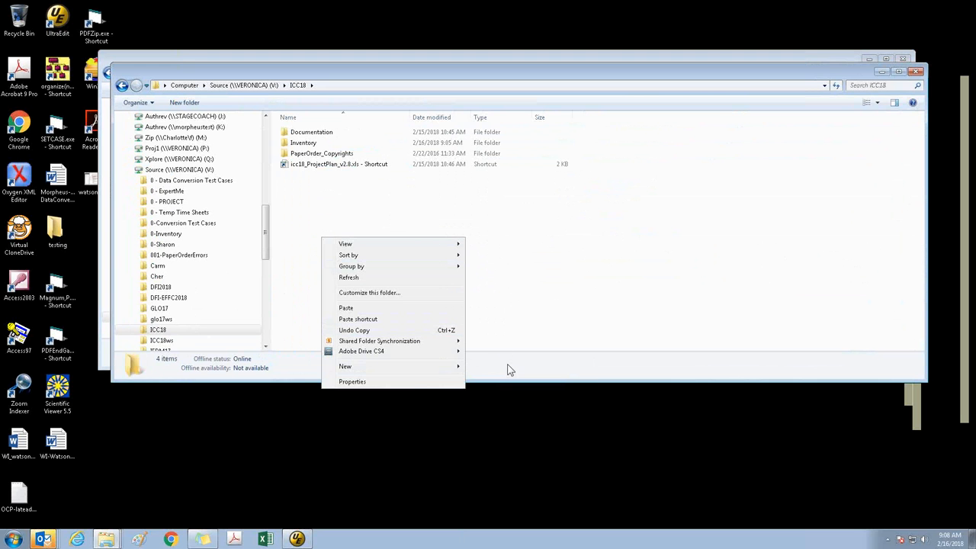
left_click(476, 368)
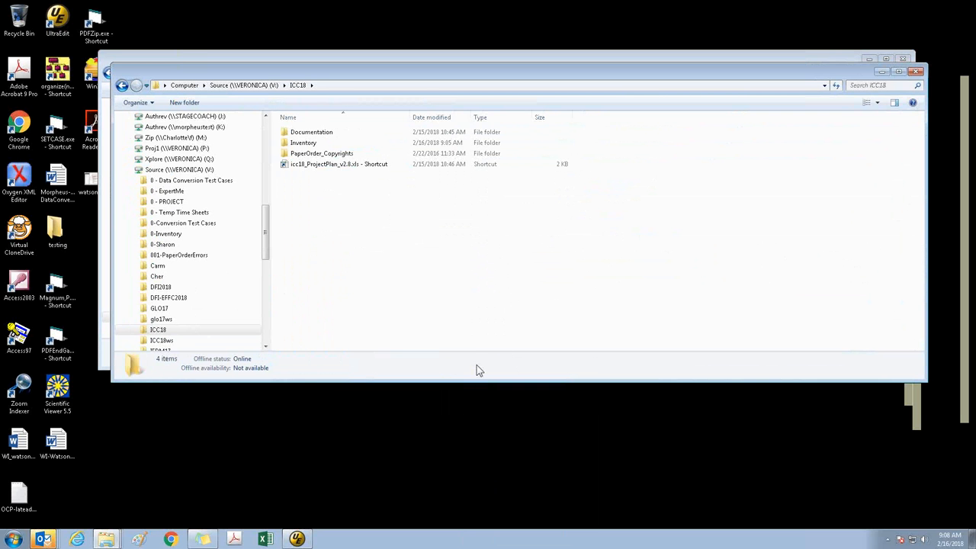
right_click(344, 226)
mouse_move(385, 354)
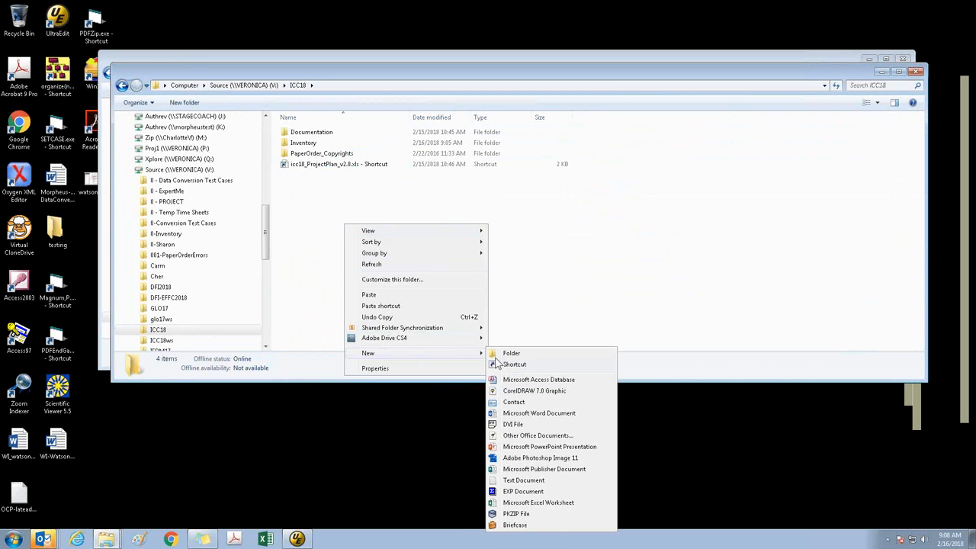
left_click(504, 353)
type("PDFs")
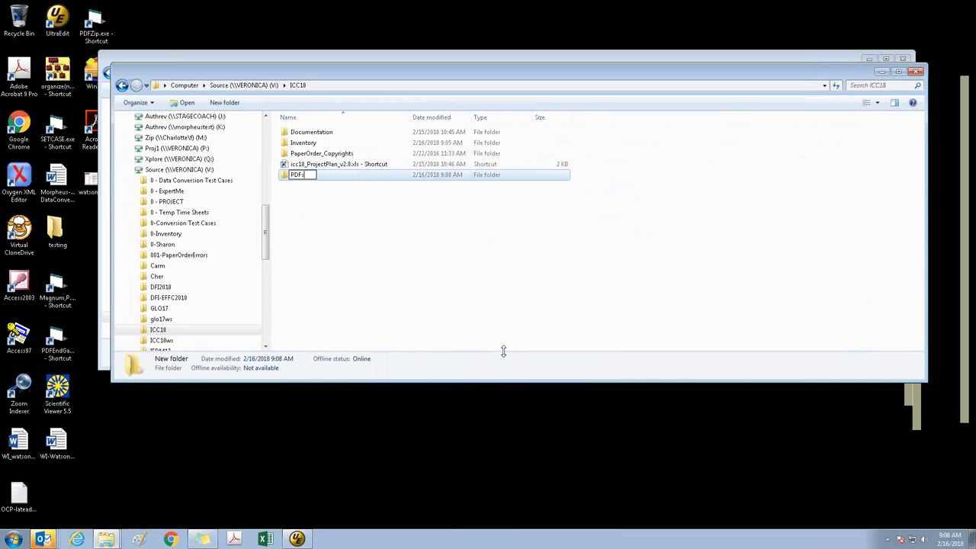
key("Return")
key("Return")
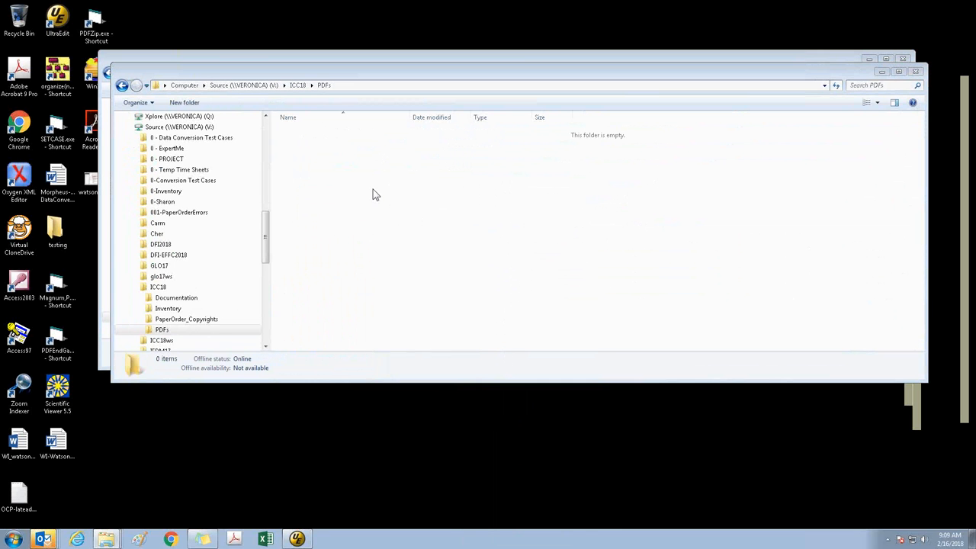
key("ctrl+v")
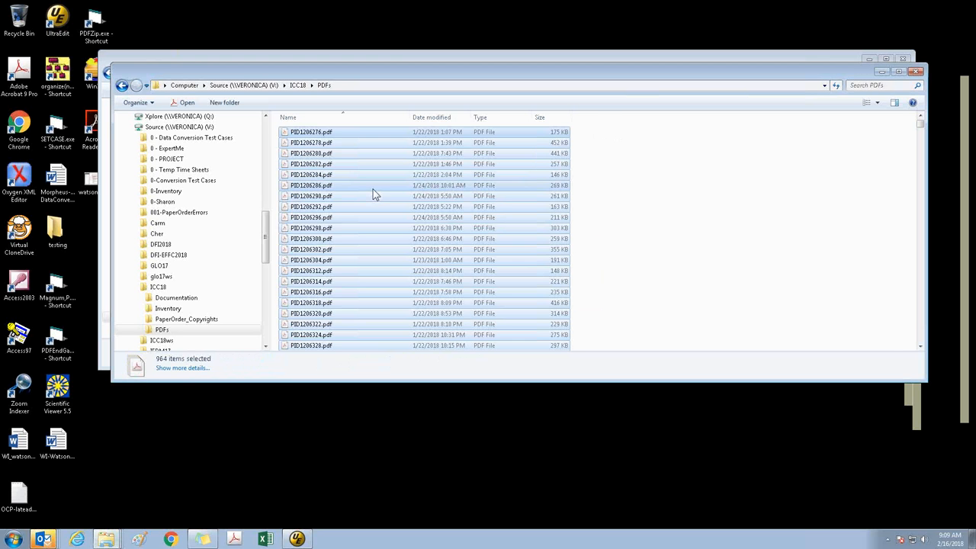
left_click(719, 237)
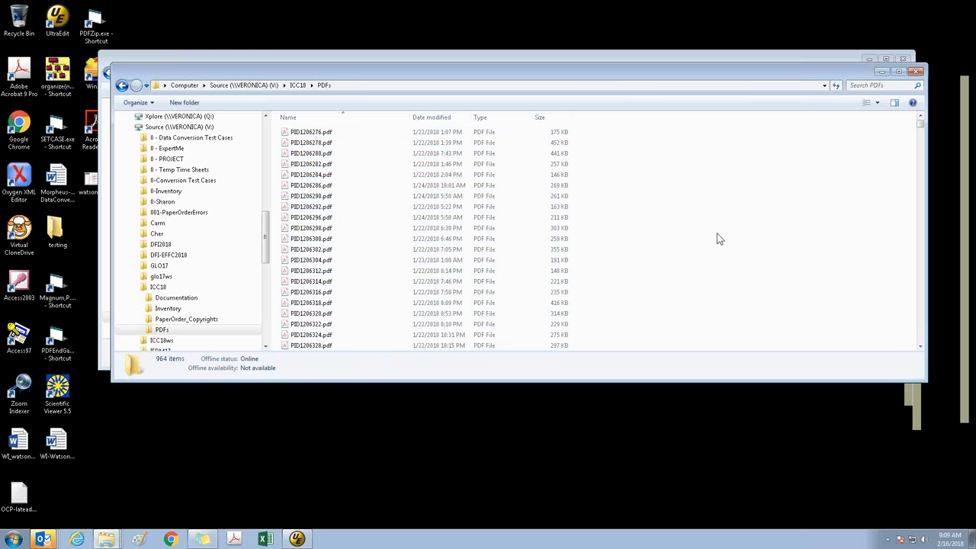
Copy the PDFs folder's path and open a Command Prompt window, placing it over the folder window
left_click(554, 87)
key("super+c")
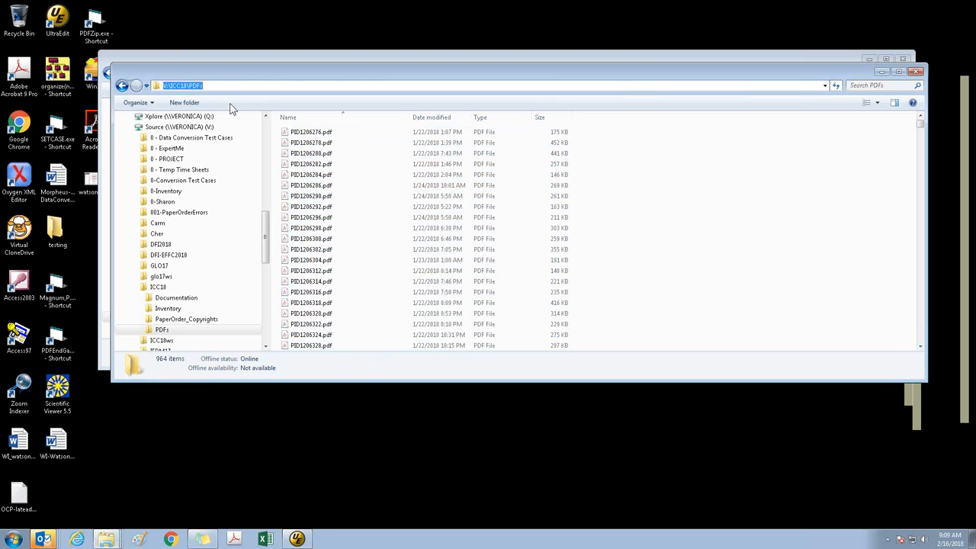
left_click(13, 539)
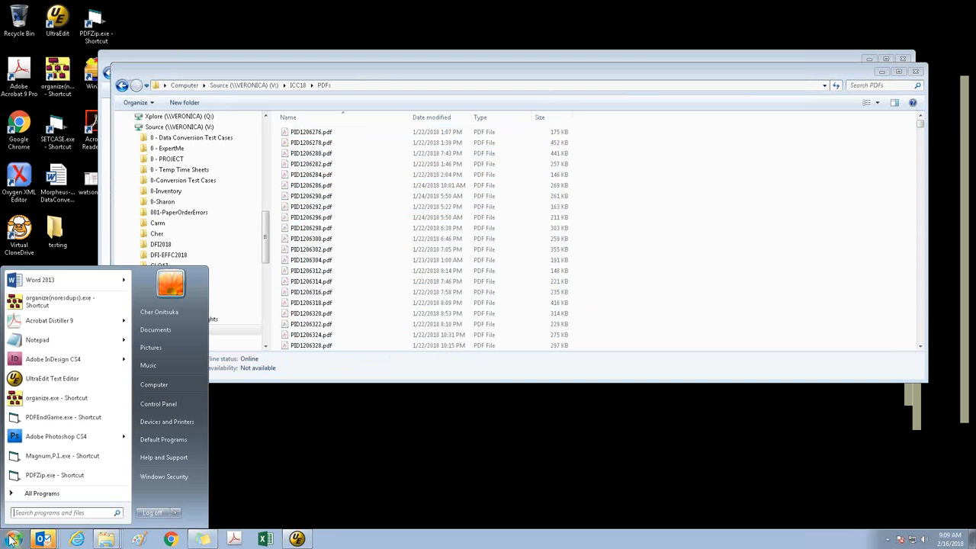
type("cmd")
key("Return")
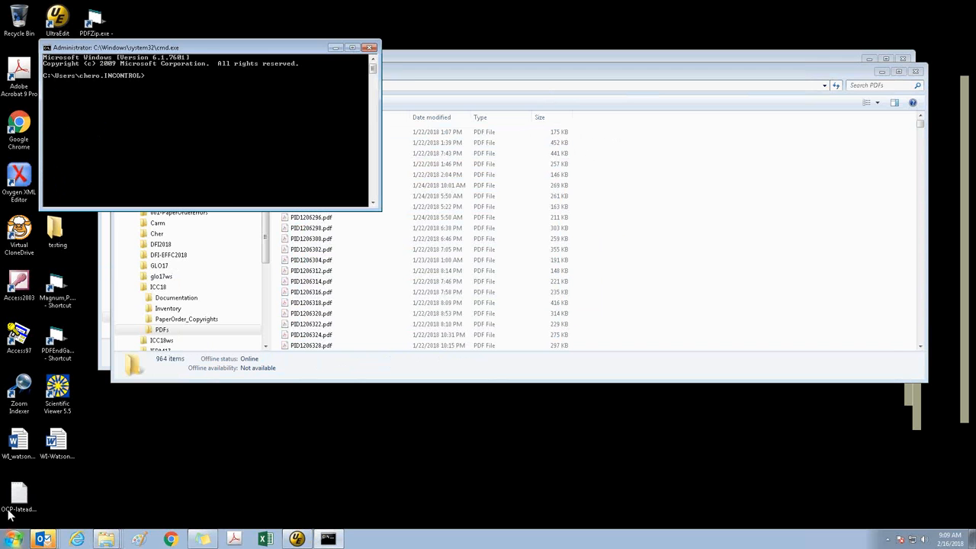
left_click_drag(206, 47, 225, 182)
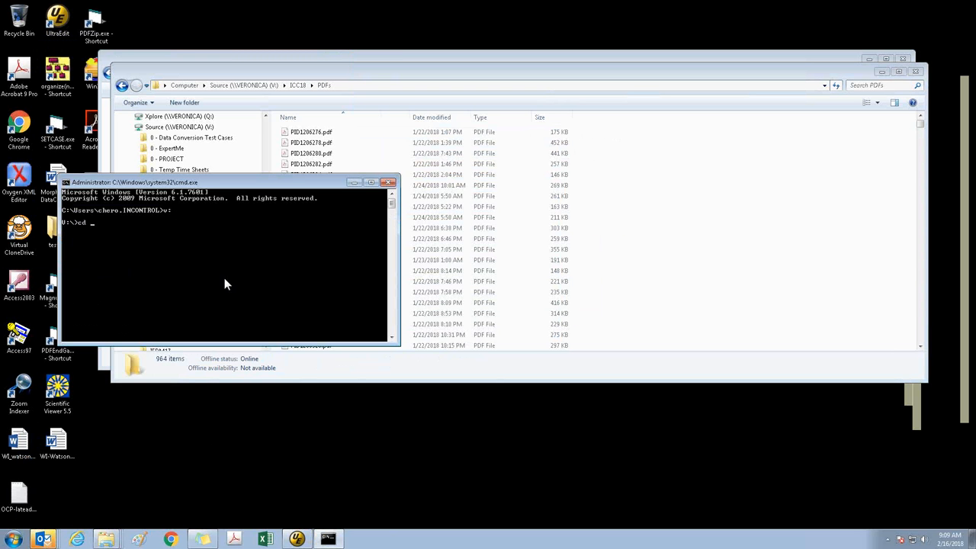
Change the command prompt's working directory to V:\ICC18\PDFs and copy the folder path again
right_click(161, 260)
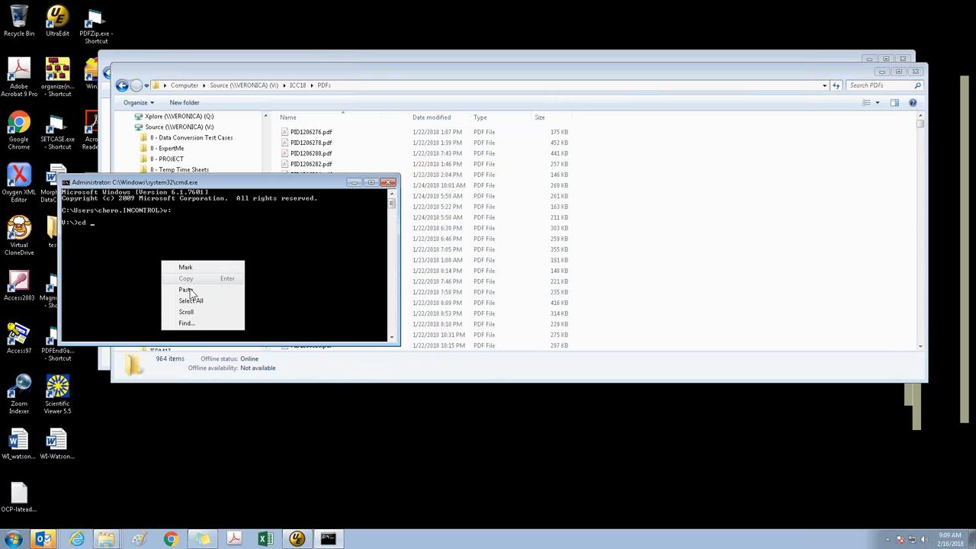
left_click(190, 292)
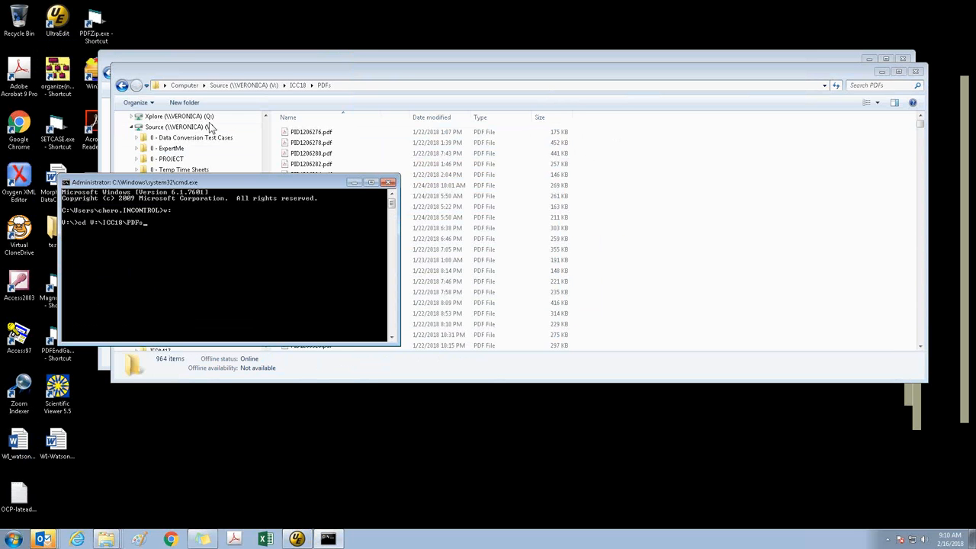
left_click(368, 84)
left_click(368, 85)
key("super+c")
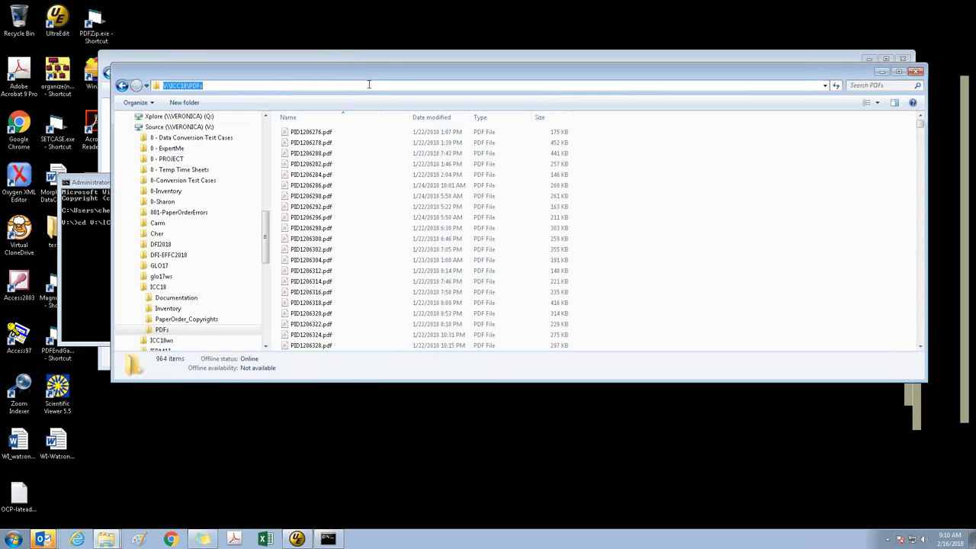
left_click(107, 187)
key("Return")
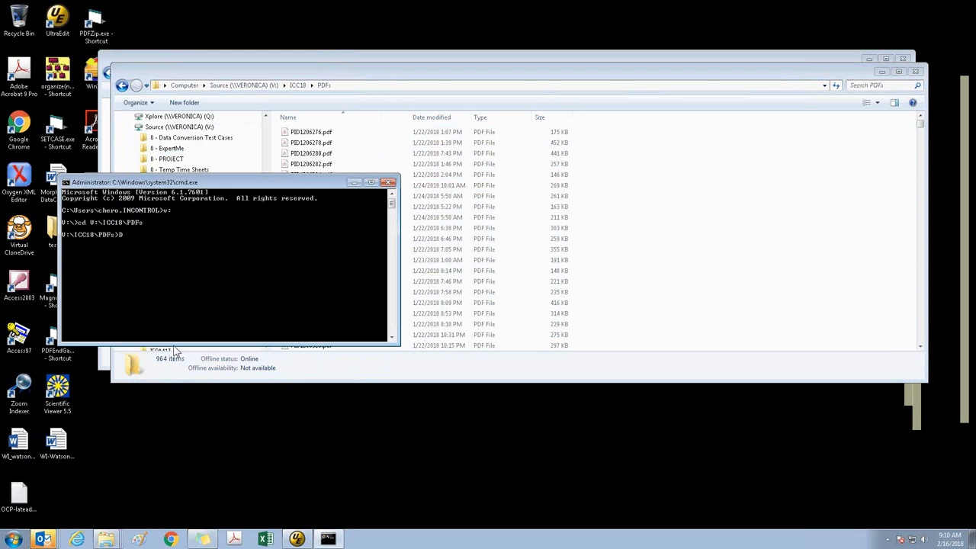
Write a bare, name-sorted list of the folder's files by running Dir /a /b /on>V:\ICC18\PDFs\inv.txt
type("ir /a /b /on>")
right_click(178, 307)
left_click(202, 337)
type("\\ICC18\\PDFs\\inv")
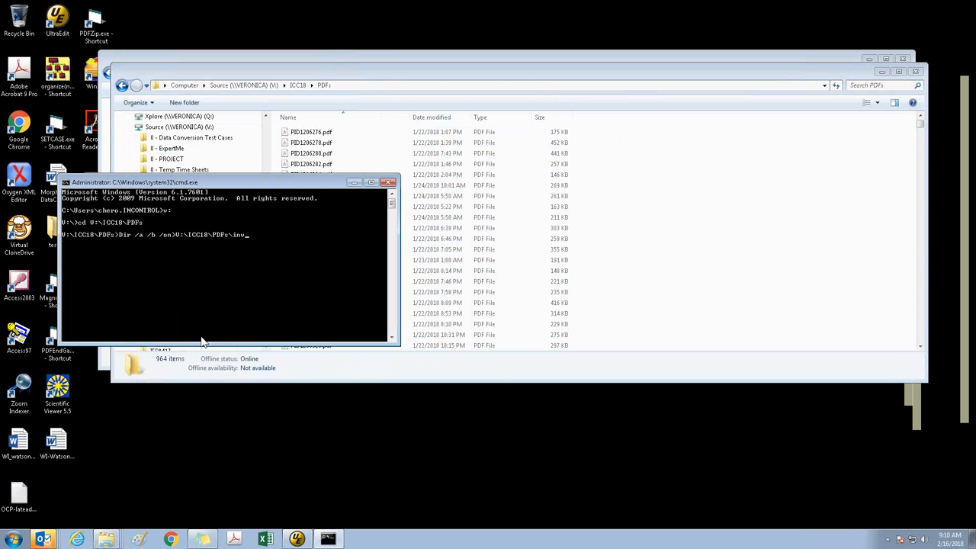
type(".txt")
key("Return")
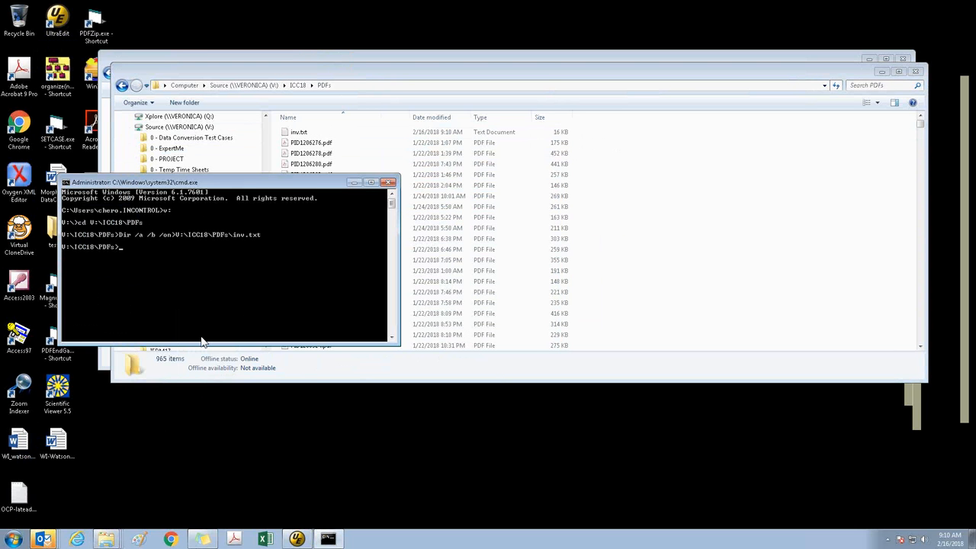
Open inv.txt, delete its own inv.txt entry from the first line, check the list through to the end, and close it
left_click(309, 134)
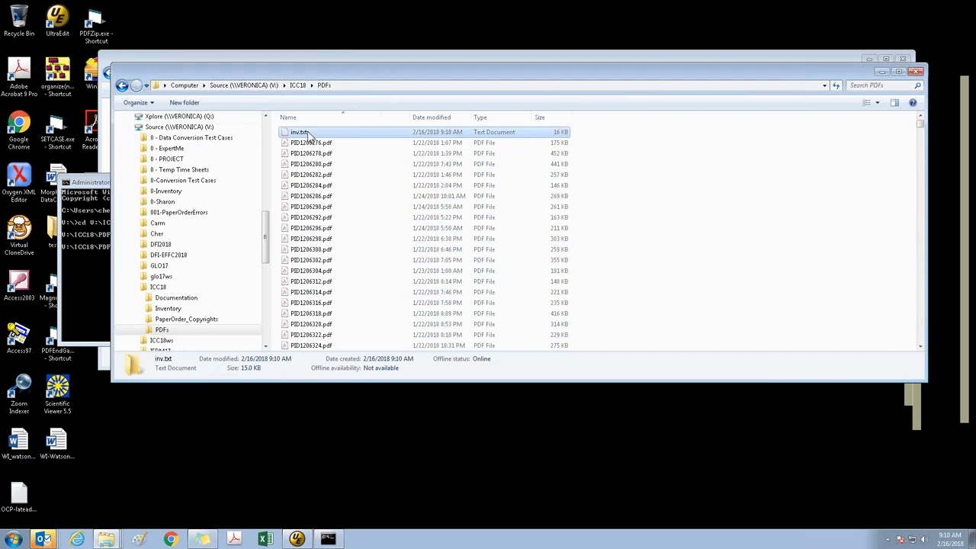
double_click(309, 134)
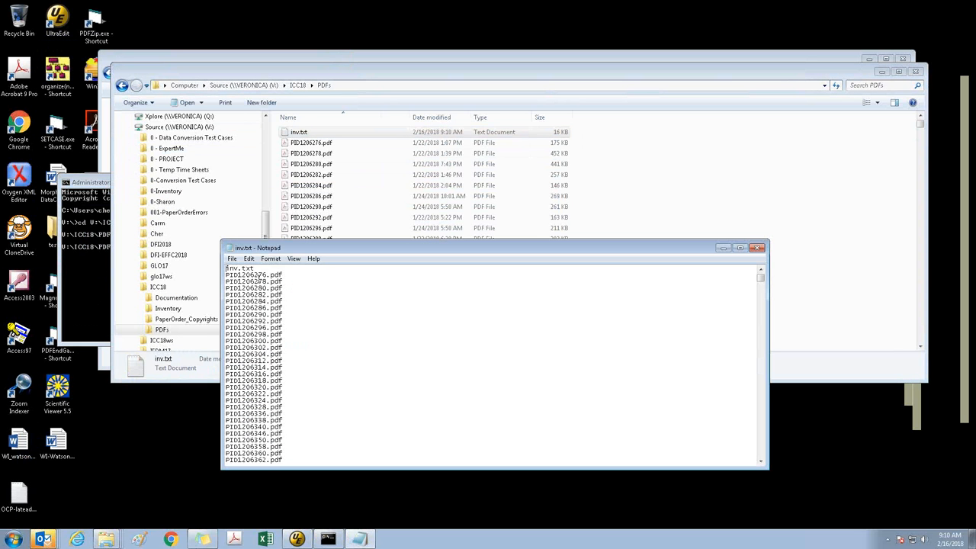
key("shift+End")
key("Delete")
key("Delete")
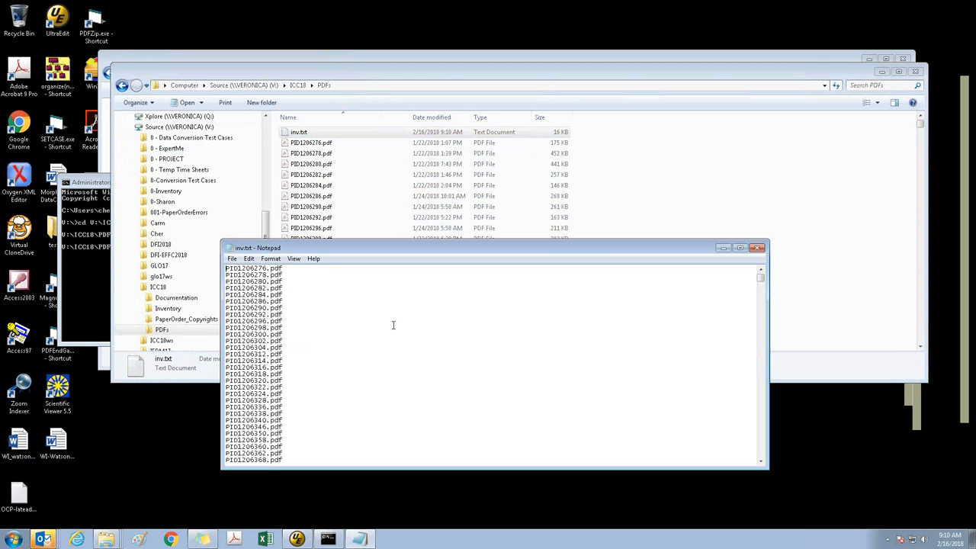
key("ctrl+End")
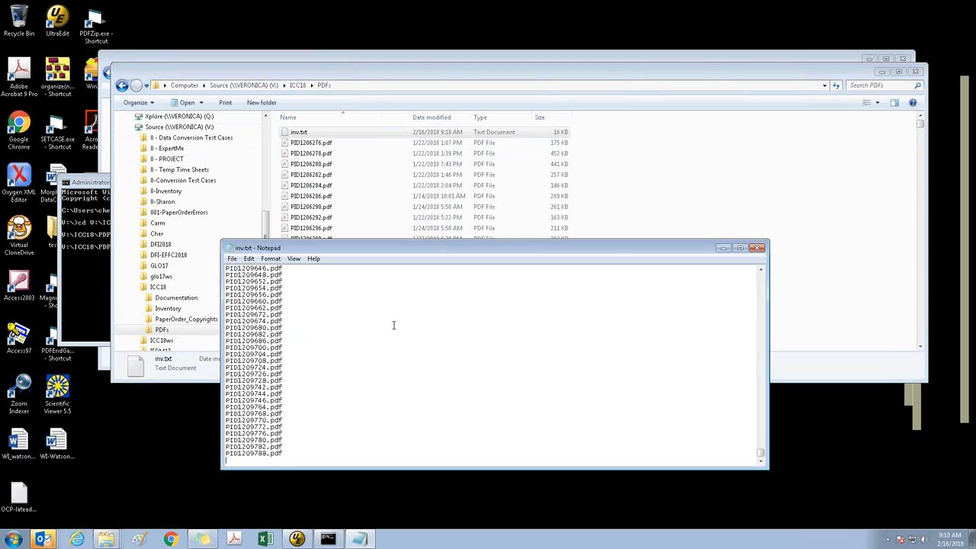
key("ctrl+Home")
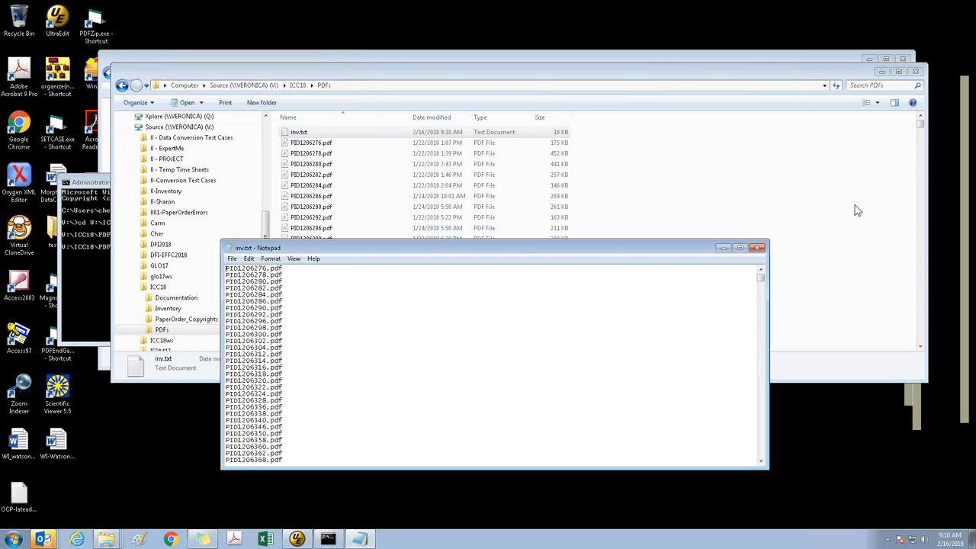
left_click(757, 248)
Write a detailed, name-sorted directory listing to a second file by running Dir /on>V:\ICC18\PDFs\int2.txt
left_click(86, 260)
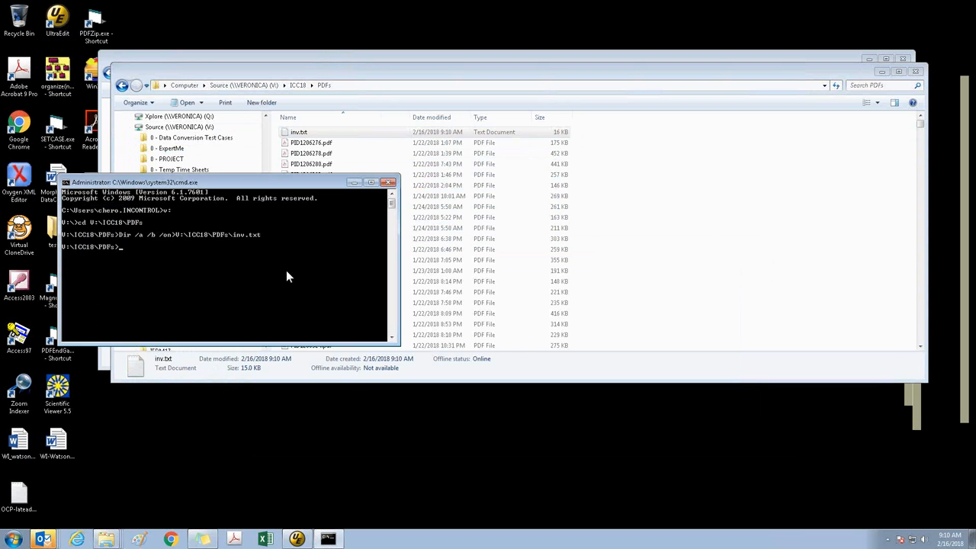
type("Dir /on>")
right_click(286, 270)
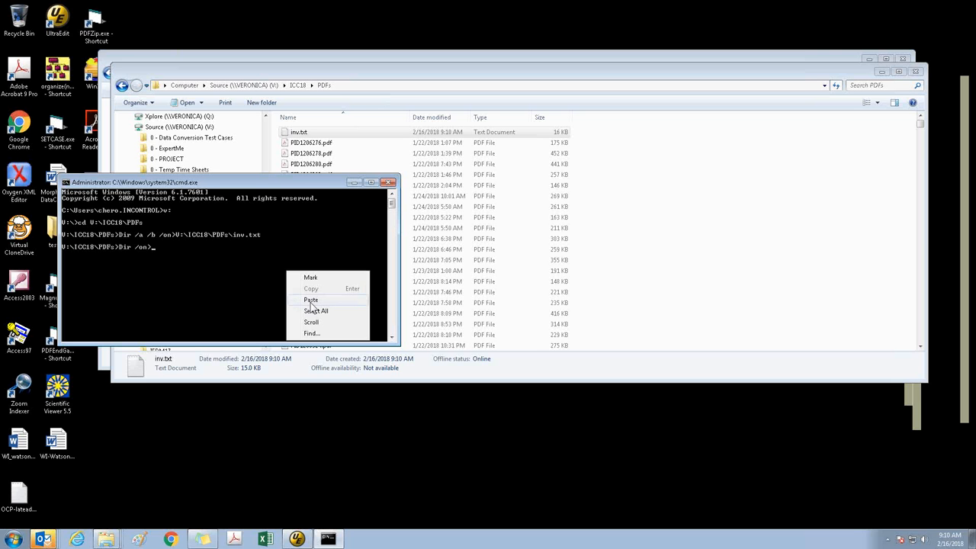
left_click(311, 304)
type("\\ICC18\\PDFs\\")
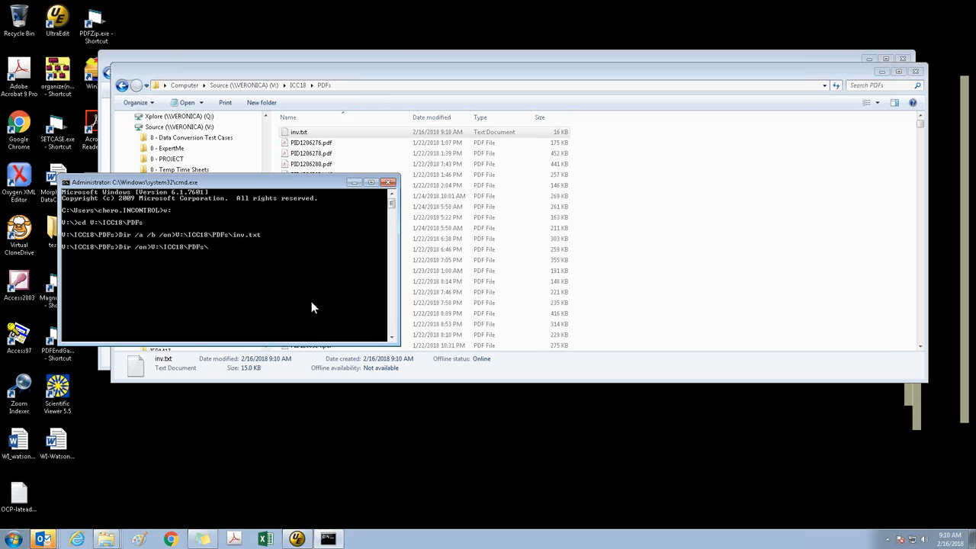
type("int2.txt")
key("Return")
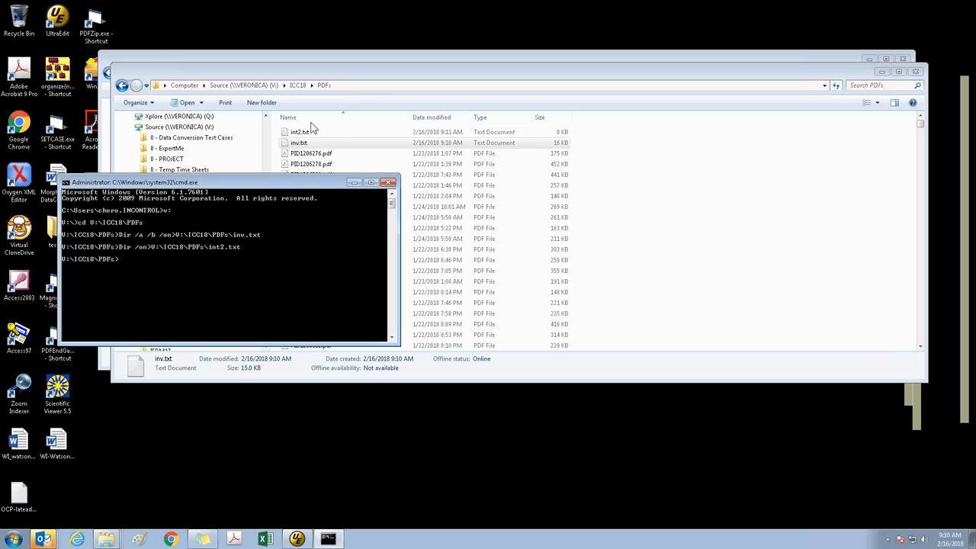
Open int2.txt, examine the file count and total size at its end, and close it without saving any changes
double_click(311, 131)
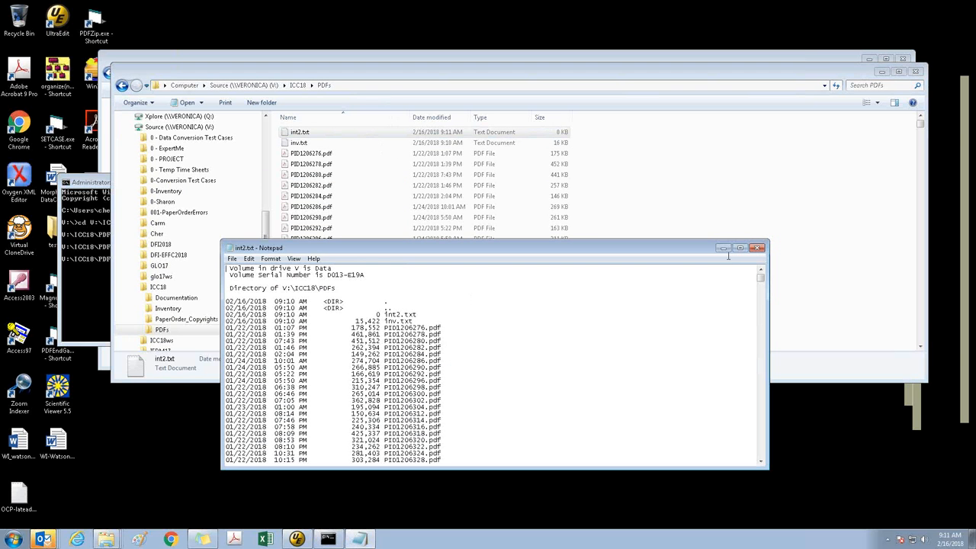
left_click(740, 248)
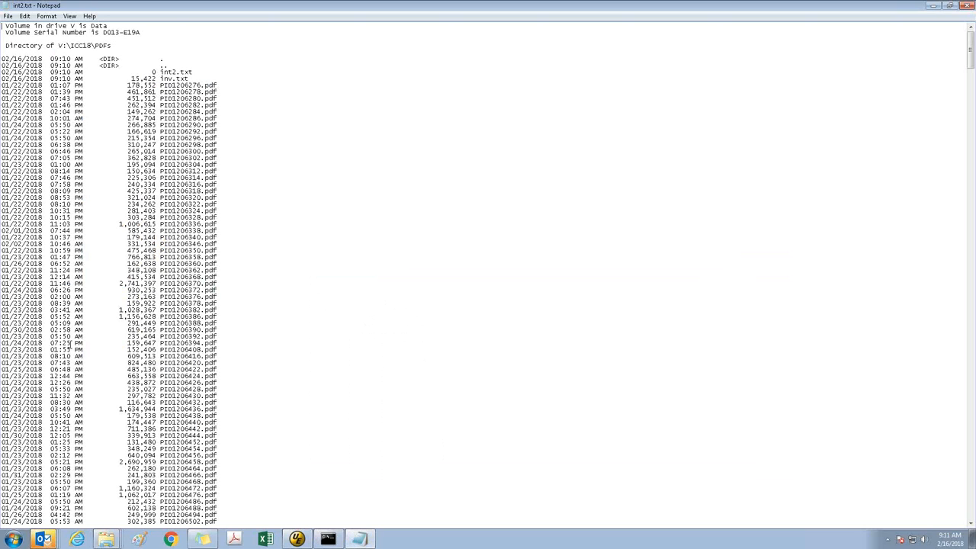
key("ctrl+End")
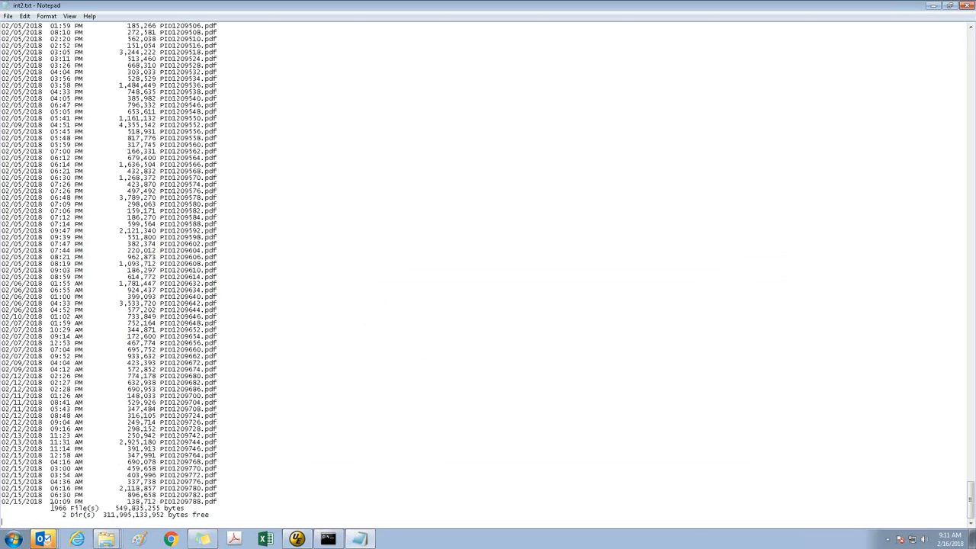
left_click_drag(52, 507, 209, 508)
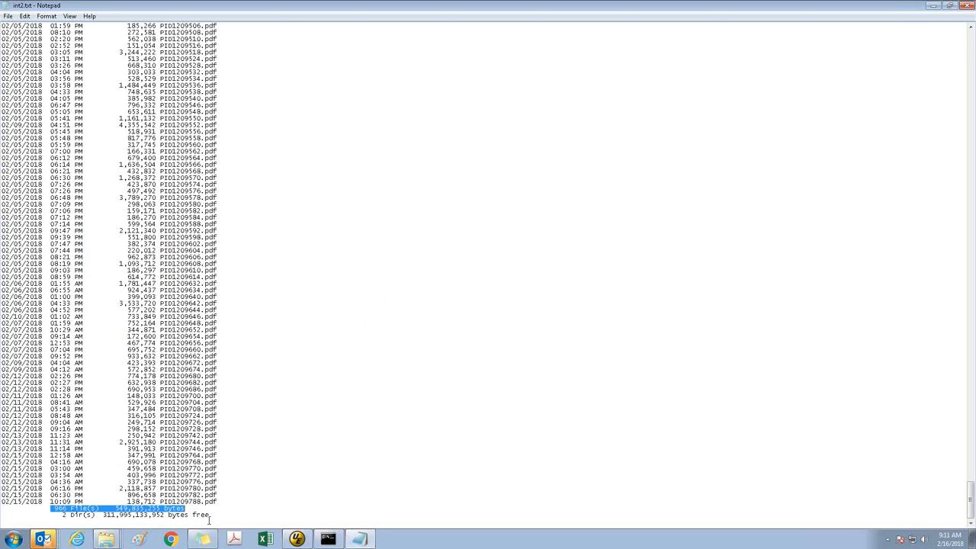
left_click(208, 519)
key("ctrl+a")
key("Delete")
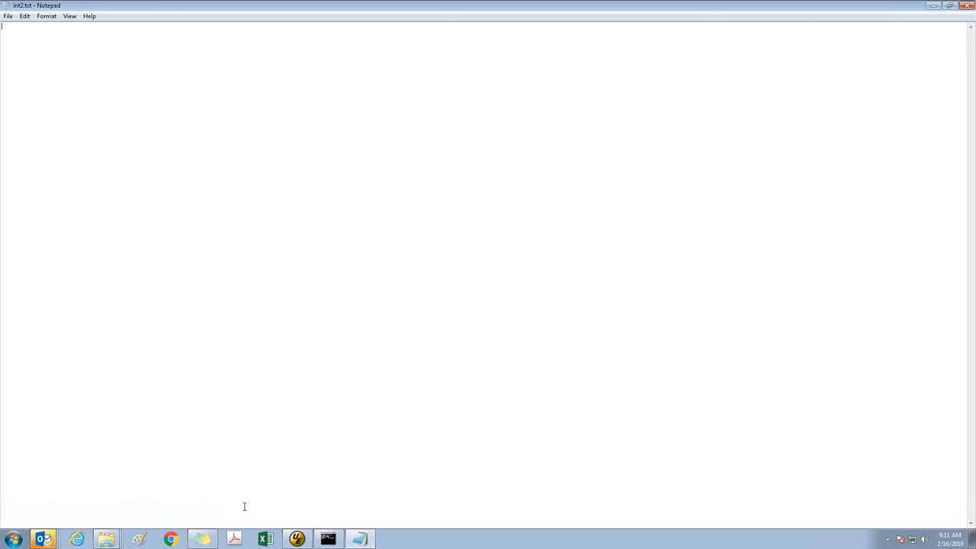
left_click(967, 5)
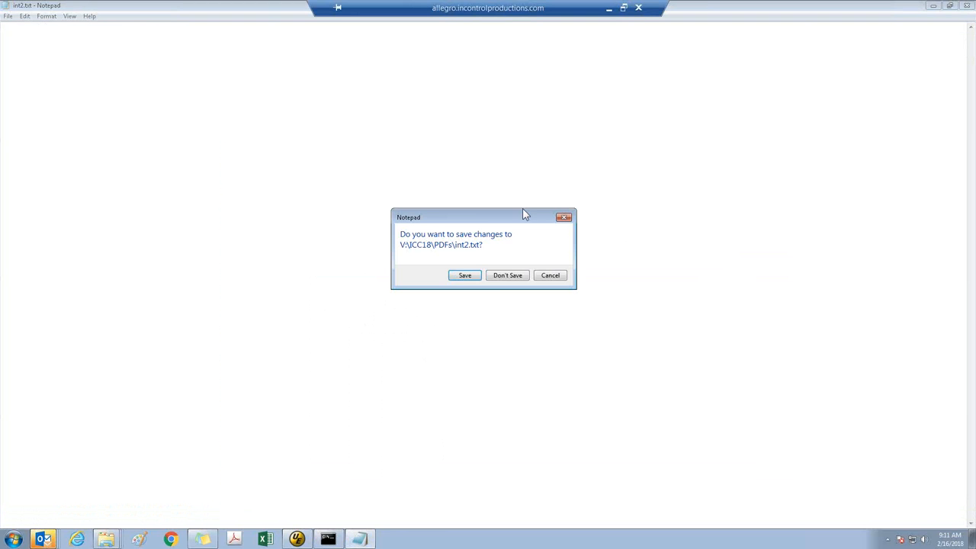
left_click(508, 275)
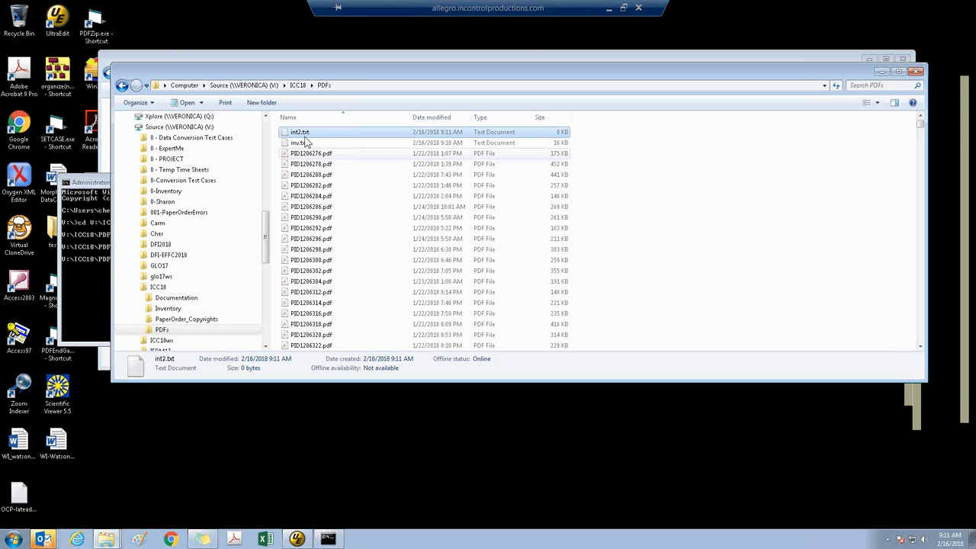
Permanently delete int2.txt from the PDFs folder
right_click(303, 135)
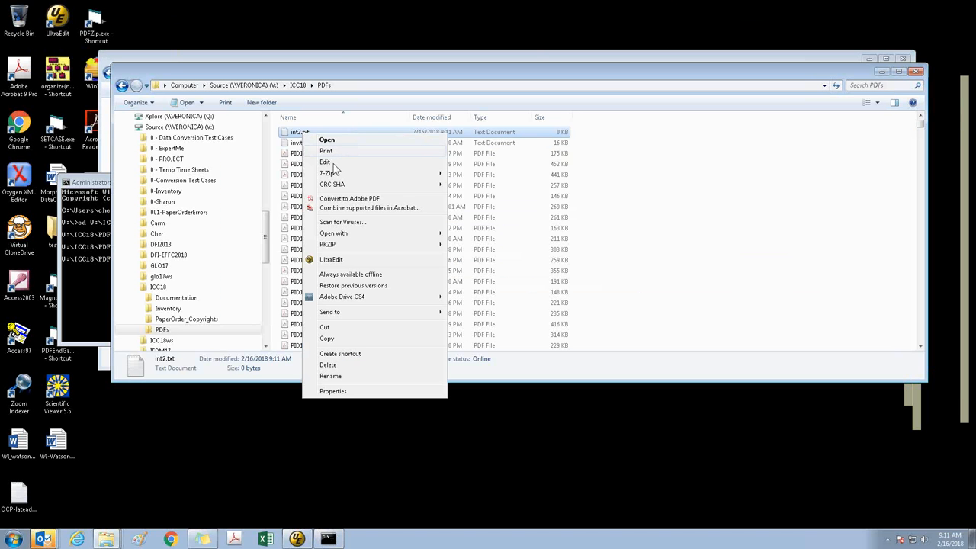
left_click(328, 365)
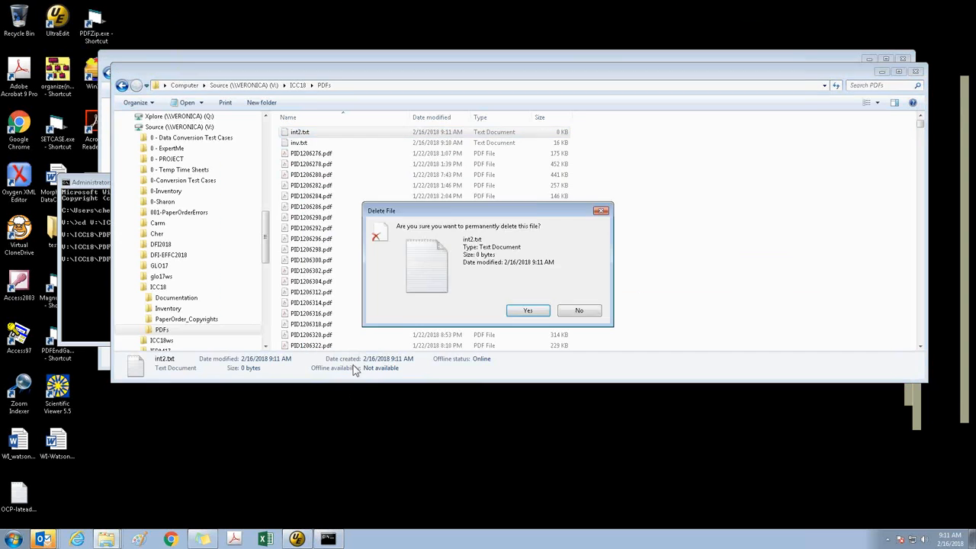
key("Return")
Open the Site Administrator report from ICC18's Inventory folder, copy its entire contents, and close the report
left_click(64, 278)
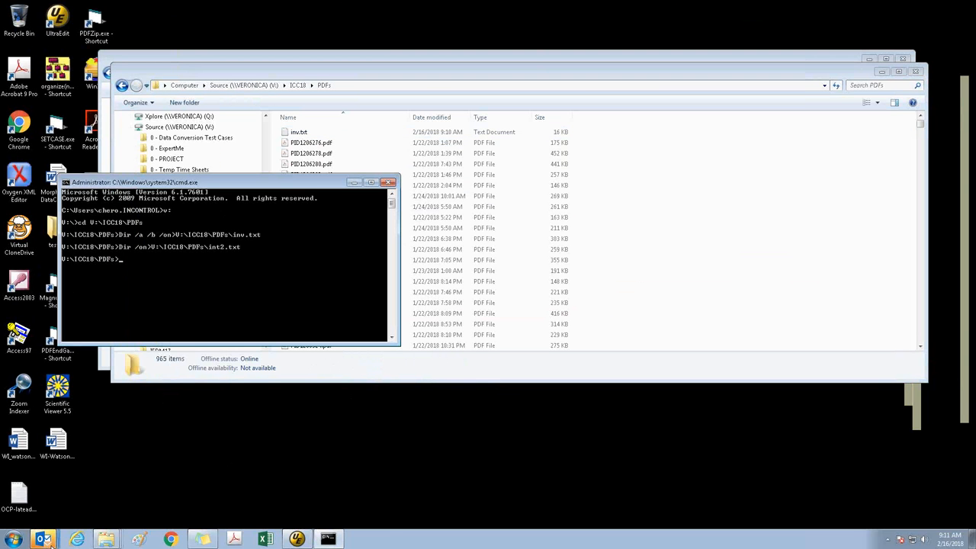
left_click(107, 540)
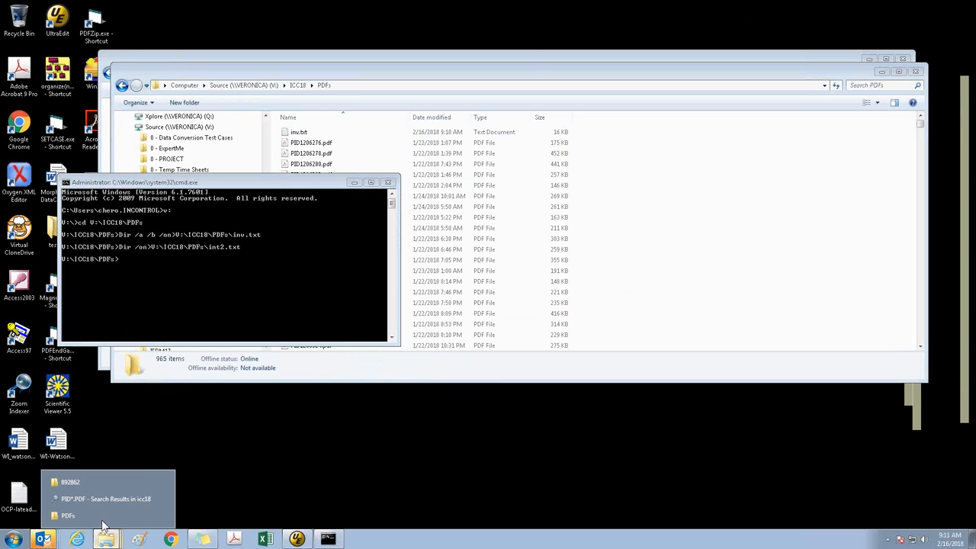
left_click(669, 264)
left_click(170, 308)
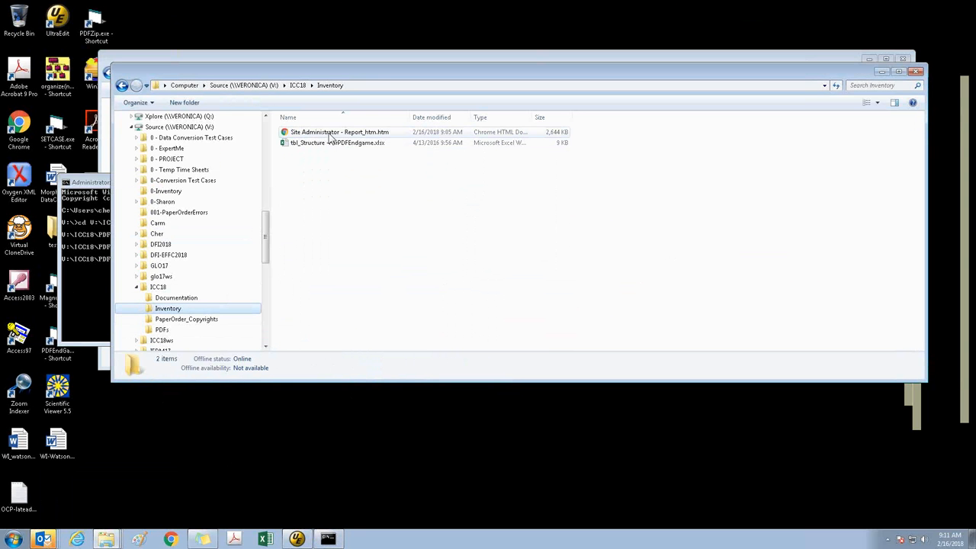
left_click(331, 134)
double_click(330, 133)
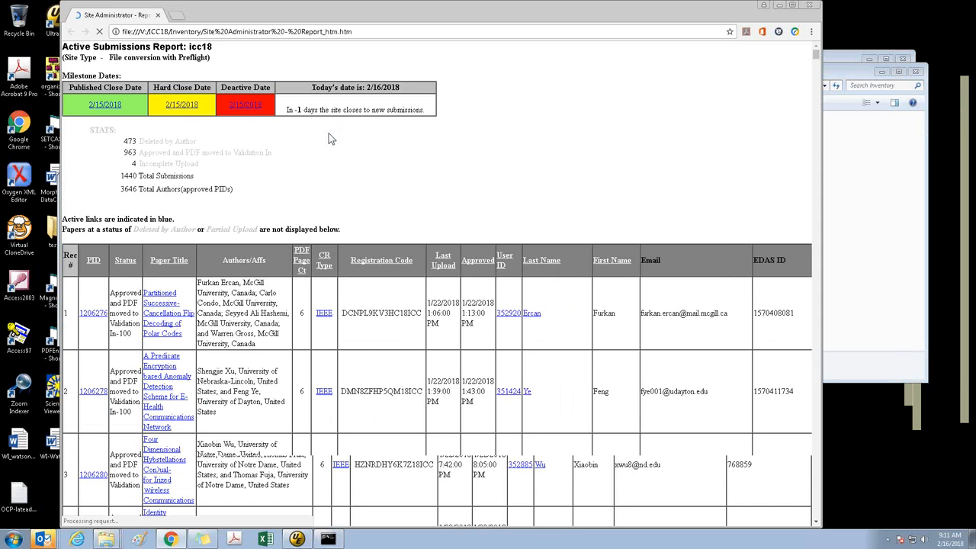
key("ctrl+a")
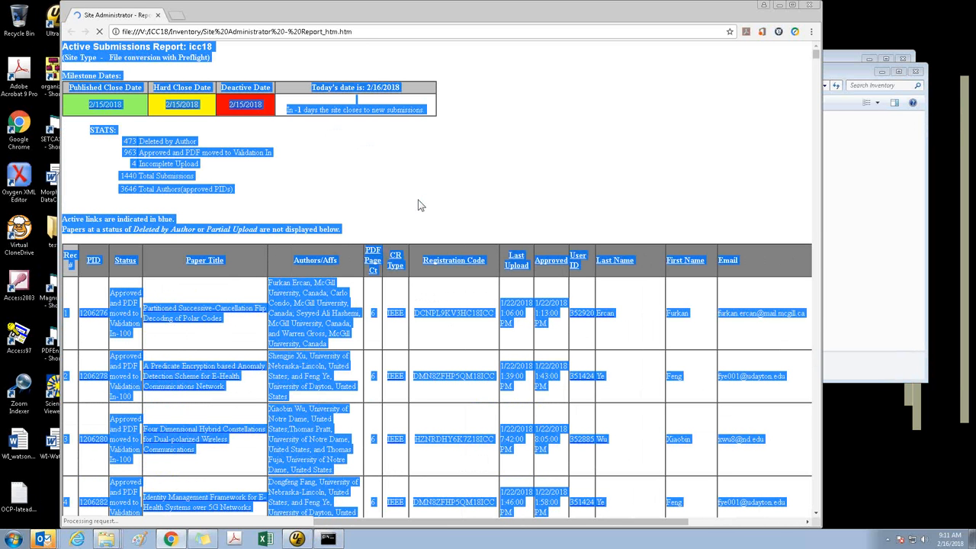
left_click(809, 4)
Create a blank workbook in a maximized Excel window and paste the copied submissions report starting at cell A1
left_click(265, 539)
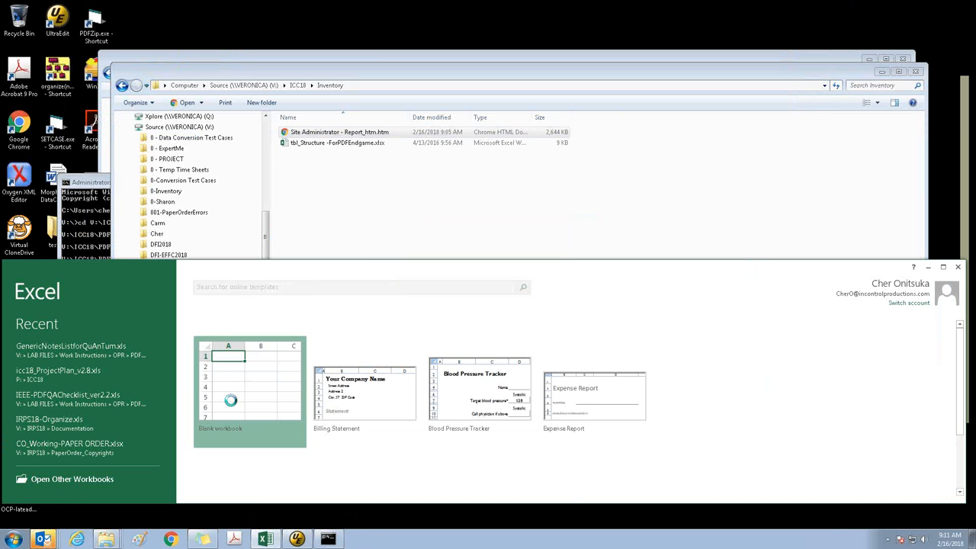
left_click(234, 404)
double_click(469, 268)
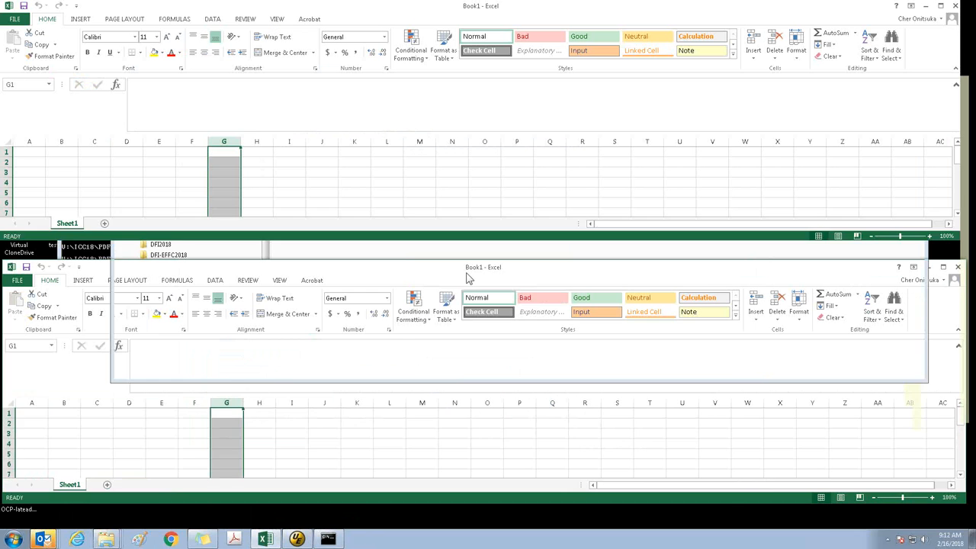
left_click_drag(35, 164, 35, 152)
left_click(35, 153)
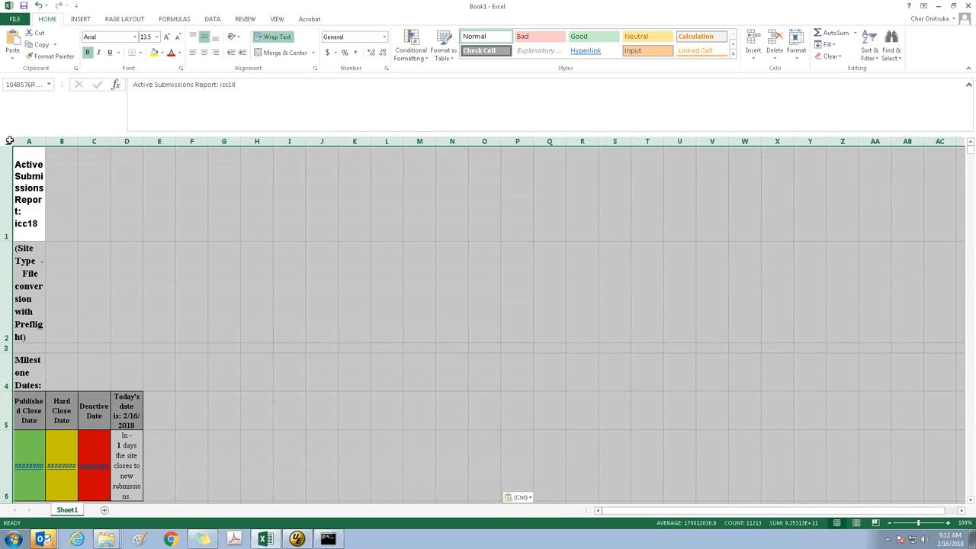
Turn off text wrapping for the whole sheet and delete rows 1 to 18 above the report's column headings
left_click(278, 38)
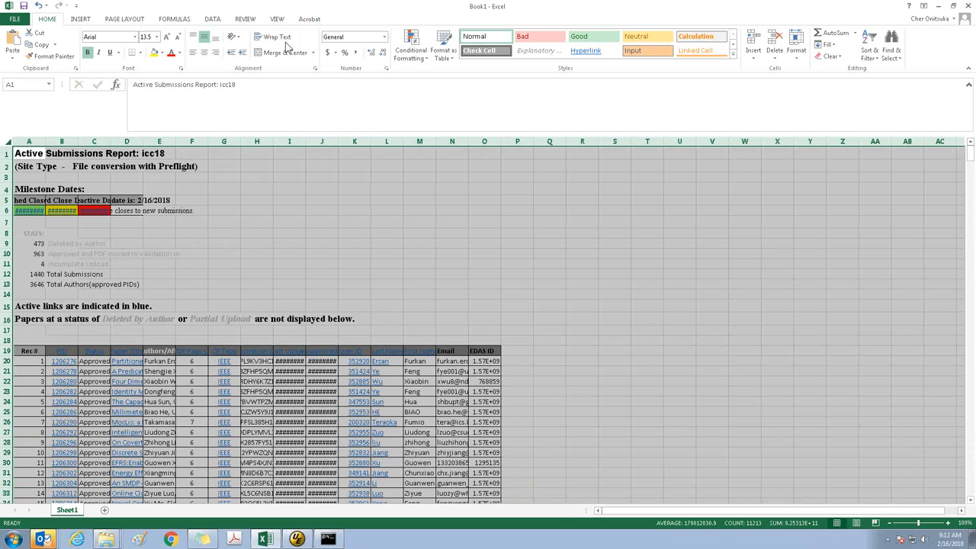
left_click_drag(6, 153, 9, 339)
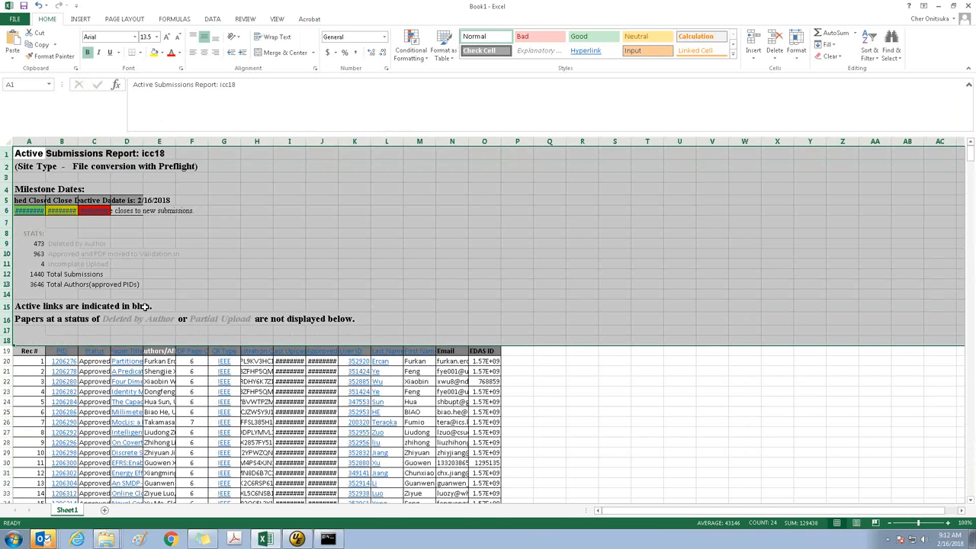
right_click(256, 257)
left_click(279, 340)
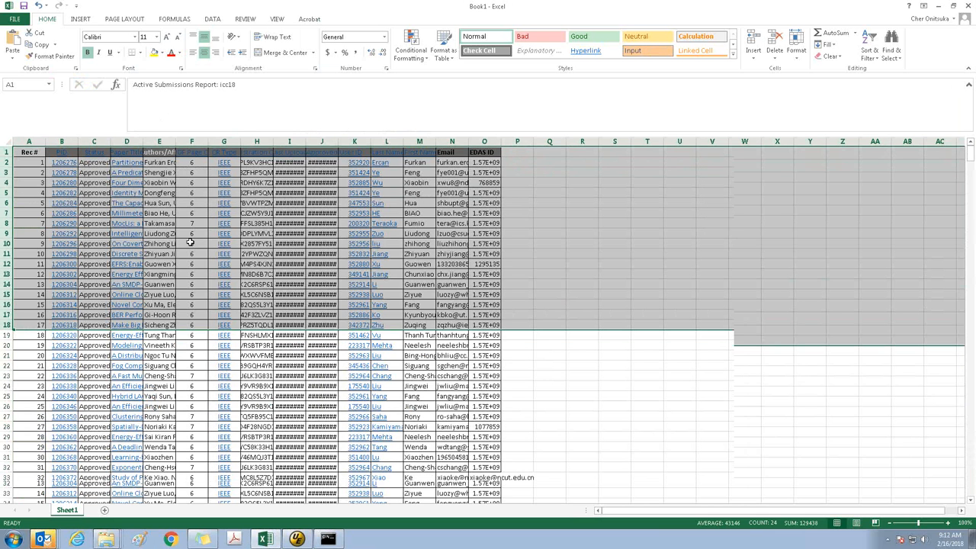
Examine the last rows of the pasted report to check how far its record numbers run
left_click(10, 144)
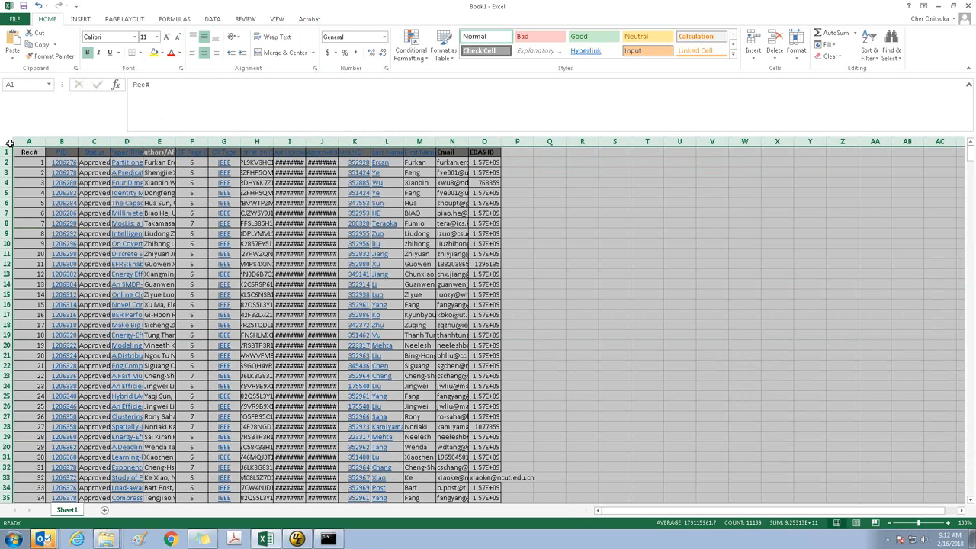
key("ctrl+End")
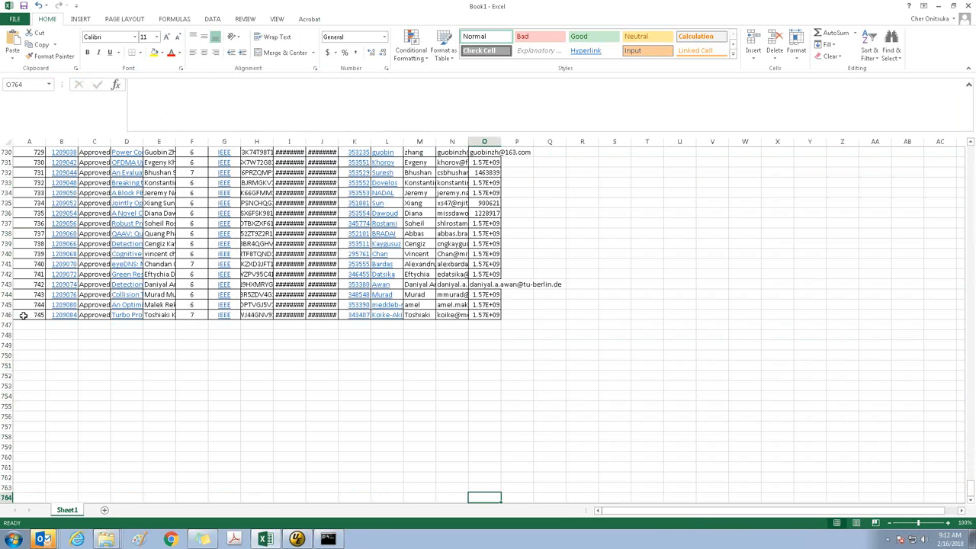
key("ctrl+Home")
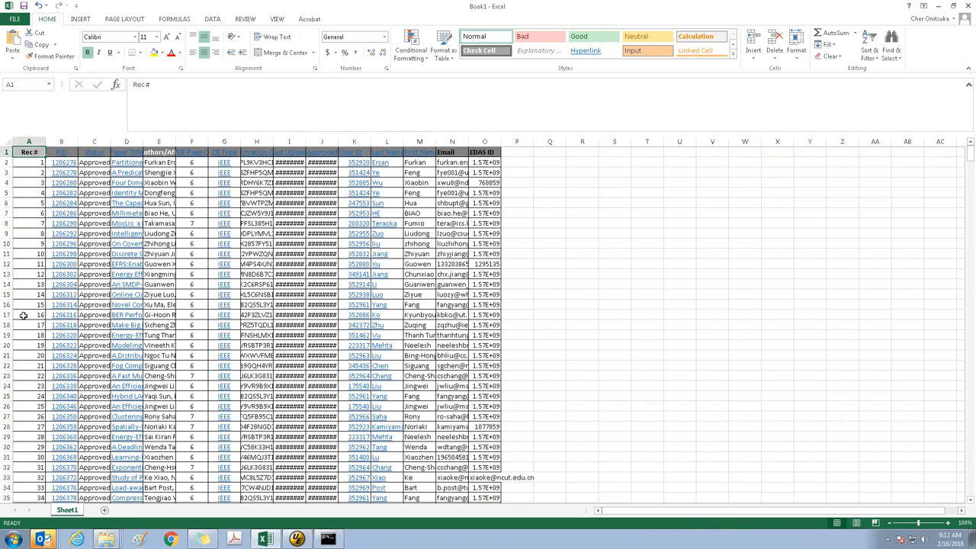
key("ctrl+End")
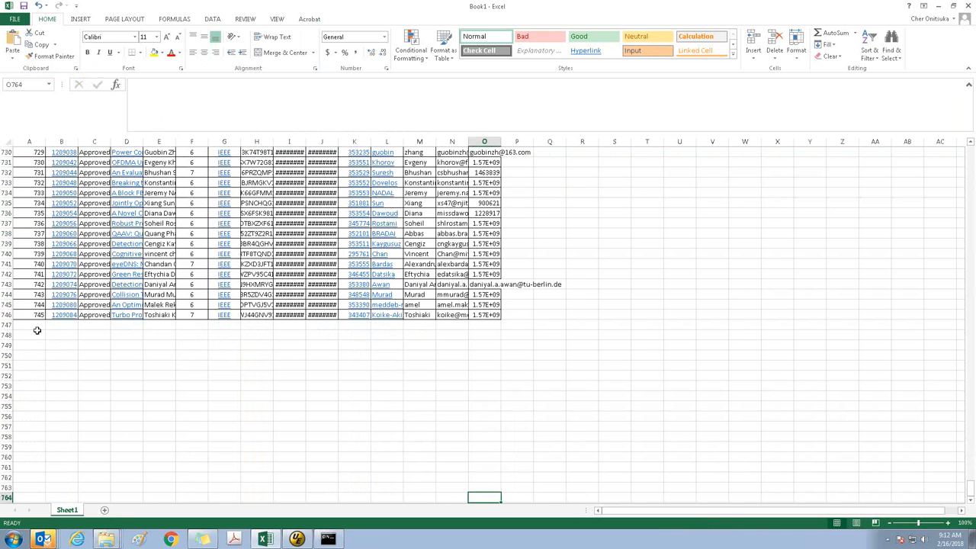
Look below the last pasted record for any further rows, and return to cell A1
scroll(37, 330, "down", 20)
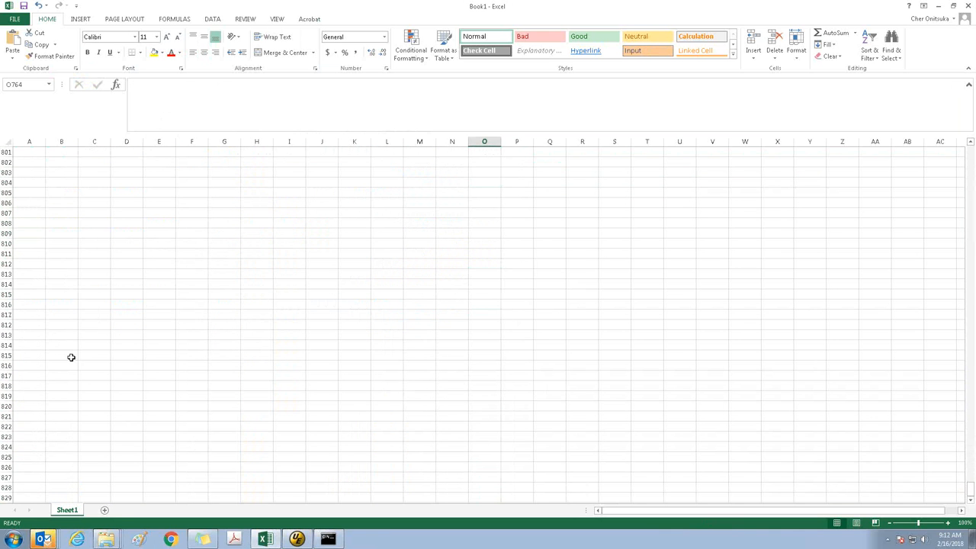
scroll(70, 352, "down", 20)
key("Page_Down")
key("Page_Down")
key("Page_Down")
key("Page_Down")
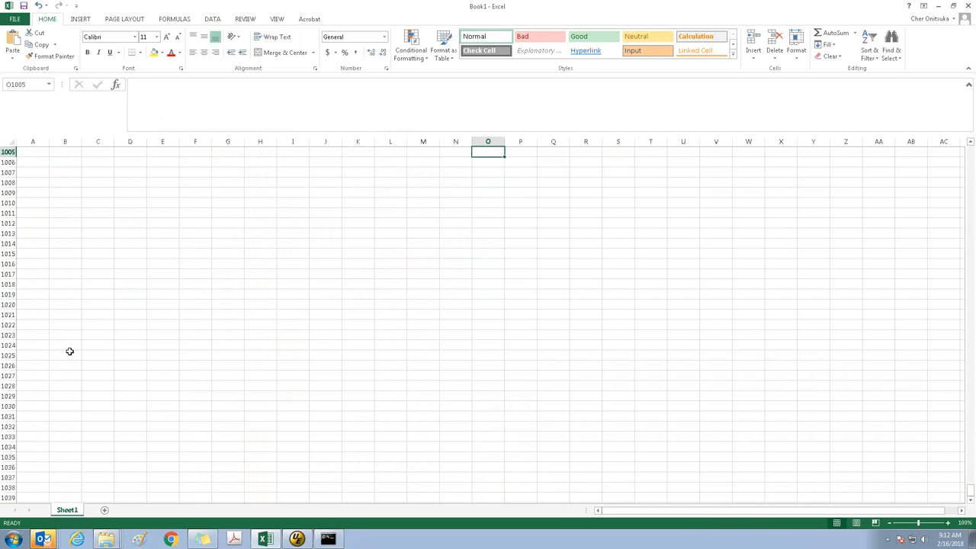
key("ctrl+Home")
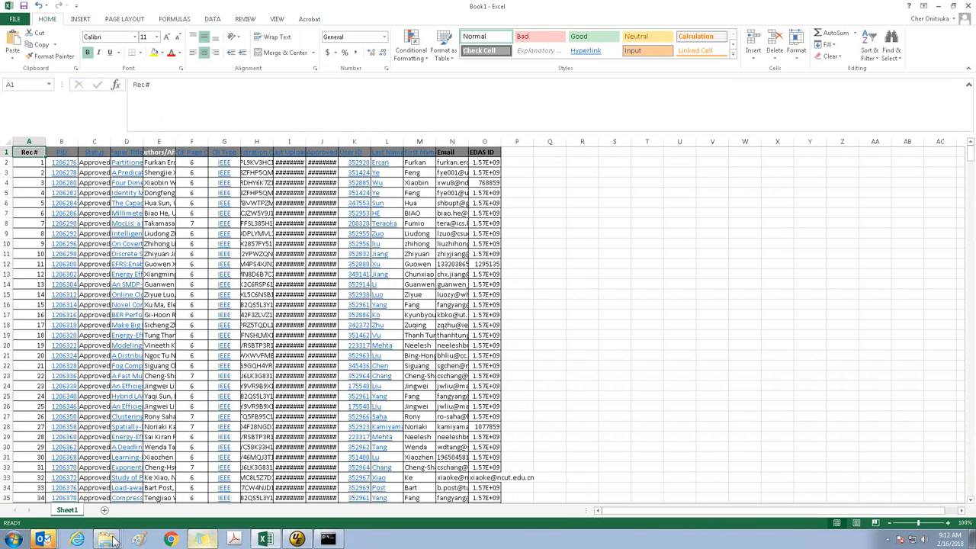
Switch to Internet Explorer and log in to the submitpapers.com Site Reports page with the saved support account
left_click(170, 539)
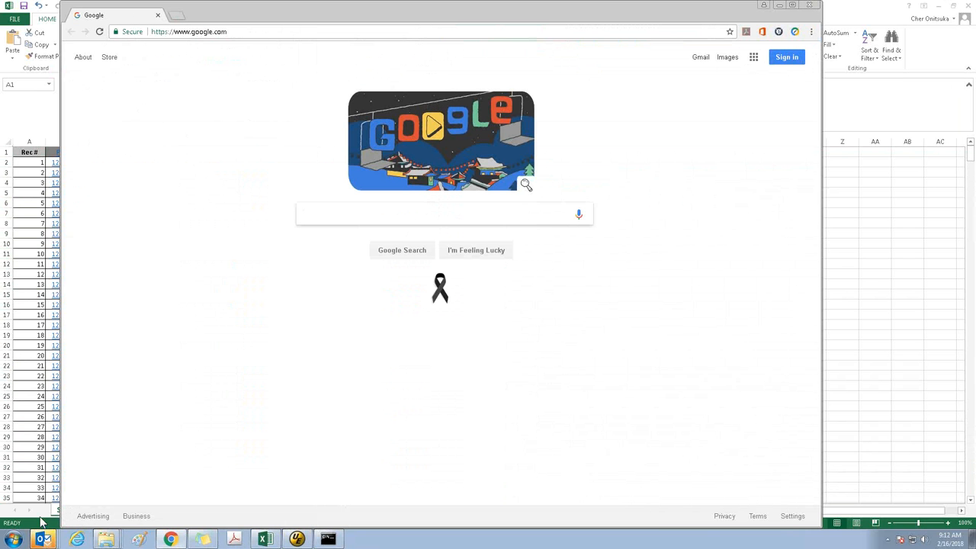
left_click(81, 539)
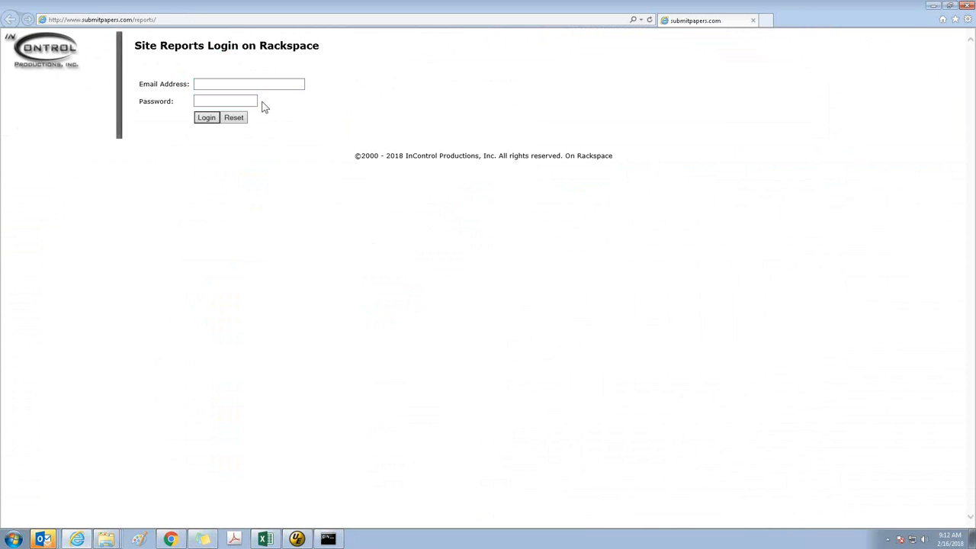
double_click(262, 83)
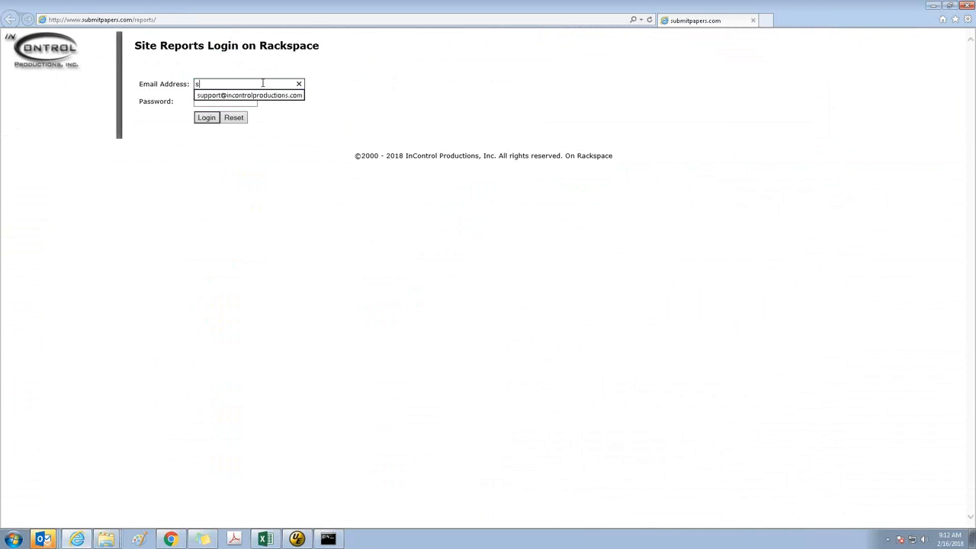
key("Down")
key("Return")
key("Return")
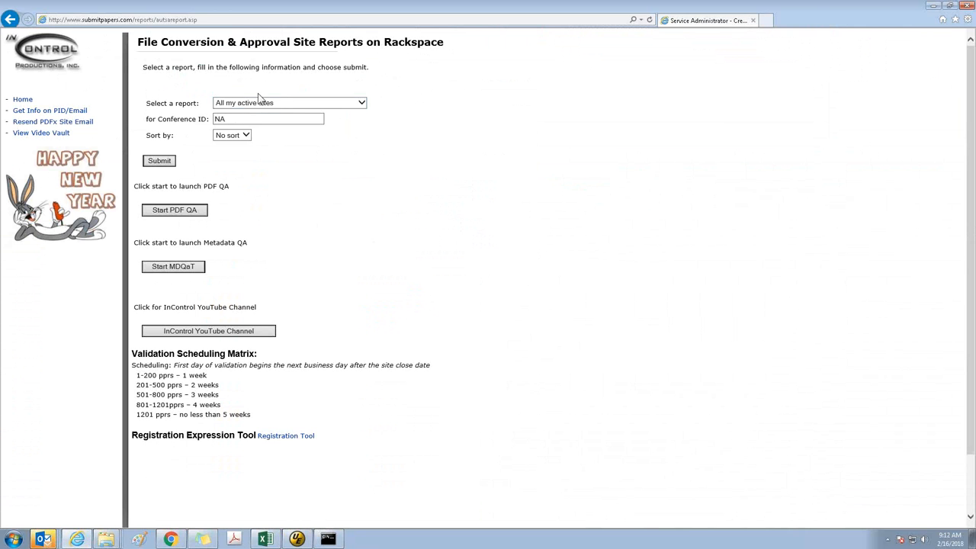
Generate the All Active submissions report for conference ID icc18 and check its submission statistics
left_click(256, 103)
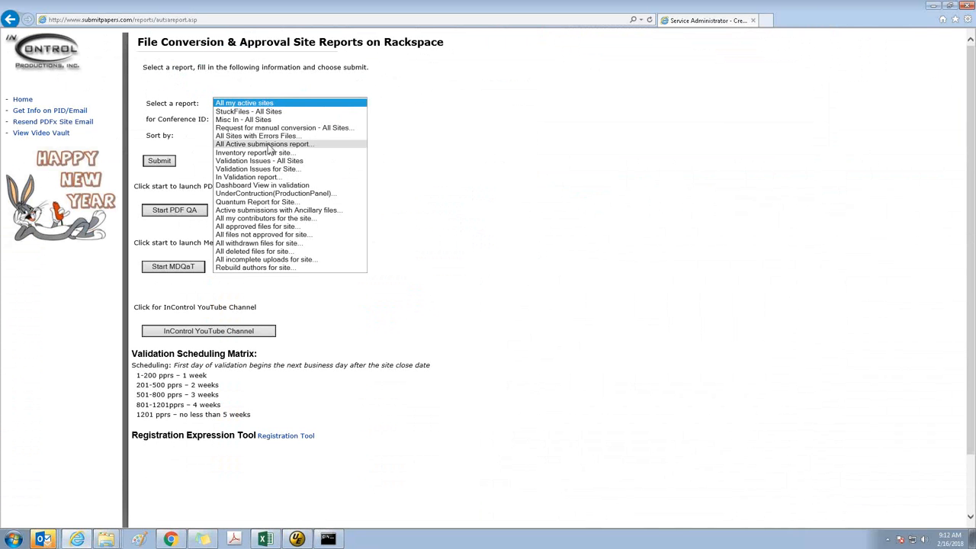
left_click(267, 144)
key("Tab")
type("icc18")
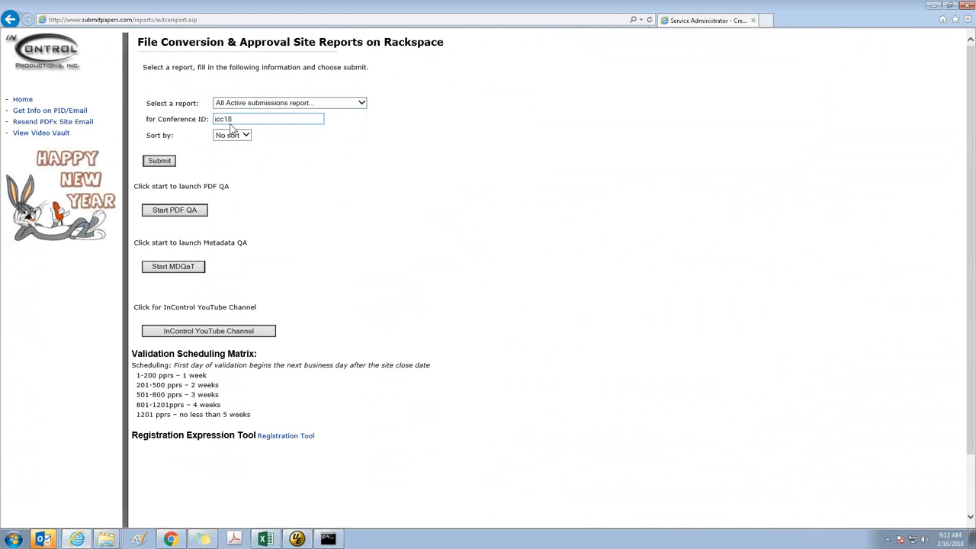
key("Return")
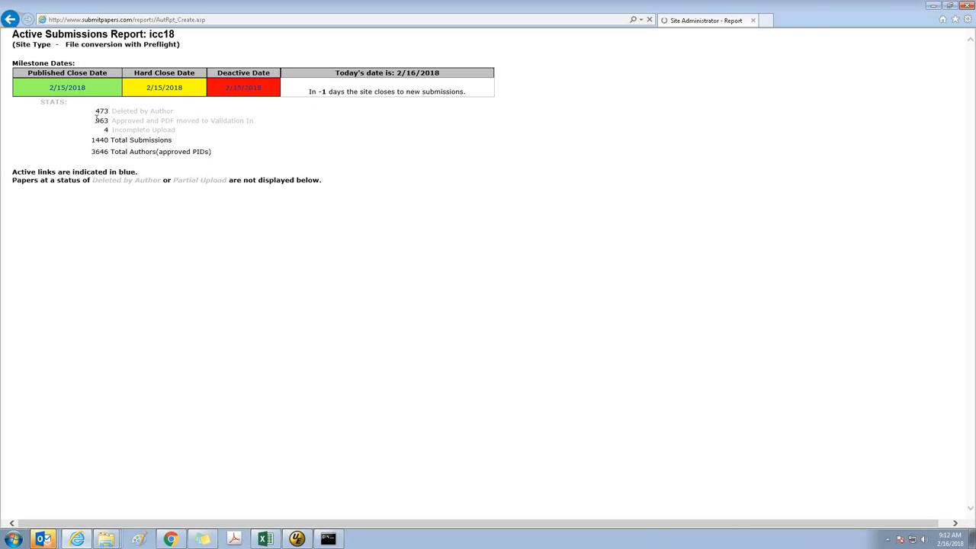
left_click_drag(96, 116, 153, 117)
left_click(282, 129)
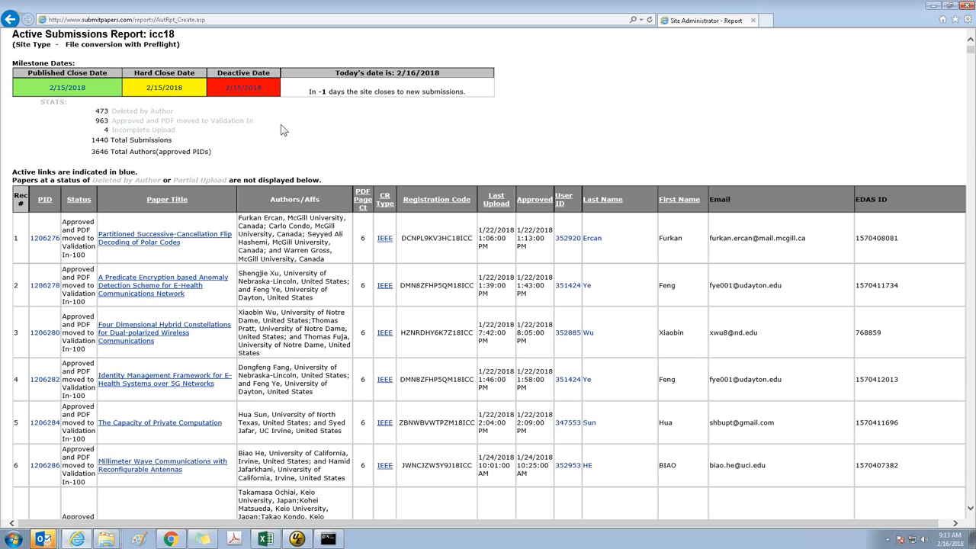
Save the report page as HTML only, replacing Site Administrator - Report_htm.htm in ICC18's Inventory folder
left_click(968, 21)
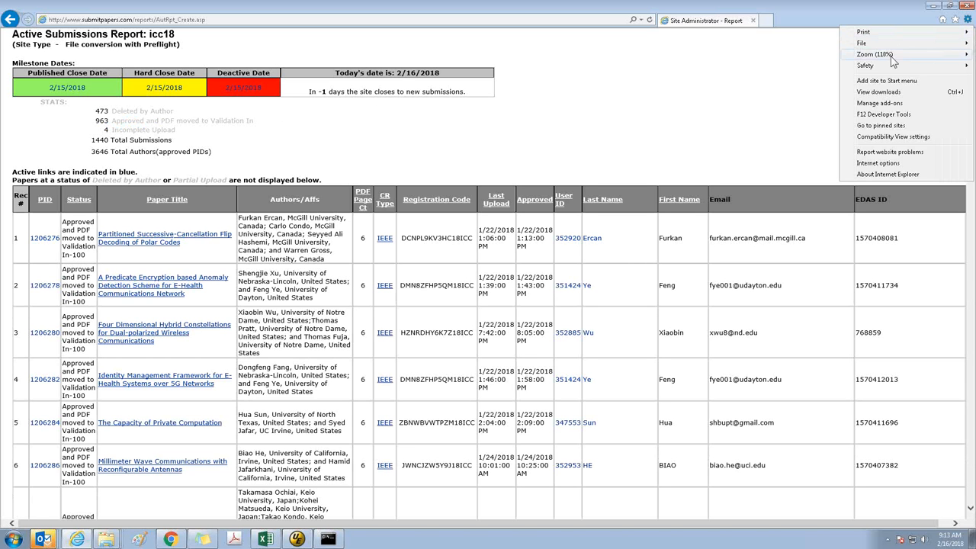
mouse_move(870, 44)
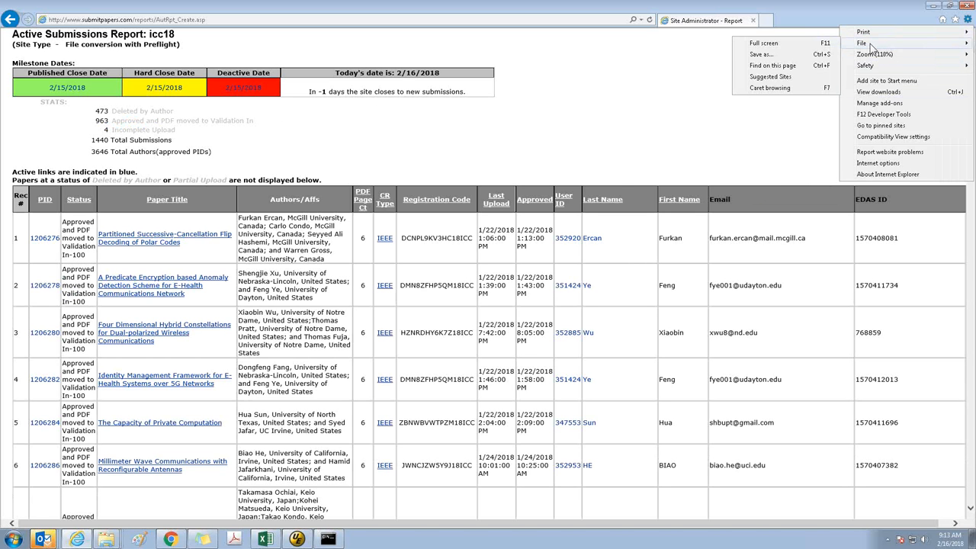
left_click(790, 57)
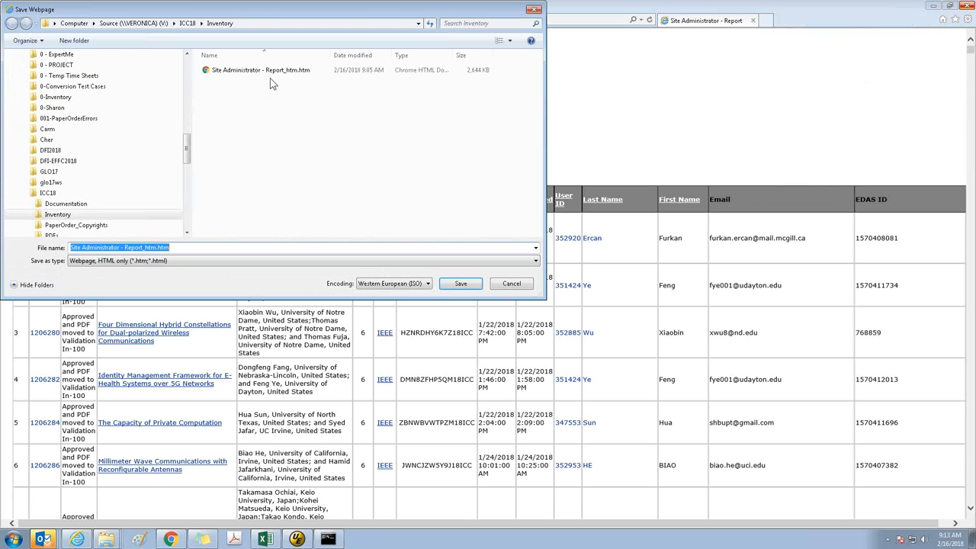
left_click(461, 282)
left_click(512, 271)
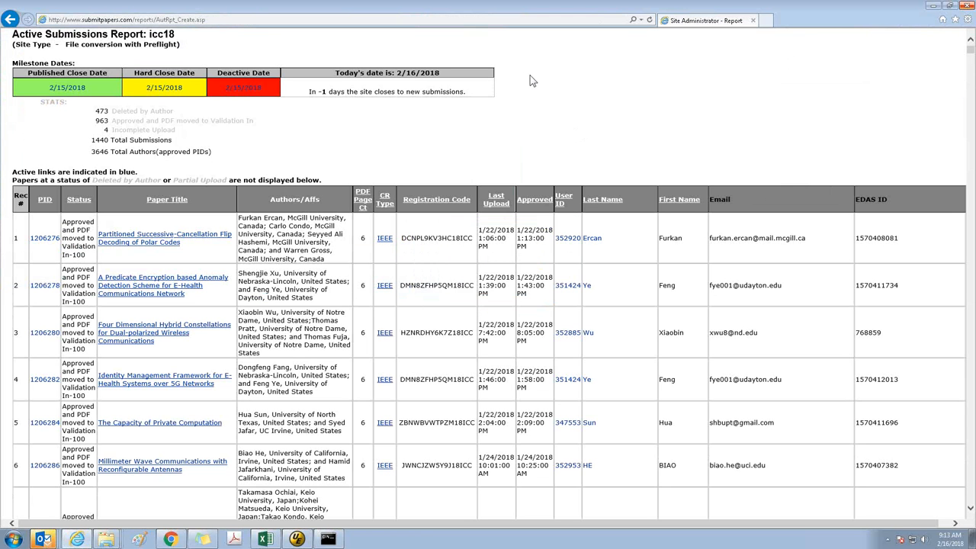
Copy the entire contents of the loaded report page and switch to the Book1 workbook in Excel
key("ctrl+a")
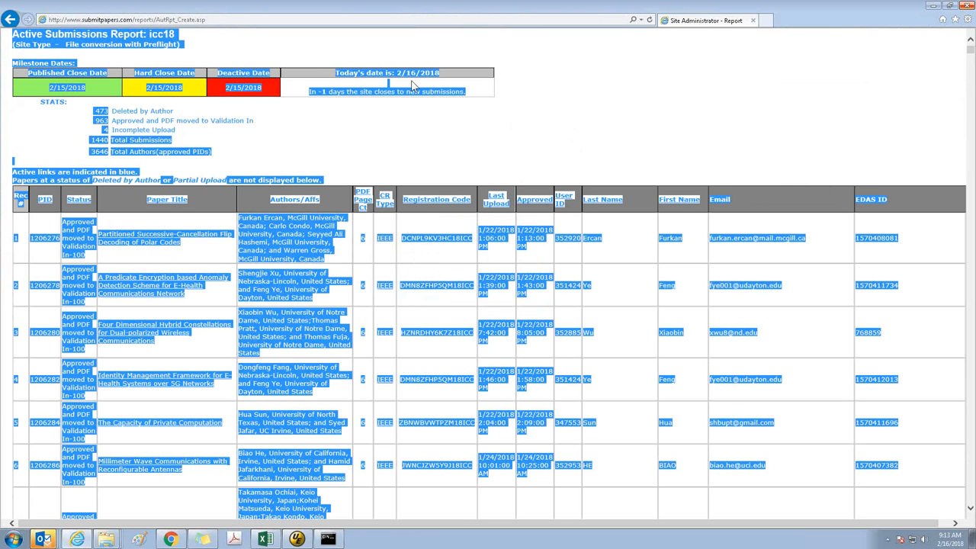
left_click(264, 539)
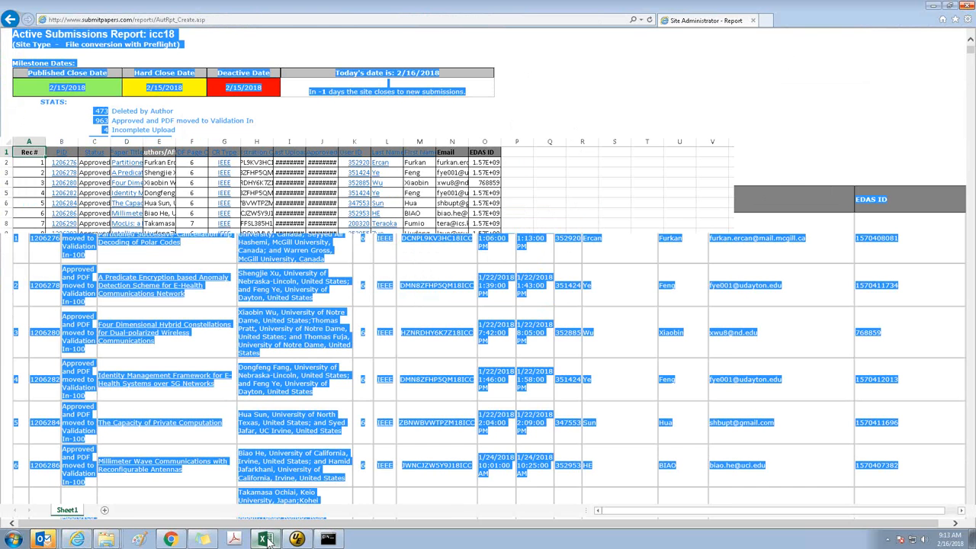
Try to delete Sheet1, which holds the earlier pasted report
right_click(74, 512)
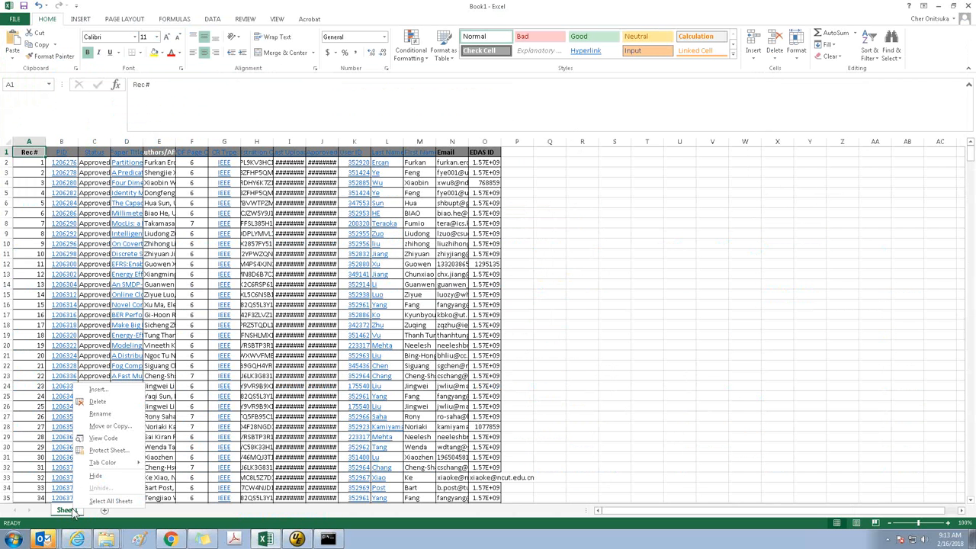
left_click(101, 406)
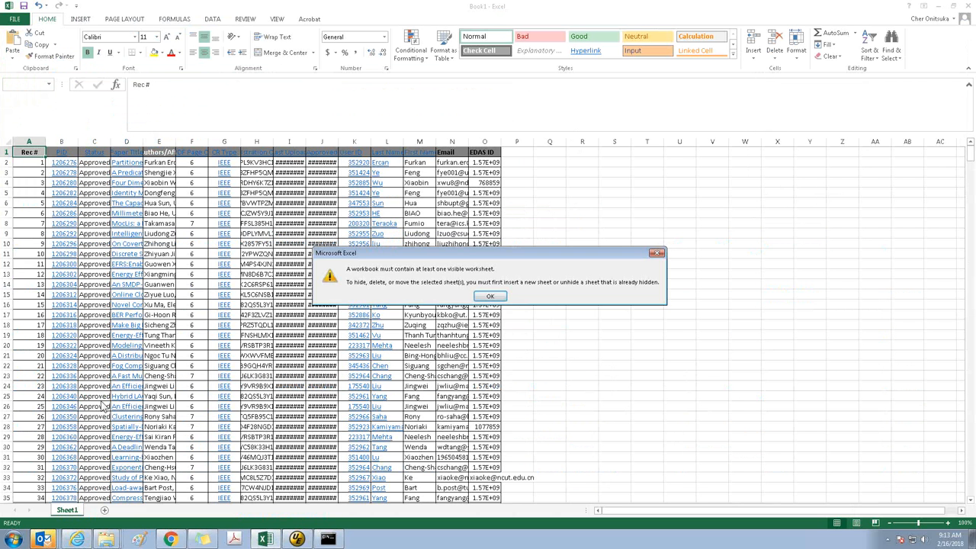
left_click(492, 298)
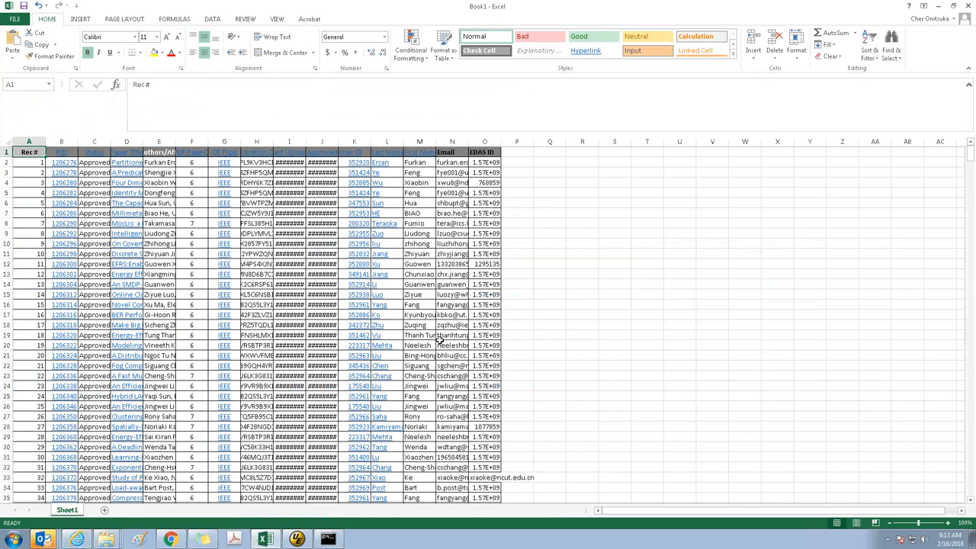
Add a new worksheet and paste the copied submissions report starting at cell A1
left_click(105, 511)
right_click(28, 153)
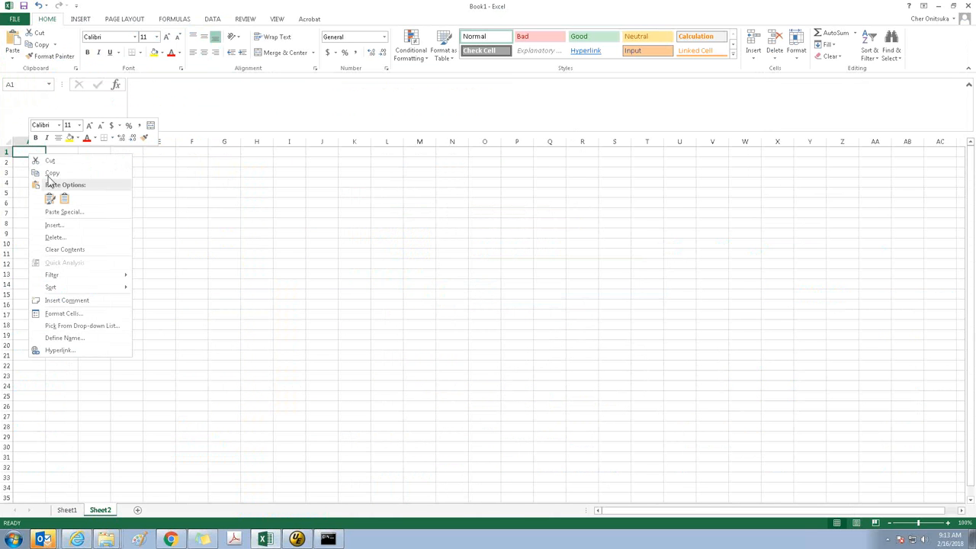
left_click(328, 251)
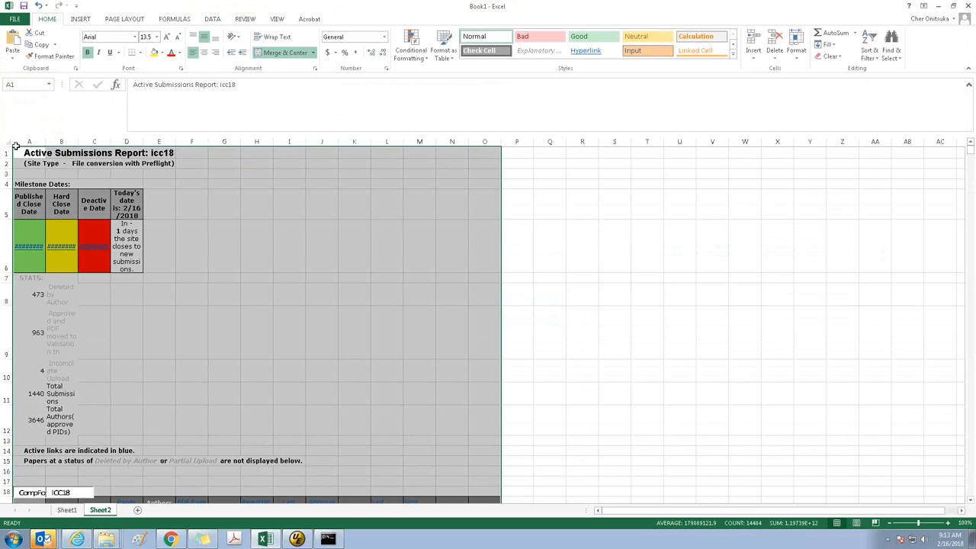
Turn off text wrapping for all of Sheet2 and delete rows 1 to 18 above the column headings
left_click(8, 143)
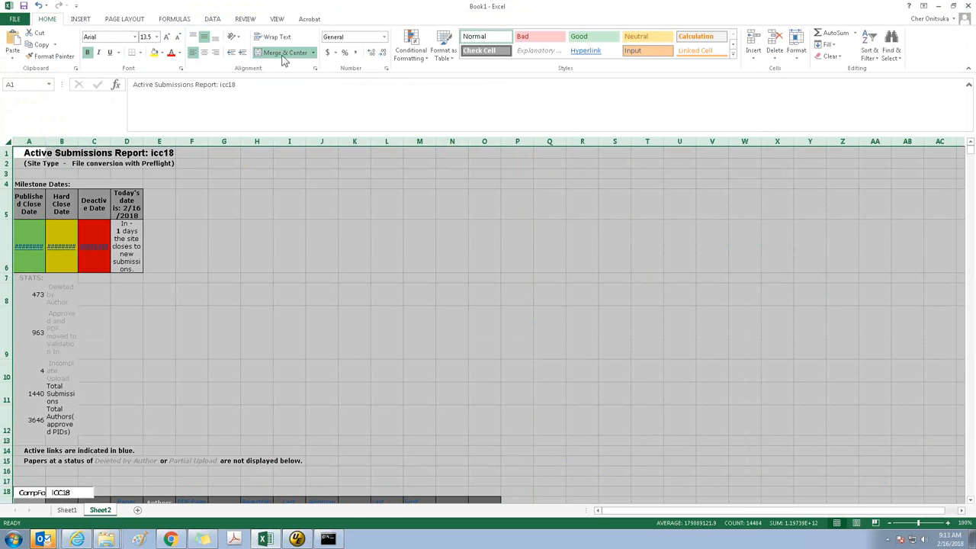
left_click(277, 37)
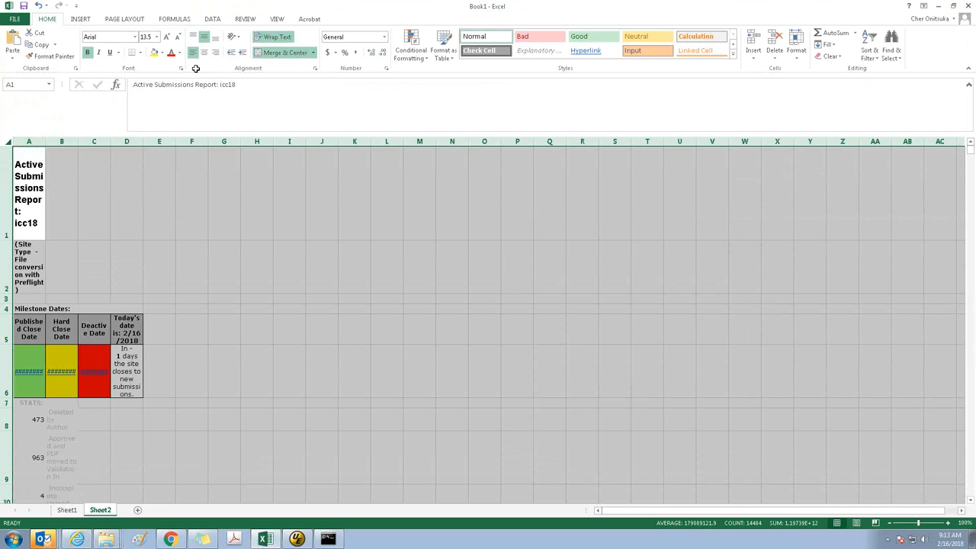
left_click(268, 39)
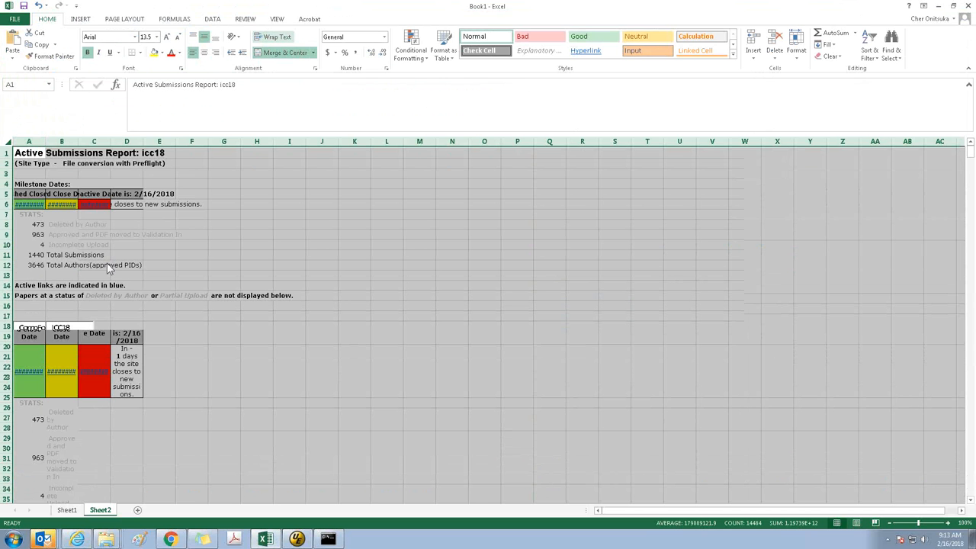
left_click(31, 225)
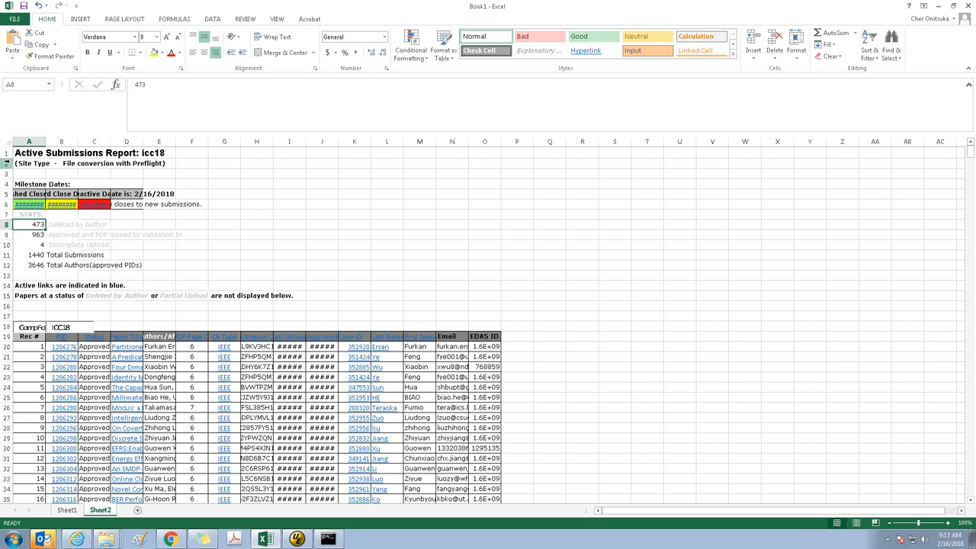
left_click_drag(6, 154, 8, 325)
right_click(110, 264)
left_click(138, 353)
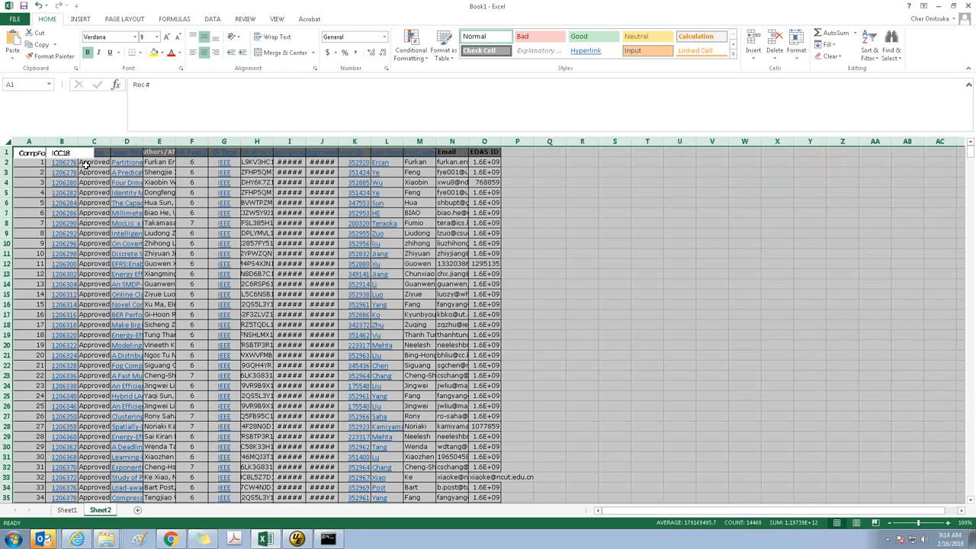
Sort the whole sheet by the Status column on cell color, with No Cell Color on top
left_click(869, 55)
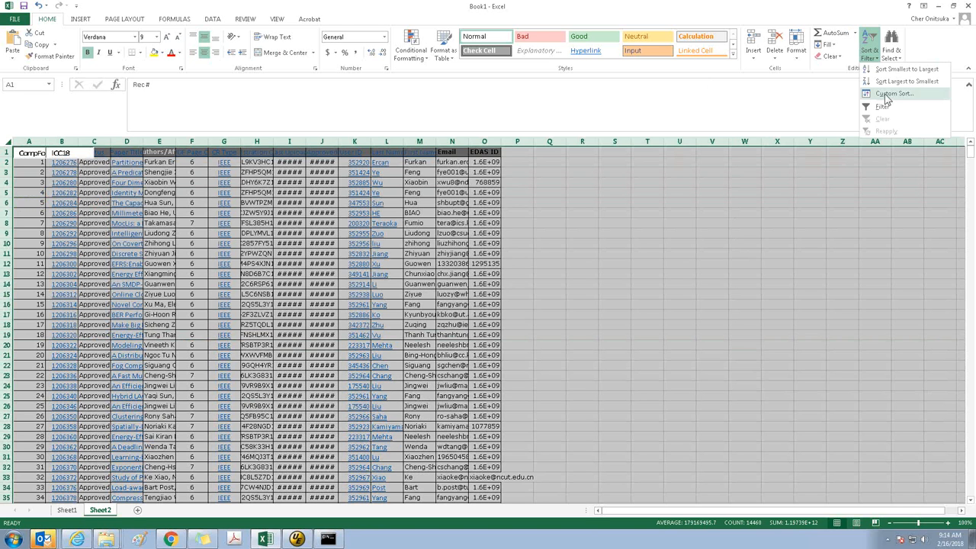
left_click(888, 94)
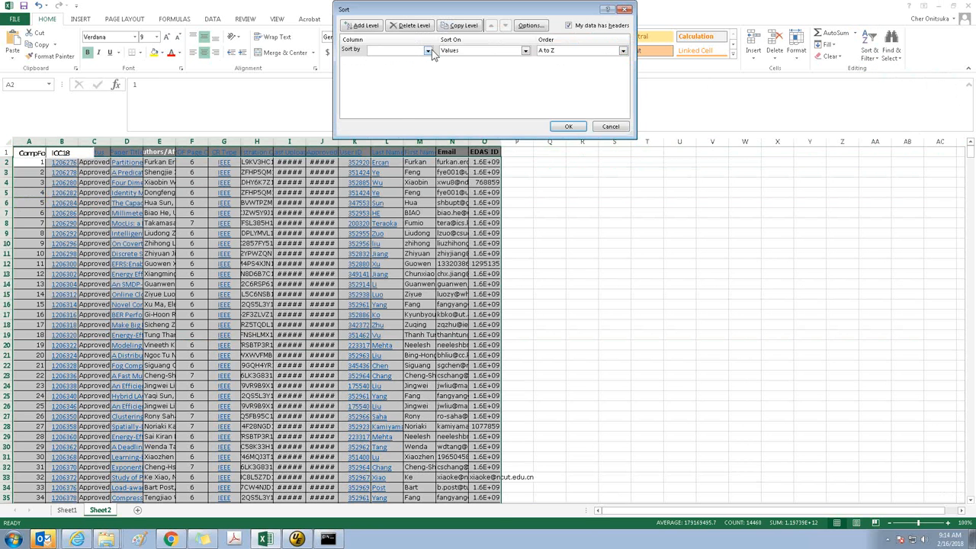
left_click(428, 50)
left_click(404, 77)
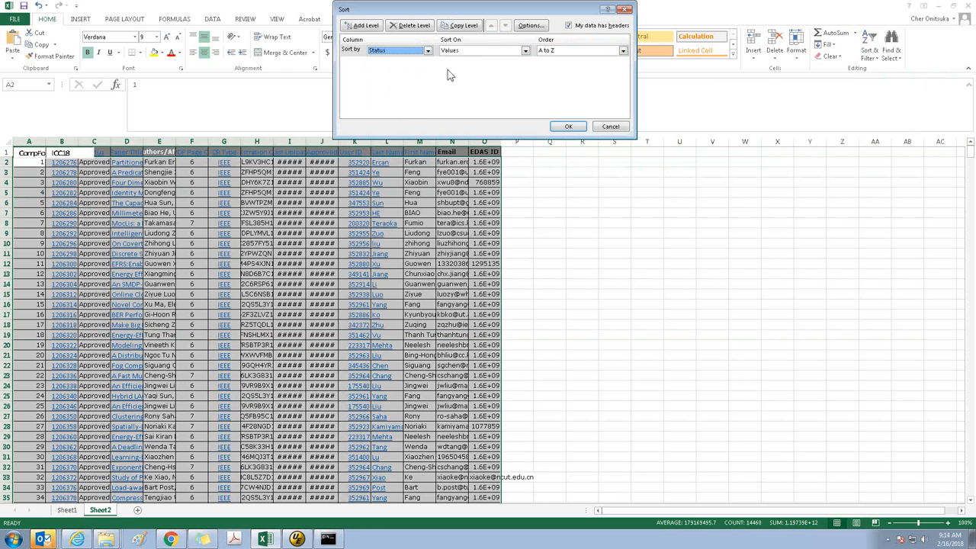
left_click(526, 51)
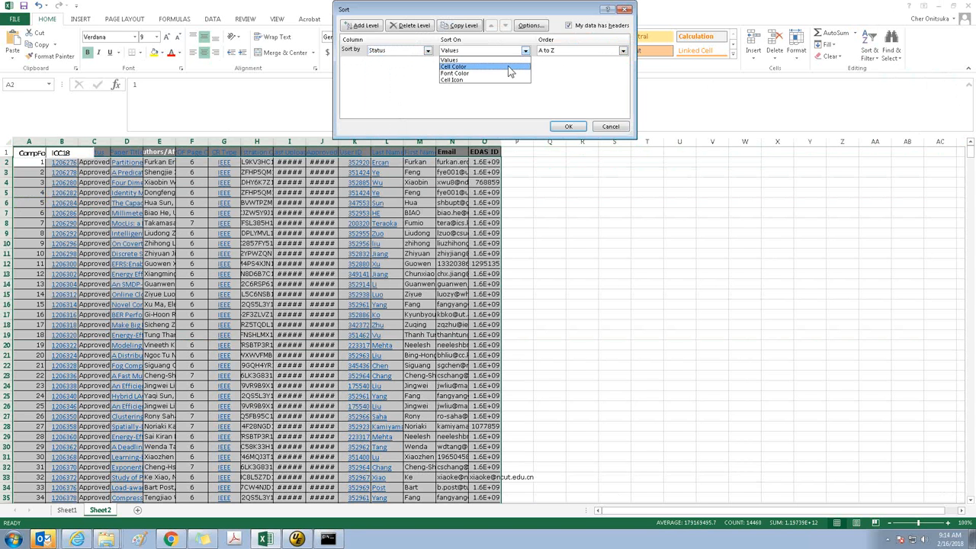
left_click(509, 66)
left_click(572, 51)
left_click(574, 128)
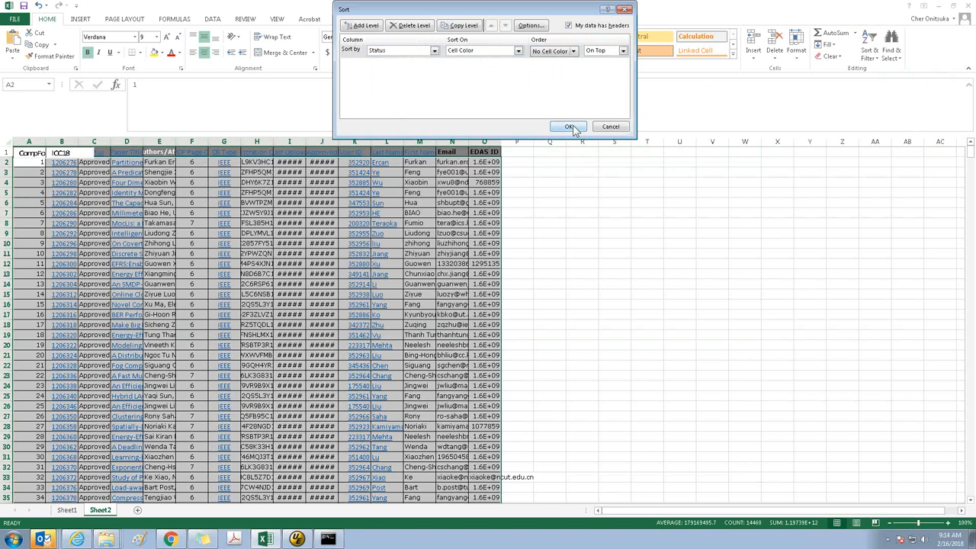
left_click(570, 126)
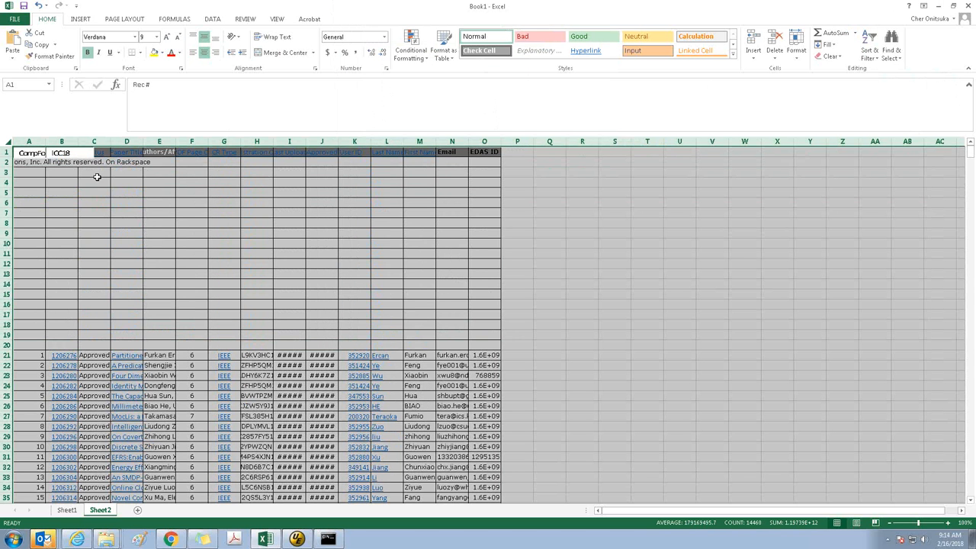
Delete rows 2 to 20, which hold the copyright line and blank rows beneath the headings
left_click_drag(6, 163, 10, 344)
right_click(87, 291)
left_click(122, 376)
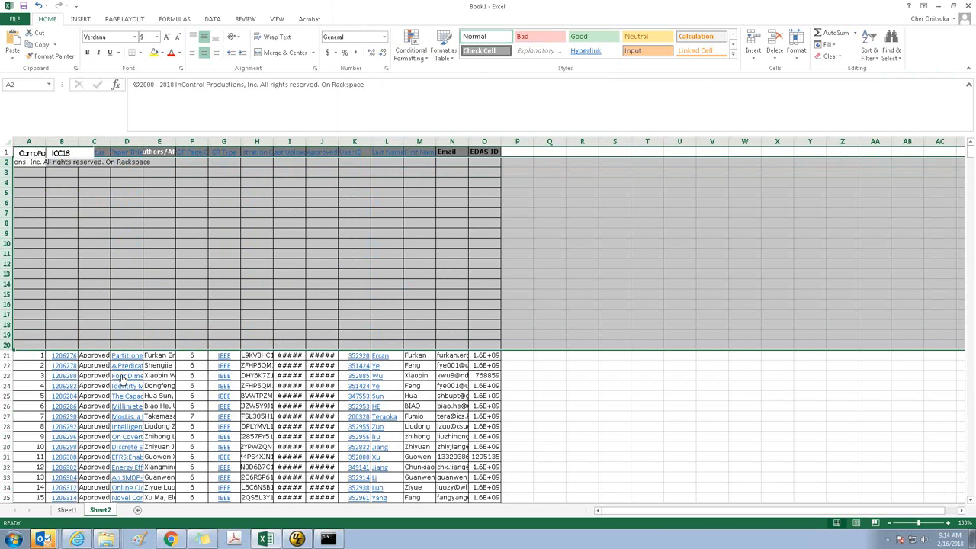
Look through the cleaned report on Sheet2 down to its last record and check the final Rec #
left_click(6, 143)
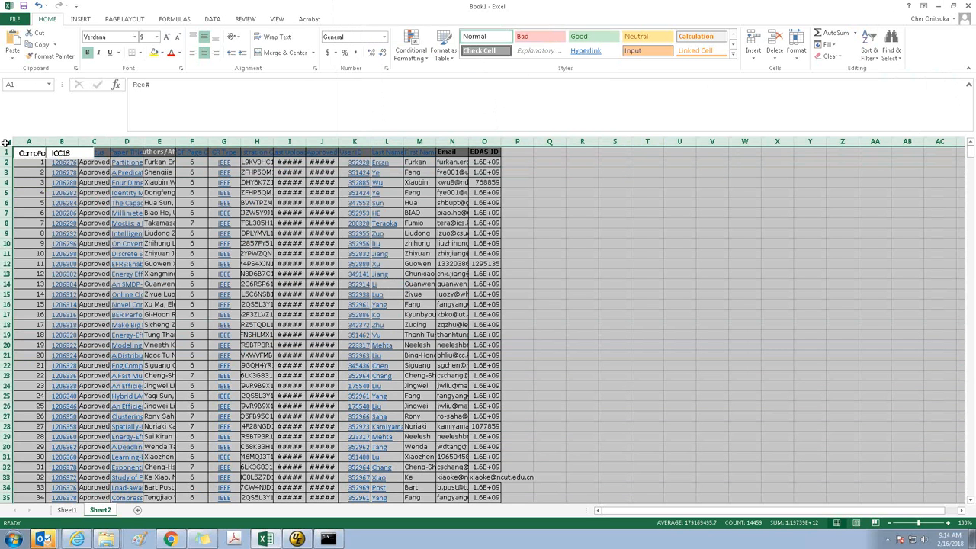
key("Page_Down")
key("Page_Down")
key("Page_Down")
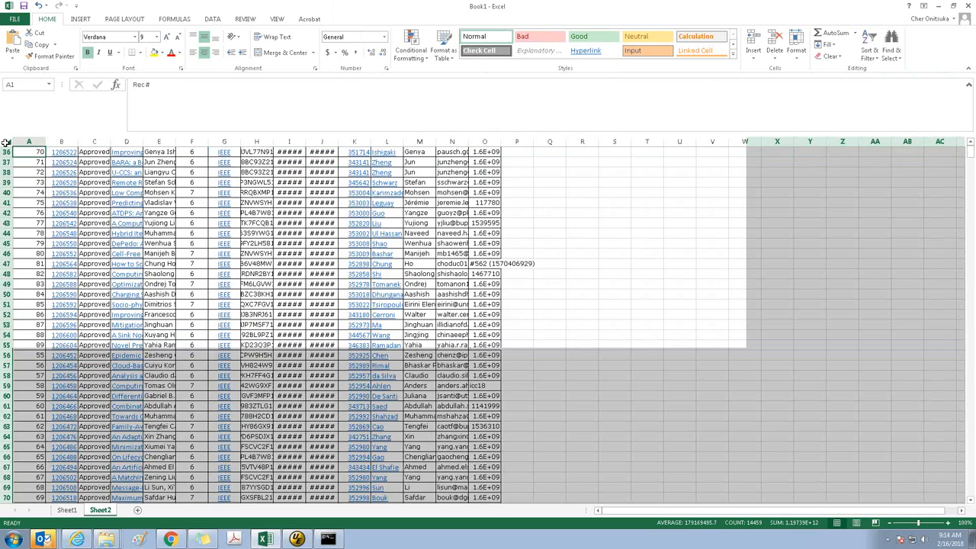
key("Page_Down")
key("Page_Down")
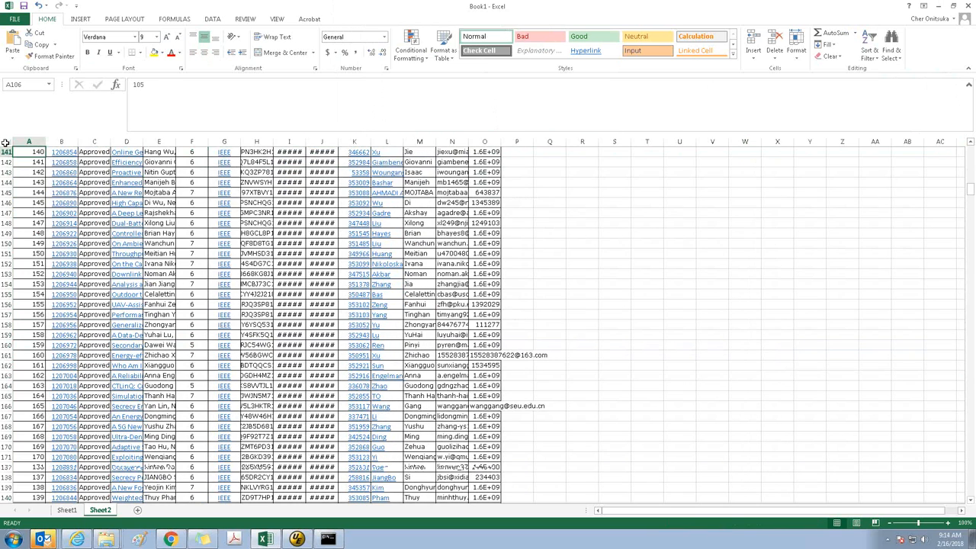
key("Page_Down")
key("Page_Down")
key("Page_Down")
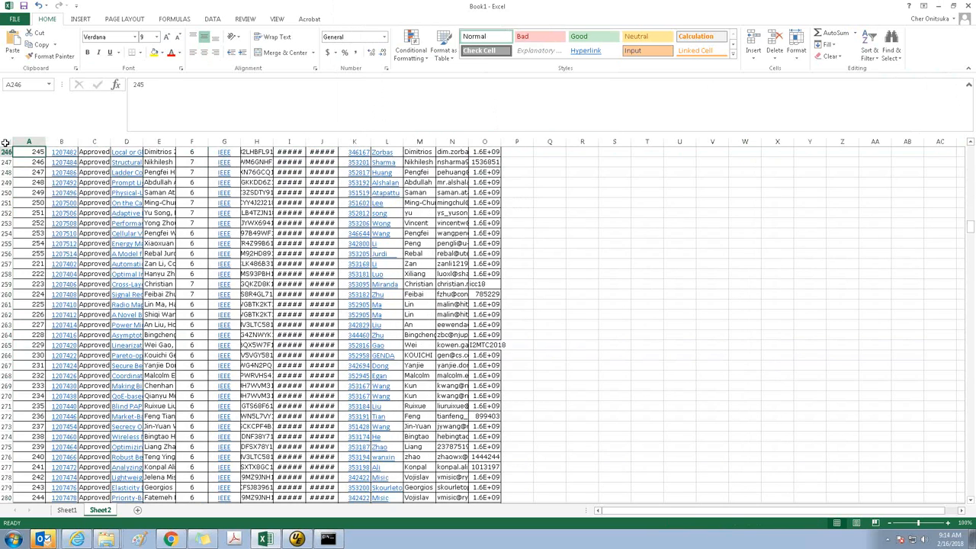
key("Page_Down")
key("Page_Down")
key("Page_Down")
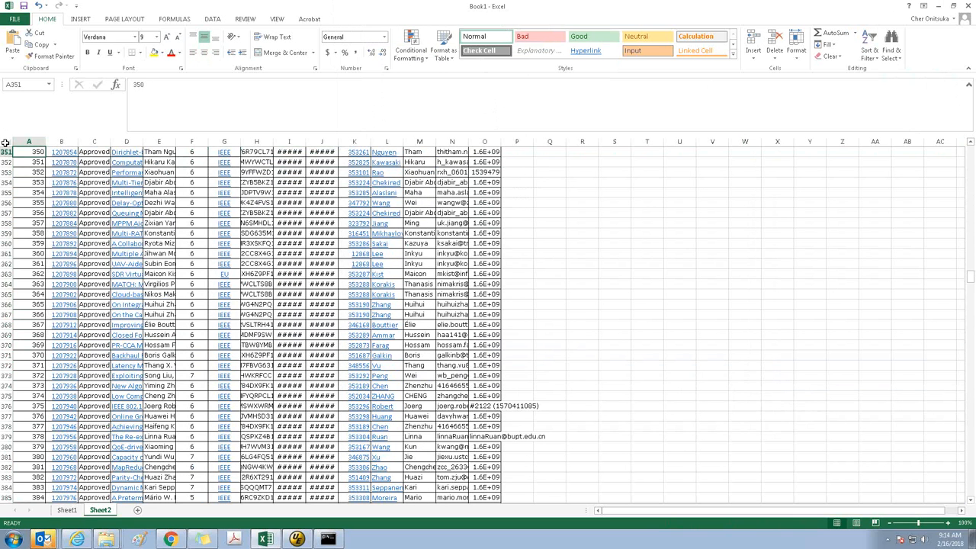
key("ctrl+End")
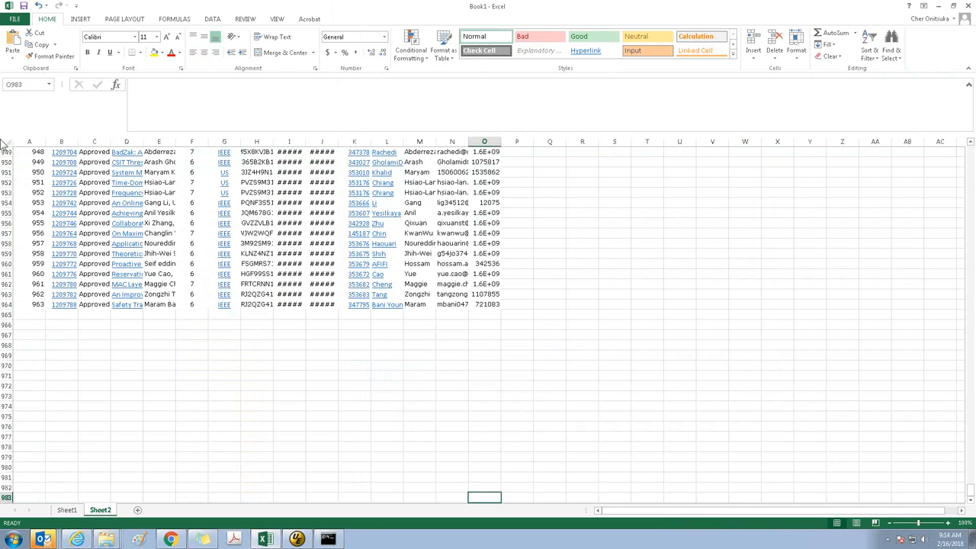
left_click(37, 303)
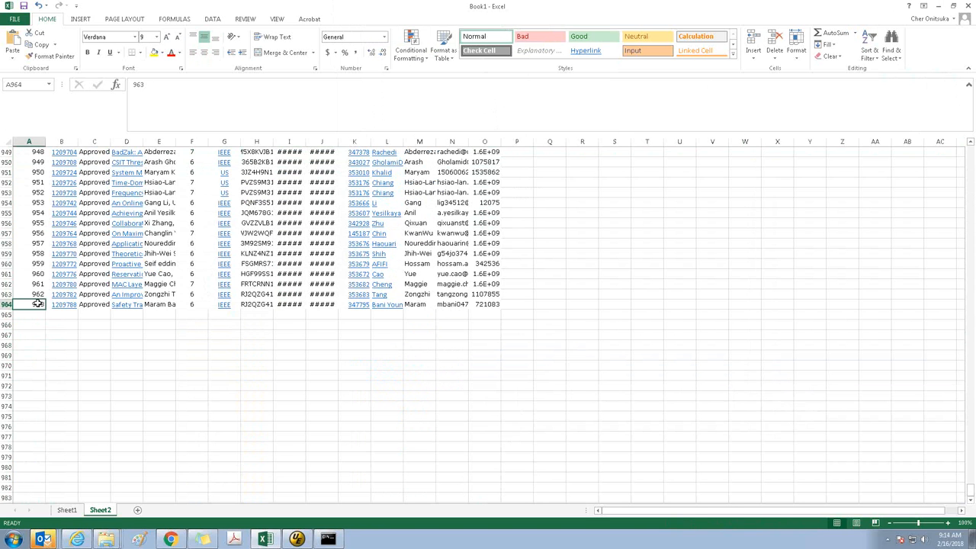
key("shift+space")
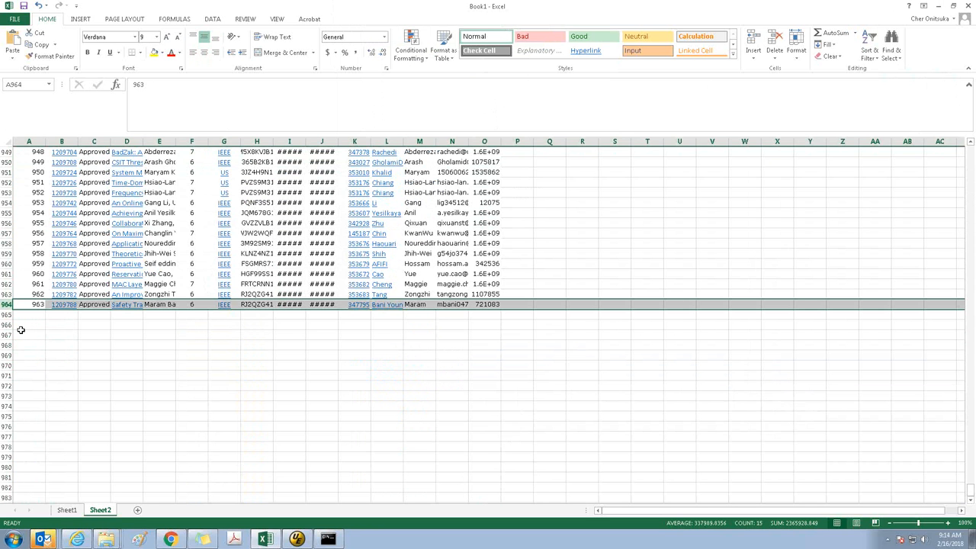
key("ctrl+Home")
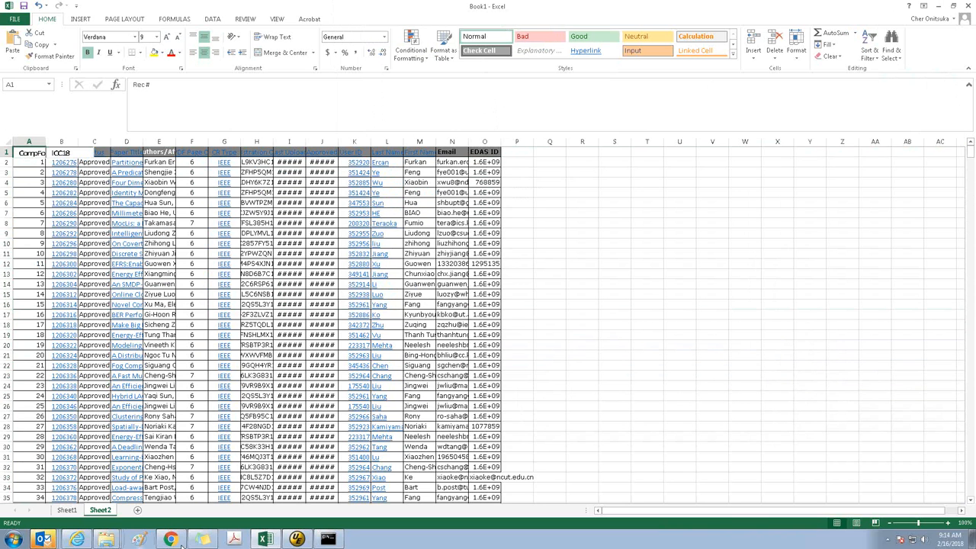
Switch to File Explorer and open inv.txt from the ICC18 PDFs folder in UltraEdit
left_click(105, 539)
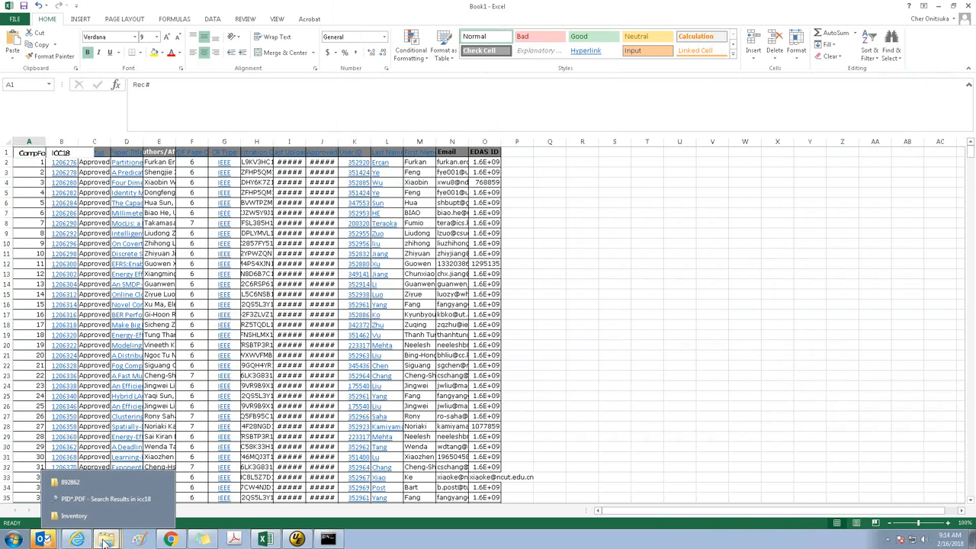
left_click(70, 516)
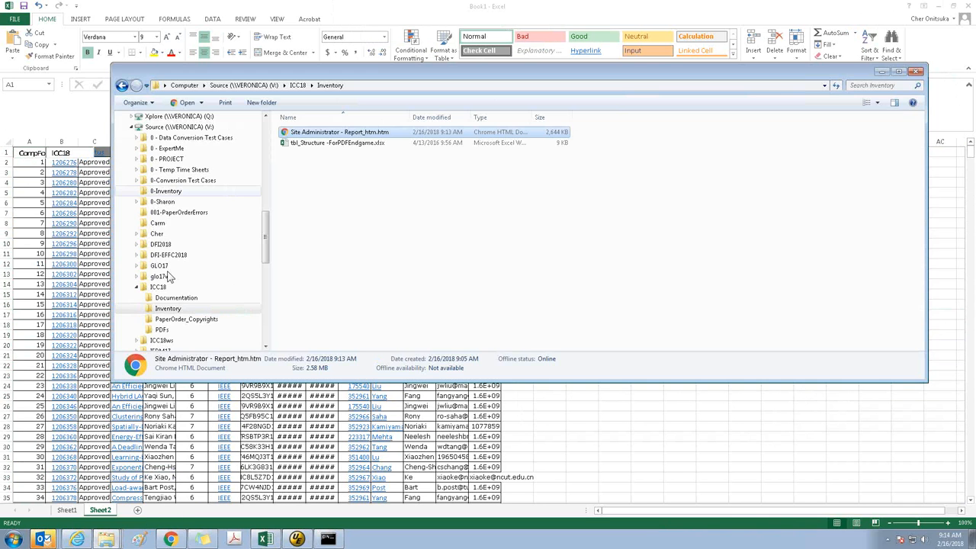
left_click(162, 330)
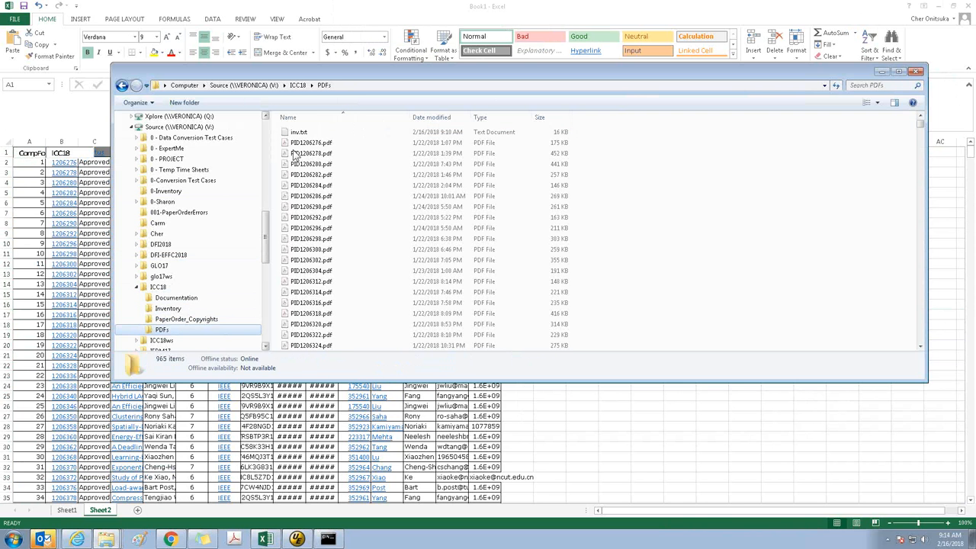
double_click(304, 131)
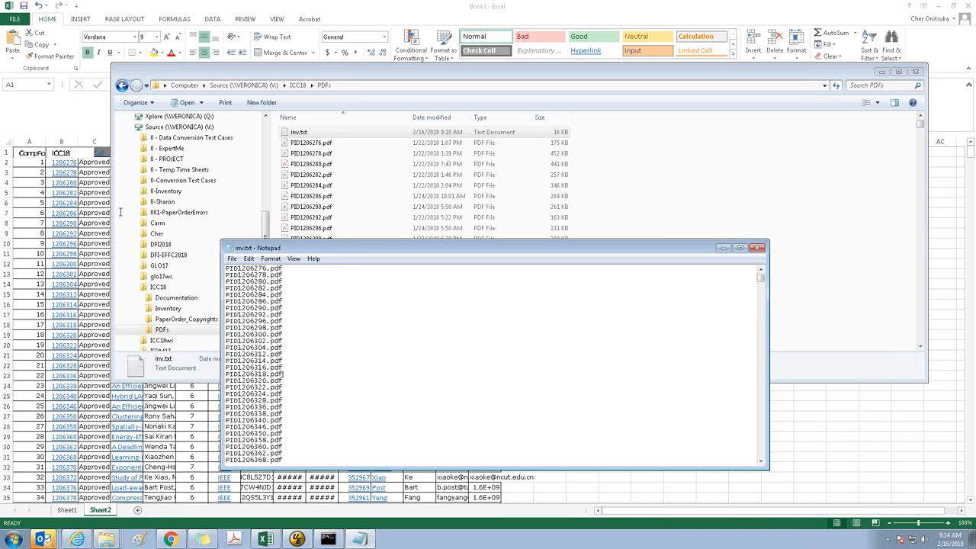
left_click(757, 248)
right_click(290, 134)
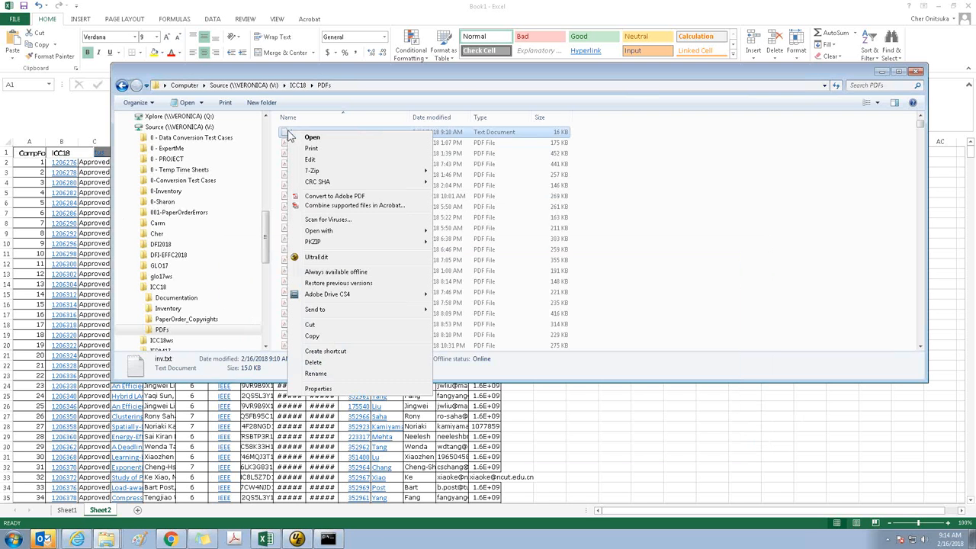
left_click(316, 256)
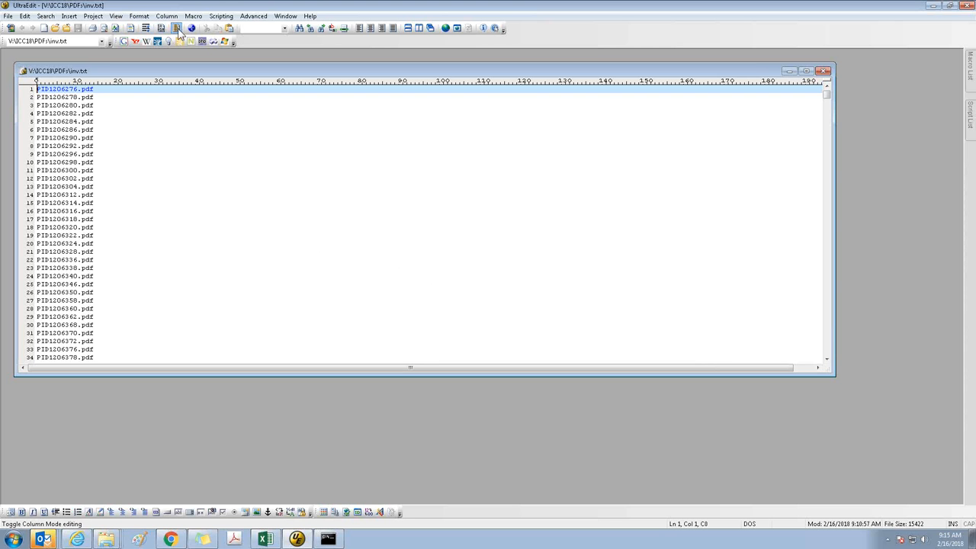
Using column mode, delete the PID prefix from every line of inv.txt
key("shift+Right")
key("shift+Right")
key("shift+Right")
key("shift+Page_Down")
key("shift+Page_Down")
key("shift+Page_Down")
key("shift+Page_Down")
key("shift+Page_Down")
key("shift+Page_Down")
key("shift+Page_Down")
key("shift+Page_Down")
key("shift+Page_Down")
key("shift+Page_Down")
key("shift+Page_Down")
key("shift+Page_Down")
key("shift+Page_Down")
key("shift+Page_Down")
key("shift+Page_Down")
key("shift+Page_Down")
key("shift+Page_Down")
key("shift+Page_Down")
key("shift+Page_Down")
key("shift+Page_Down")
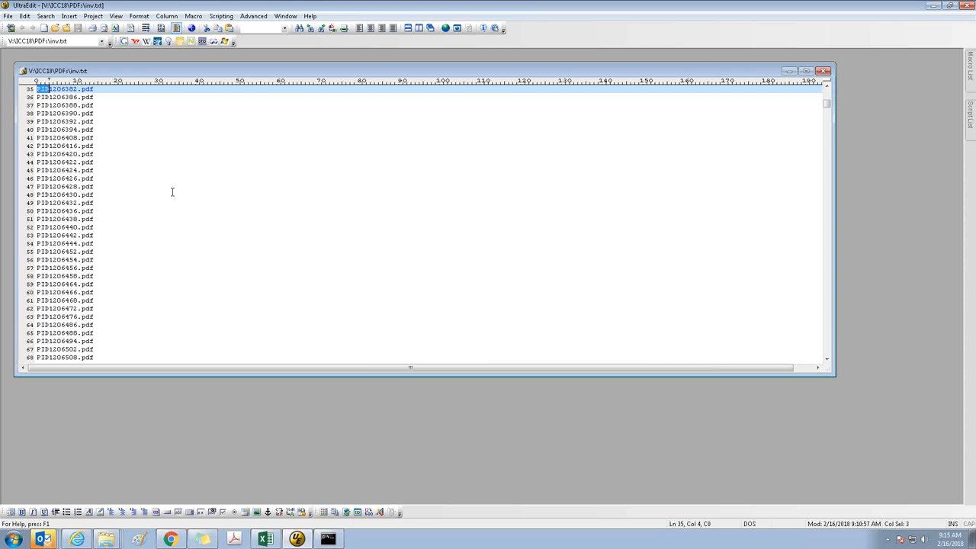
key("ctrl+shift+End")
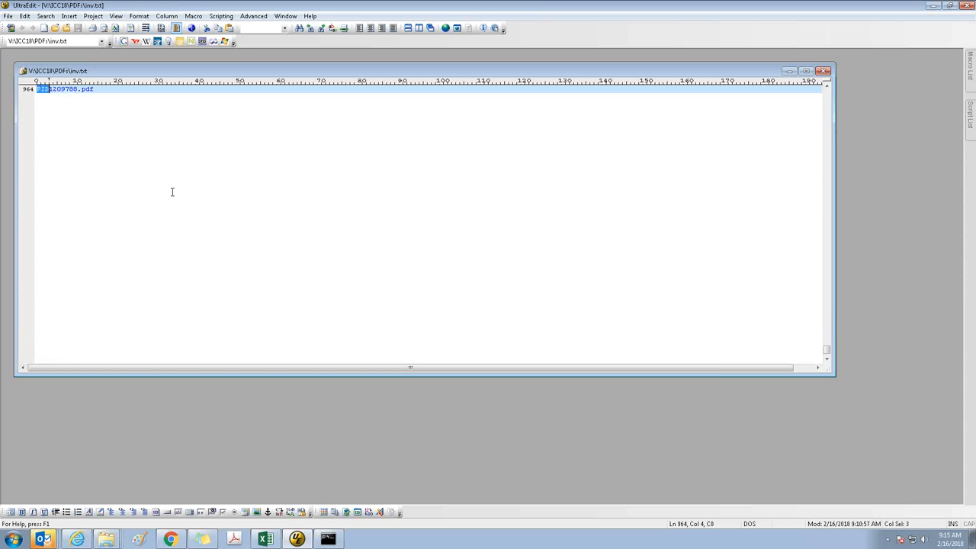
key("Delete")
key("ctrl+Home")
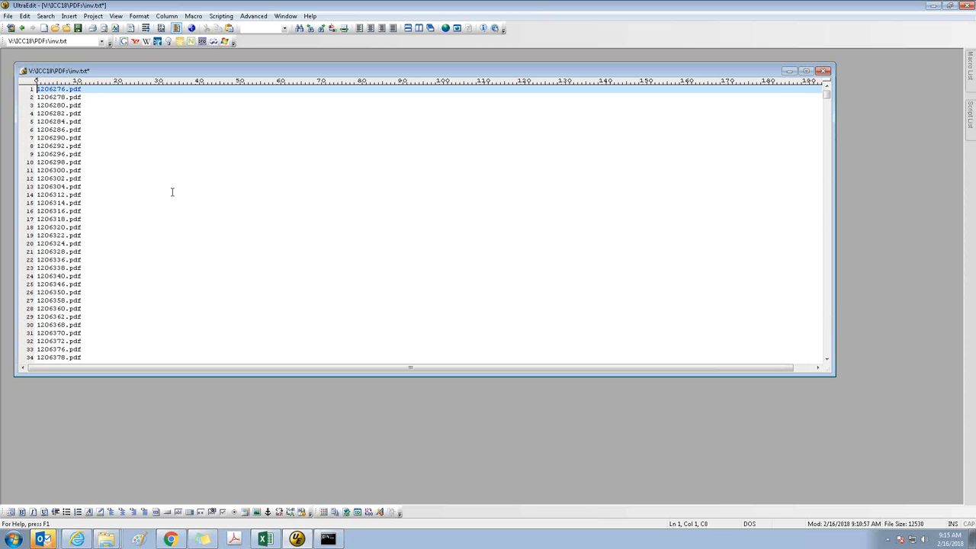
Remove the .pdf extension from every line of inv.txt in column mode, leaving only the paper numbers
key("shift+Left")
key("shift+Left")
key("shift+Left")
key("End")
key("shift+Left")
key("shift+Left")
key("shift+Left")
key("shift+Left")
key("shift+Page_Down")
key("shift+Page_Down")
key("shift+Page_Down")
key("shift+Page_Down")
key("shift+Page_Down")
key("shift+Page_Down")
key("shift+Page_Down")
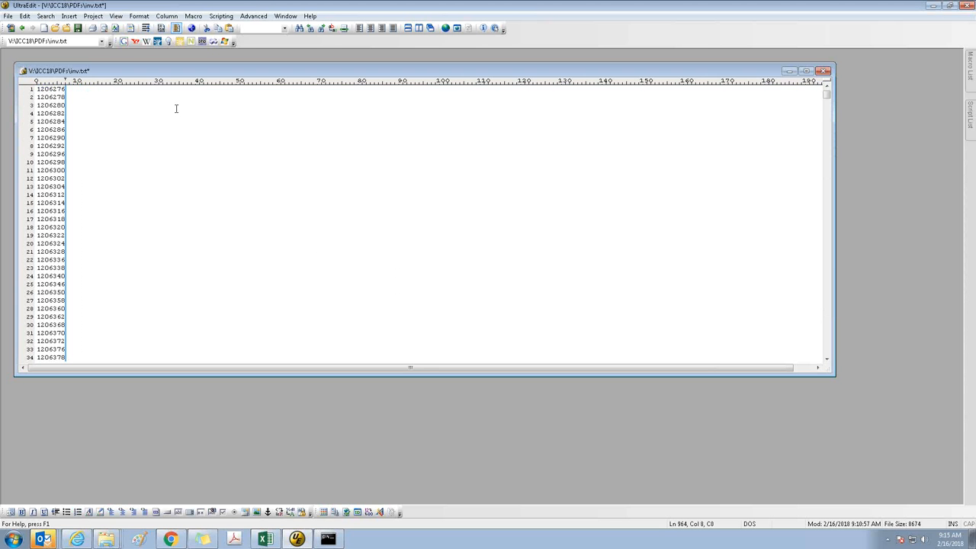
Turn off column mode, copy all the paper numbers, and paste them into Excel's Sheet2 starting at cell Q2
left_click(177, 29)
key("ctrl+a")
key("ctrl+c")
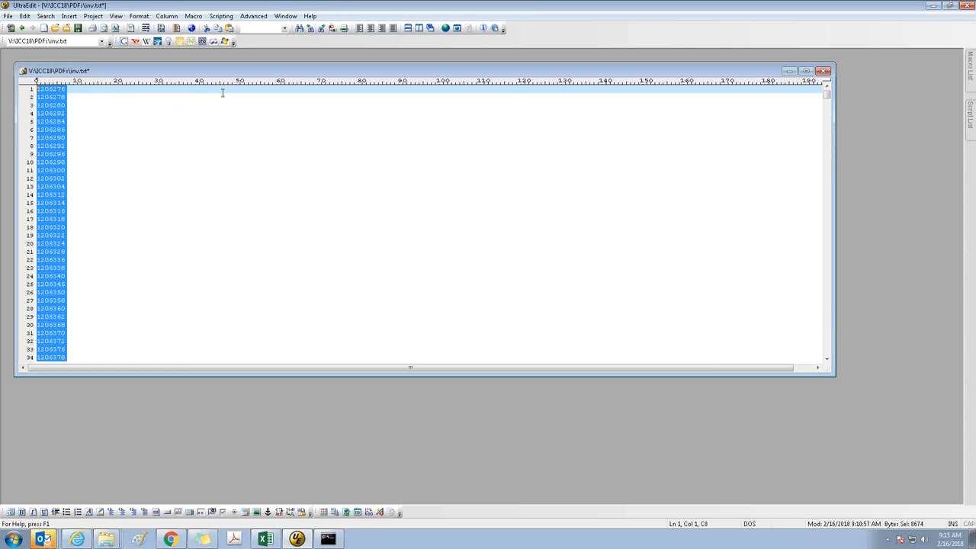
left_click(265, 539)
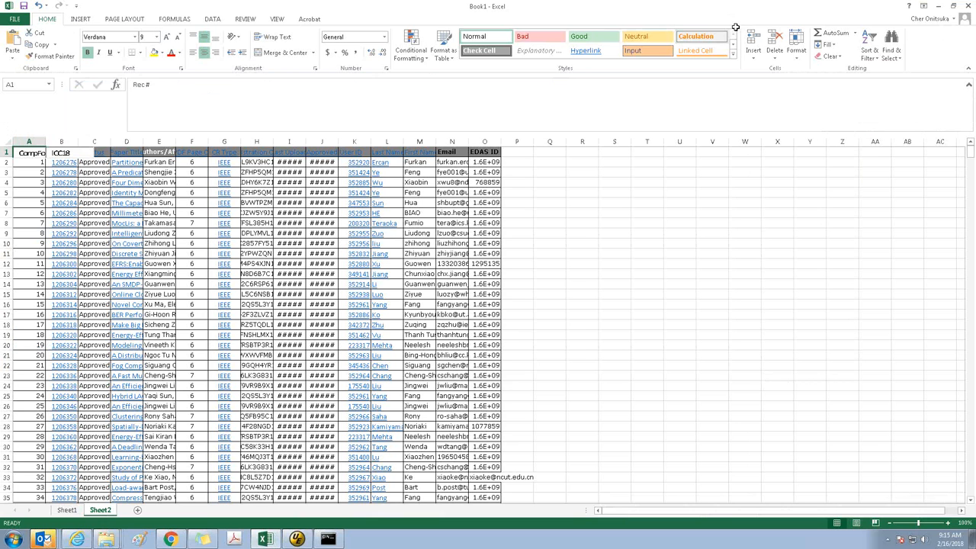
left_click(551, 162)
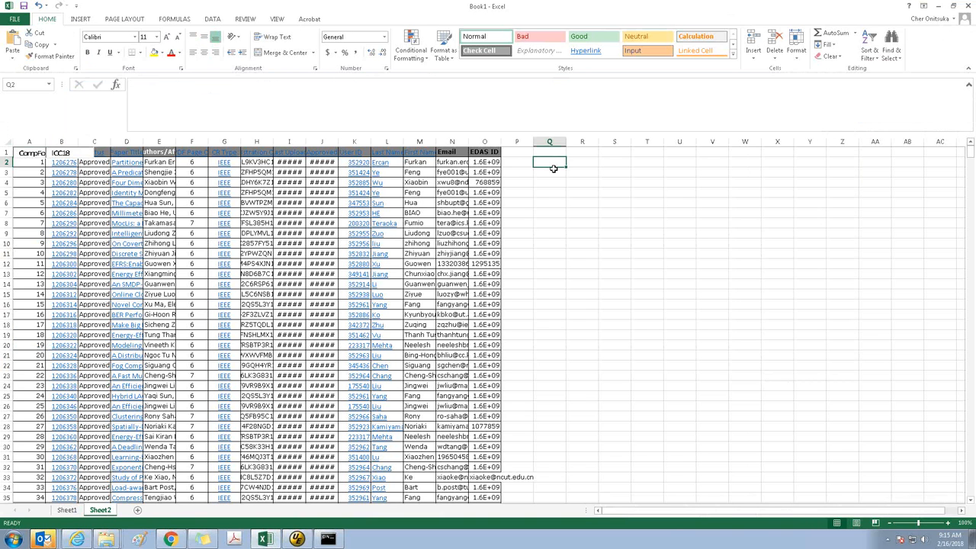
key("ctrl+shift+Down")
key("ctrl+v")
key("Up")
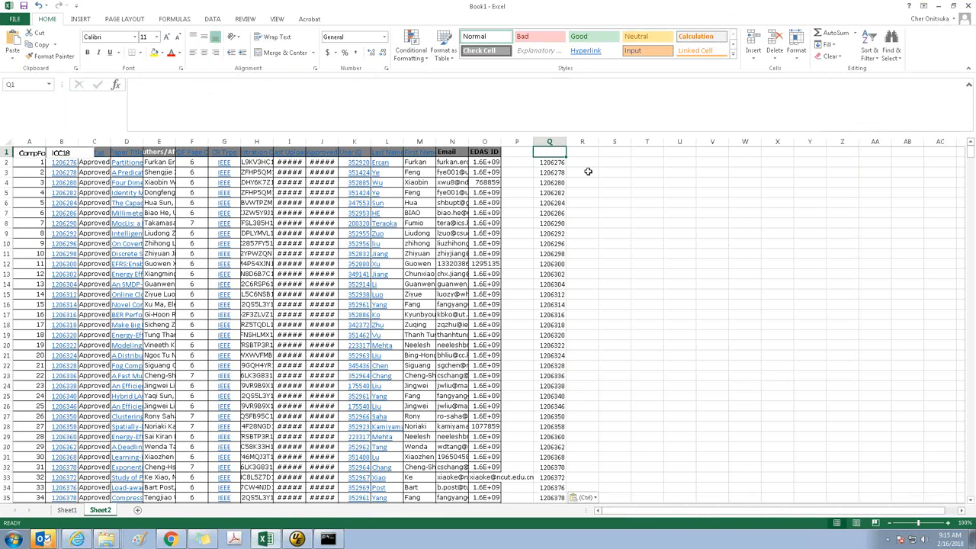
Enter the heading FromPDFFolderInv in cell Q1 and fit column Q's width to its contents
type("FromPDFFolderInv")
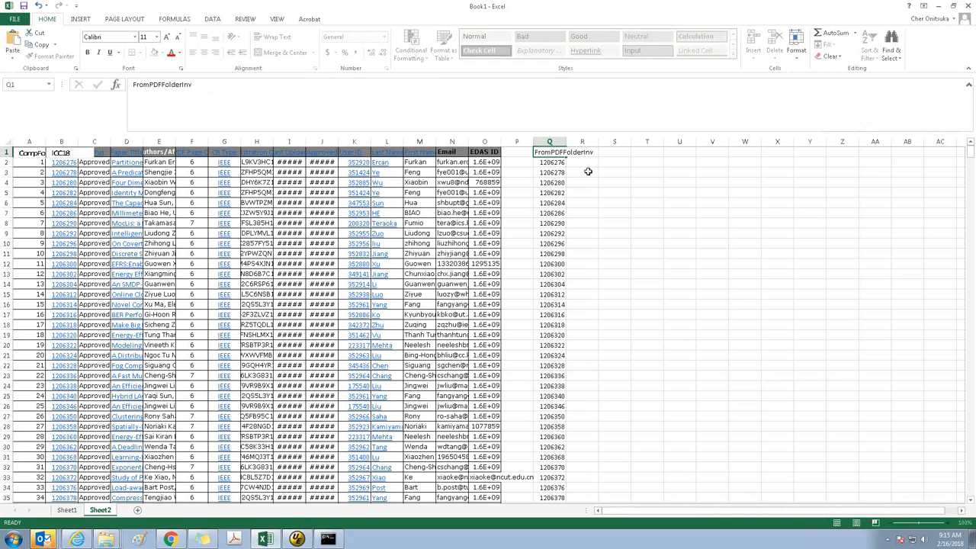
key("Return")
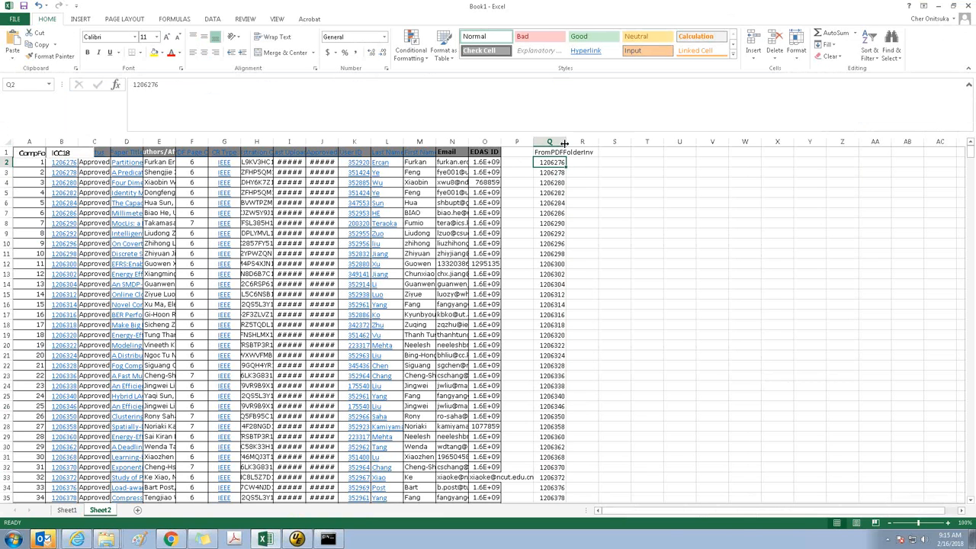
double_click(564, 142)
Highlight duplicate values across the PID column B and column Q with Light Red Fill with Dark Red Text
left_click(561, 142)
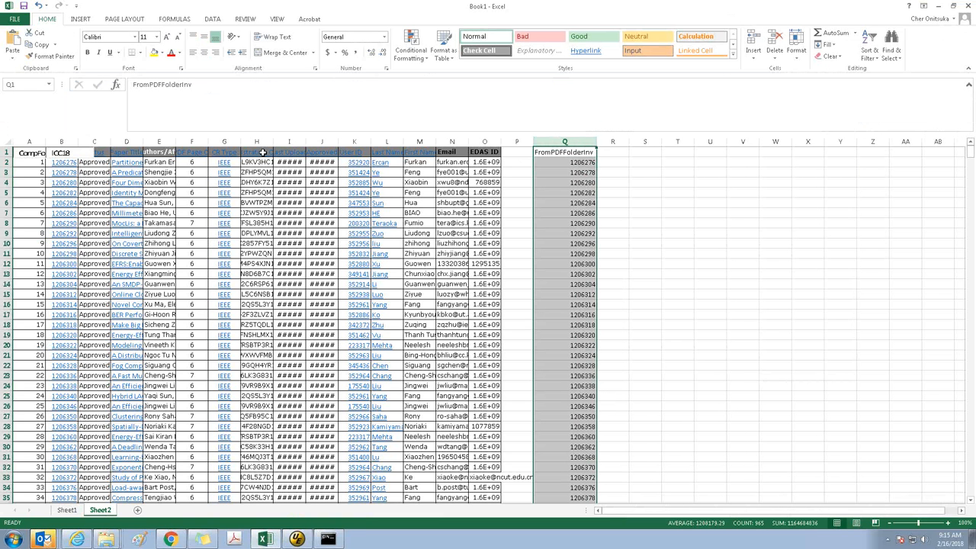
left_click(64, 141, "ctrl")
left_click(419, 49)
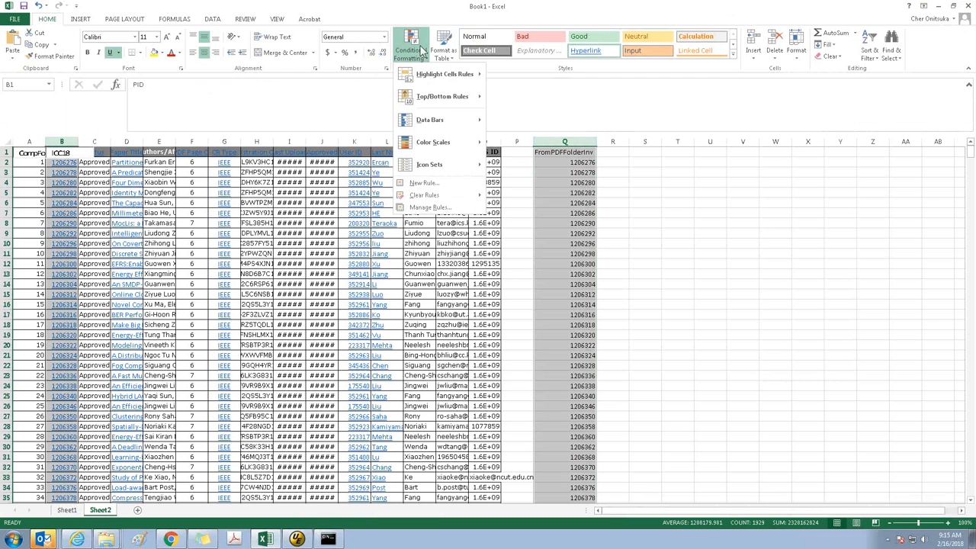
mouse_move(442, 74)
left_click(533, 211)
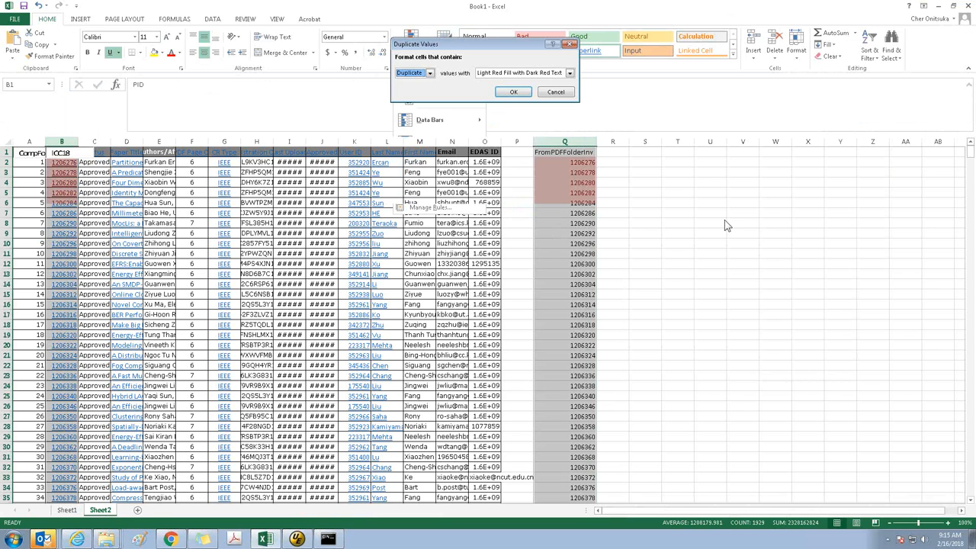
left_click(515, 93)
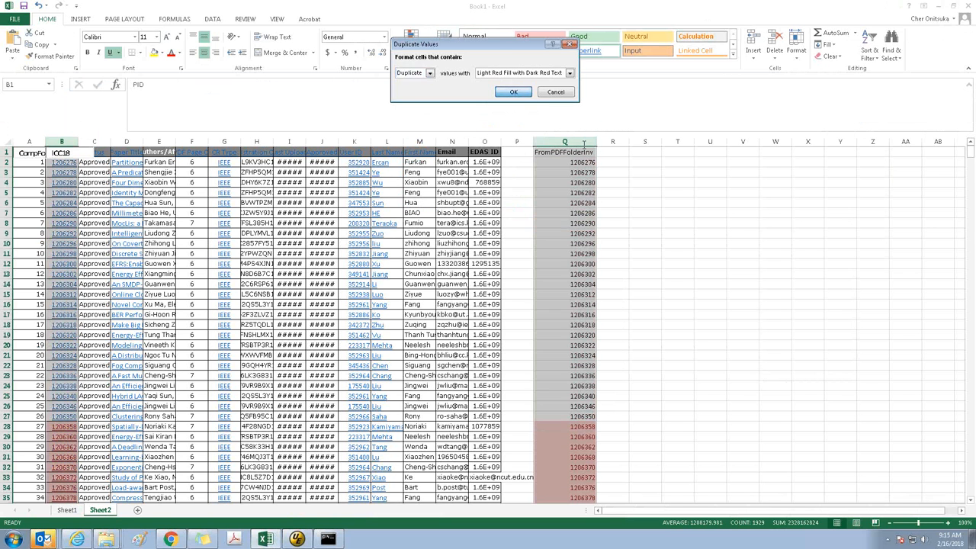
Sort the FromPDFFolderInv column on cell color, with No Cell Color on top
left_click(570, 142)
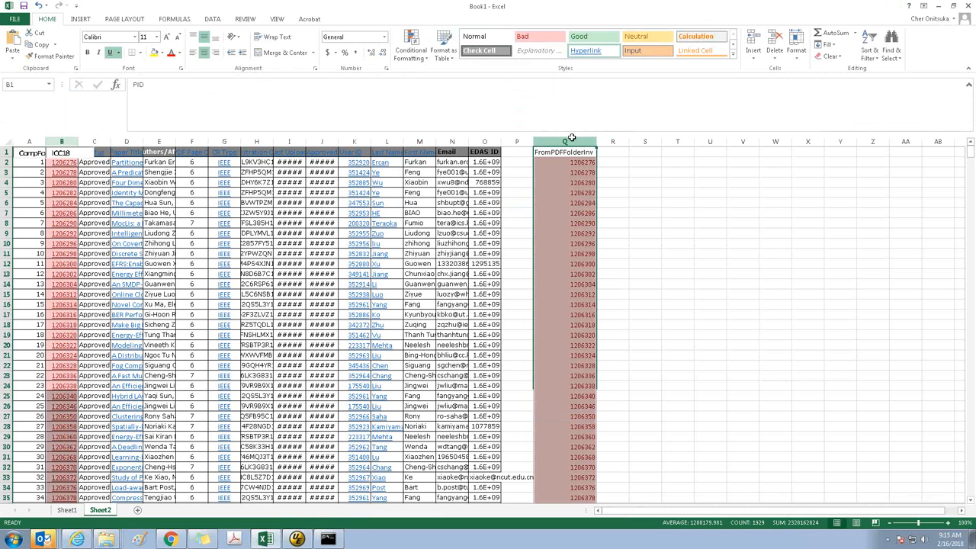
left_click(869, 50)
left_click(887, 101)
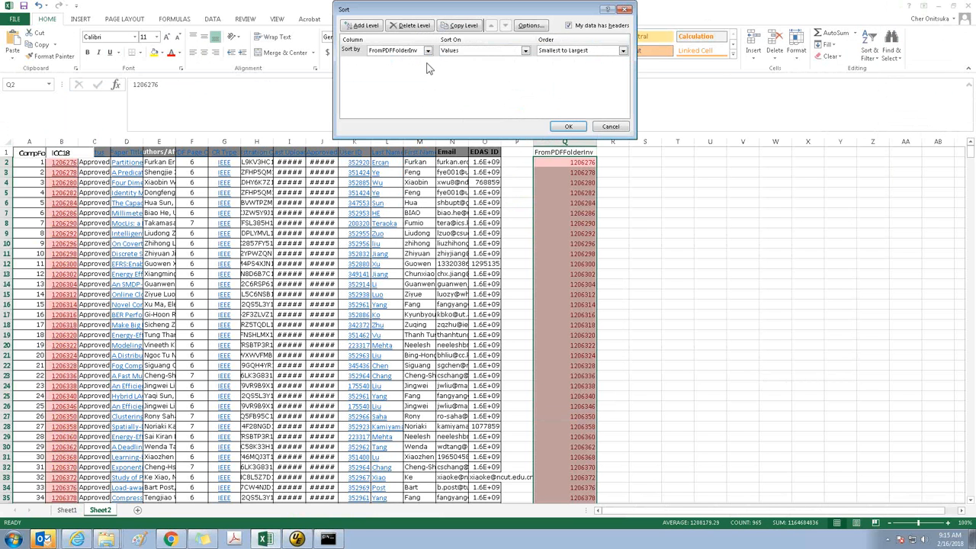
left_click(525, 50)
left_click(466, 66)
left_click(576, 51)
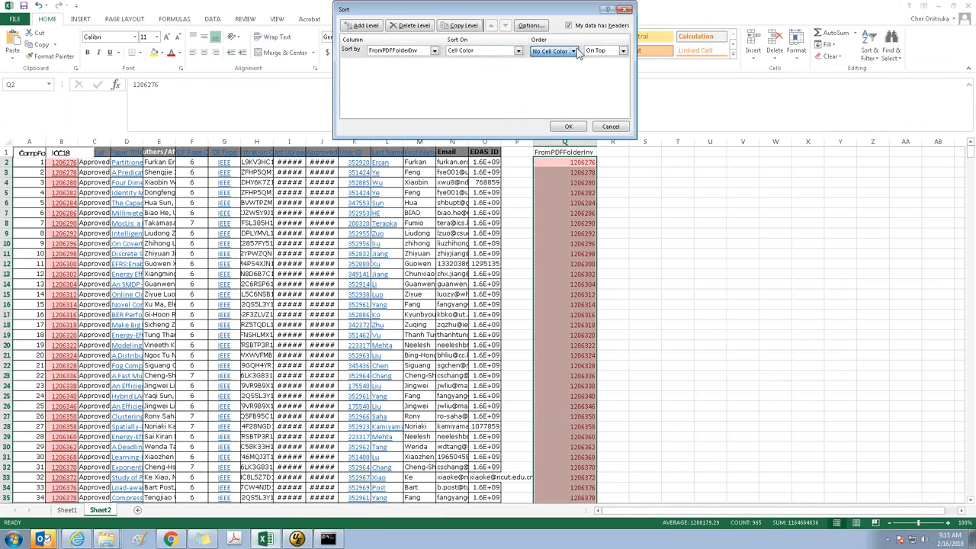
left_click(576, 51)
left_click(567, 125)
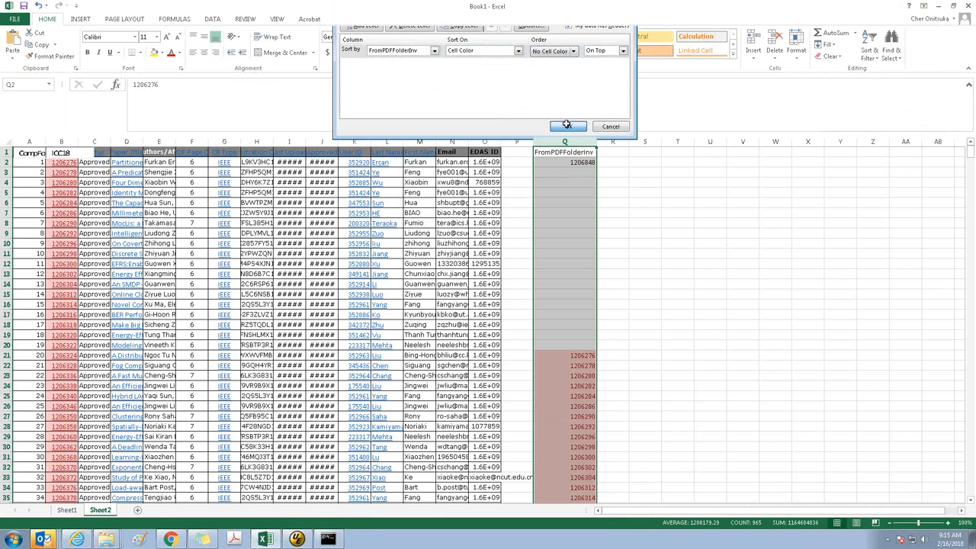
Copy the unhighlighted paper number 1206848 from cell Q2 of the FromPDFFolderInv column
left_click(572, 163)
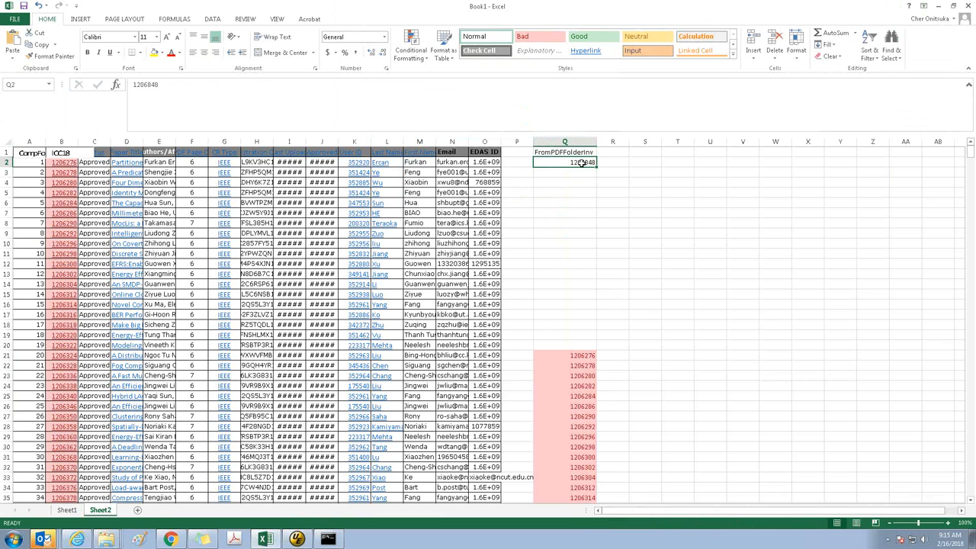
double_click(582, 162)
double_click(582, 161)
key("ctrl+c")
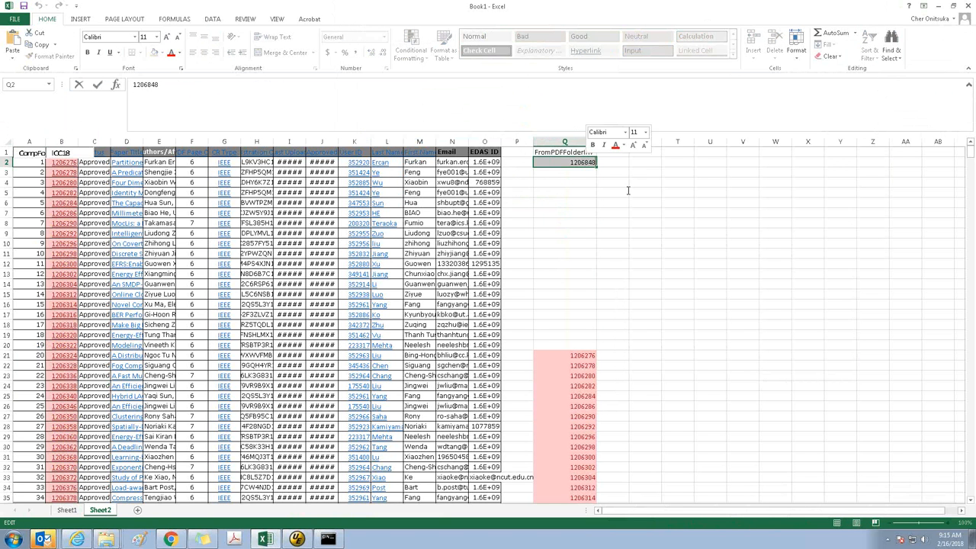
Switch to Internet Explorer, return to the Service Administrator page, and look up paper 1206848 in the search by PID
left_click(77, 539)
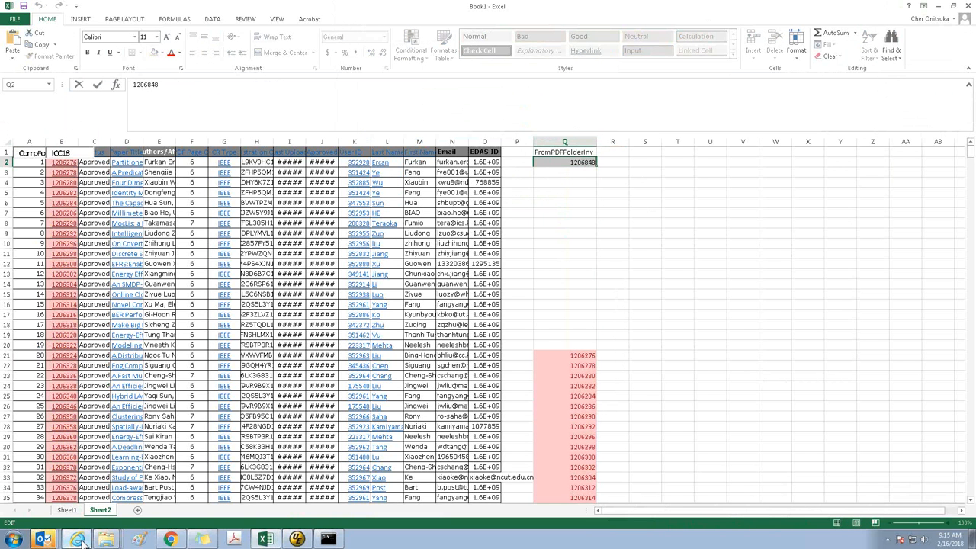
key("ctrl+a")
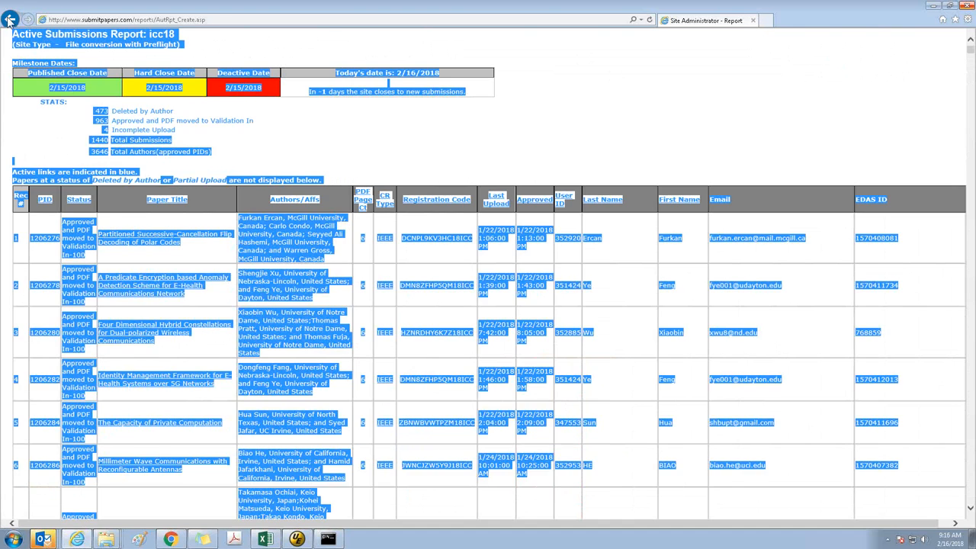
left_click(10, 18)
left_click(41, 111)
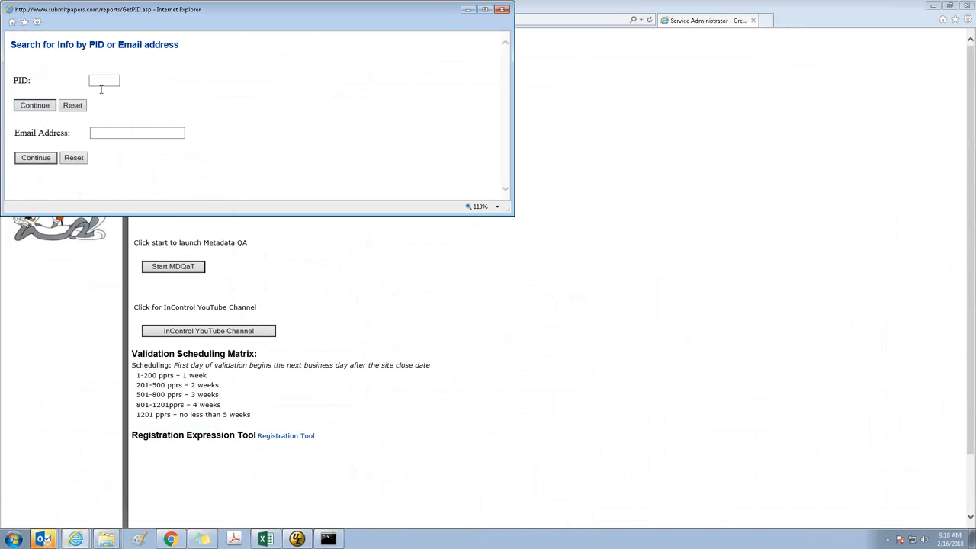
left_click(99, 81)
key("ctrl+v")
left_click(21, 107)
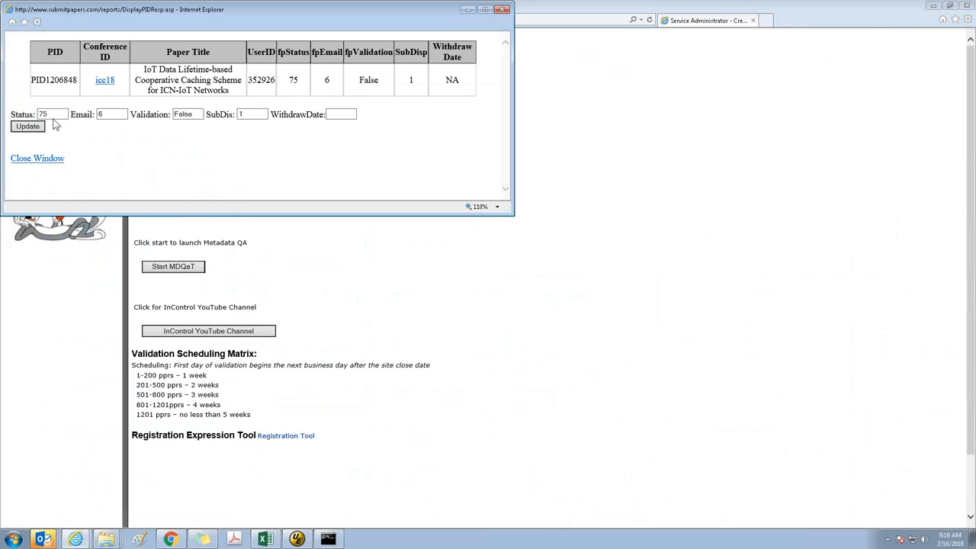
left_click(106, 539)
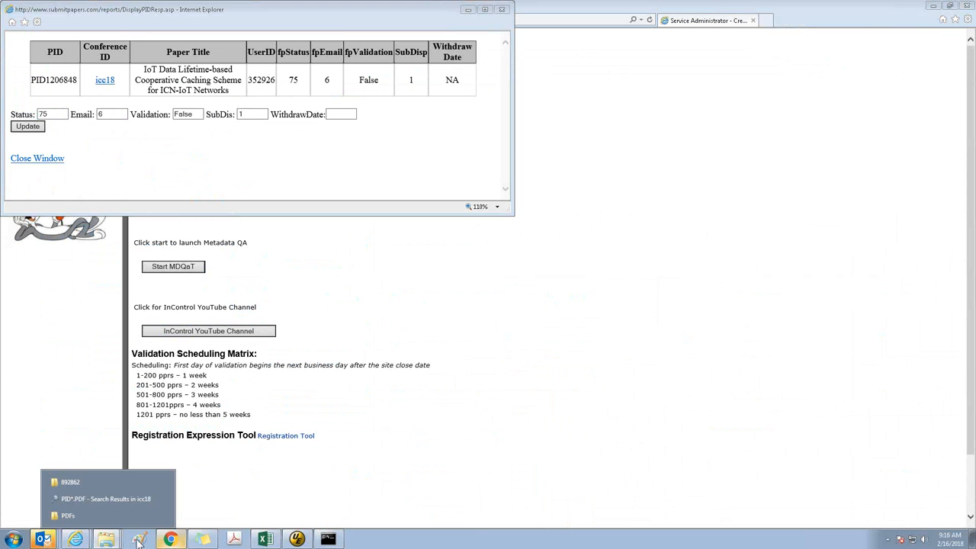
left_click(89, 484)
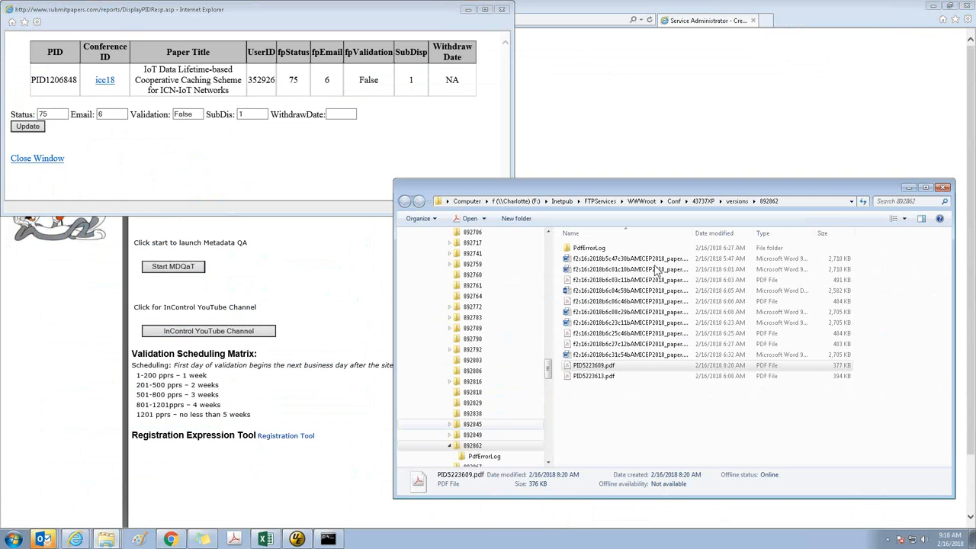
left_click(943, 188)
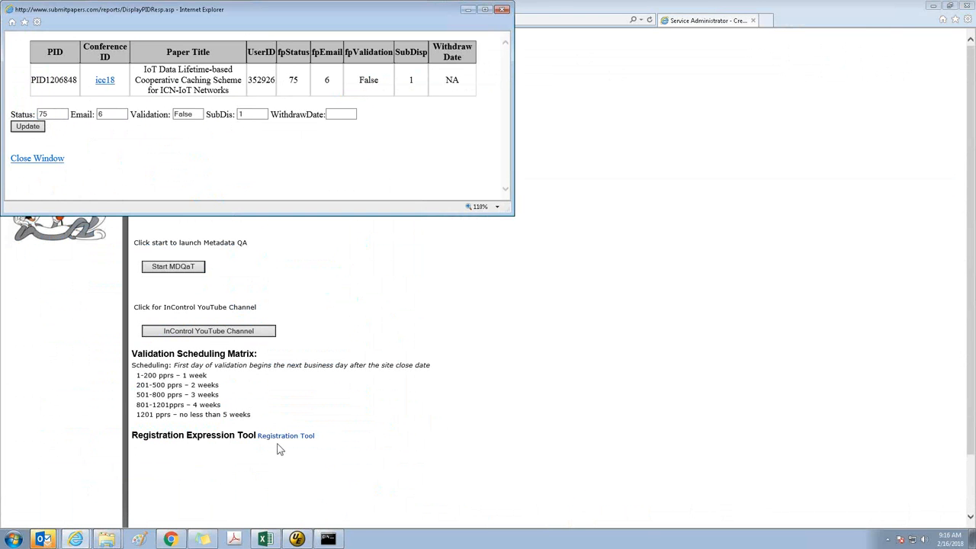
key("super+e")
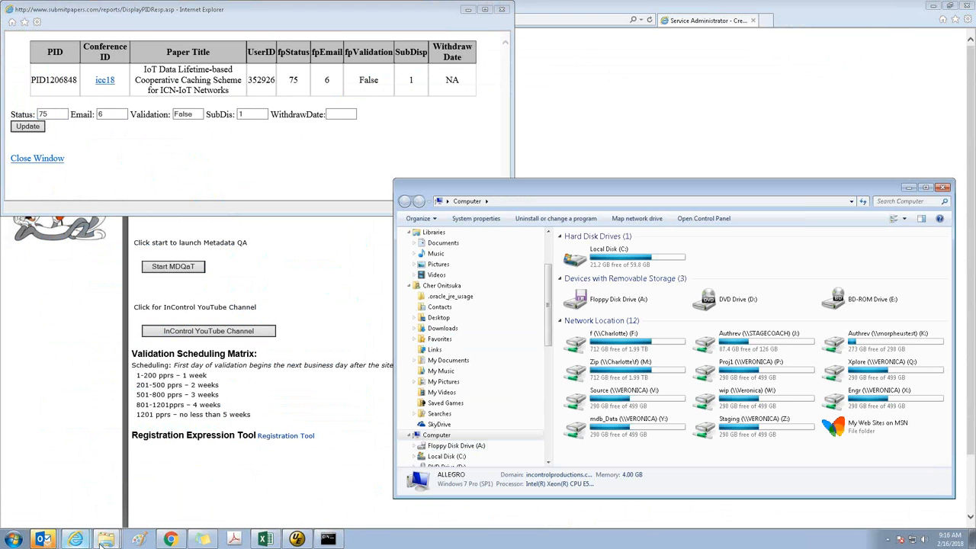
Switch to the ICC18 PDFs folder on the V: drive, search for PID1206848, and permanently delete PID1206848.pdf
left_click(103, 541)
left_click(100, 500)
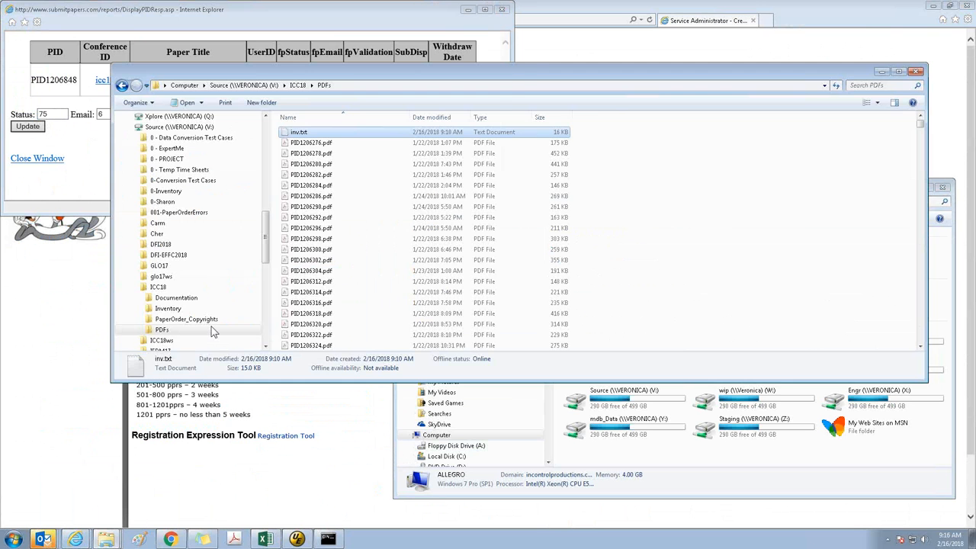
left_click_drag(573, 89, 634, 124)
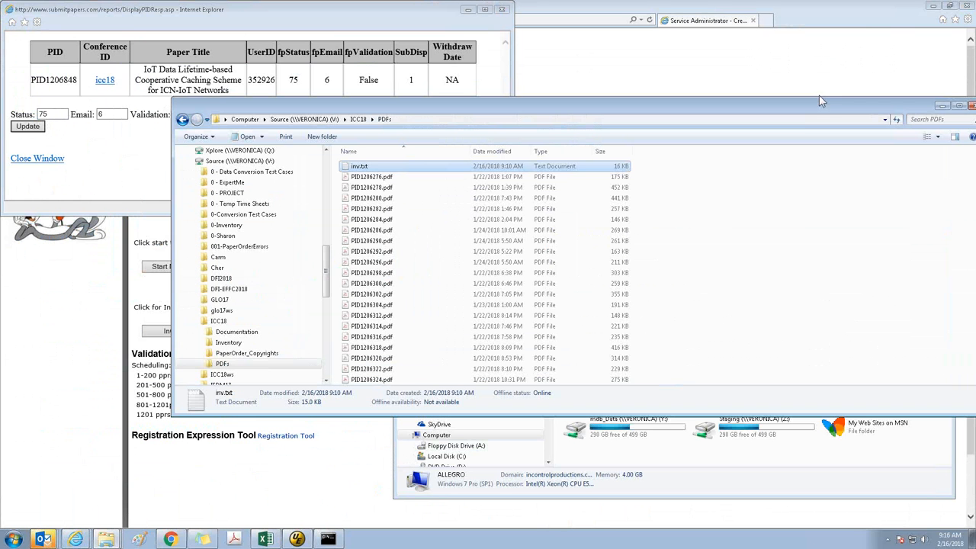
left_click(933, 117)
type("P")
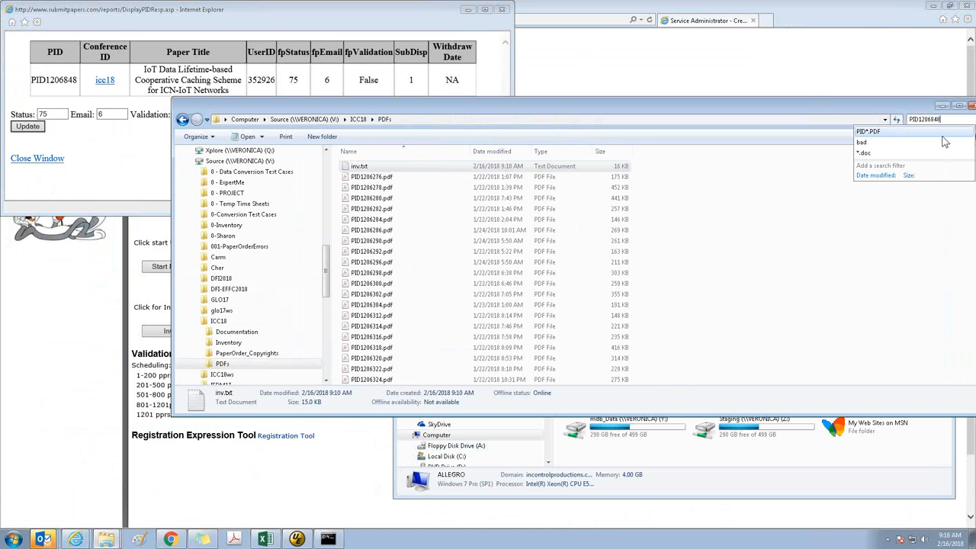
type("ID1206848")
left_click(346, 169)
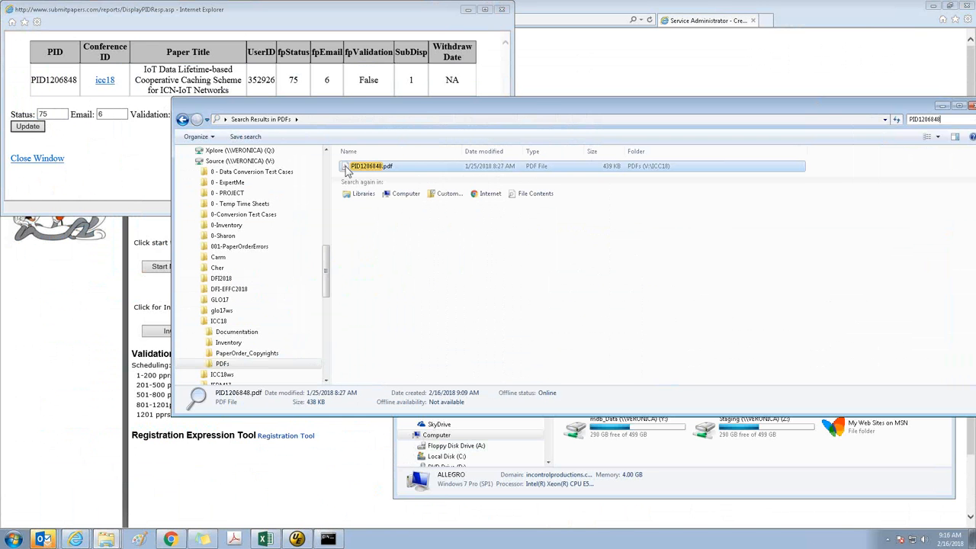
key("Delete")
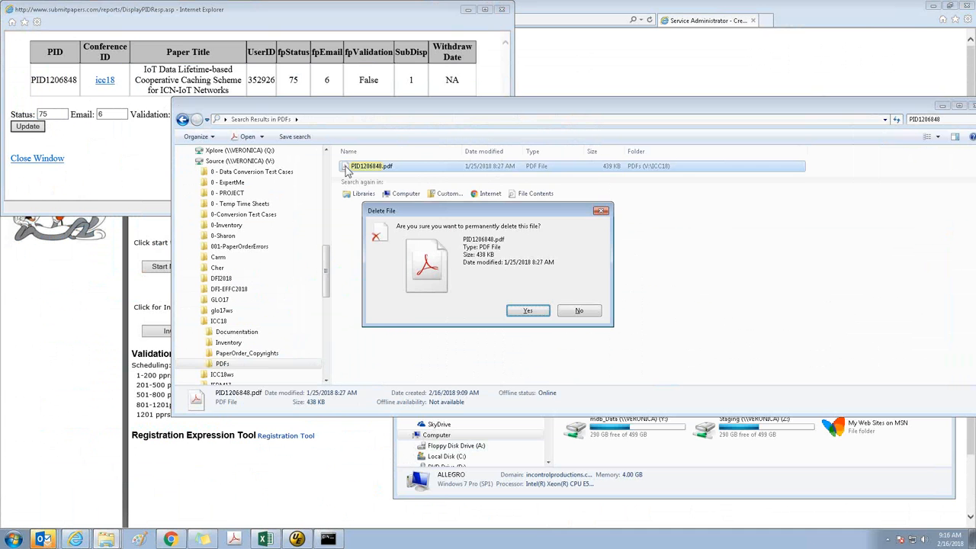
key("Return")
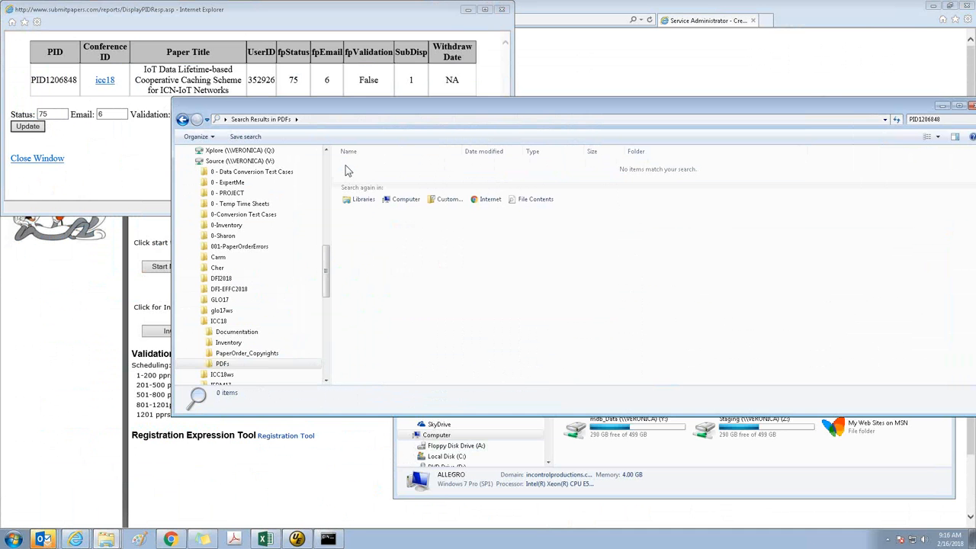
Search the W: drive's Validation\In\icc18 folder for 1206848 and permanently delete the 1206848 folder
mouse_move(105, 538)
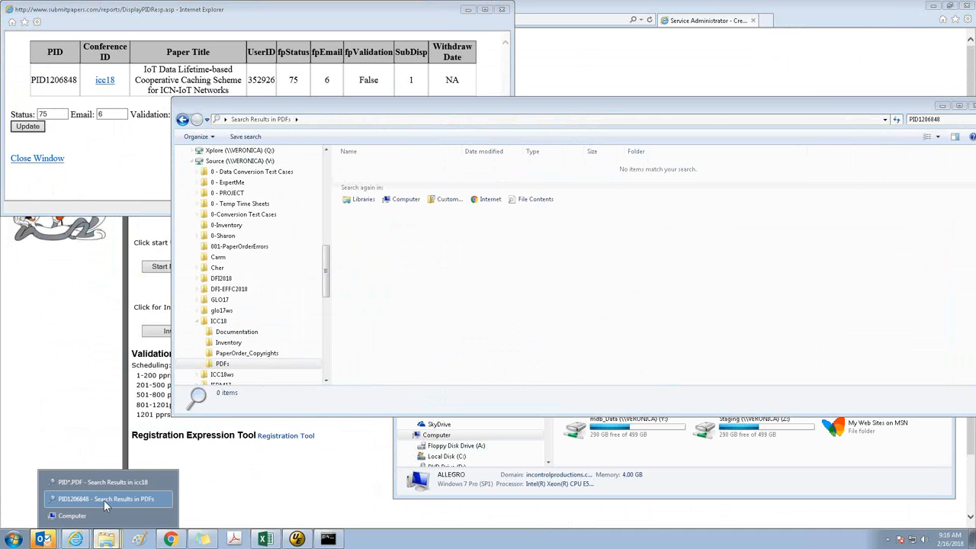
left_click(106, 480)
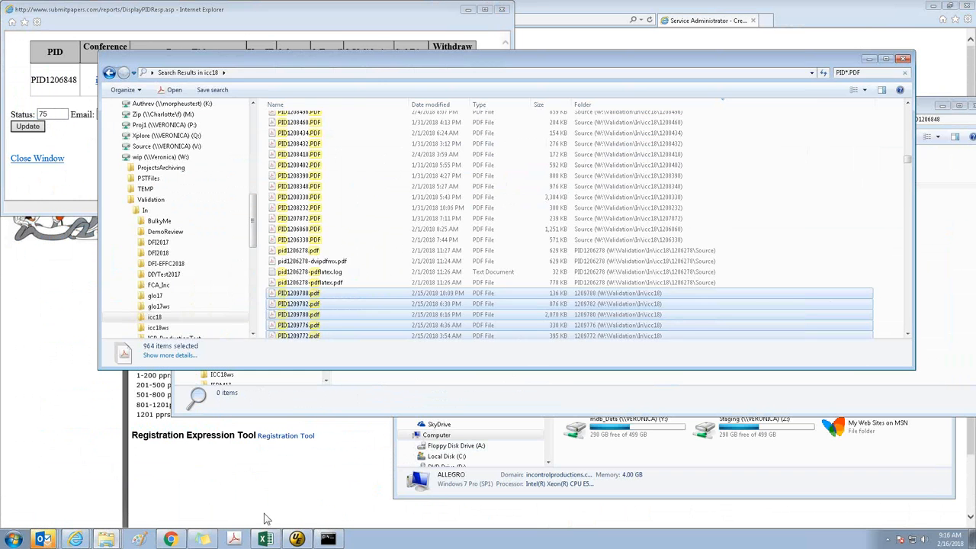
left_click(157, 316)
left_click(871, 74)
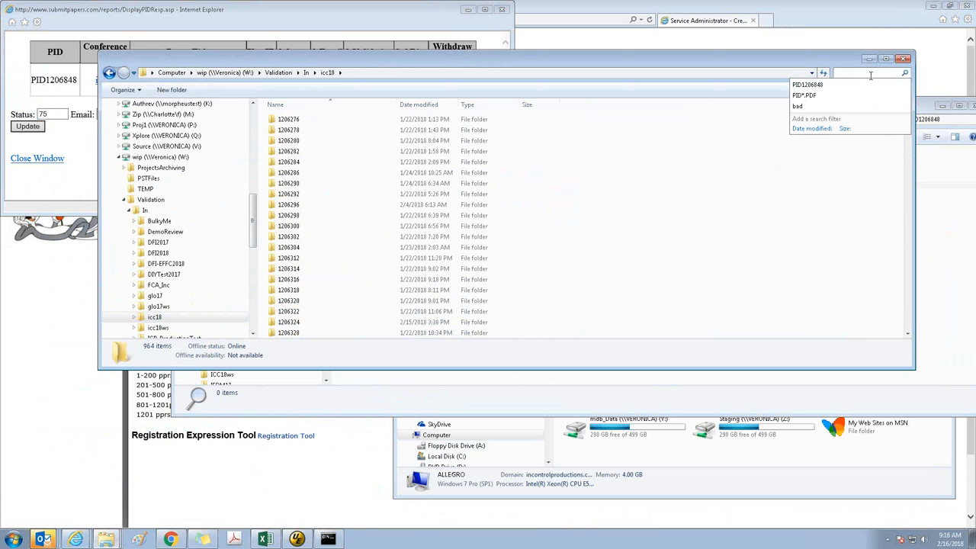
type("1206848")
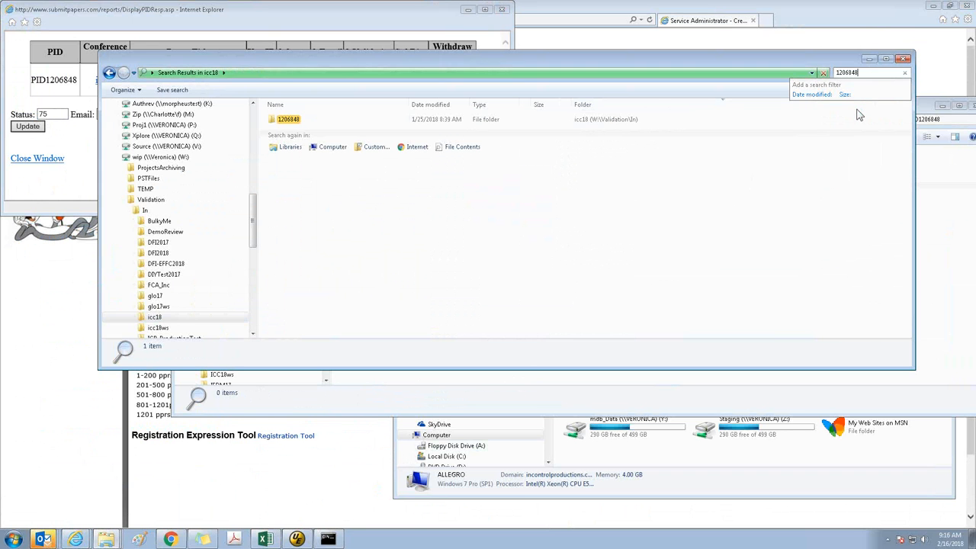
left_click(273, 122)
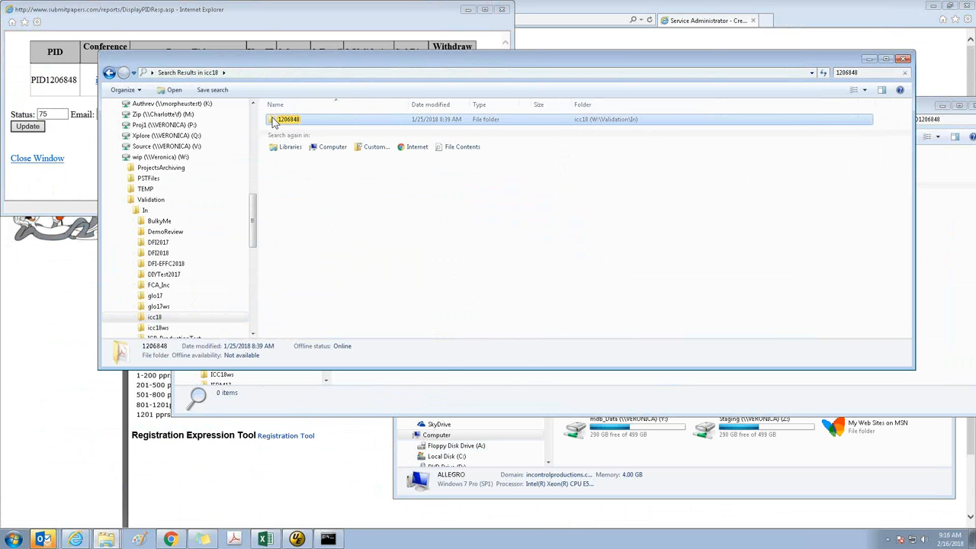
key("Delete")
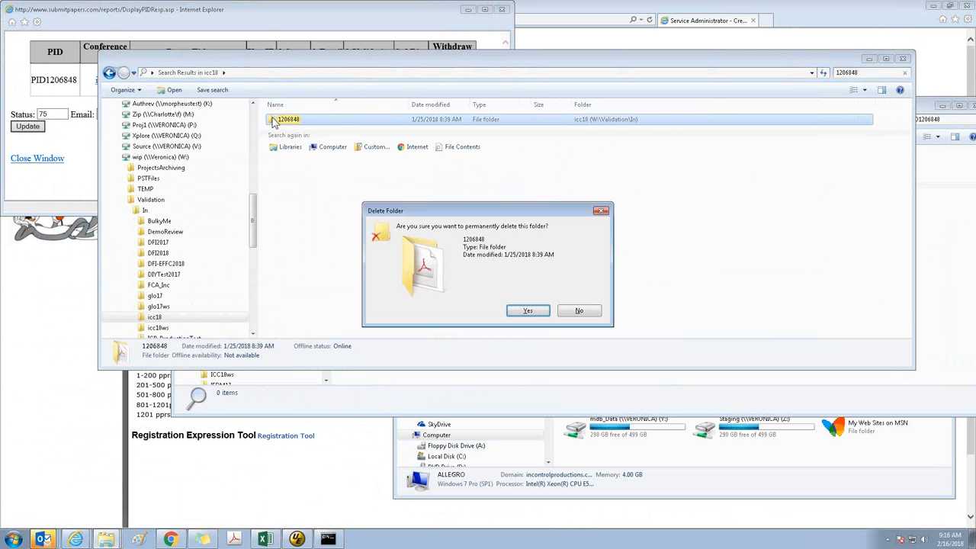
left_click(529, 311)
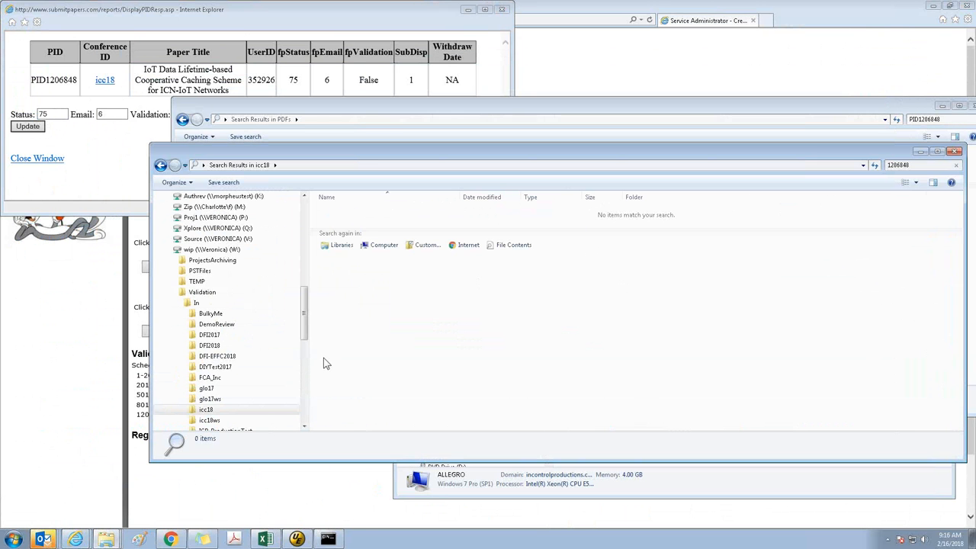
Search the Validation\In\icc18 folder for files matching PID*.PDF
left_click(207, 409)
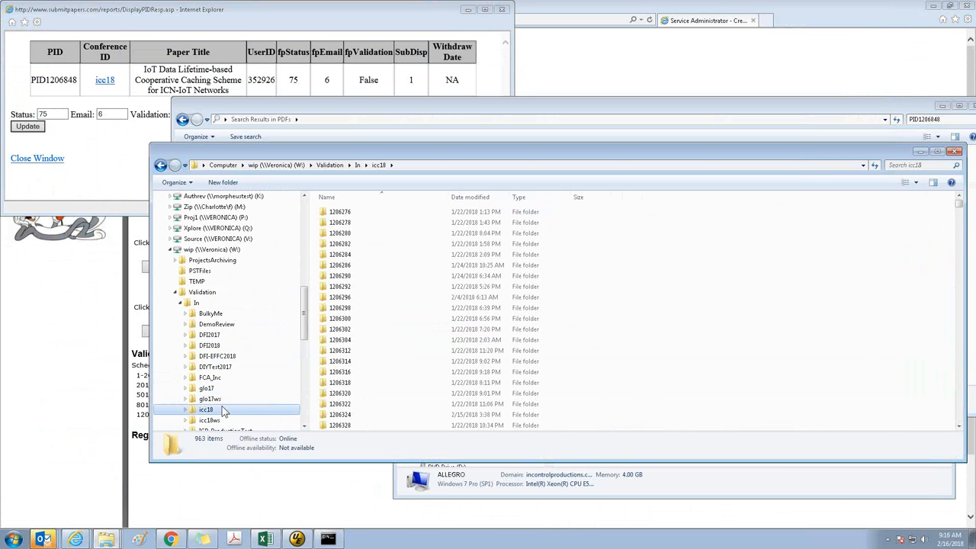
left_click(901, 166)
type("PID")
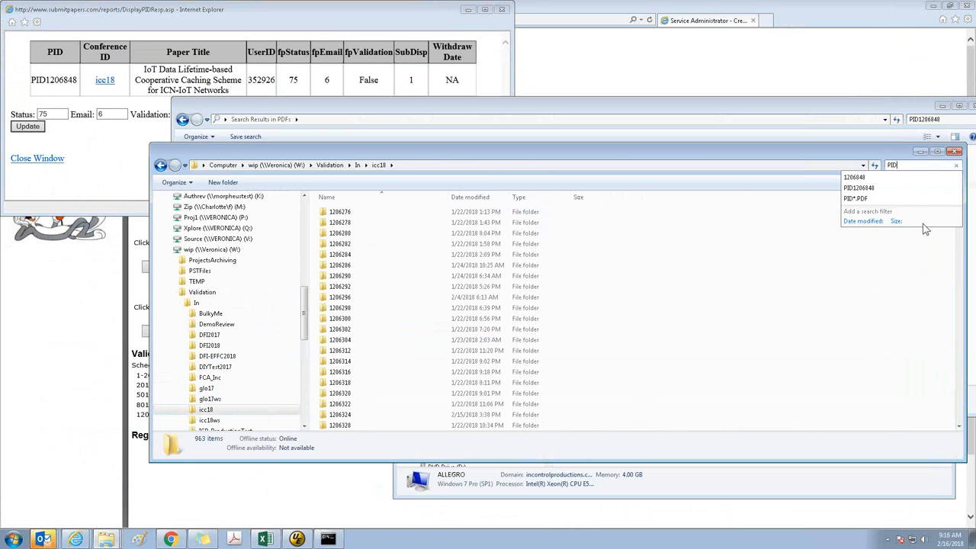
type("*.PDF")
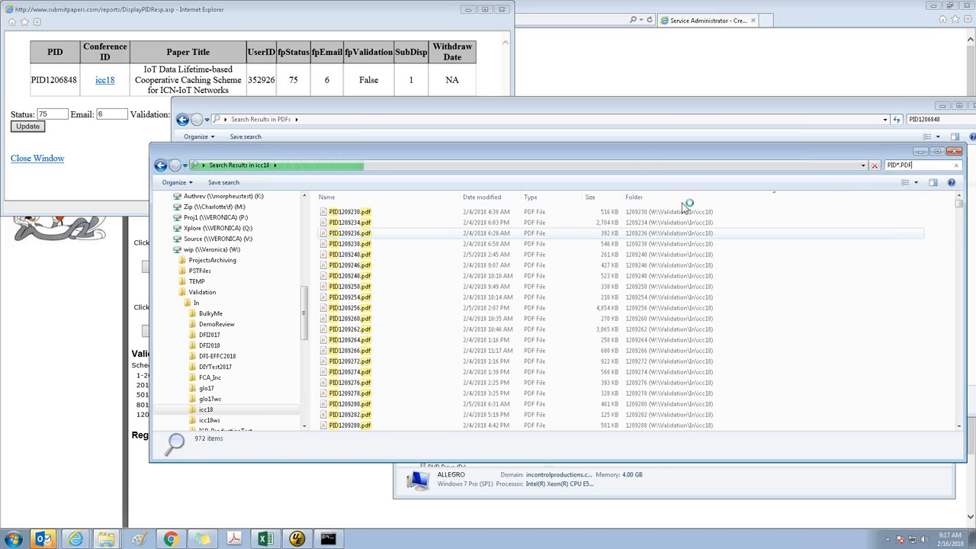
left_click(684, 209)
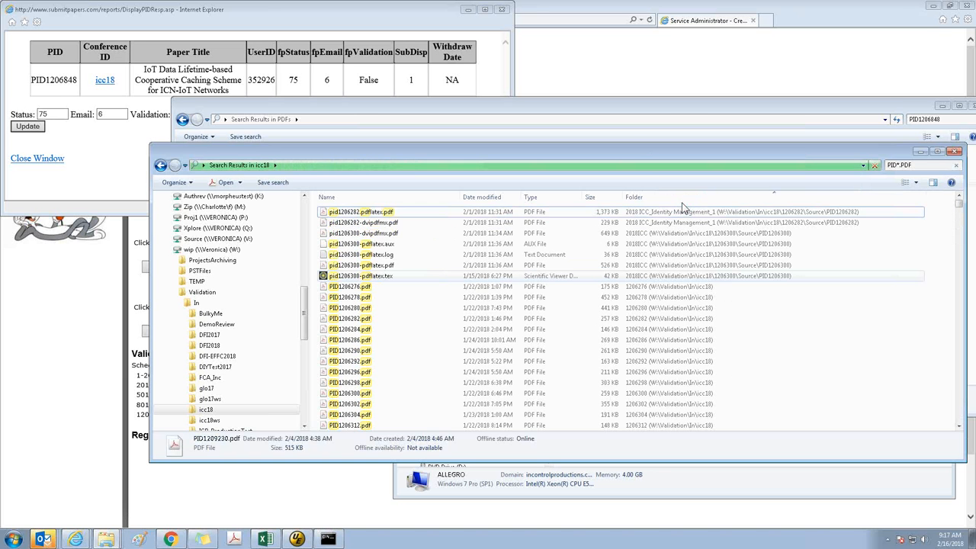
Try to select the paper-folder PDFs in the icc18 search results, starting from PID1206276.pdf, to count them
left_click(376, 286)
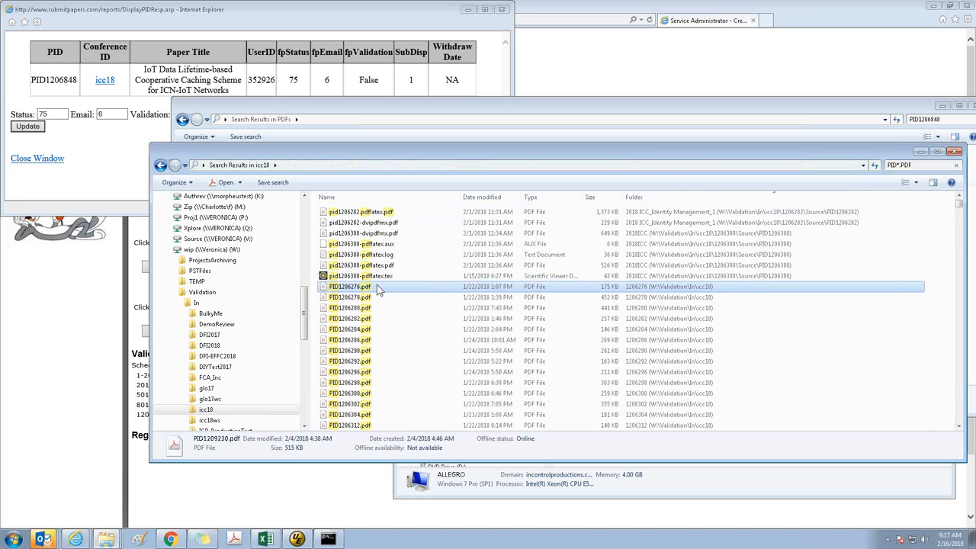
key("shift+Page_Down")
key("shift+Page_Down")
key("shift+Page_Down")
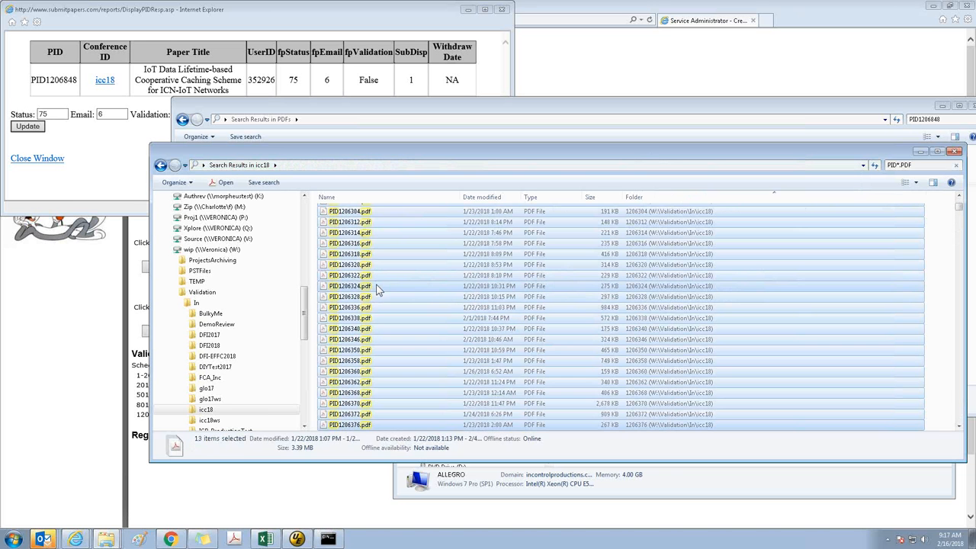
key("shift+Page_Down")
key("shift+Page_Down")
key("shift+Page_Down")
key("shift+Page_Down")
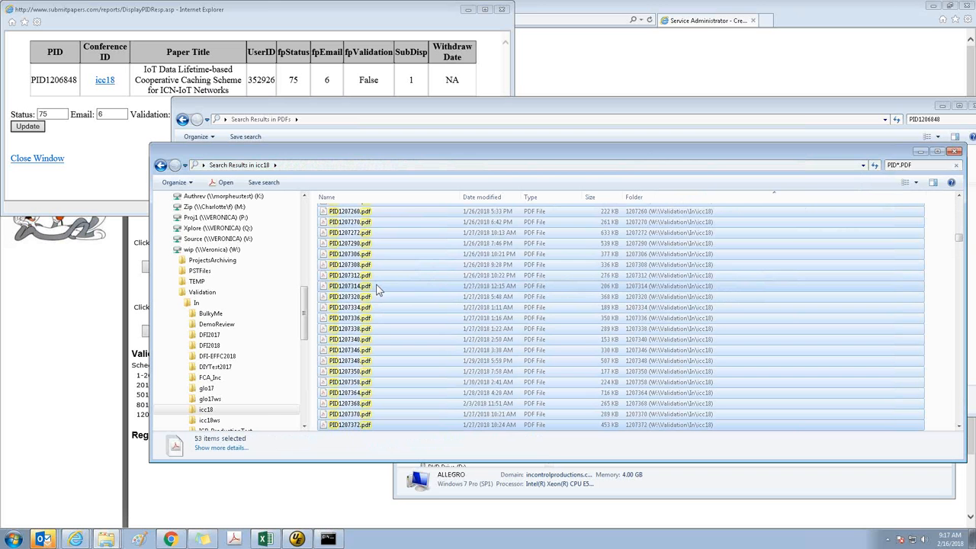
key("shift+Page_Down")
key("shift+Page_Down")
key("shift+Page_Down")
key("shift+Page_Down")
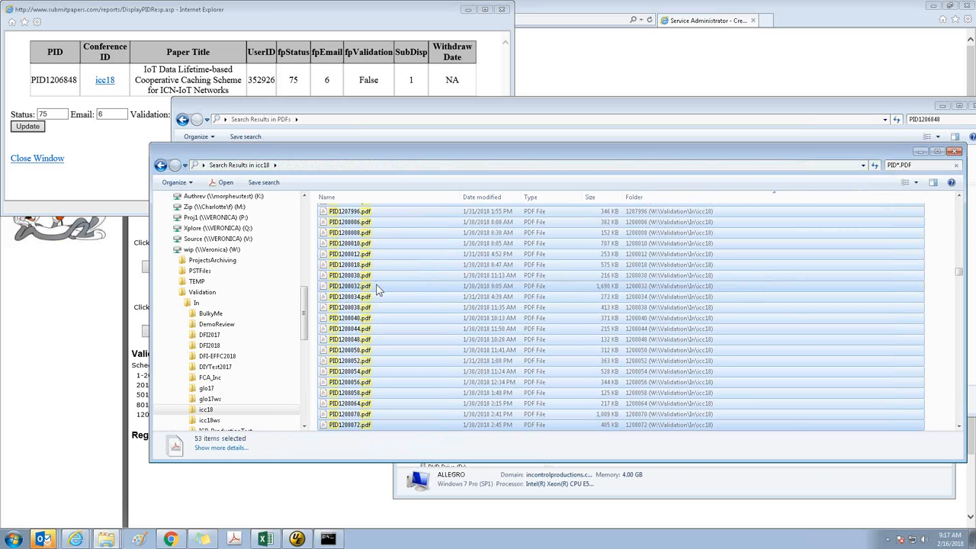
key("shift+Page_Down")
key("shift+Page_Down")
key("shift+Page_Down")
key("shift+Page_Down")
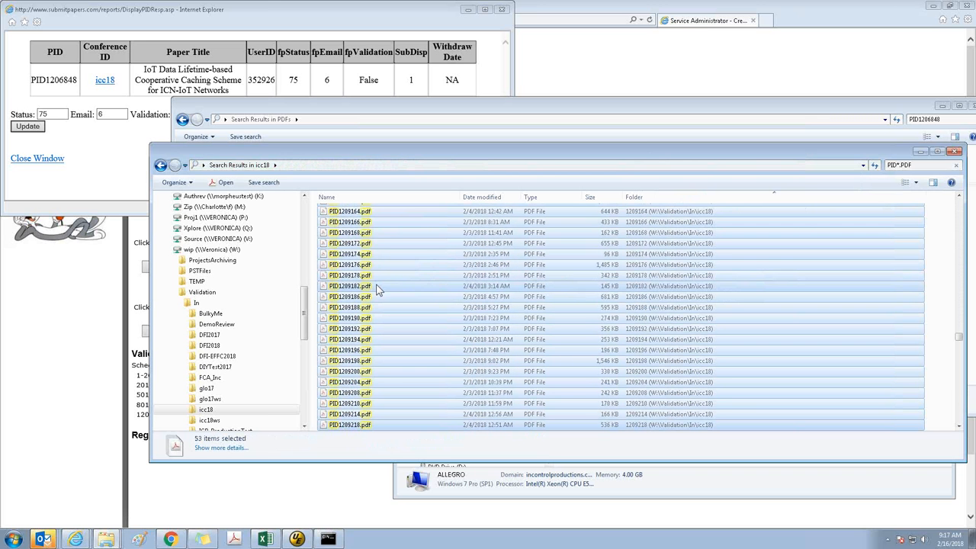
key("shift+Page_Down")
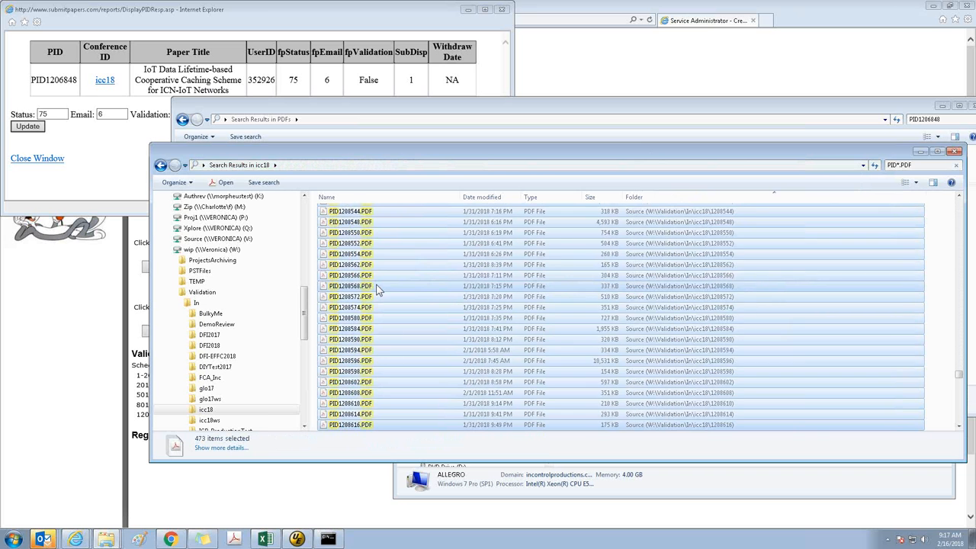
key("shift+Page_Up")
key("shift+Page_Up")
scroll(637, 312, "up", 5)
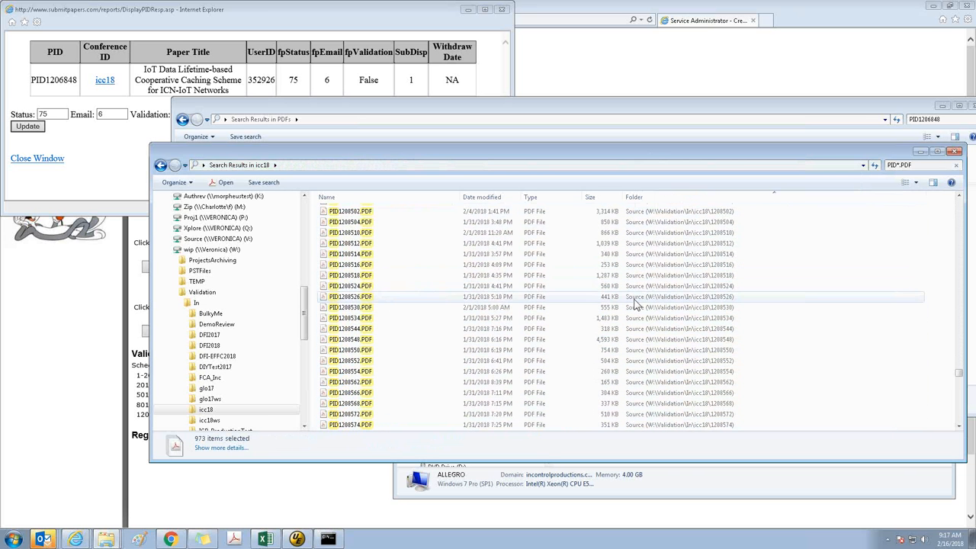
scroll(652, 328, "up", 1)
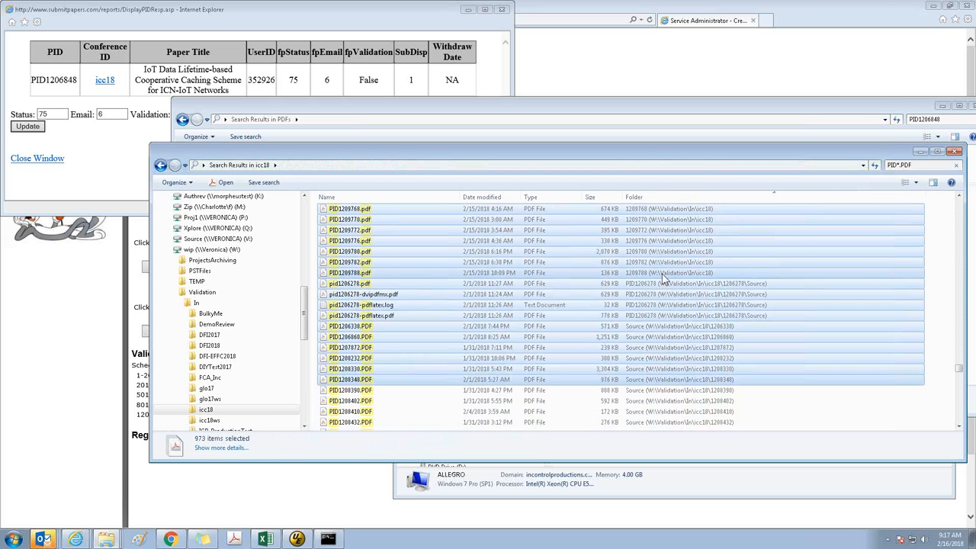
Sort the icc18 search results by folder in descending order and select PID1206276.pdf through PID1209788.pdf in the paper folders
left_click(673, 198)
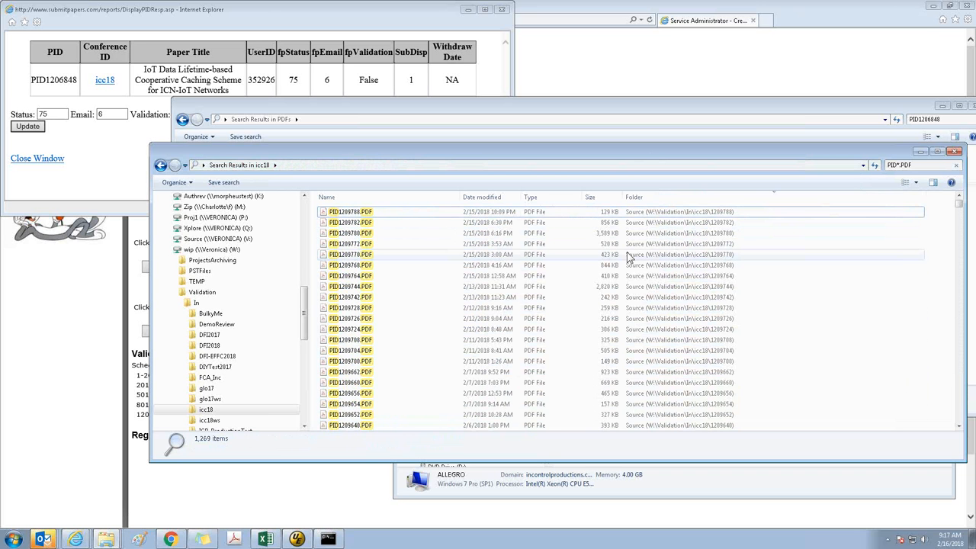
key("End")
left_click(656, 321)
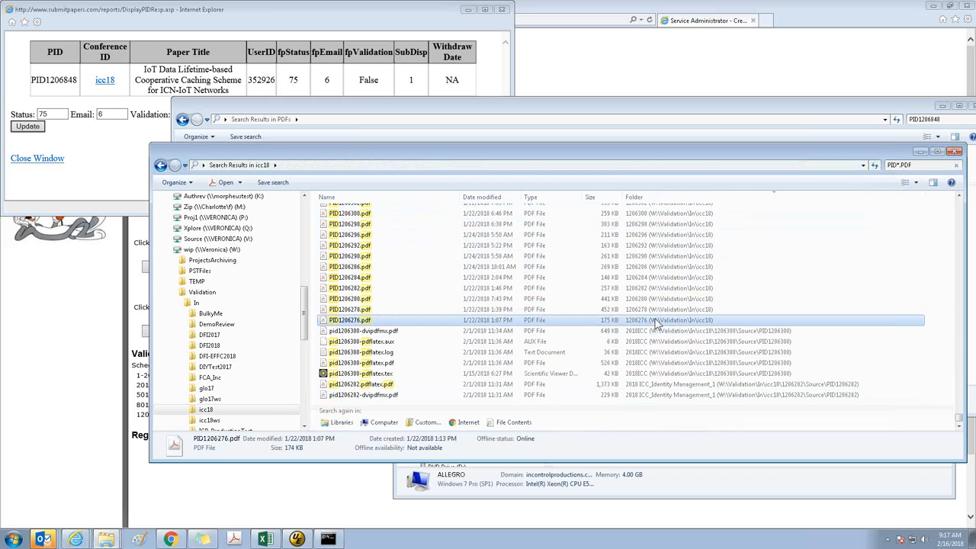
key("shift+Page_Up")
key("shift+Page_Up")
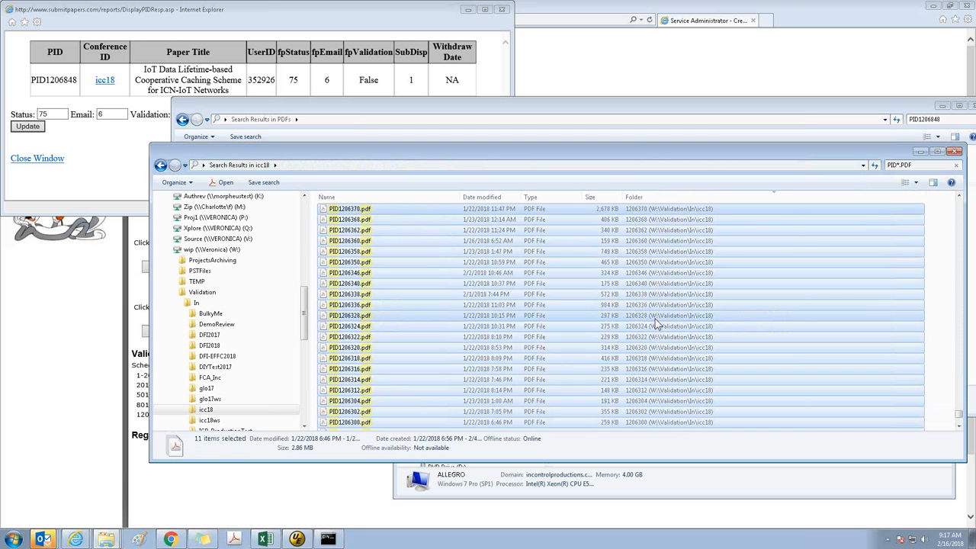
key("shift+Page_Up")
key("shift+Page_Up")
key("shift+Page_Up")
key("shift+Page_Up")
key("shift+Page_Up")
key("shift+Page_Up")
key("shift+Page_Up")
key("shift+Page_Up")
key("shift+Page_Up")
key("shift+Page_Up")
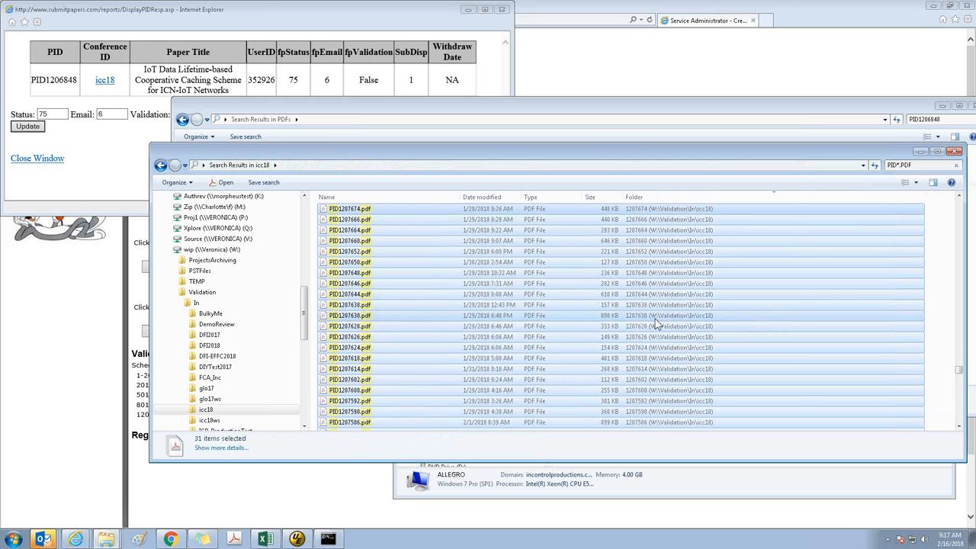
key("shift+Page_Up")
key("shift+Page_Up")
key("shift+Page_Up")
key("shift+Page_Up")
key("shift+Page_Up")
key("shift+Page_Up")
key("shift+Page_Up")
key("shift+Page_Up")
key("shift+Page_Up")
key("shift+Page_Up")
key("shift+Page_Up")
key("shift+Page_Up")
key("shift+Page_Up")
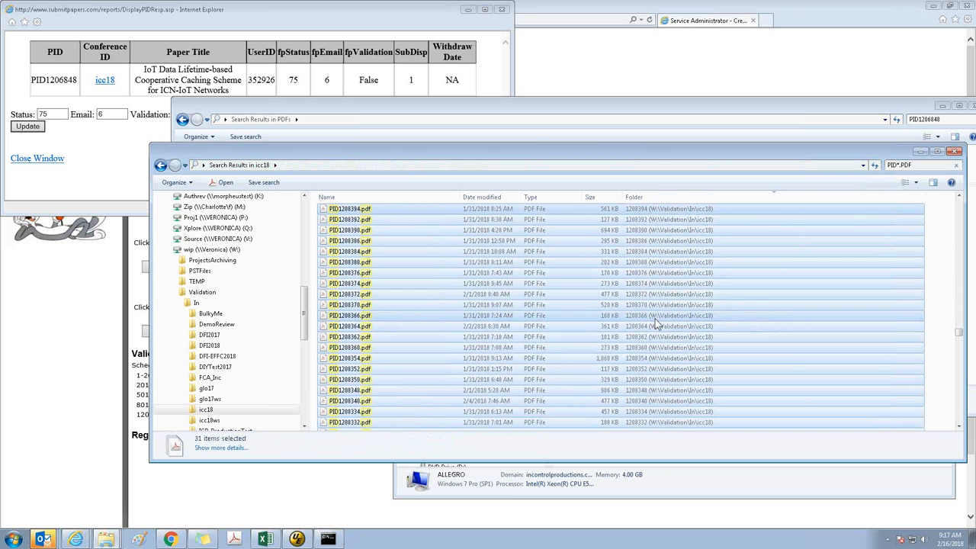
key("shift+Page_Up")
key("shift+Page_Up")
key("shift+Page_Up")
key("shift+Page_Up")
key("shift+Page_Up")
key("shift+Page_Up")
key("shift+Page_Up")
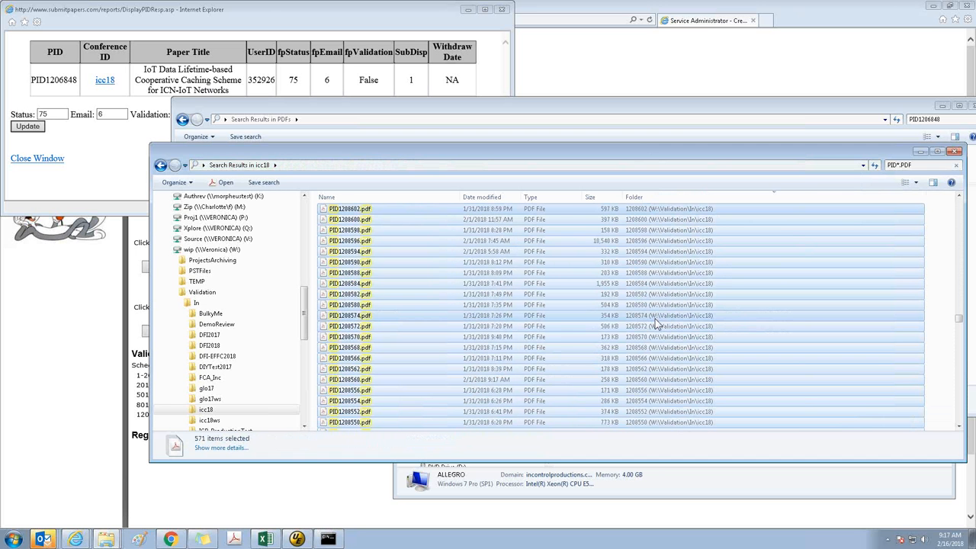
key("shift+Page_Up")
key("shift+Page_Up")
key("shift+Page_Up")
key("shift+Page_Up")
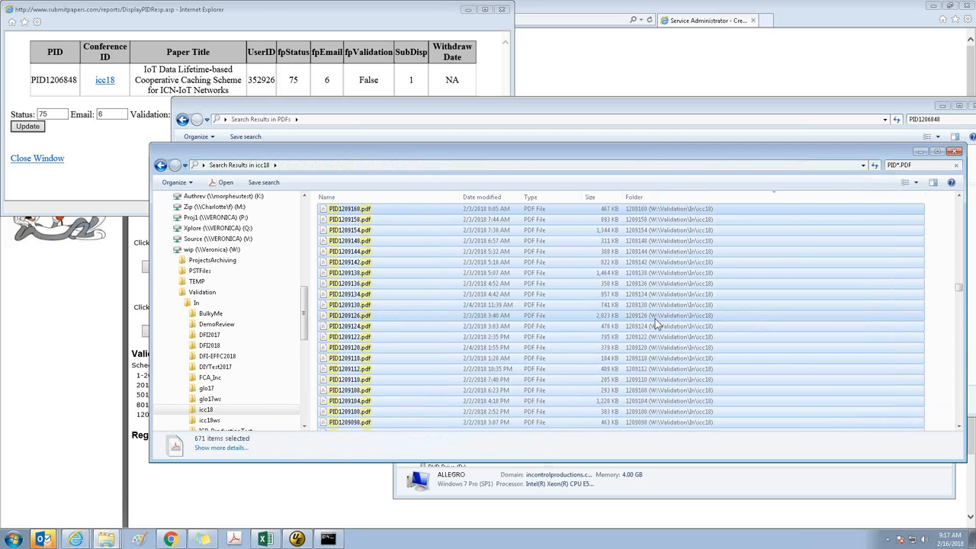
key("shift+Page_Up")
key("shift+Page_Up")
key("shift+Page_Up")
key("shift+Page_Up")
key("shift+Page_Up")
key("shift+Page_Up")
key("shift+Page_Up")
key("shift+Page_Up")
key("shift+Page_Up")
key("shift+Page_Up")
key("shift+Page_Up")
key("shift+Page_Up")
key("shift+Page_Up")
key("shift+Page_Up")
key("shift+Page_Up")
key("shift+Page_Up")
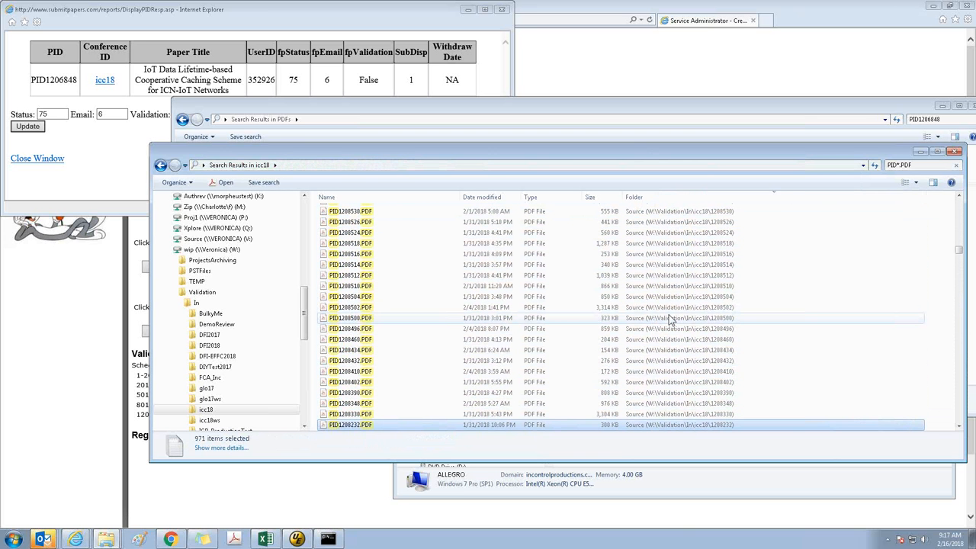
scroll(674, 324, "down", 7)
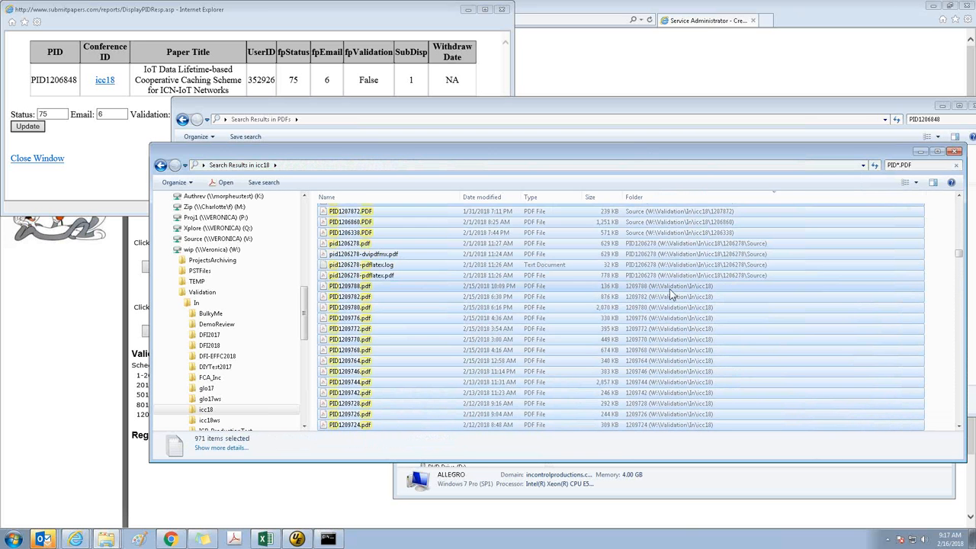
left_click(413, 286, "shift")
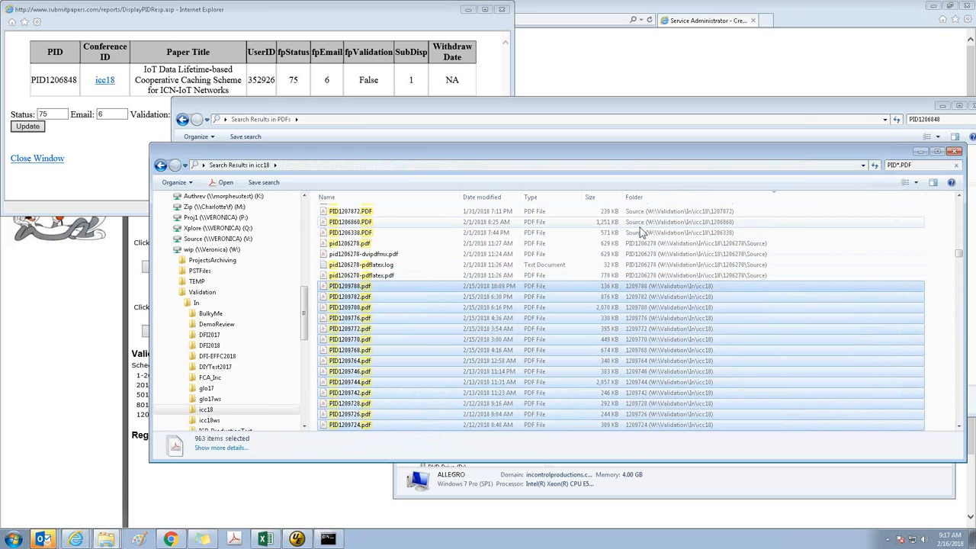
Add the Source folder copies PID1206338.PDF and PID1206860.PDF to the selection and inspect the neighbouring files
left_click(720, 237, "ctrl")
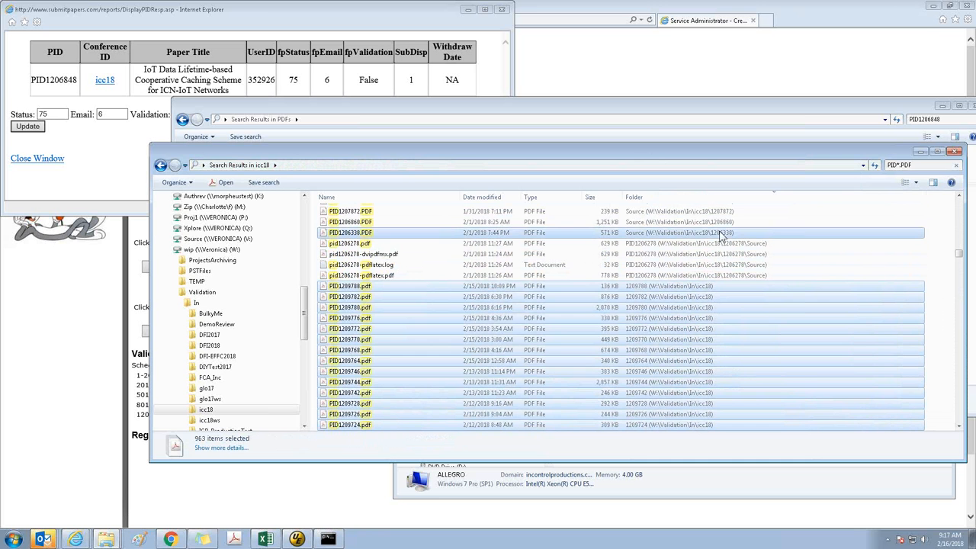
left_click(765, 225, "shift")
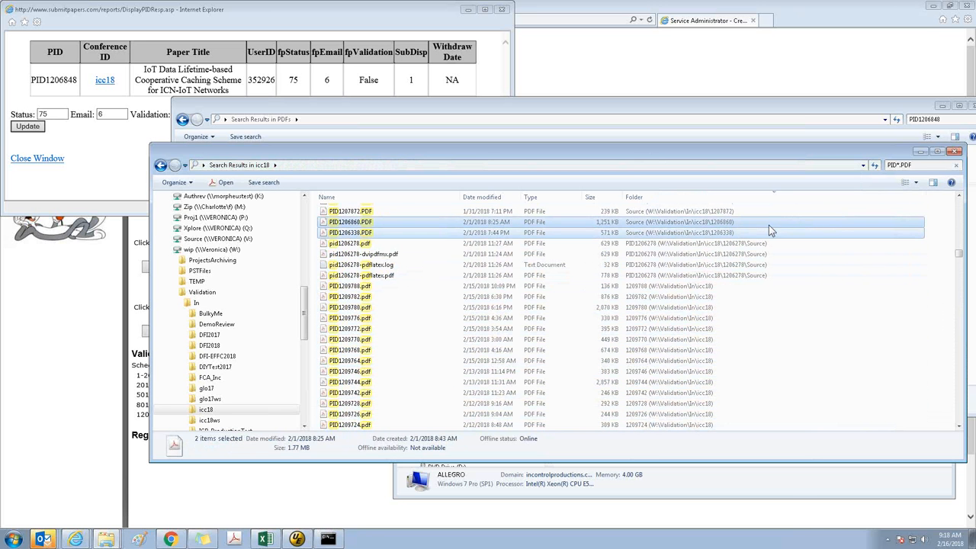
scroll(758, 259, "up", 3)
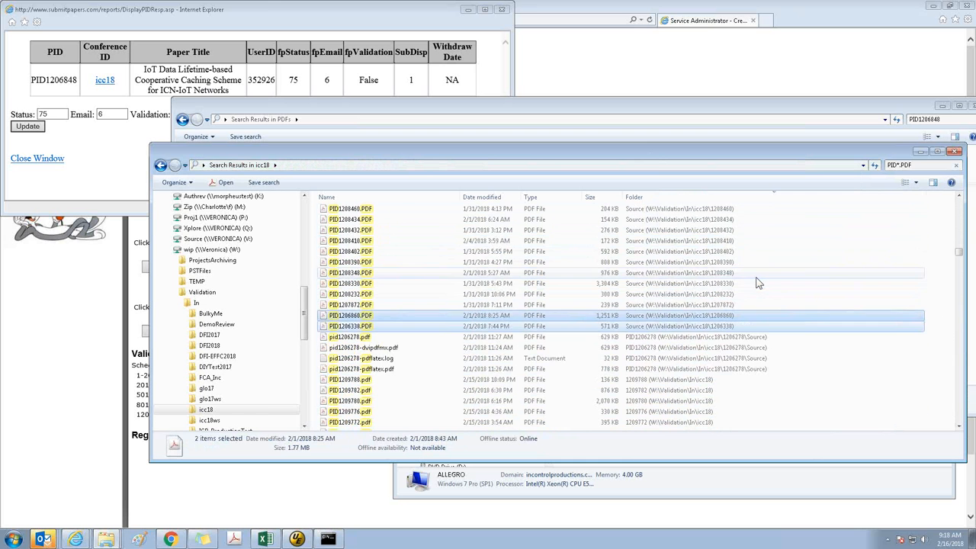
scroll(754, 282, "down", 2)
Select PID1209788.pdf down through PID1206276.pdf, leaving out the pdflatex and dvipdfmx files, to check the number of PDFs
left_click(672, 309)
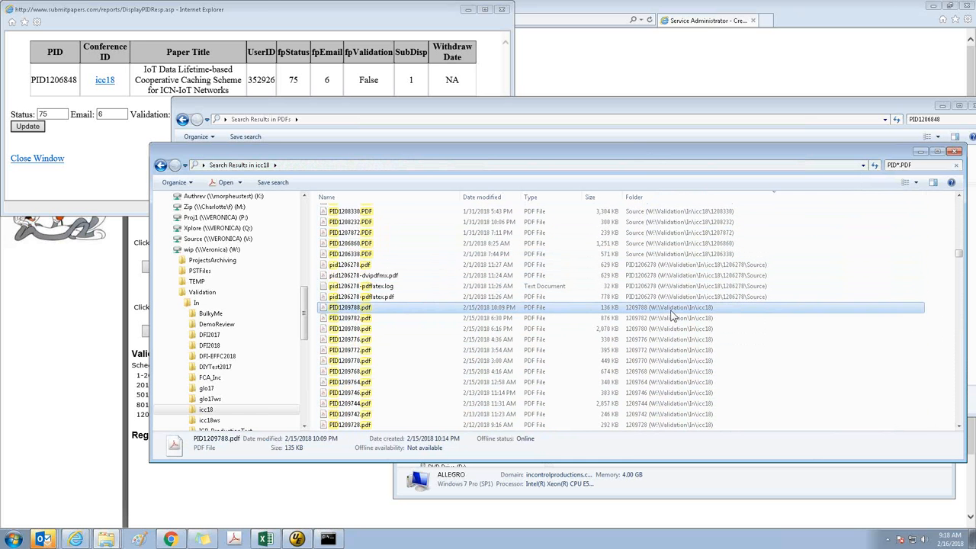
key("shift+Page_Down")
key("shift+End")
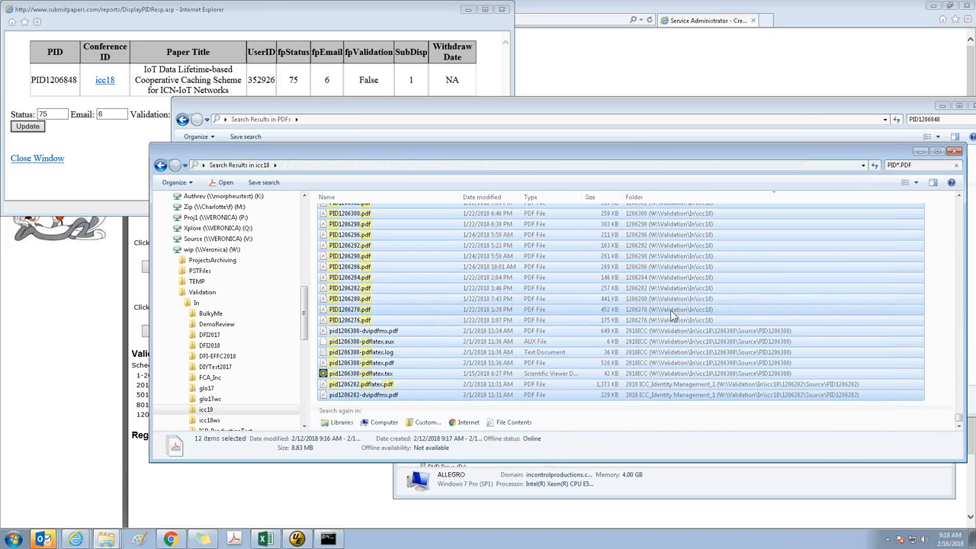
key("shift+Up")
key("shift+Up")
key("shift+Up")
key("shift+Up")
key("shift+Up")
key("shift+Up")
key("shift+Up")
key("shift+Up")
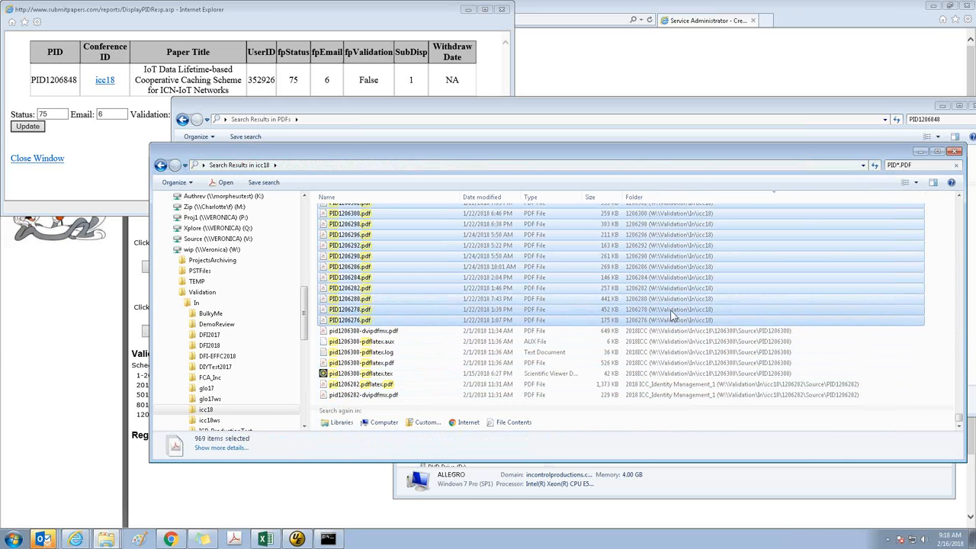
key("shift+Down")
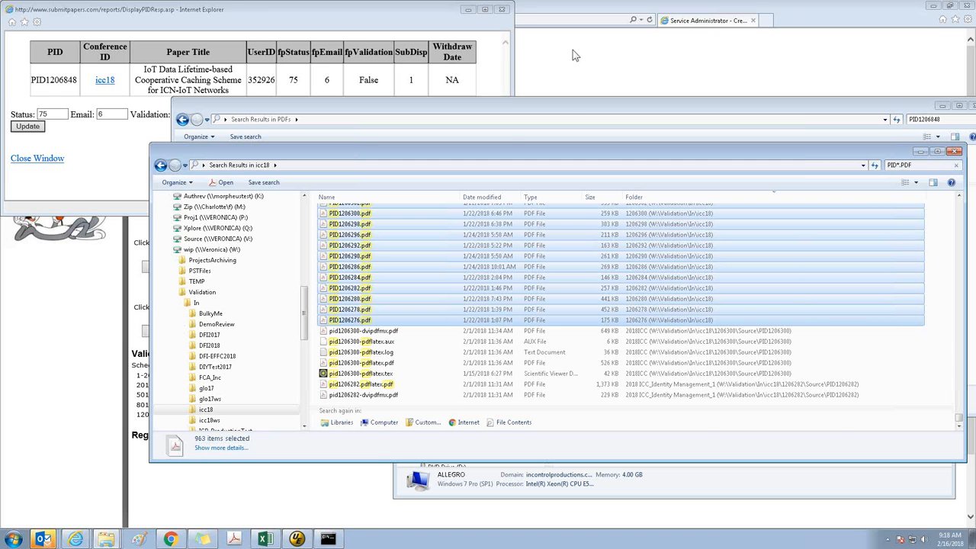
Close the paper details window and the icc18 search results, and open the PDFs folder inside ICC18 on the V: drive
left_click(502, 10)
left_click(954, 151)
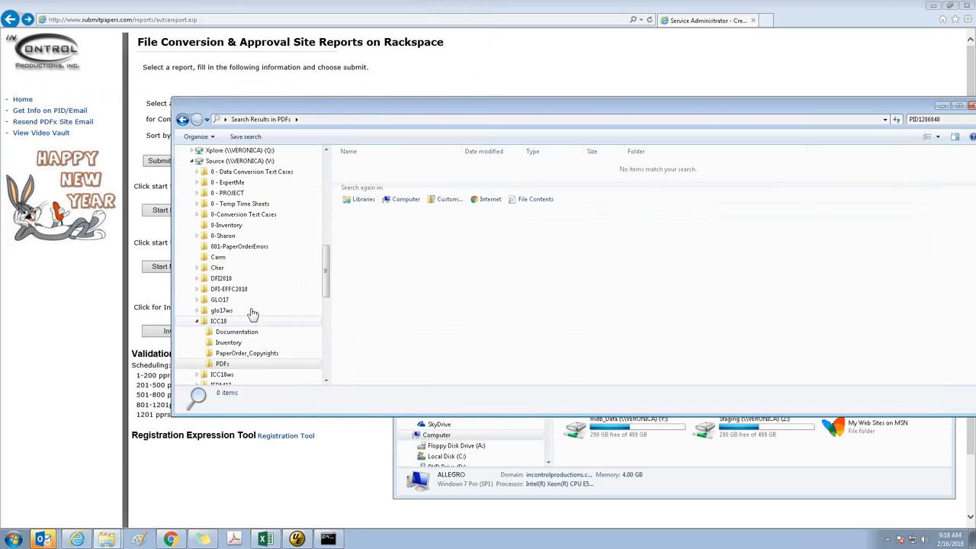
left_click(221, 321)
double_click(360, 198)
left_click(429, 281)
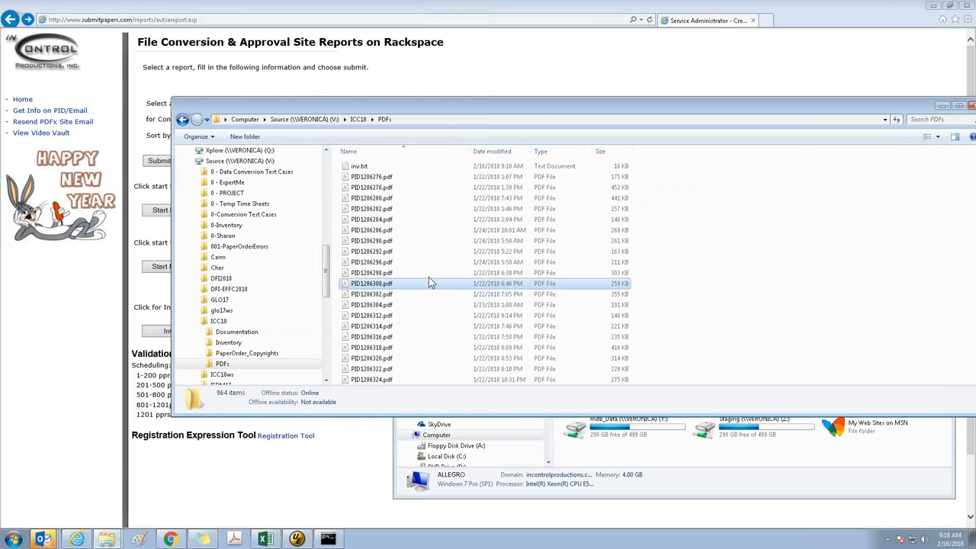
Delete inv.txt from the ICC18 PDFs folder
left_click(366, 168)
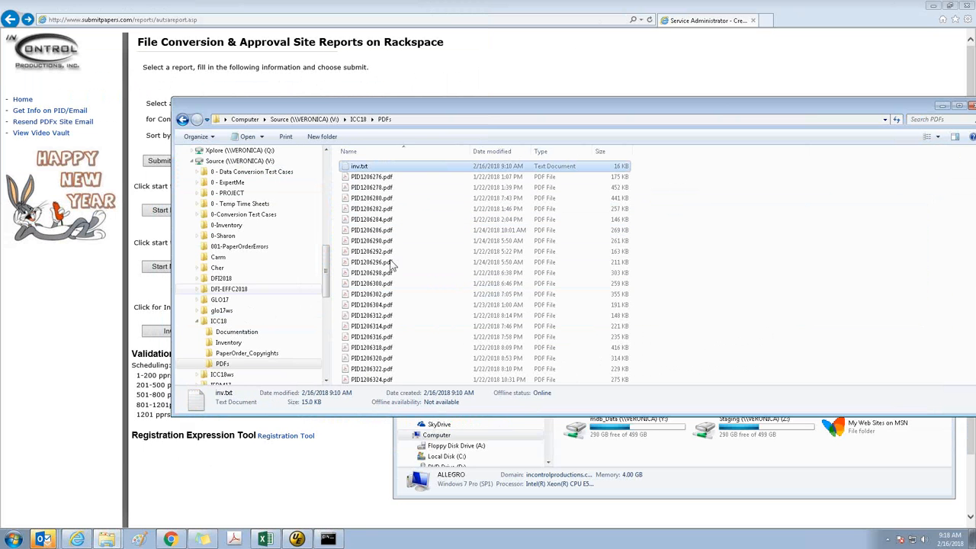
key("Delete")
key("Return")
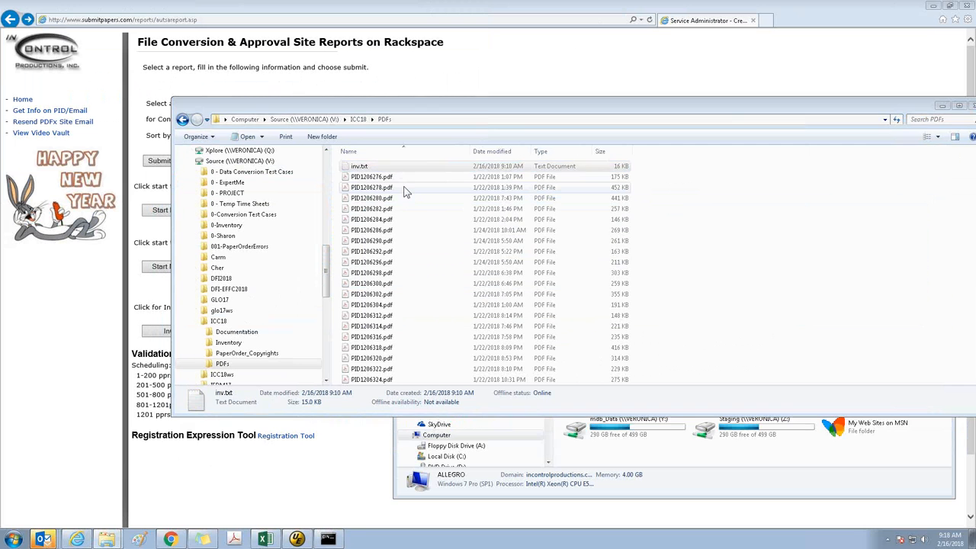
left_click(405, 189)
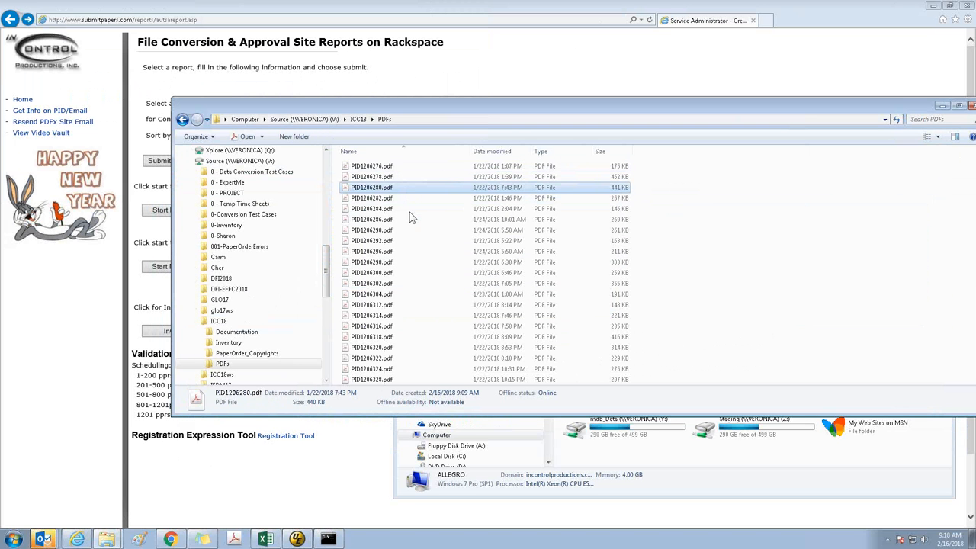
Bring up the sticky notes and select all files in the PDFs folder to compare their number with the noted count
left_click(449, 221)
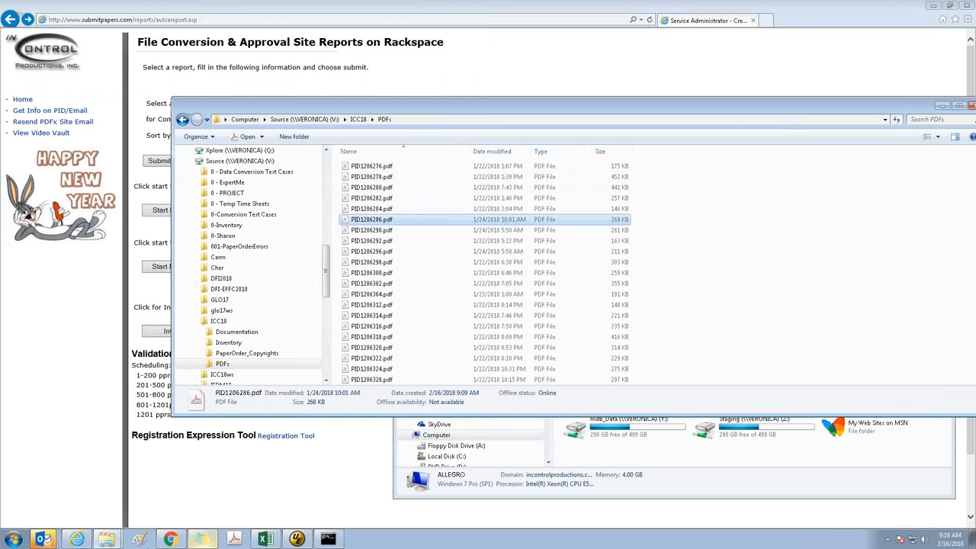
left_click(202, 539)
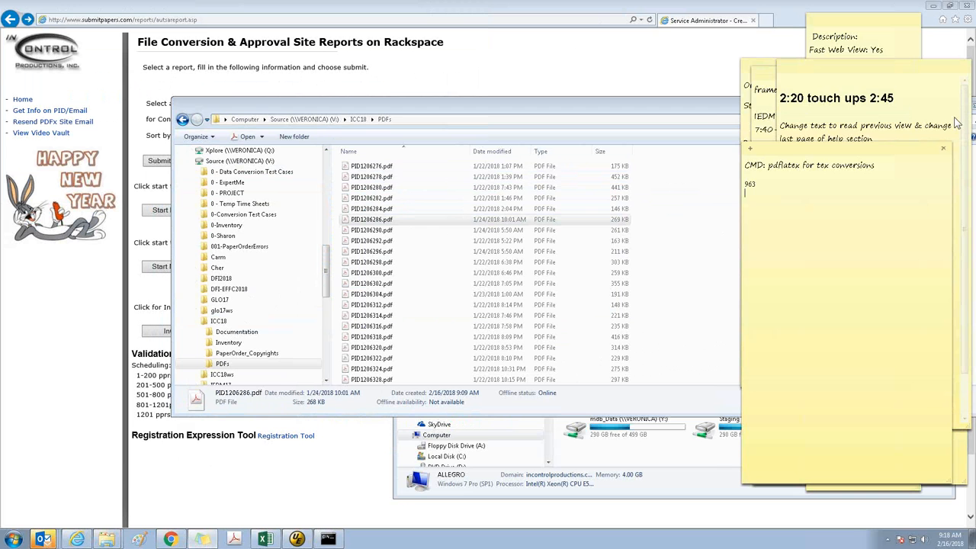
left_click(693, 205)
key("ctrl+a")
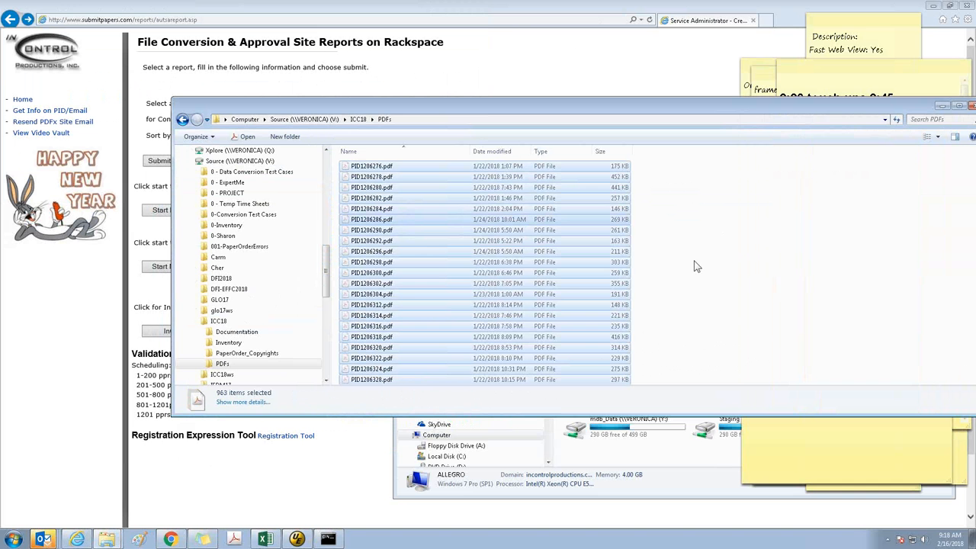
Open a new Explorer window at the 0-FlagA4andCrop folder inside Preflight\out on the Authrev (J:) drive
key("super+e")
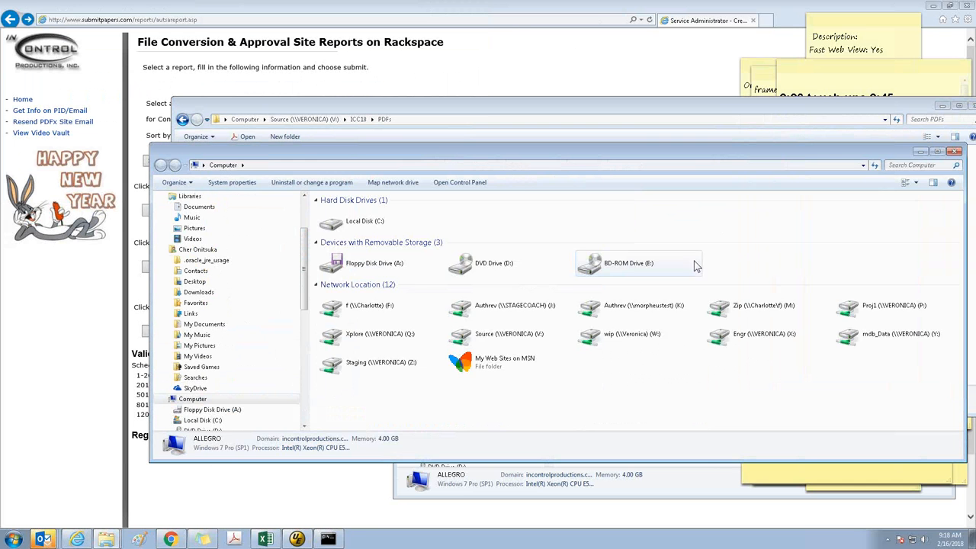
left_click(503, 315)
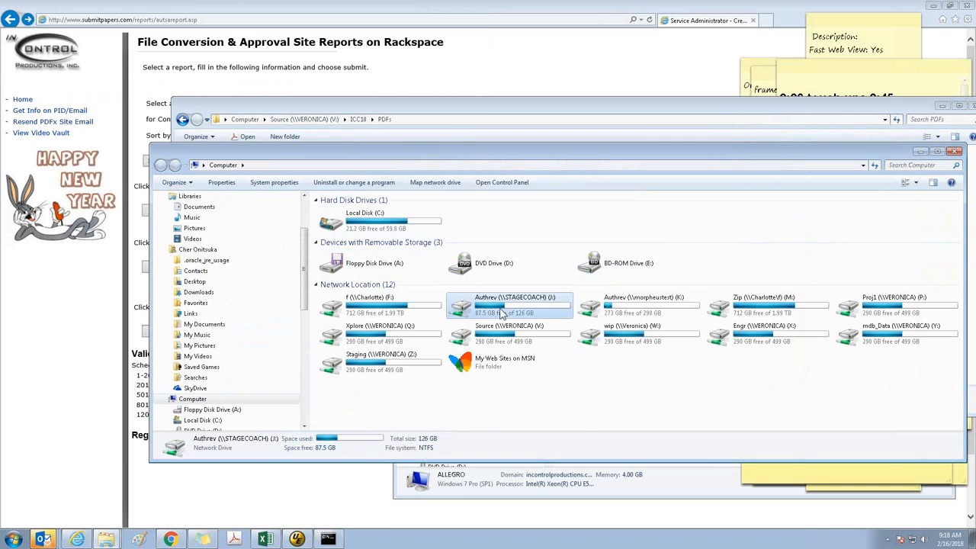
double_click(502, 314)
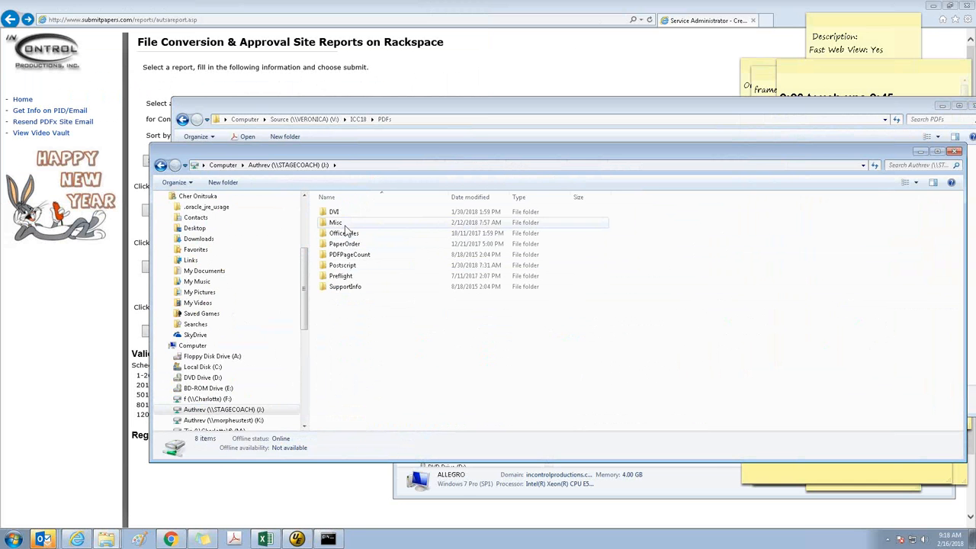
double_click(341, 276)
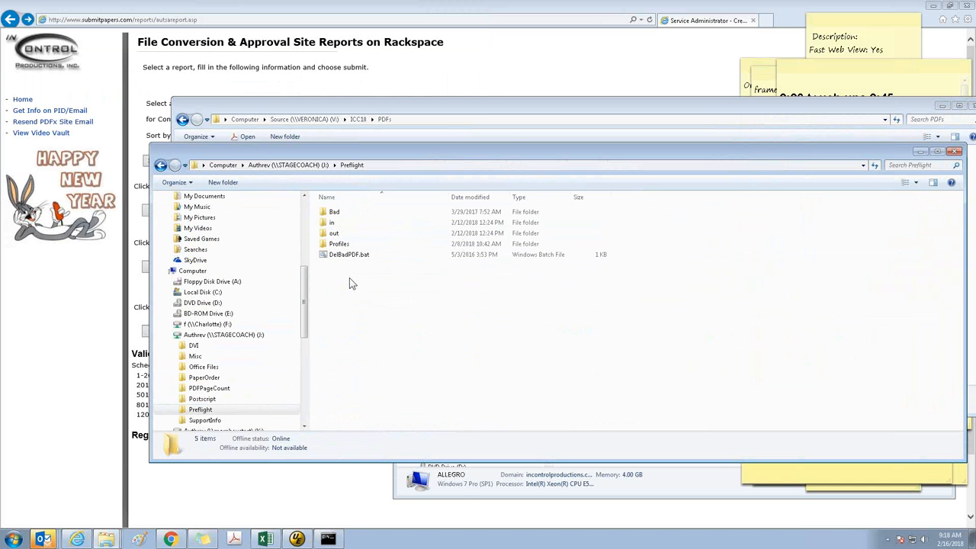
double_click(336, 235)
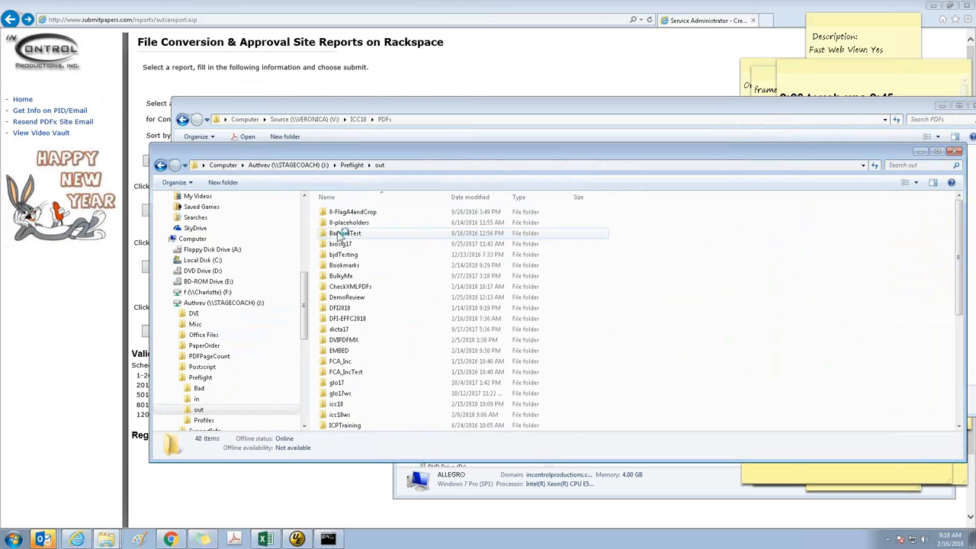
double_click(369, 216)
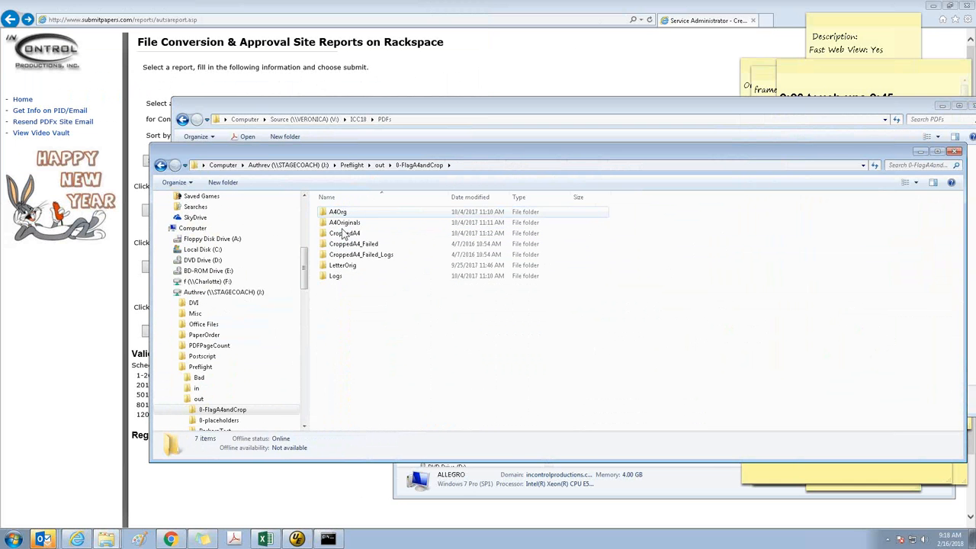
Check the A4Org, A4Originals, CroppedA4, CroppedA4_Failed, CroppedA4_Failed_Logs, LetterOrig and Logs subfolders of 0-FlagA4andCrop for leftover files
double_click(337, 213)
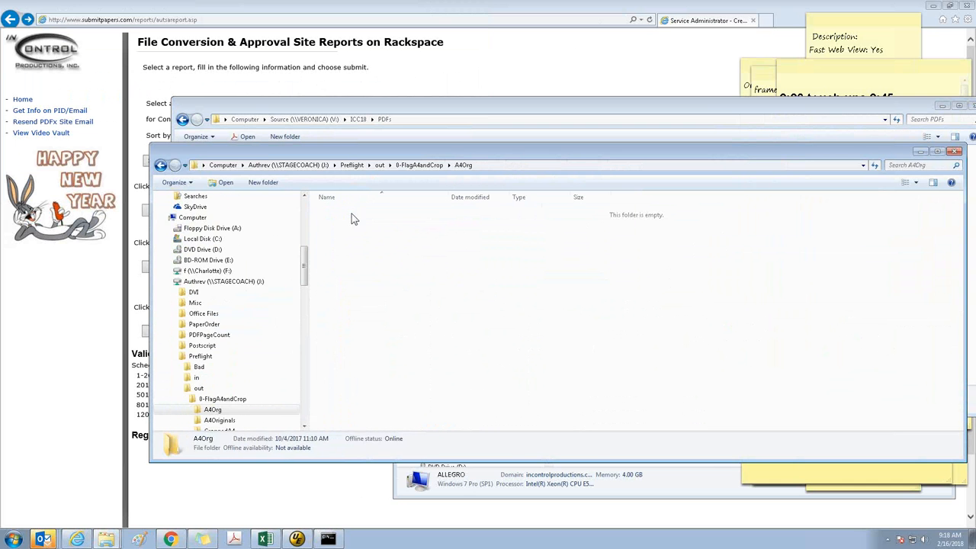
left_click(228, 420)
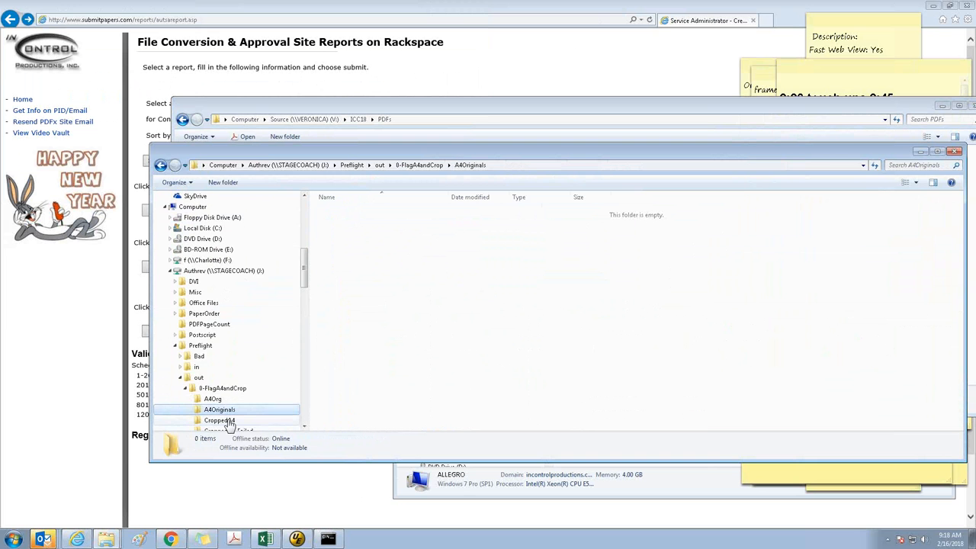
left_click(229, 421)
left_click(233, 420)
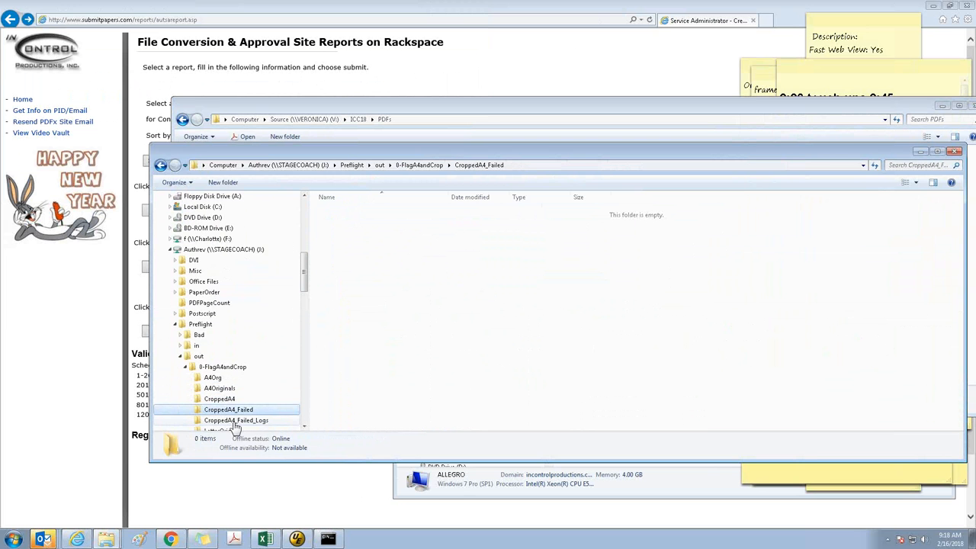
left_click(233, 420)
left_click(233, 421)
left_click(233, 420)
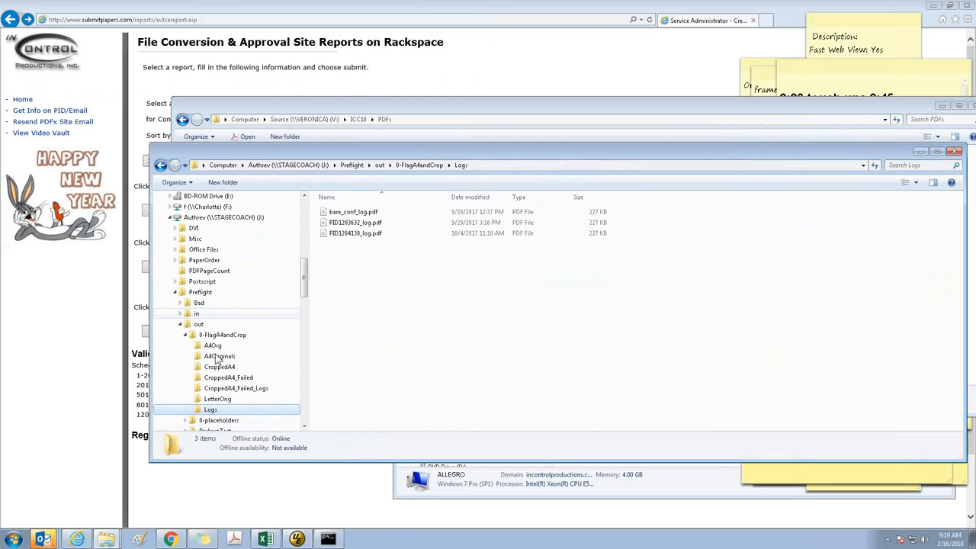
left_click(218, 399)
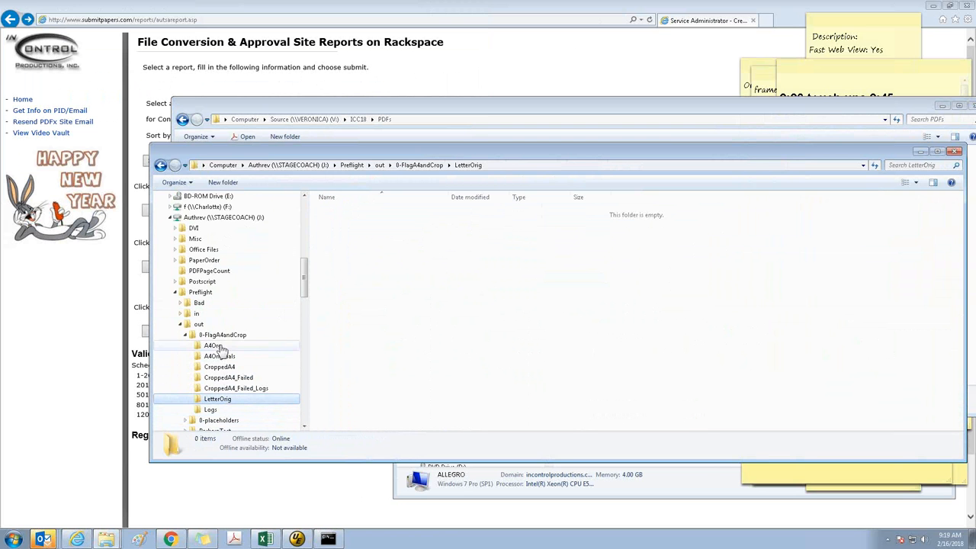
left_click(215, 346)
left_click(225, 356)
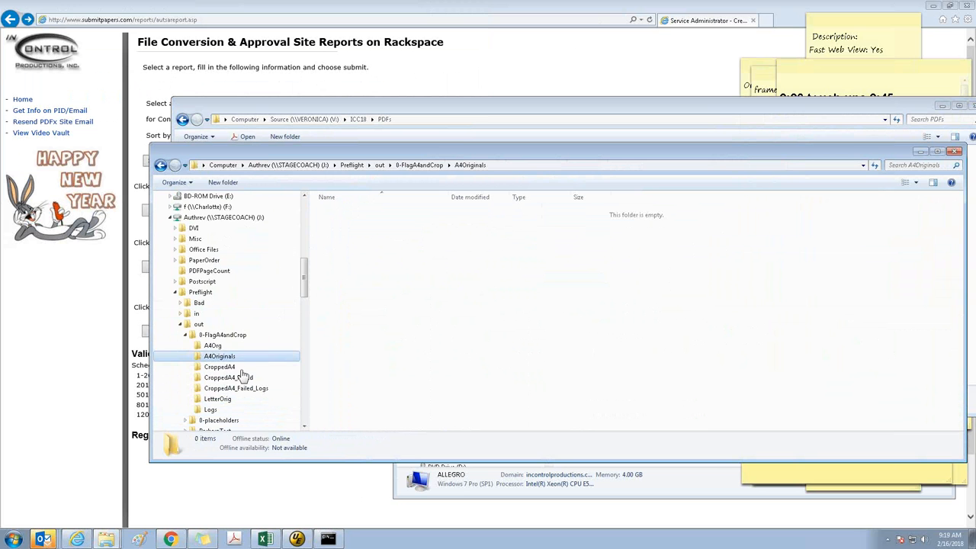
left_click(238, 369)
left_click(230, 336)
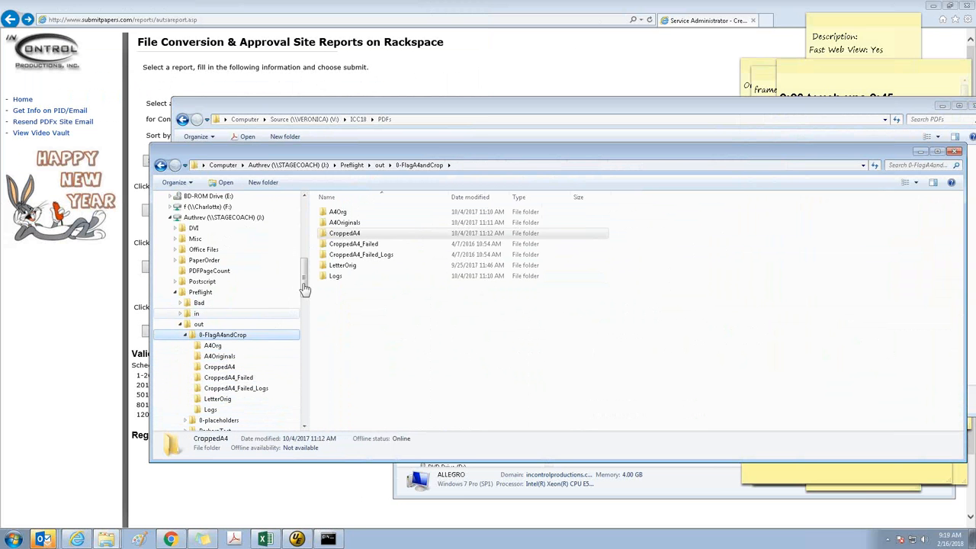
Paste the PDFs copied from the ICC18 PDFs folder into the 0-FlagA4andCrop folder inside Preflight\in on the J: drive
left_click(196, 313)
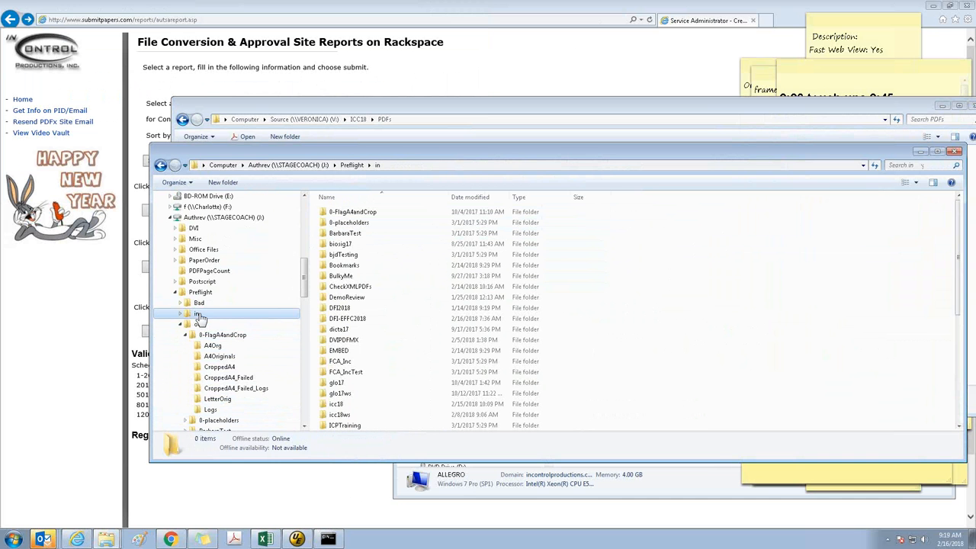
double_click(378, 212)
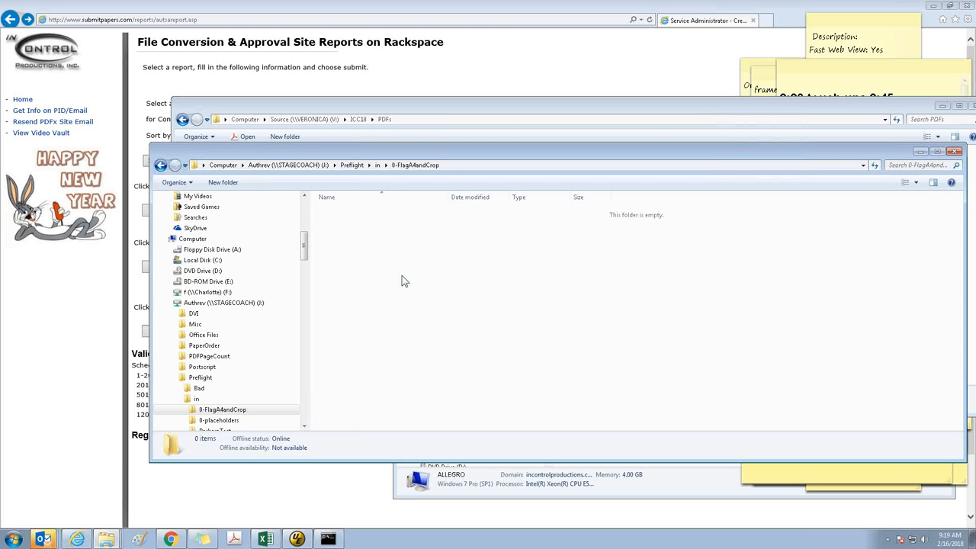
key("ctrl+v")
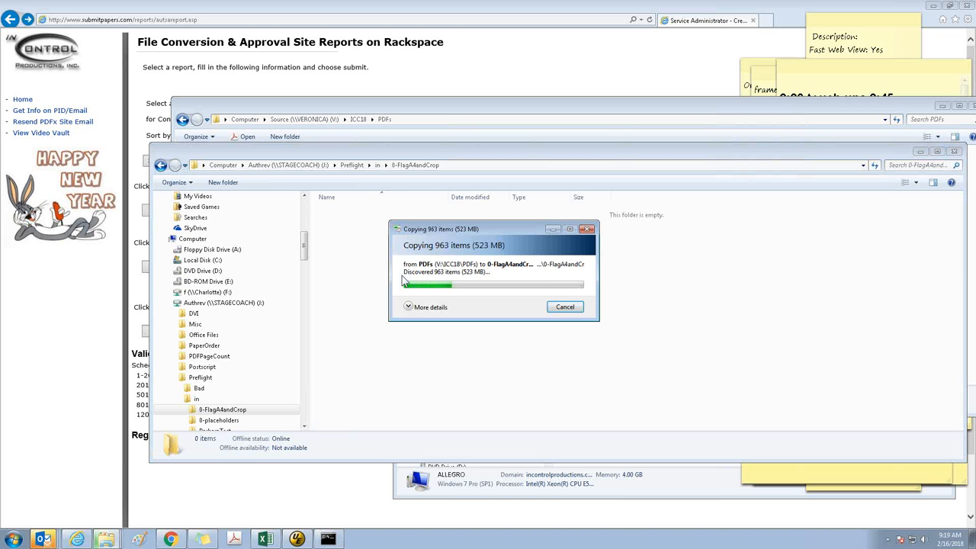
Close the command prompt and UltraEdit, discarding the changes to inv.txt
left_click(320, 538)
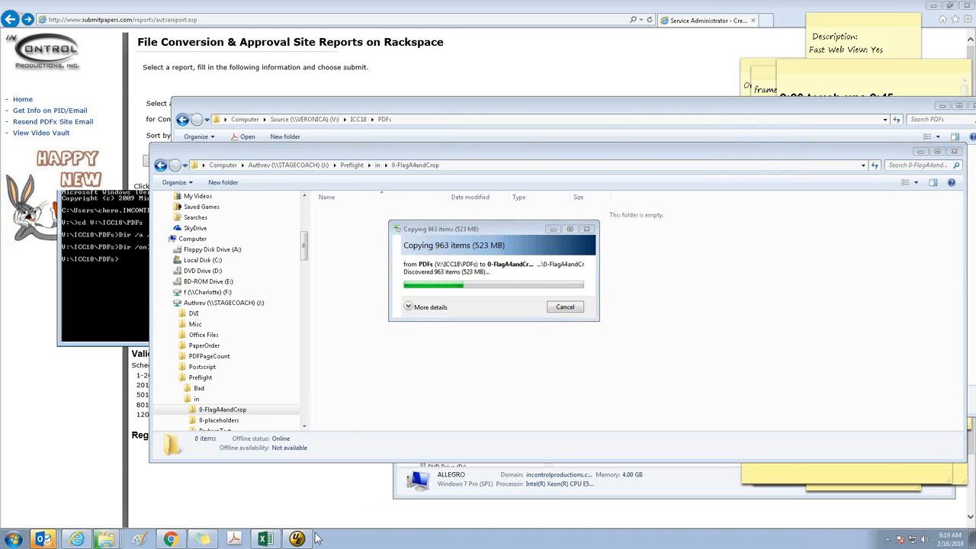
right_click(314, 538)
left_click(312, 524)
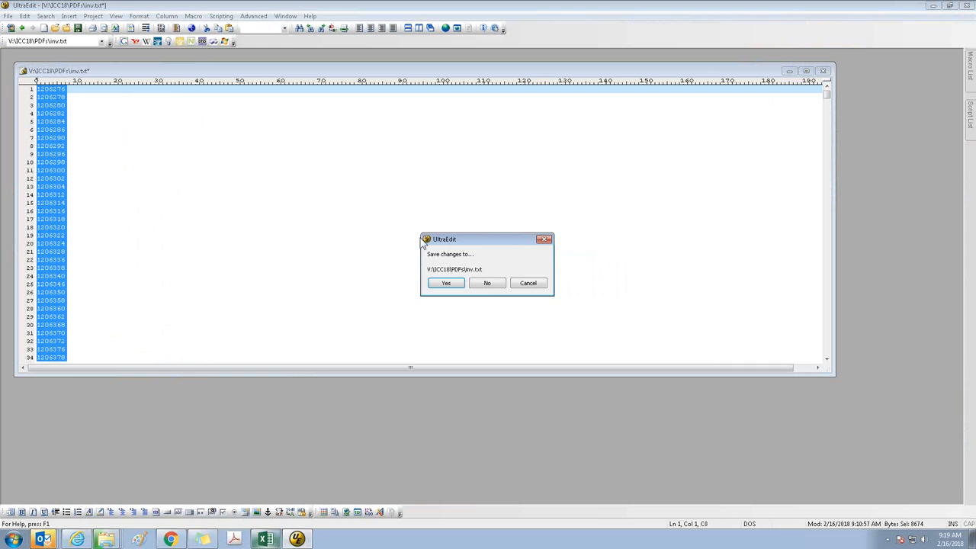
left_click(487, 283)
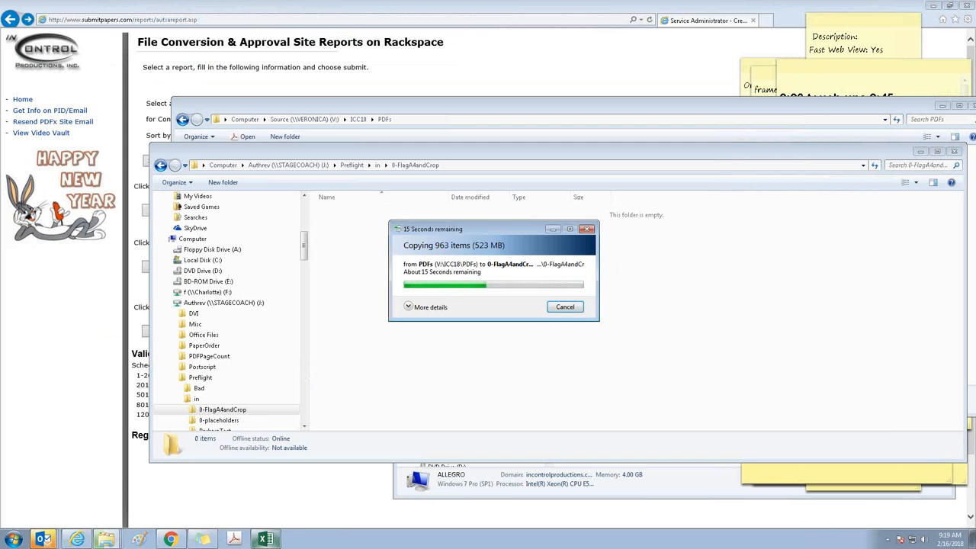
Close the Book1 inventory comparison workbook in Excel without saving it
mouse_move(258, 540)
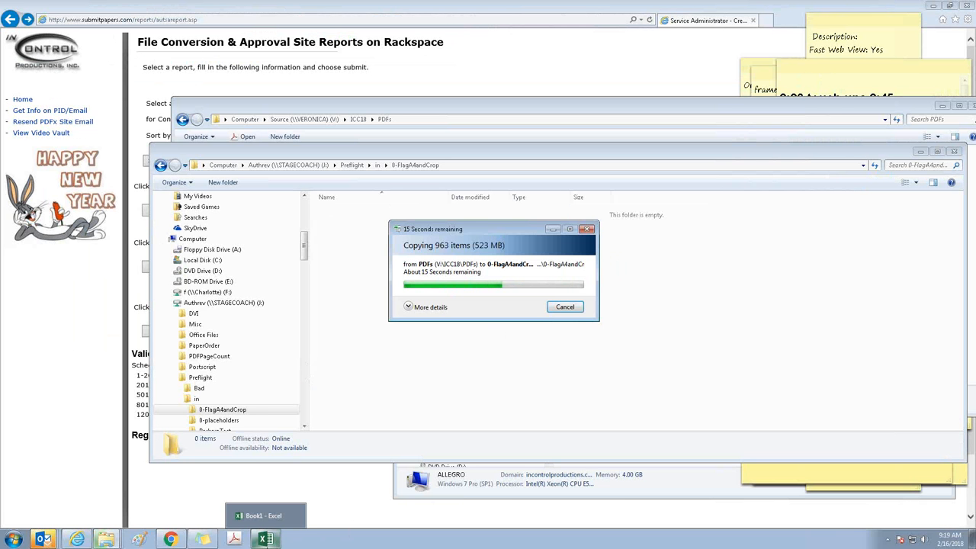
left_click(265, 540)
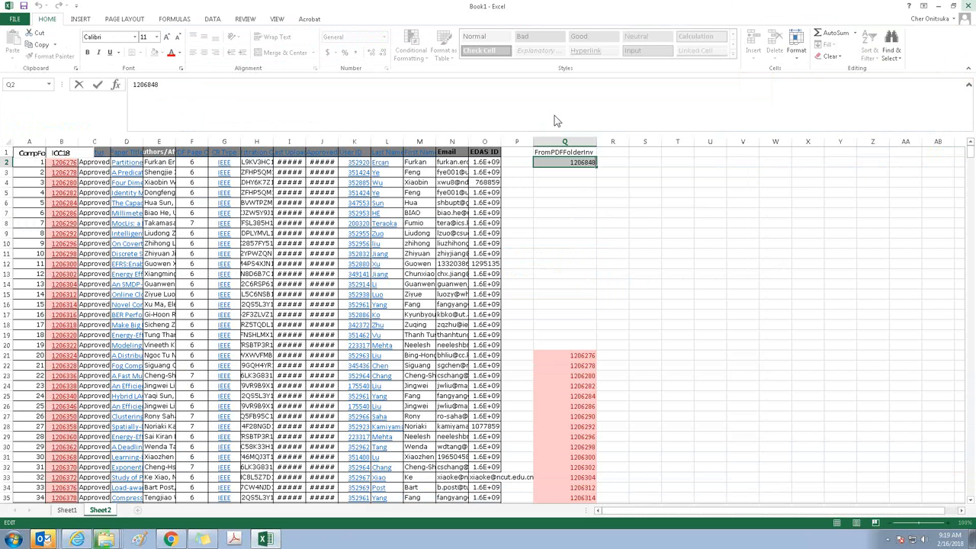
left_click(968, 6)
left_click(488, 281)
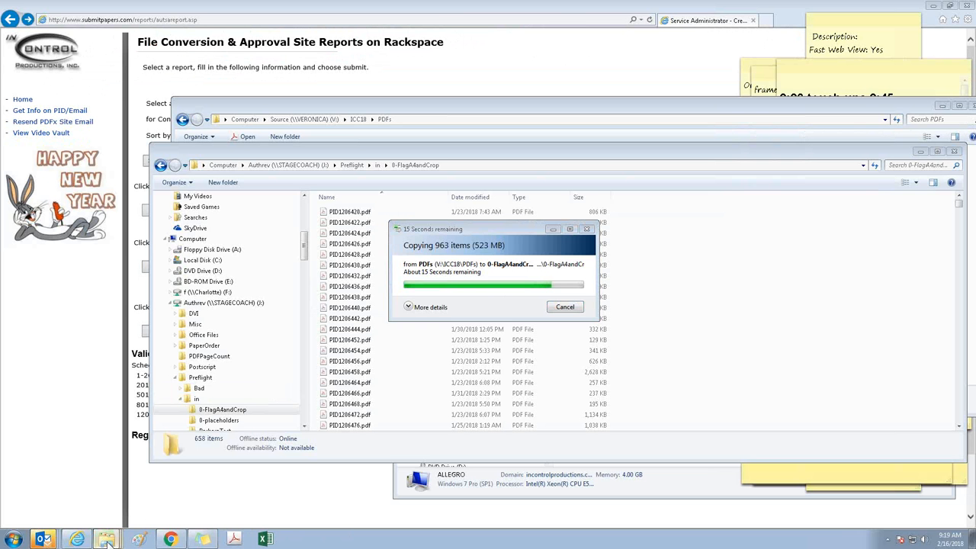
Go to the ICC18 folder on the V: drive and open the icc18_ProjectPlan_v2.8.xls shortcut in Excel
mouse_move(107, 540)
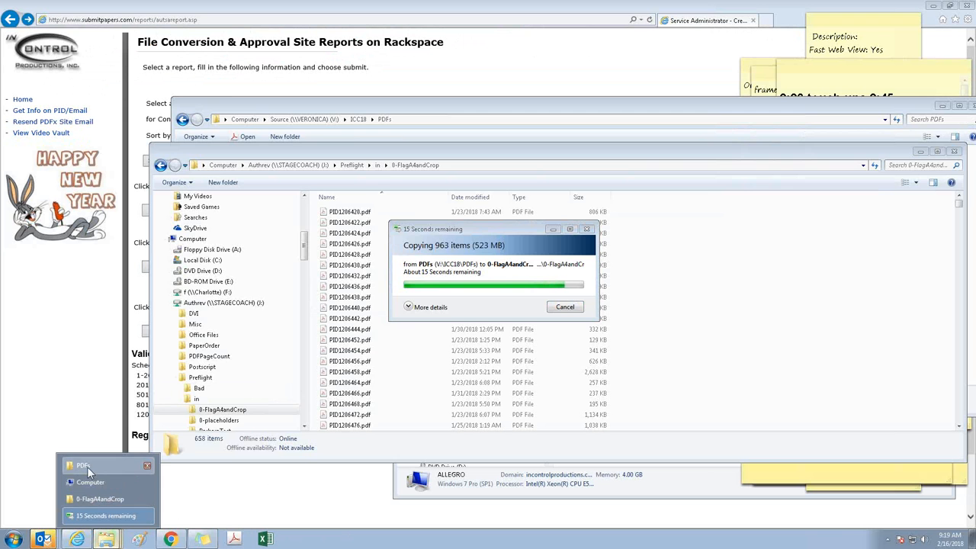
left_click(87, 466)
left_click(311, 320)
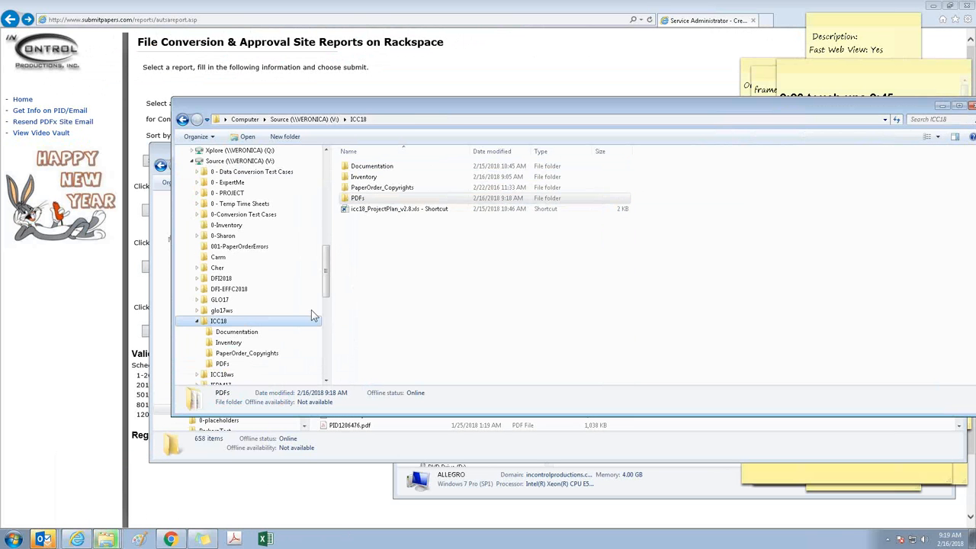
double_click(377, 209)
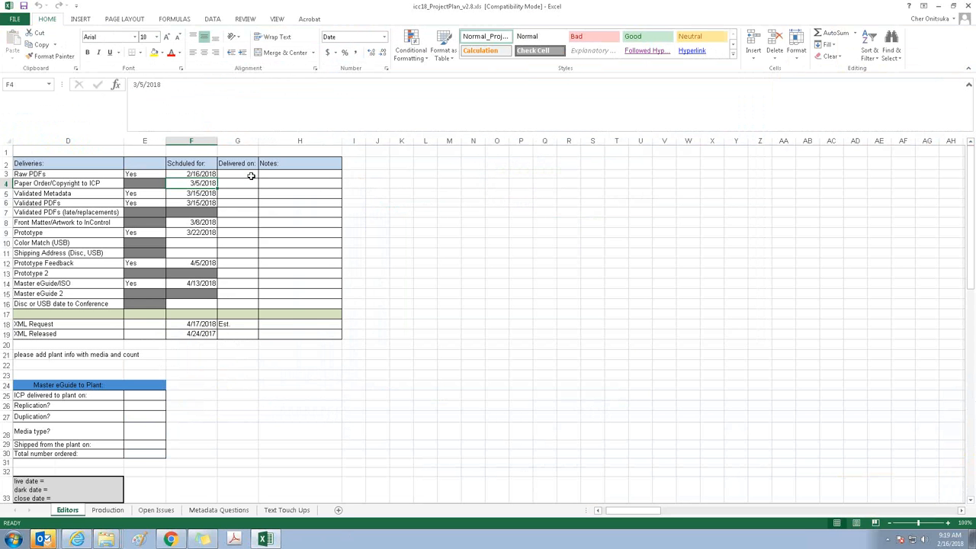
Enter 2/16/2018 as the delivered-on date for Raw PDFs in the Editors sheet
left_click(251, 176)
type("2/")
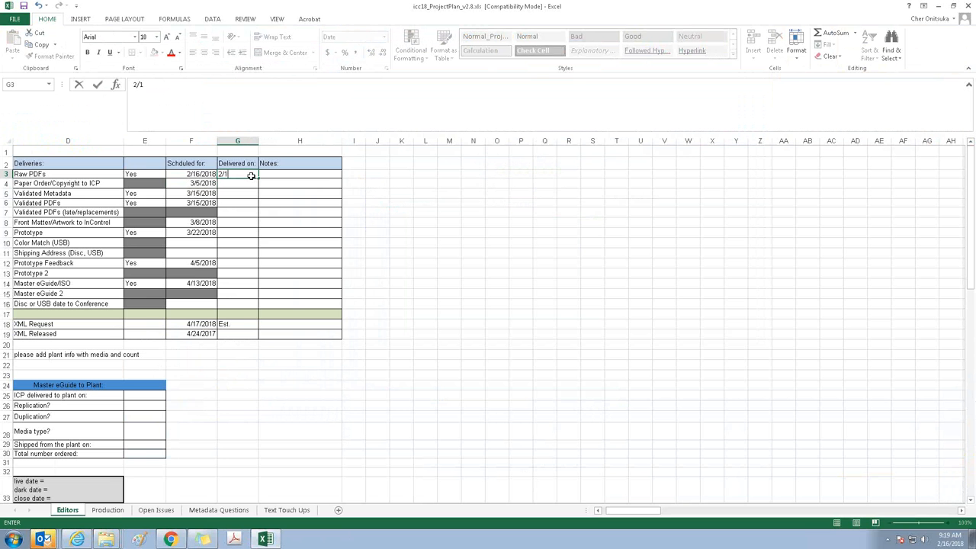
type("16/2018")
key("Return")
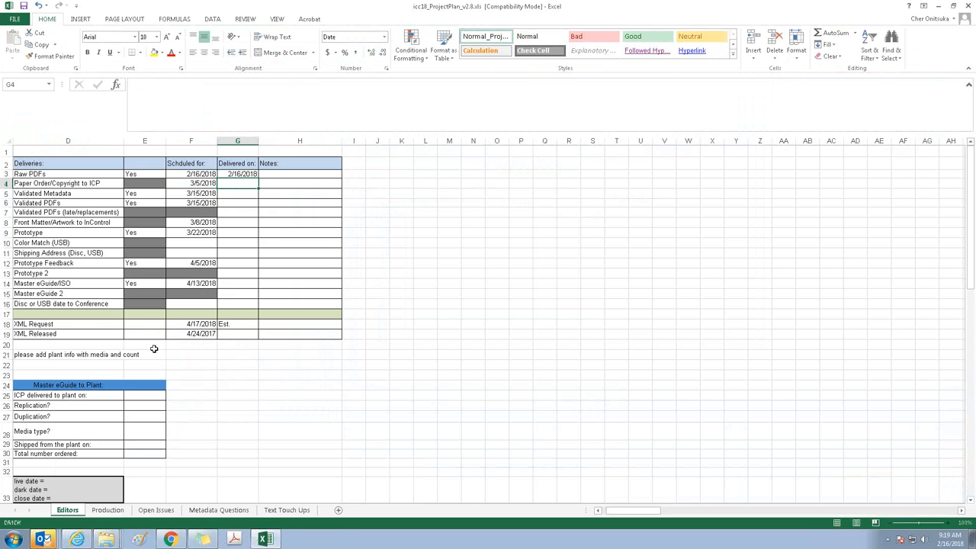
In the Production sheet, record Site Cleanup as completed by "CO 2/16/18"
left_click(107, 510)
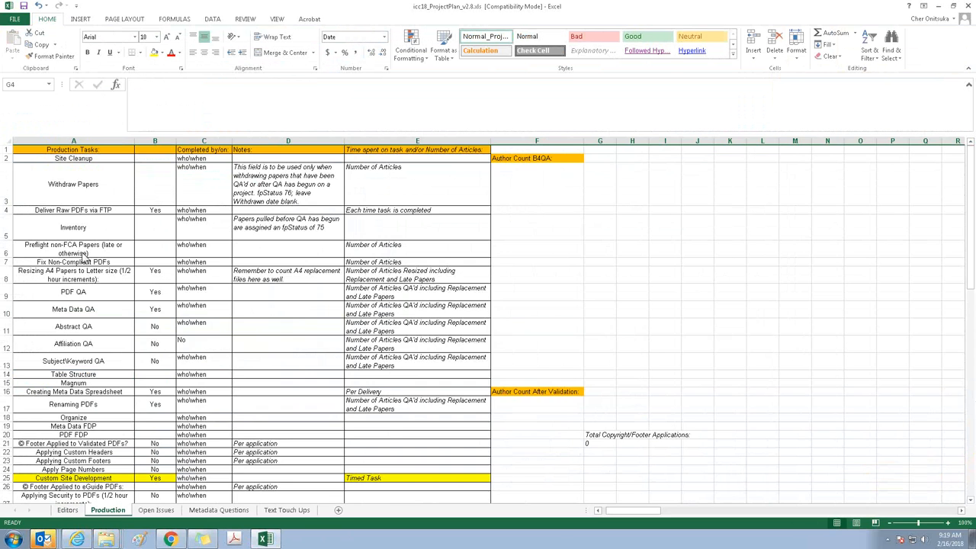
left_click(194, 158)
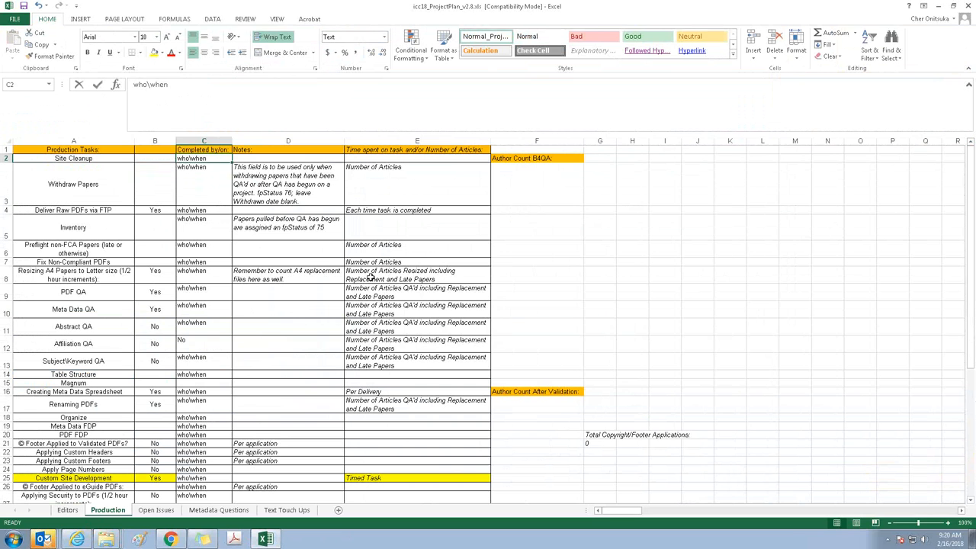
type("CO 2/")
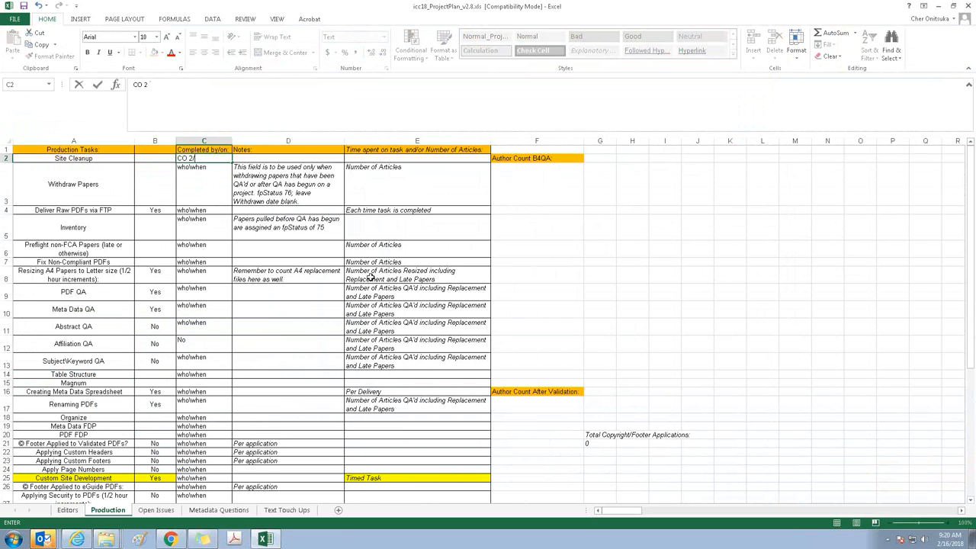
type("16/18")
key("Return")
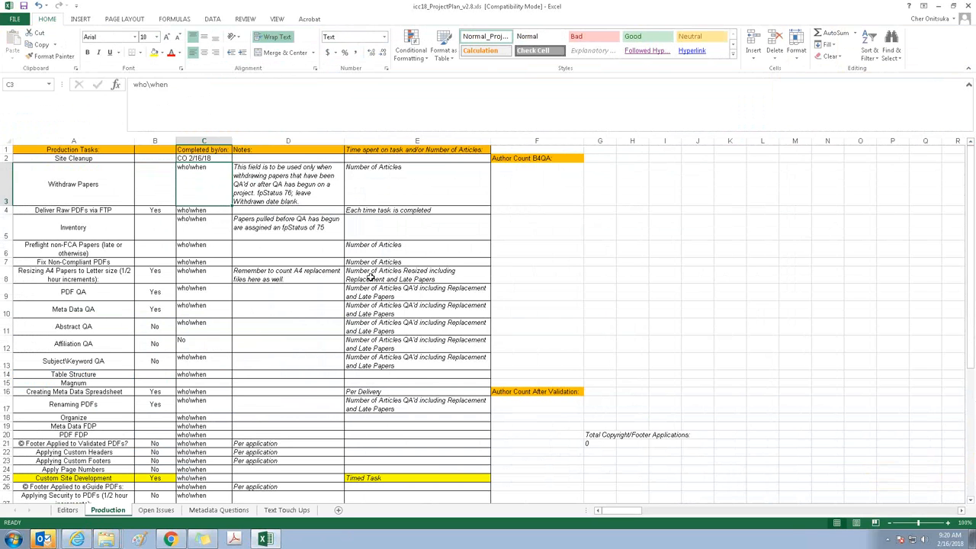
Record Deliver Raw PDFs via FTP as completed by "BJD 2/16/18", with 1 in the time spent/number of articles column
key("Down")
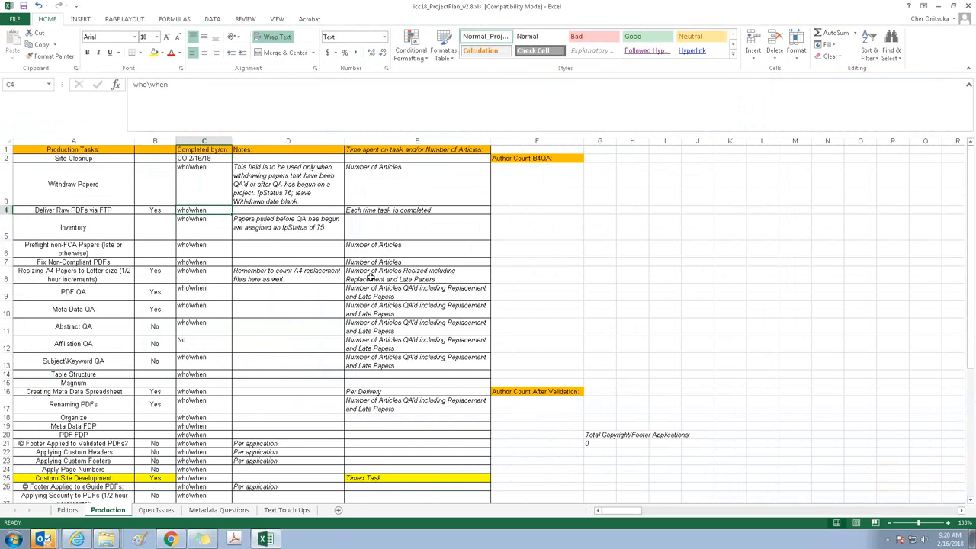
type("BJD 2/16/18")
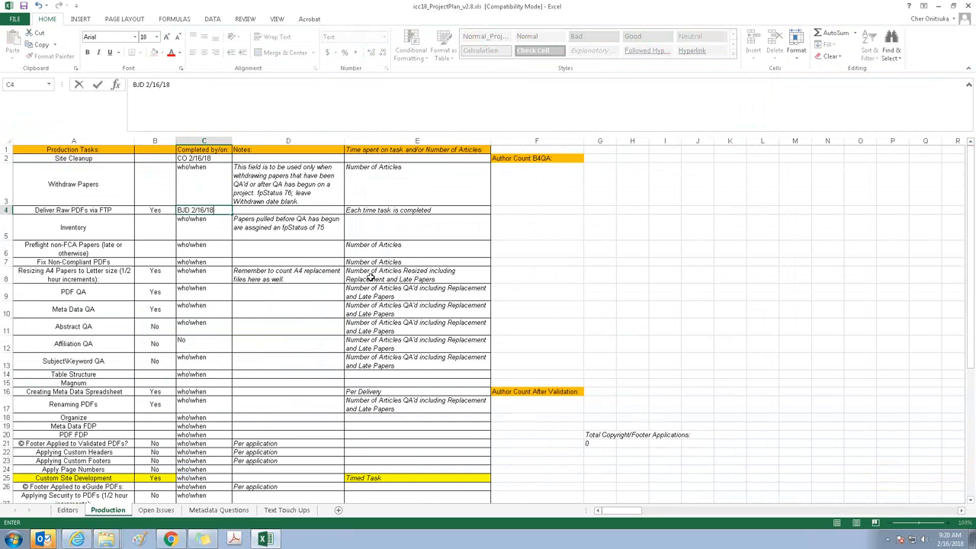
key("Tab")
key("Tab")
type("1")
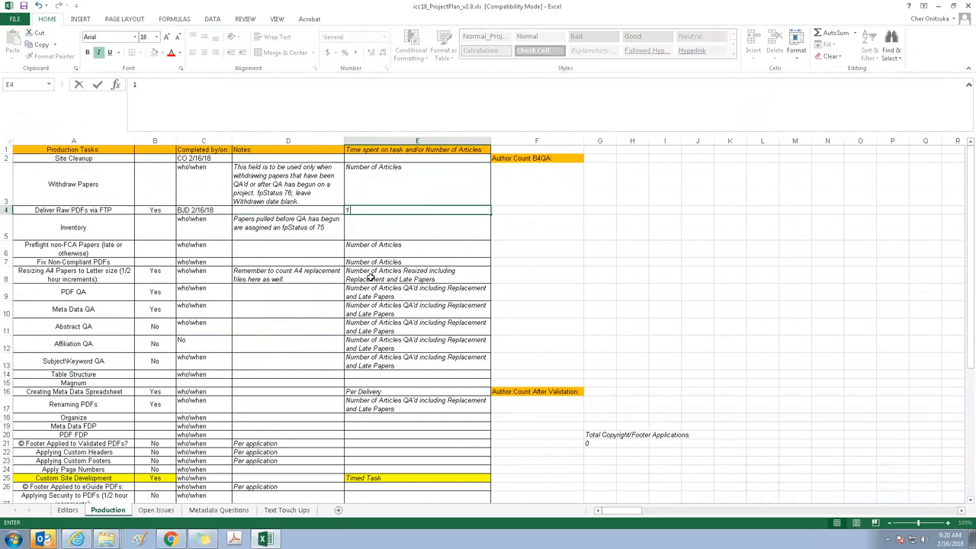
key("Return")
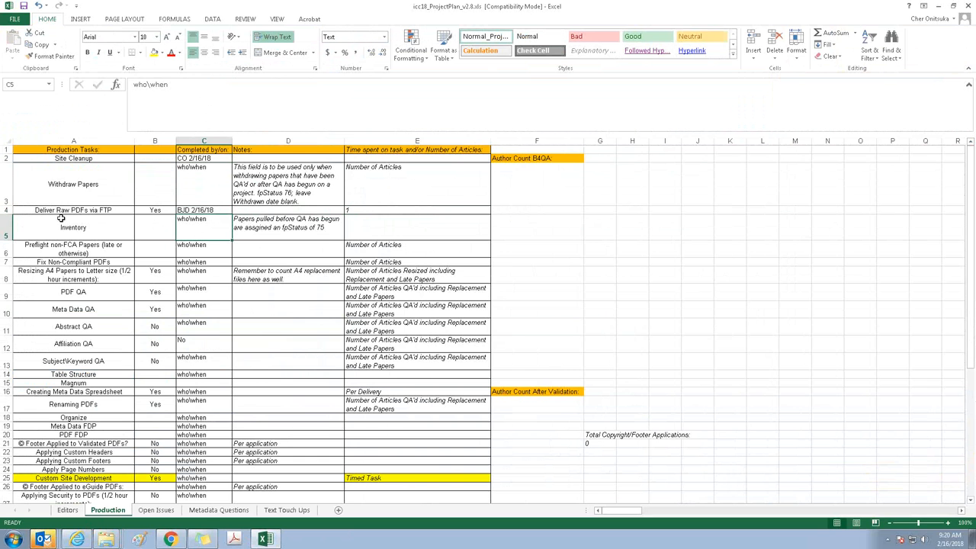
Record Resizing A4 Papers to Letter size as completed by "CO, SS 2/16/18" in the Production sheet
left_click(209, 247)
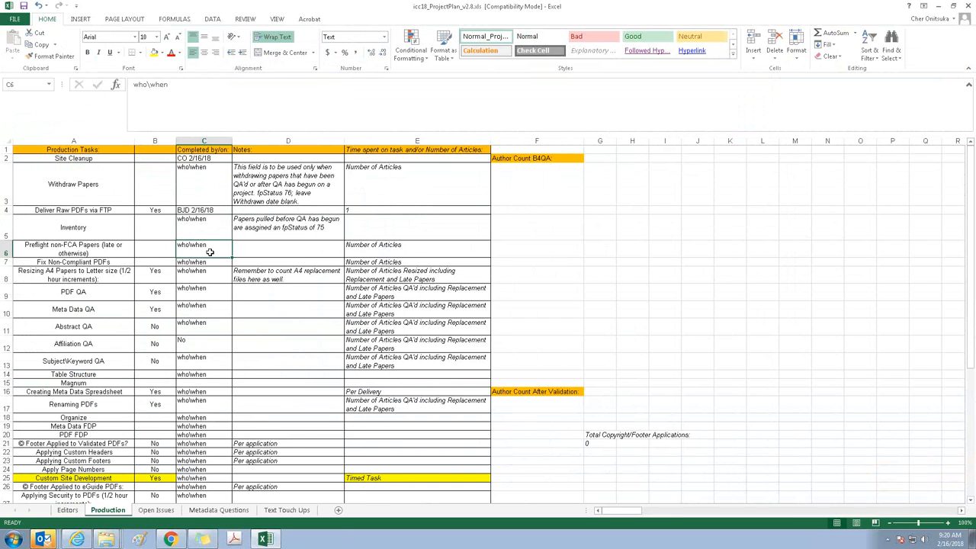
left_click(66, 276)
left_click(205, 275)
type("CO, SS 2/16/1")
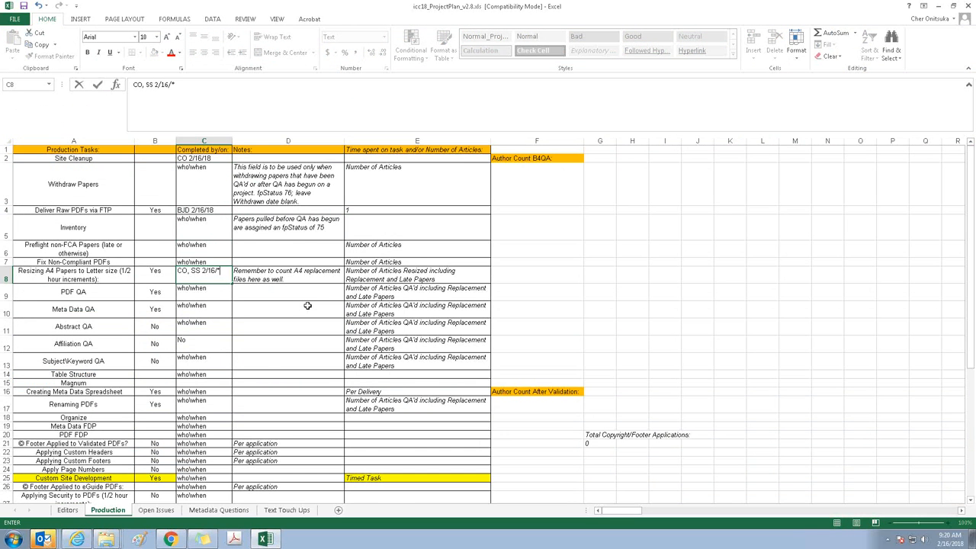
type("8")
key("Tab")
key("Tab")
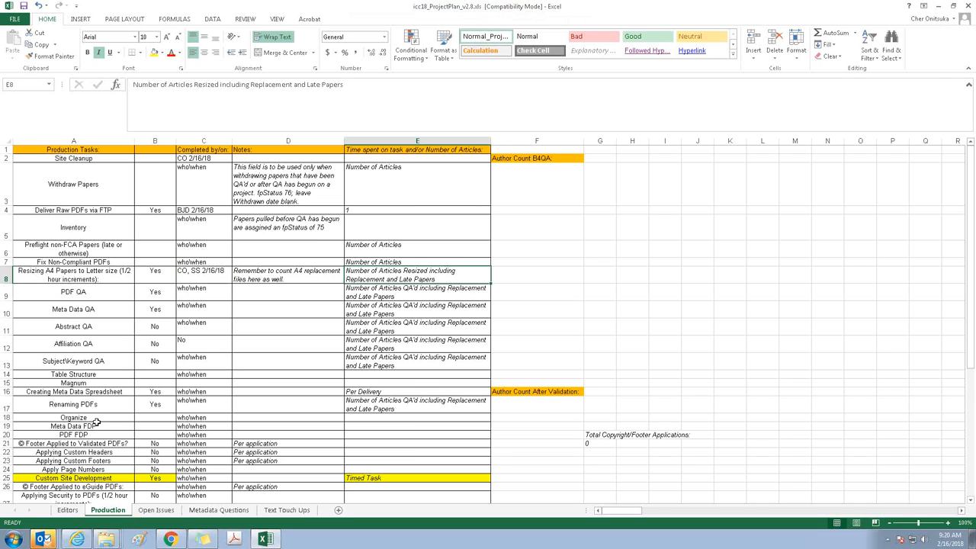
left_click(190, 253)
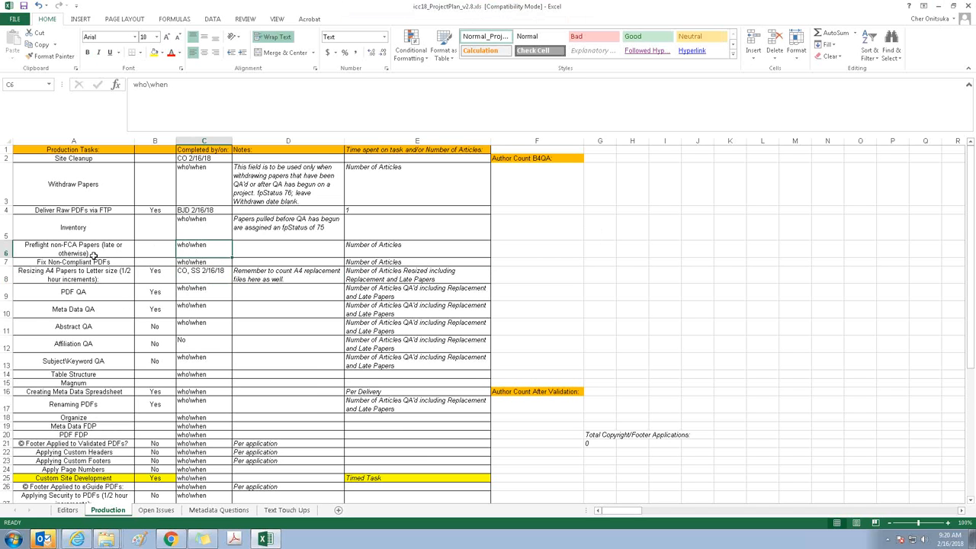
left_click(205, 263)
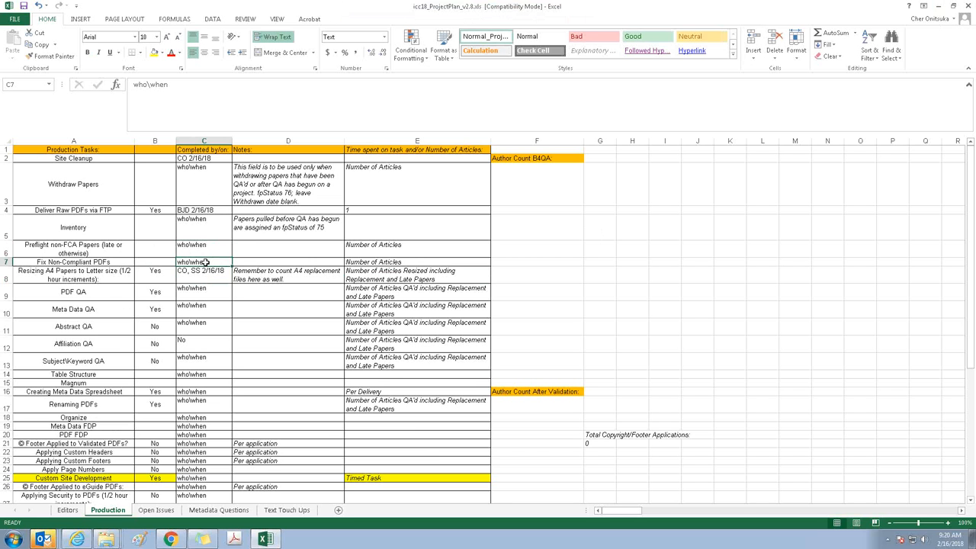
left_click(206, 176)
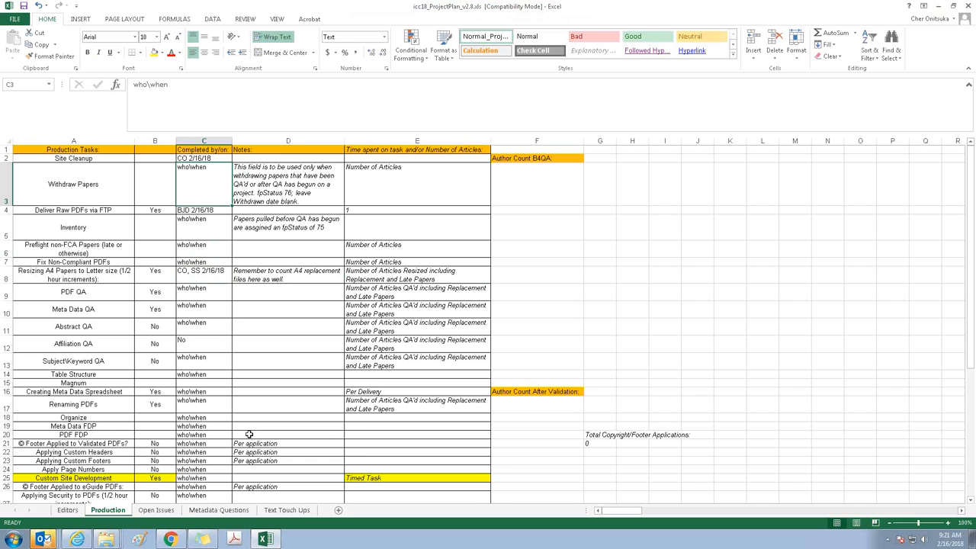
left_click(160, 510)
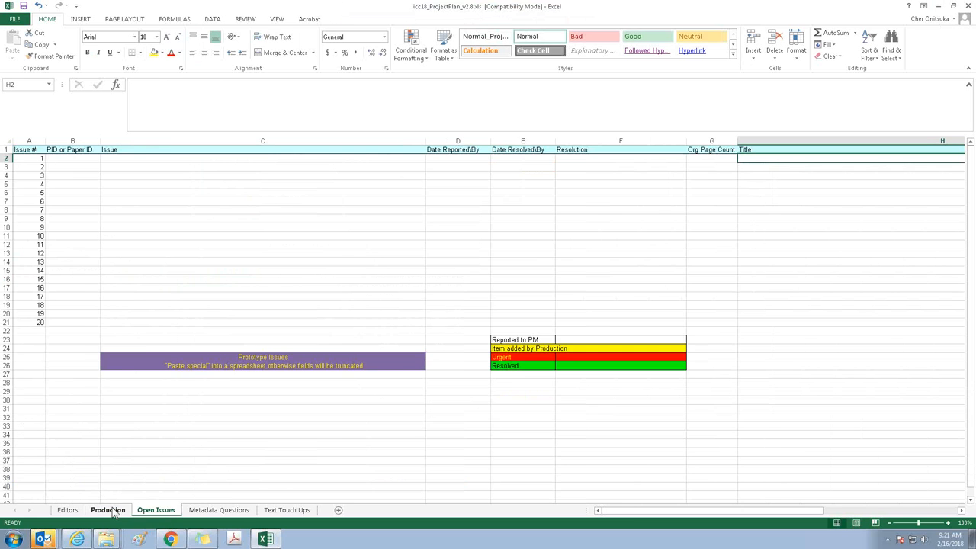
left_click(107, 510)
Switch to Outlook, delete the "RE: resizing" message from the inbox, and minimize the mail window
left_click(44, 540)
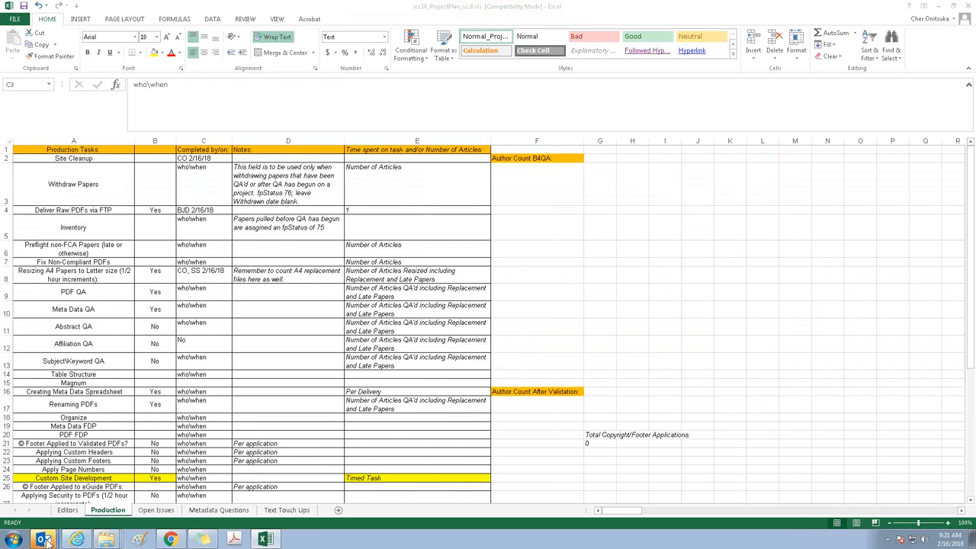
left_click(45, 481)
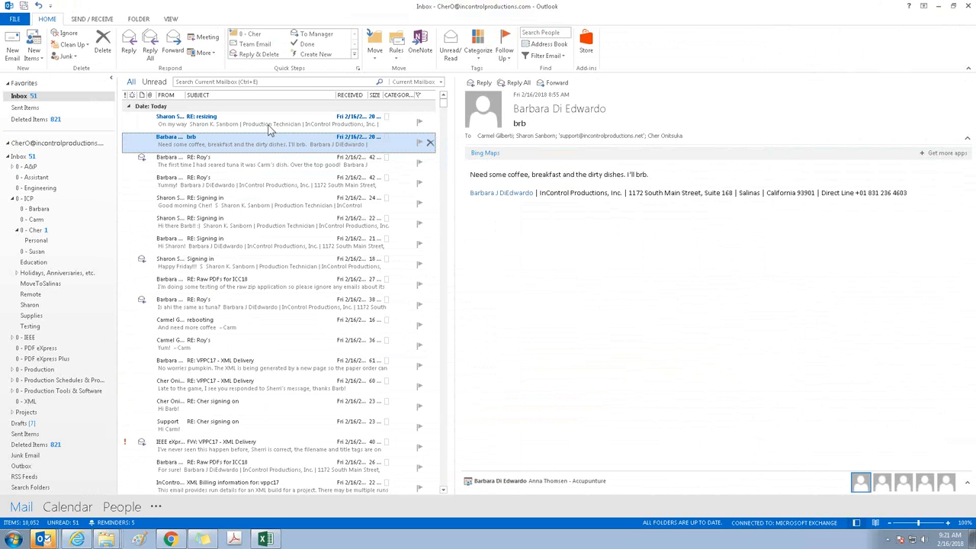
left_click(270, 130)
key("Delete")
key("Delete")
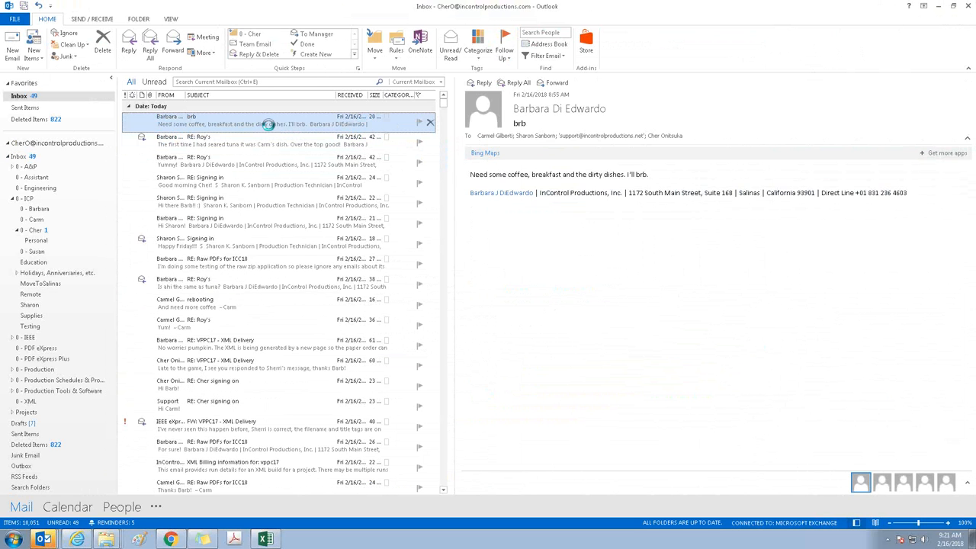
left_click(939, 9)
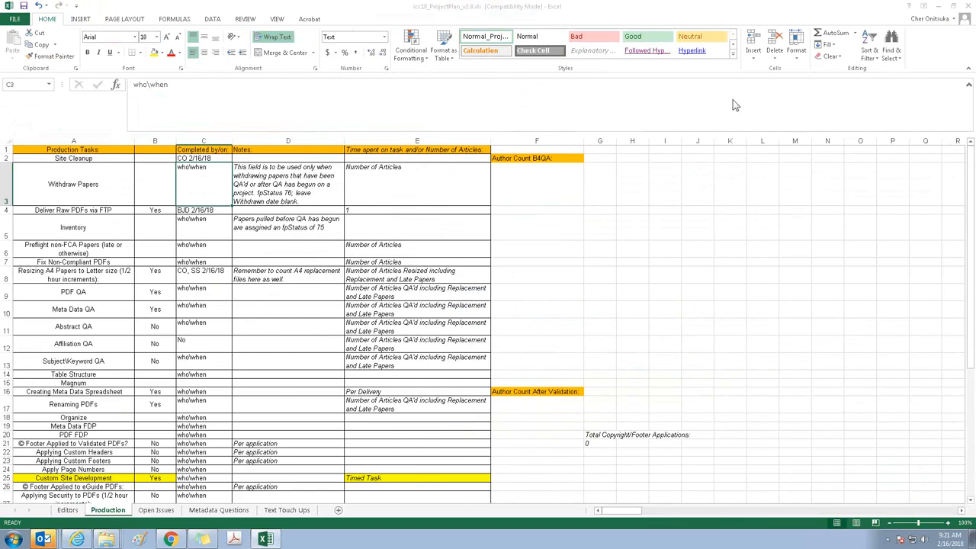
Minimize the project plan workbook and open the PDFs folder inside ICC18 on the V: drive
left_click(937, 6)
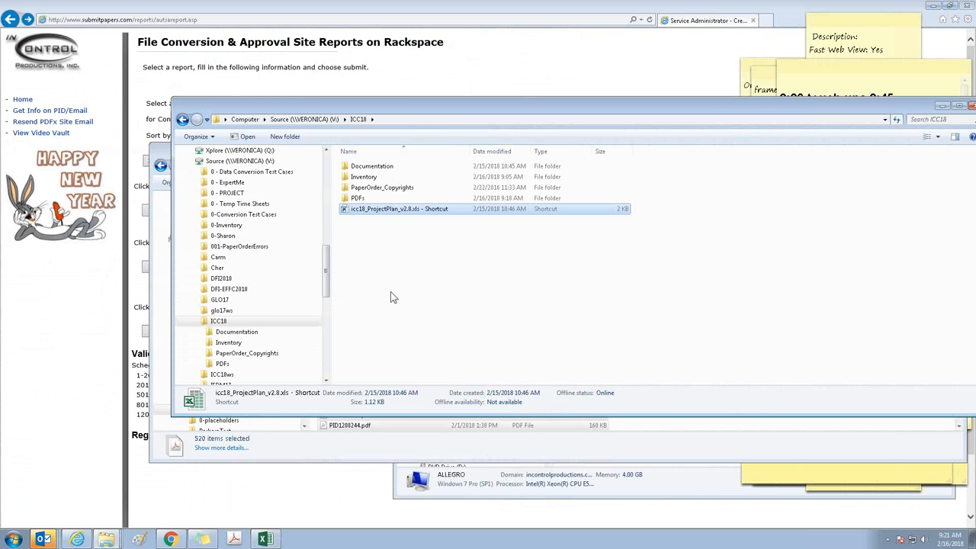
left_click(163, 449)
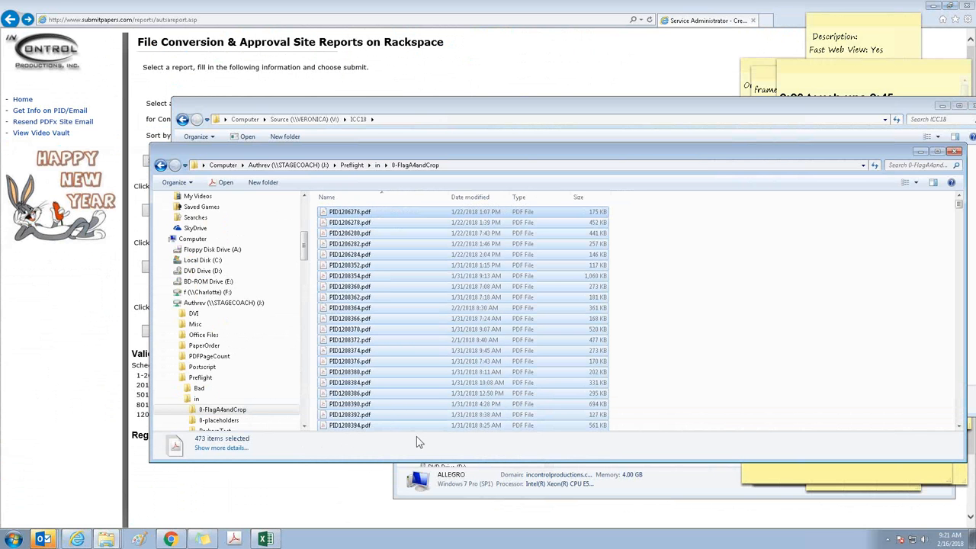
left_click(450, 109)
double_click(358, 197)
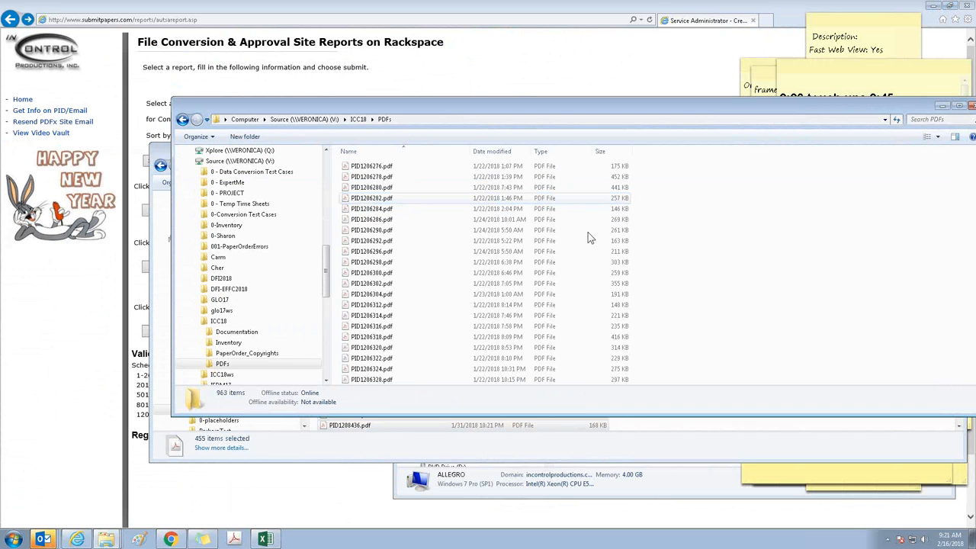
Create a new folder named A4Cropped inside the ICC18 PDFs folder
right_click(723, 224)
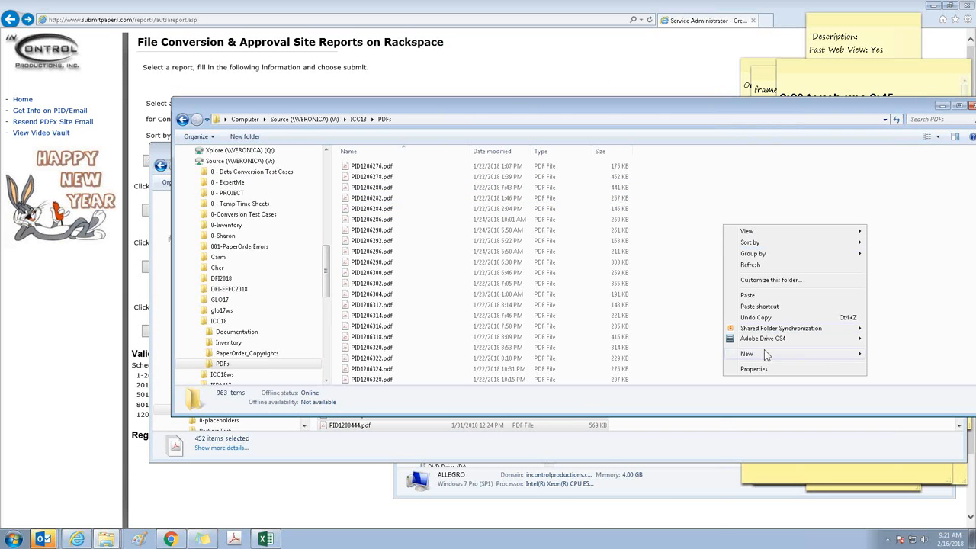
mouse_move(767, 354)
left_click(690, 354)
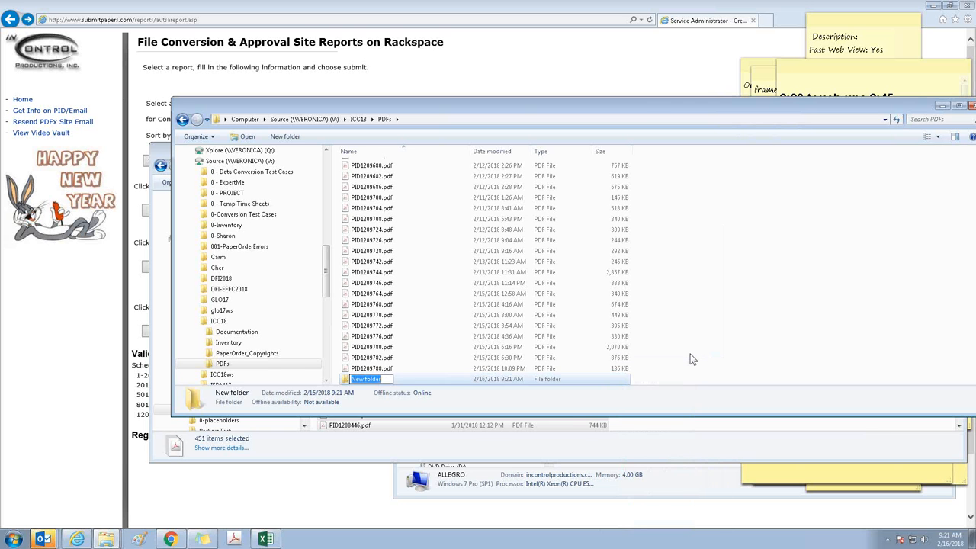
type("A4C")
type("ropped")
key("Return")
Create a second folder named A4Org inside the ICC18 PDFs folder
right_click(684, 204)
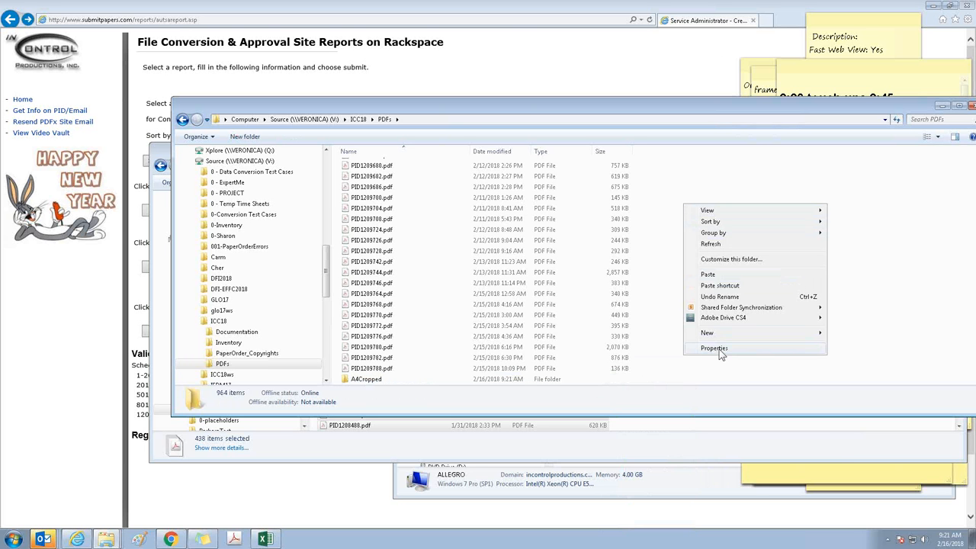
mouse_move(721, 334)
left_click(829, 337)
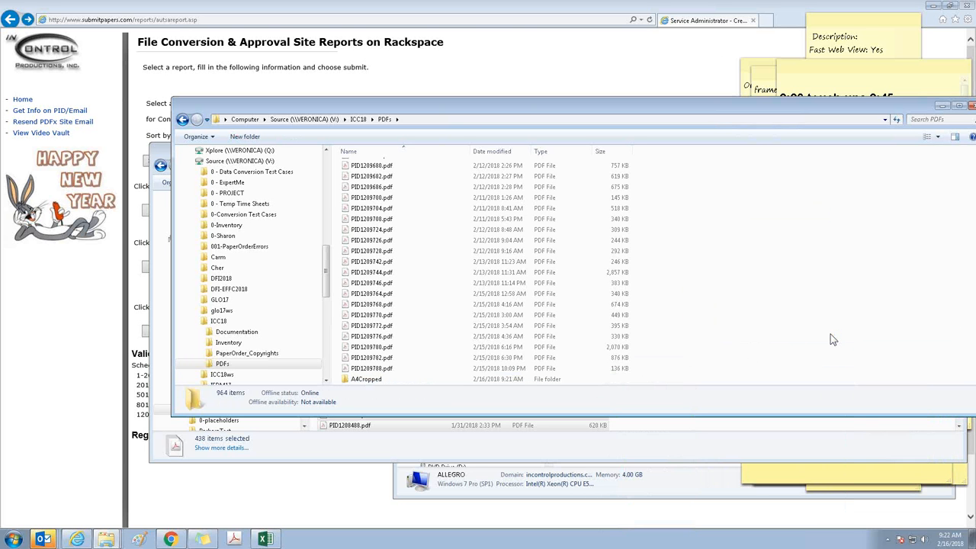
type("A4Cro")
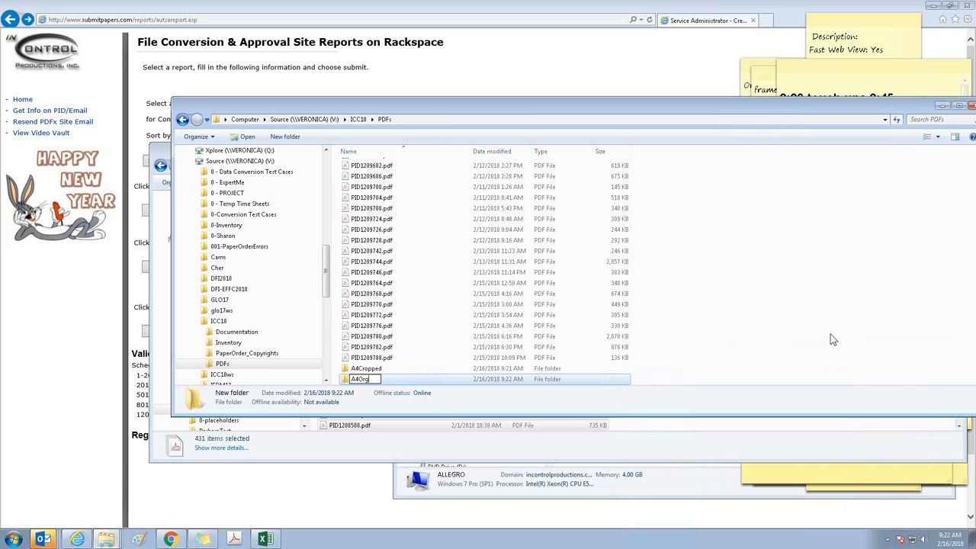
key("Return")
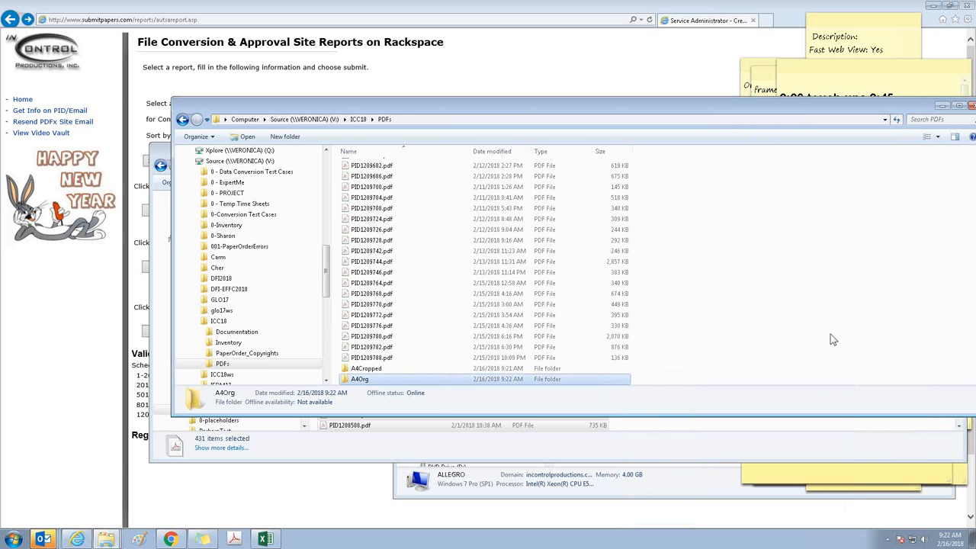
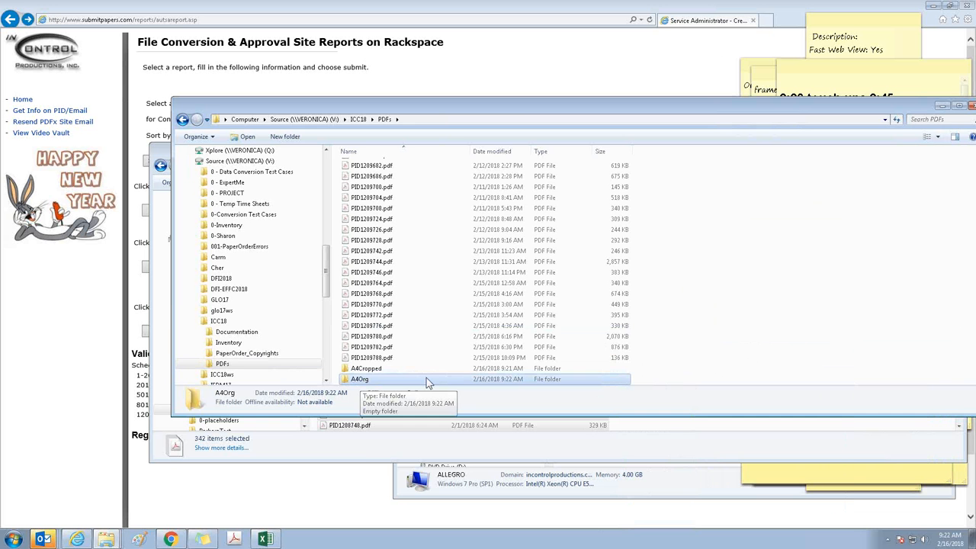
Start UltraEdit with a blank document and minimize it
left_click(357, 447)
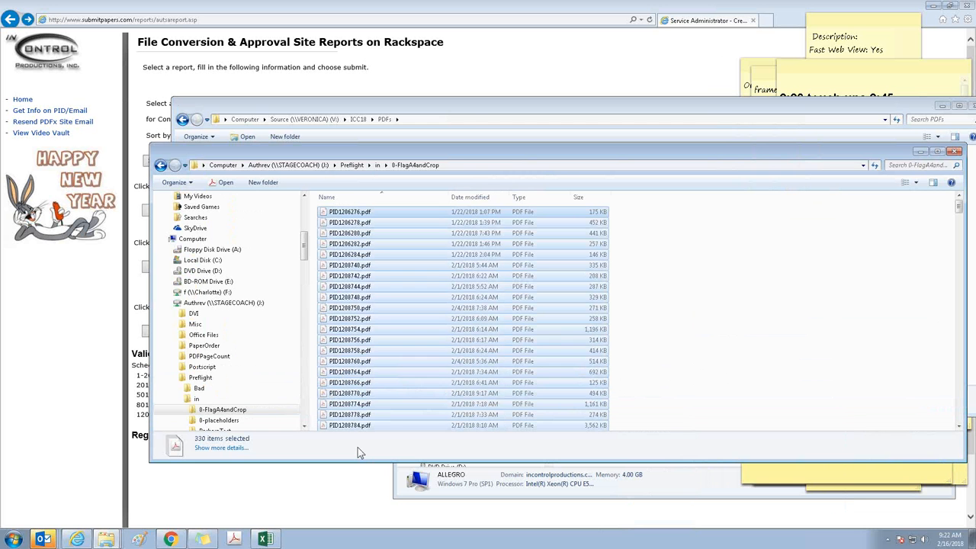
left_click(472, 118)
left_click(13, 539)
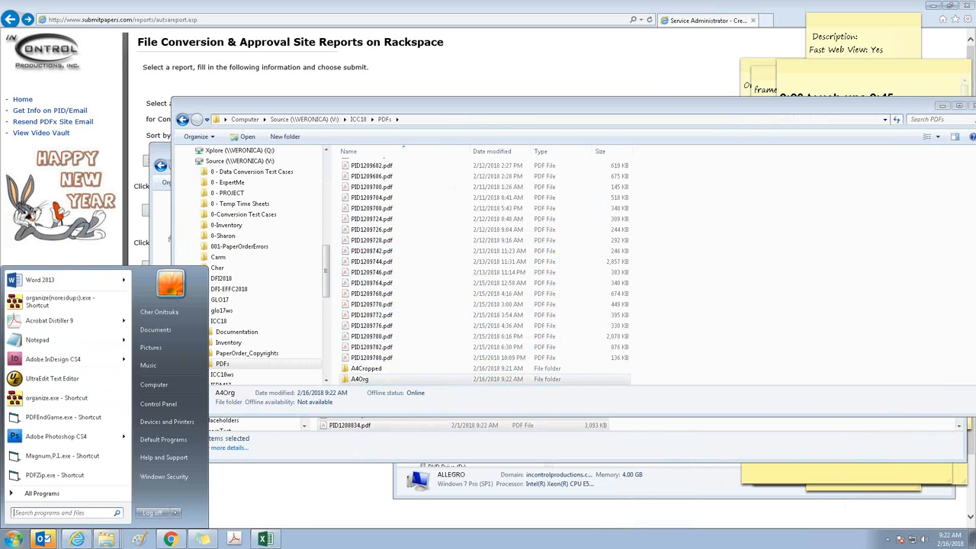
left_click(64, 376)
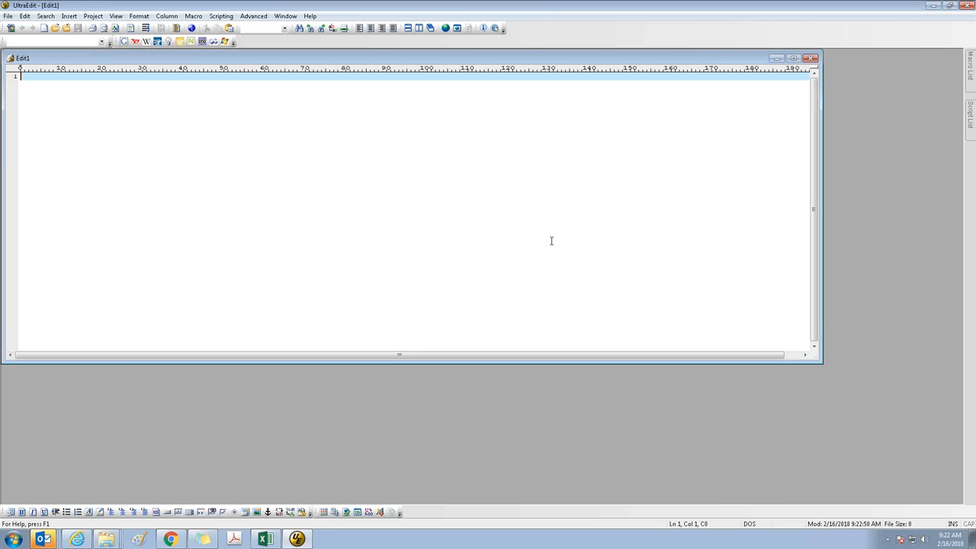
left_click(933, 6)
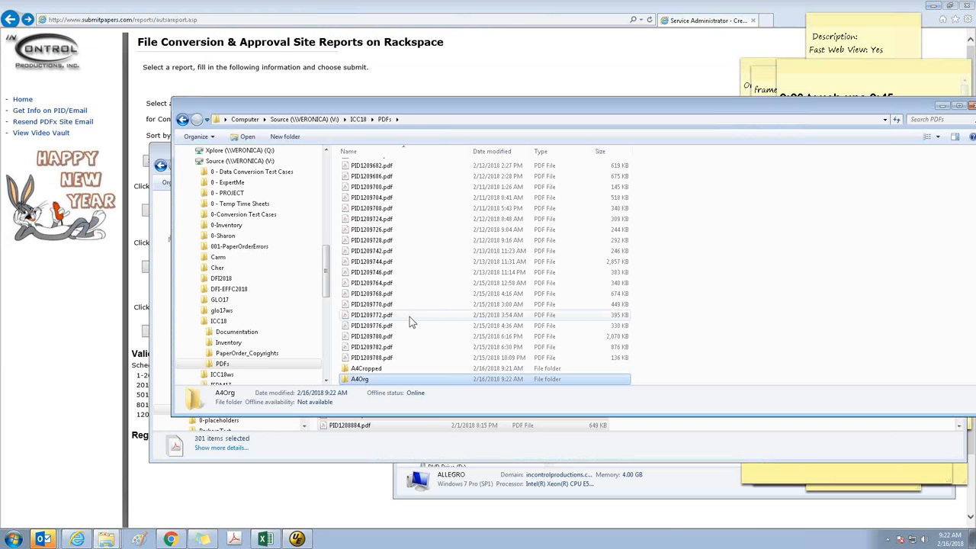
Switch to Excel and create a new blank workbook
left_click(265, 538)
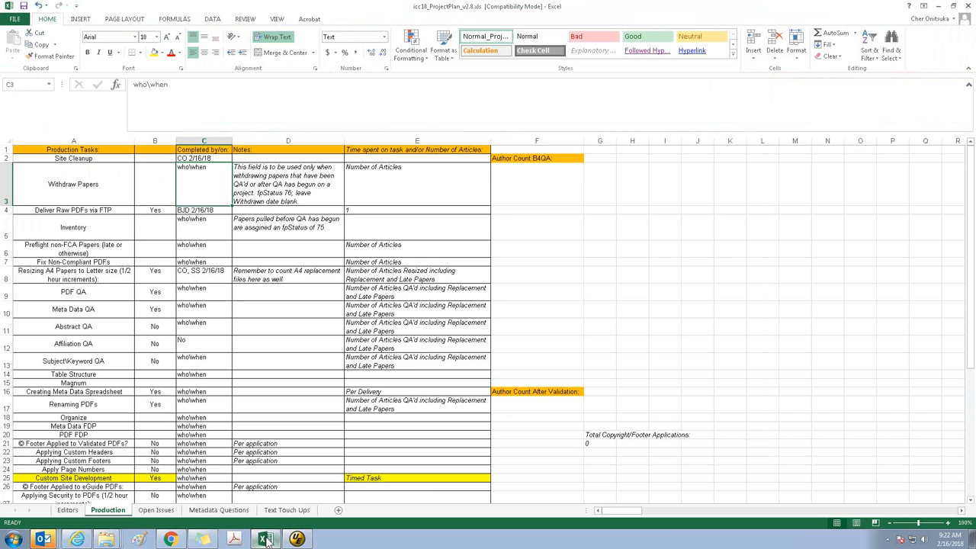
left_click(11, 19)
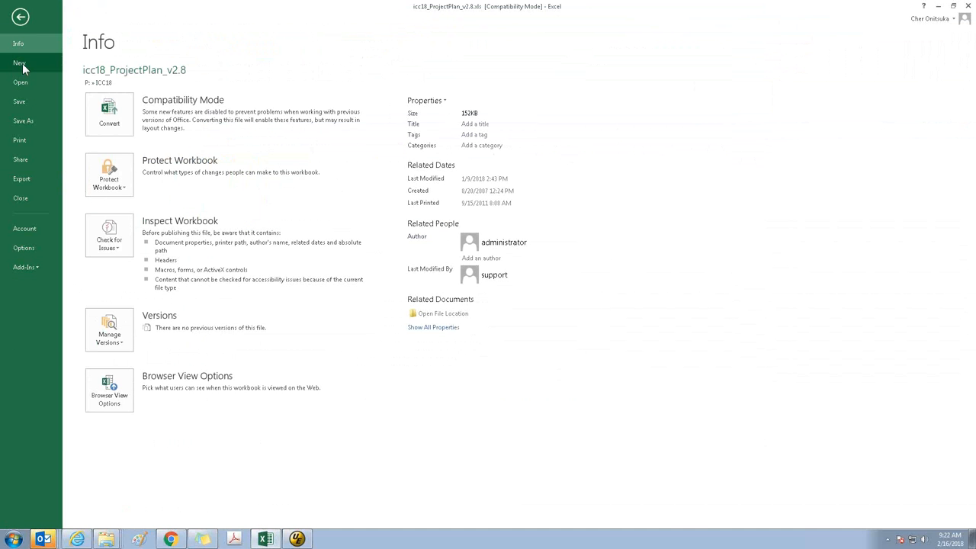
left_click(25, 64)
left_click(122, 189)
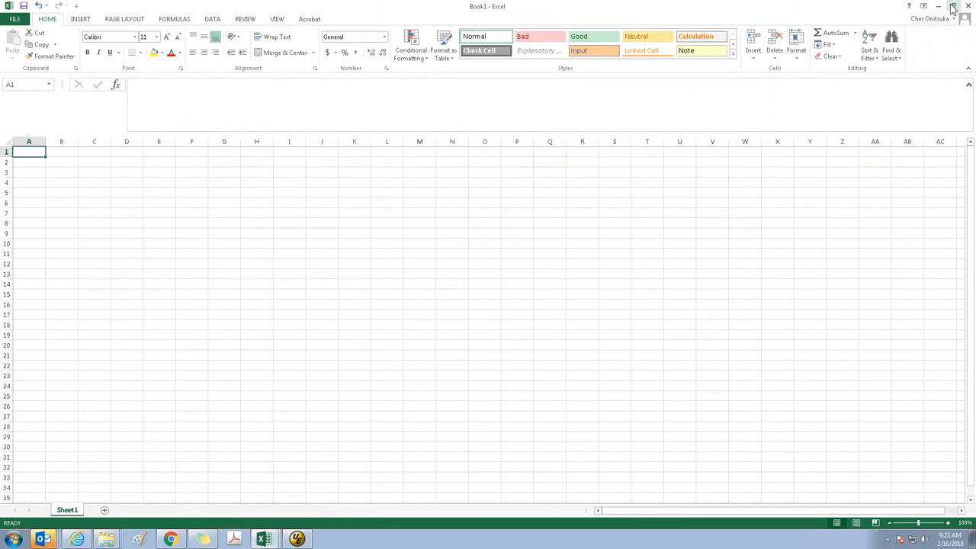
Switch to the Computer folder window, open W:\Validation\In\icc18, and select its full path for copying
left_click(106, 539)
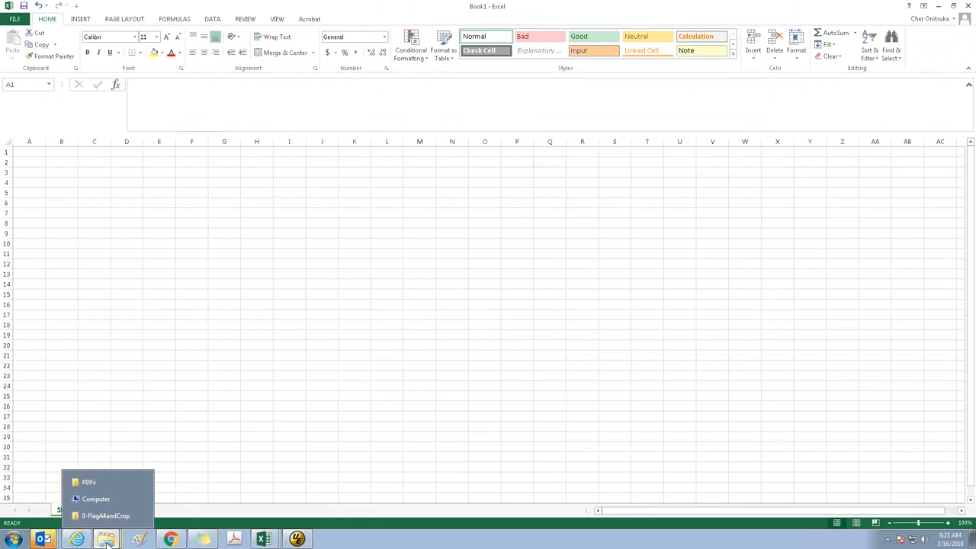
left_click(97, 499)
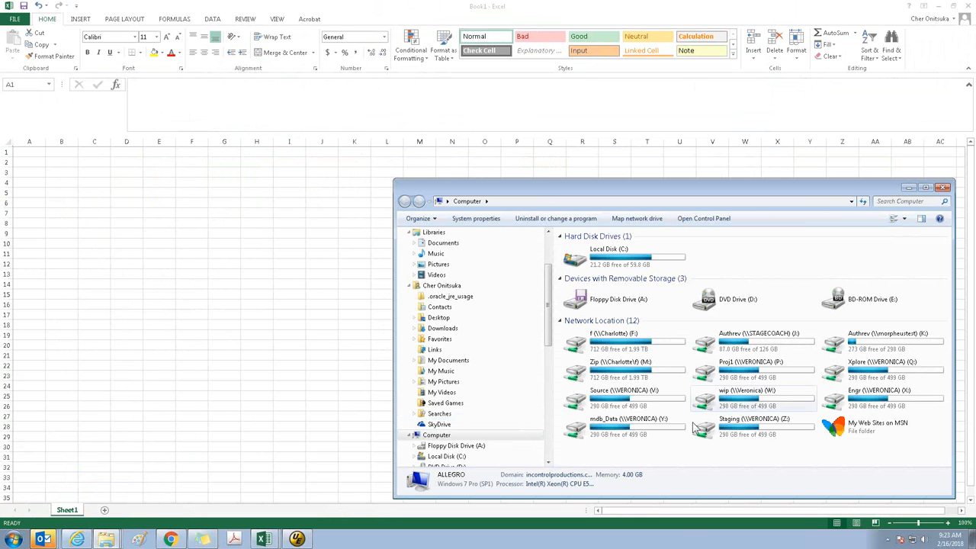
double_click(776, 400)
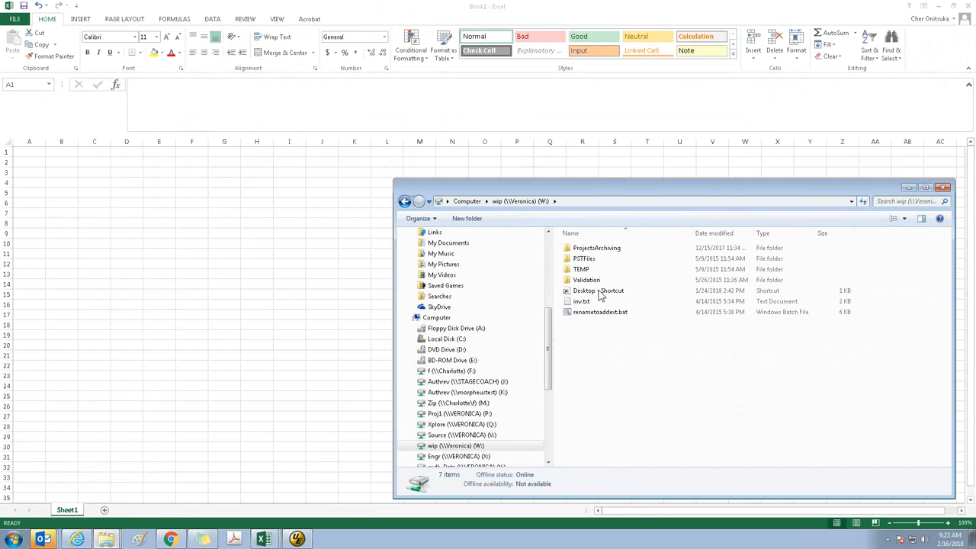
double_click(588, 280)
left_click(574, 250)
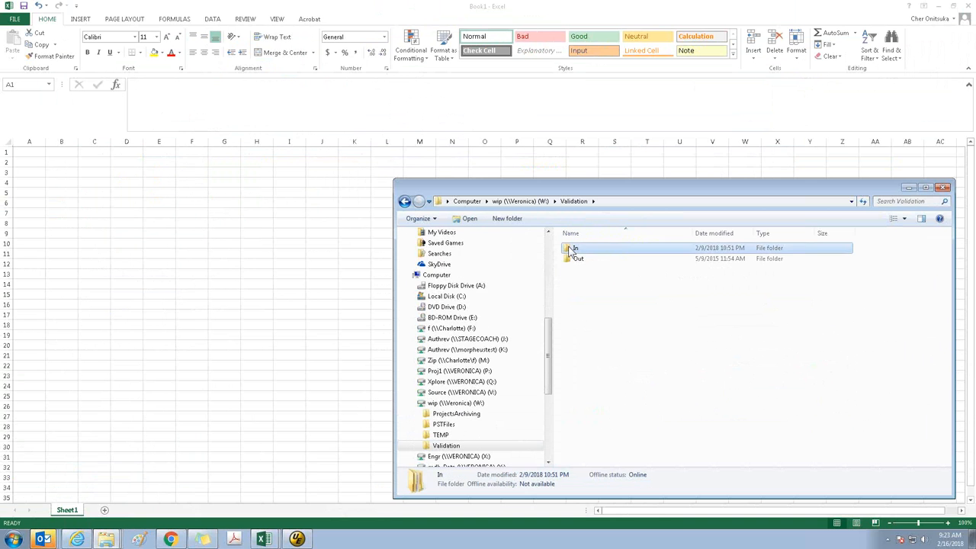
double_click(572, 251)
double_click(585, 344)
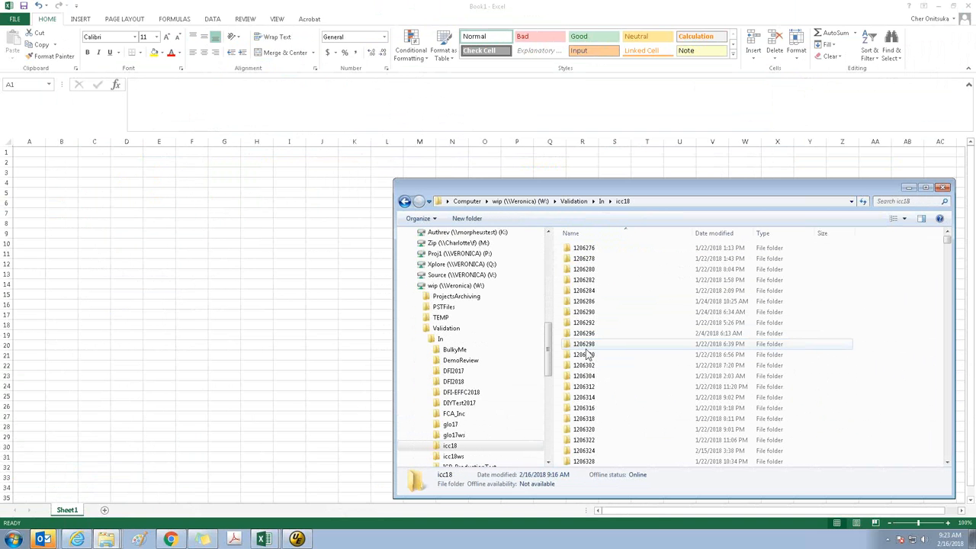
left_click(700, 201)
key("ctrl+c")
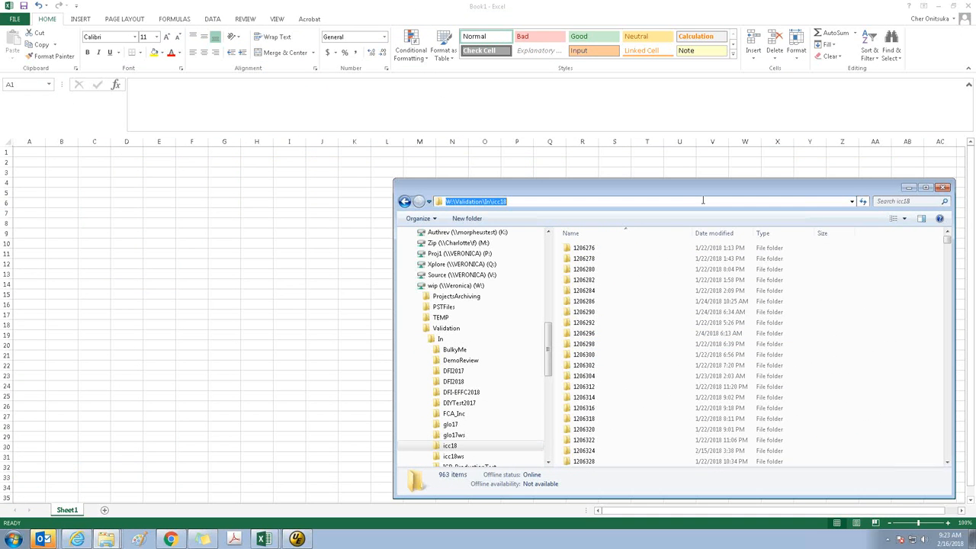
Enter the path W:\Validation\In\icc18\ in cell B1 of the blank workbook and fit column B to it
left_click(29, 155)
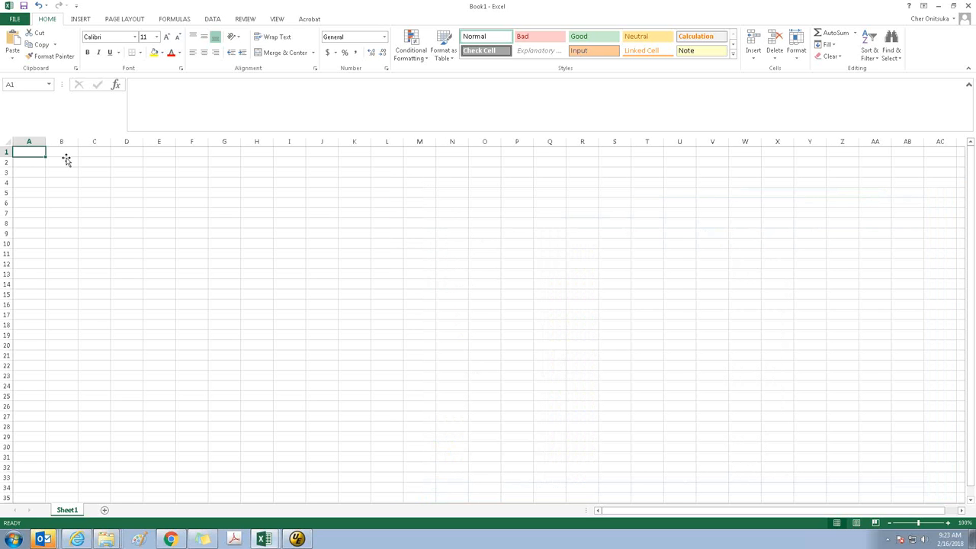
double_click(70, 153)
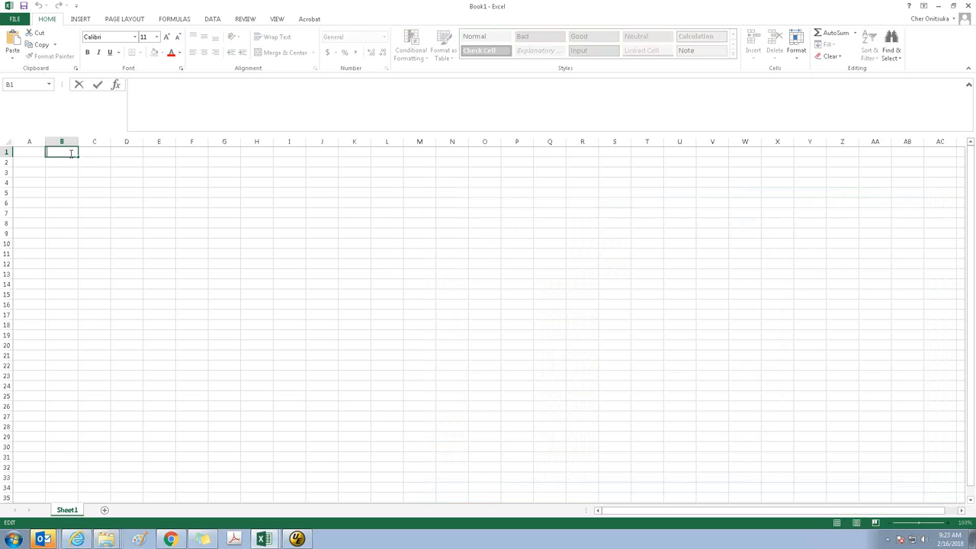
key("ctrl+v")
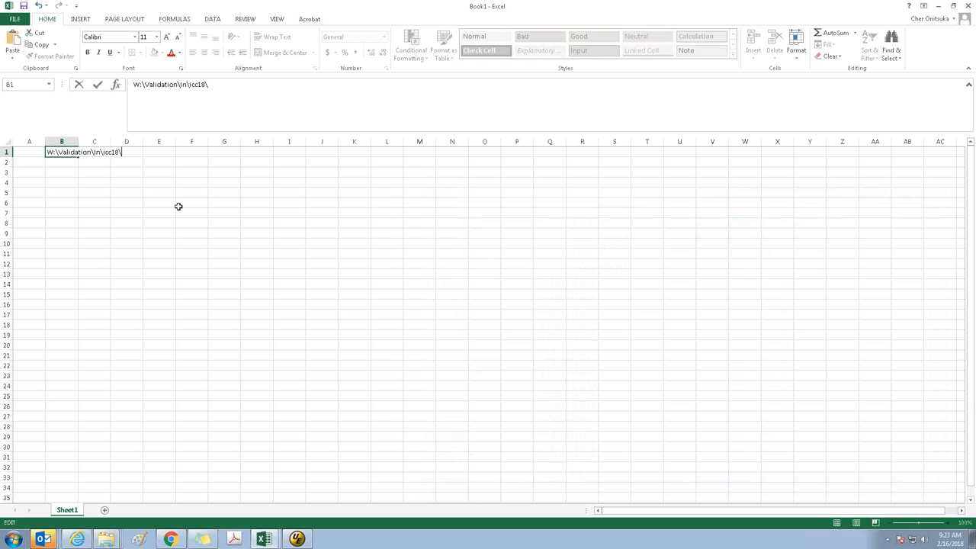
key("Return")
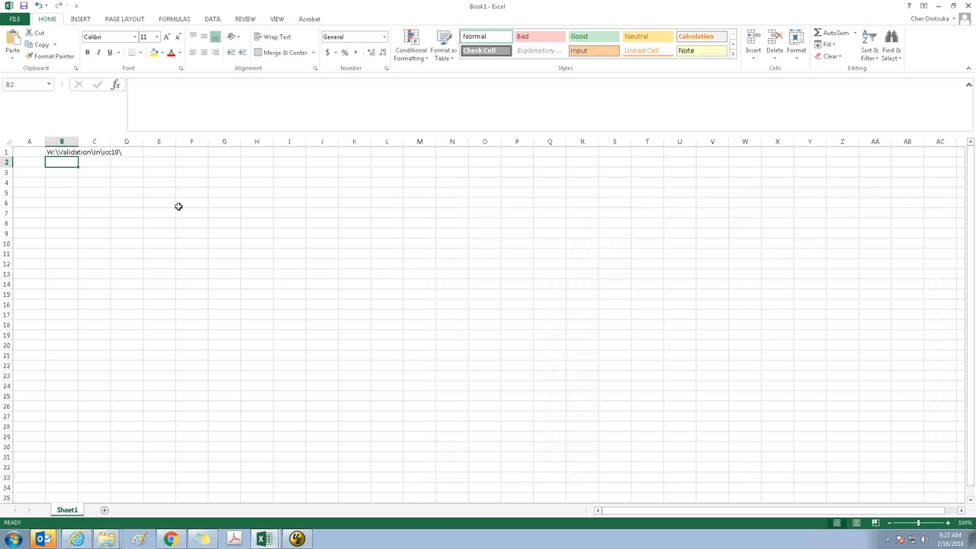
double_click(78, 142)
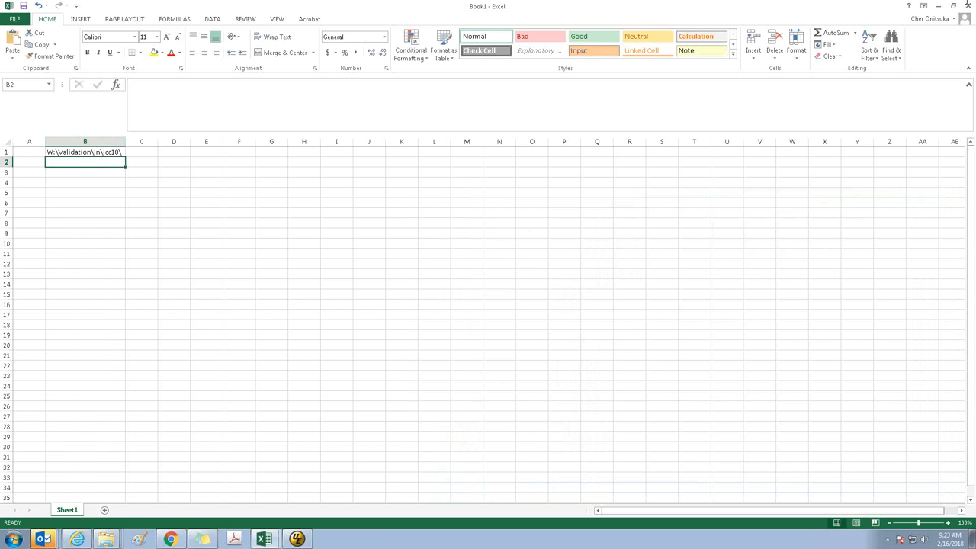
Minimize both Excel workbooks, reposition the PDFs folder window, and bring the 0-FlagA4andCrop input folder forward to monitor its processing
left_click(938, 6)
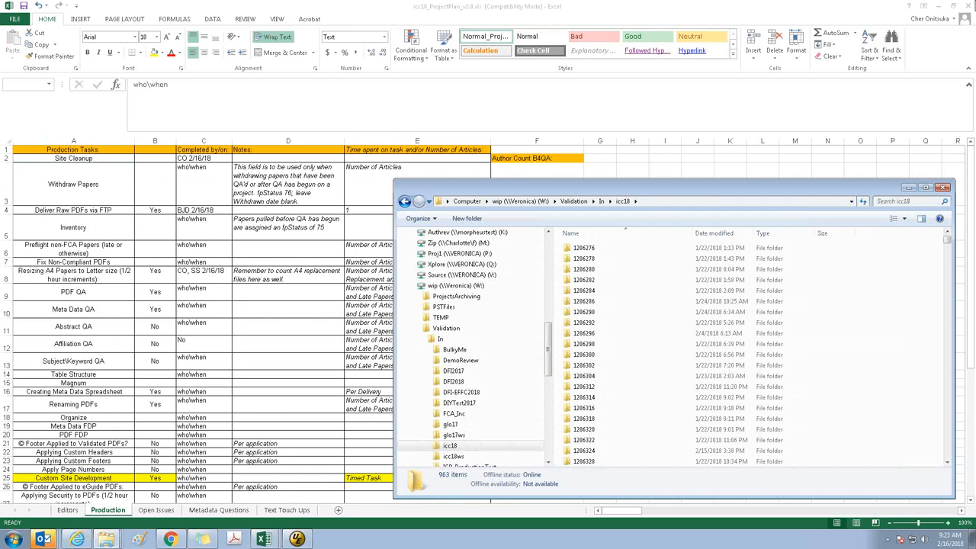
left_click(937, 7)
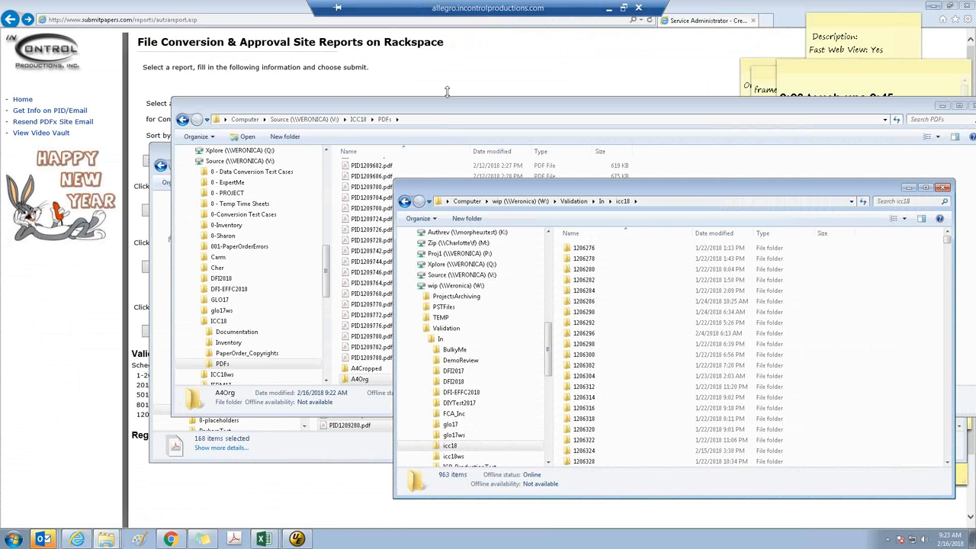
left_click_drag(450, 111, 445, 145)
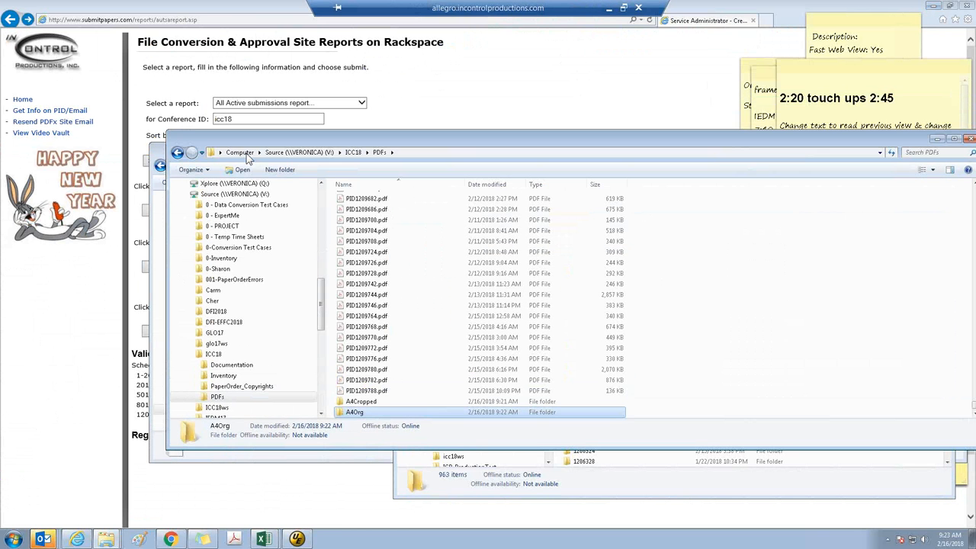
left_click(157, 151)
left_click(776, 319)
left_click(776, 318)
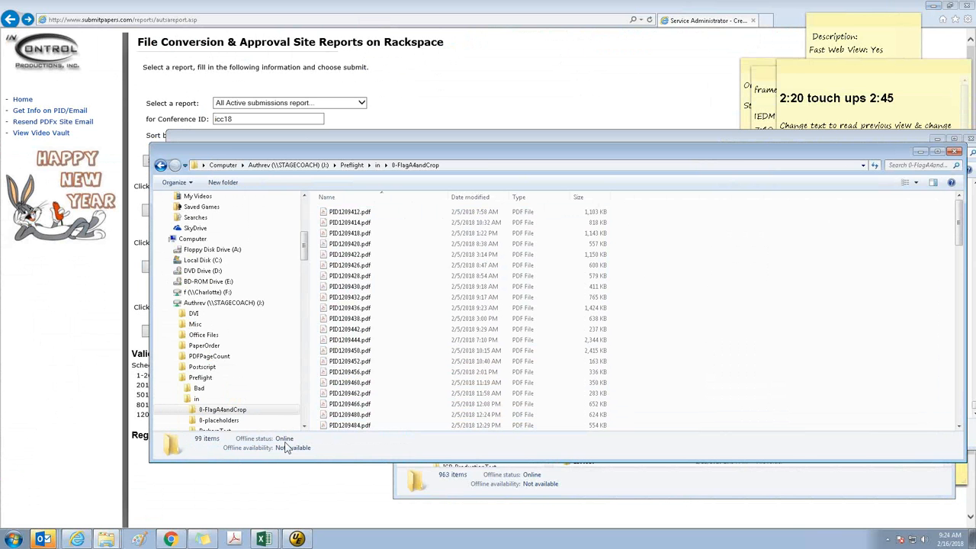
Open the A4Cropped folder inside the ICC18 PDFs folder and move its window clear of the other folder windows
left_click(308, 137)
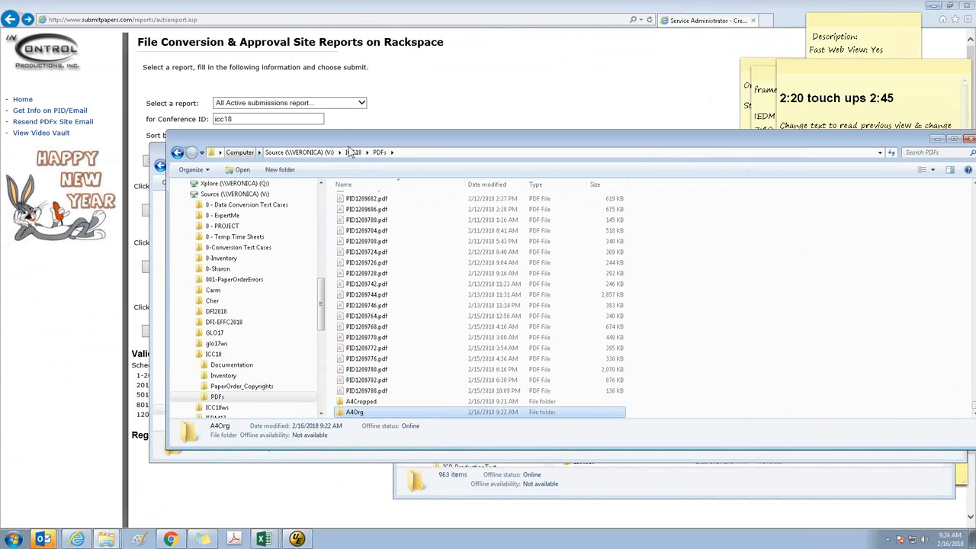
left_click(445, 154)
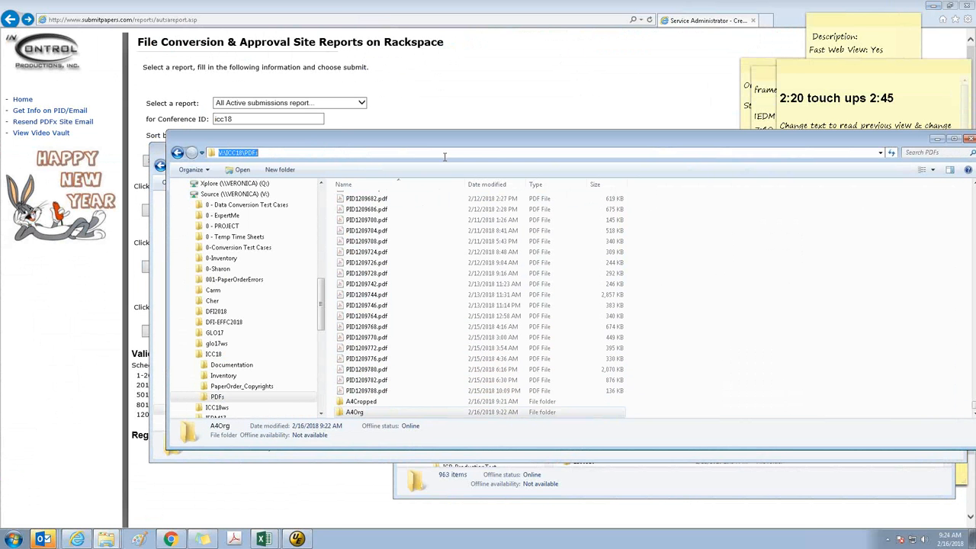
double_click(361, 401)
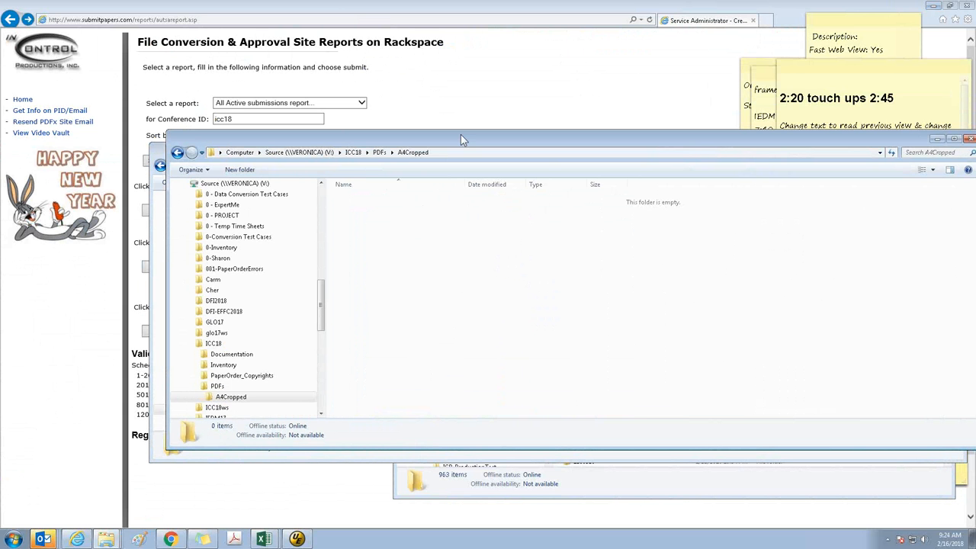
left_click_drag(461, 134, 363, 22)
Look inside the 1206298 folder of Validation\In\icc18 and return to the icc18 folder
left_click(489, 496)
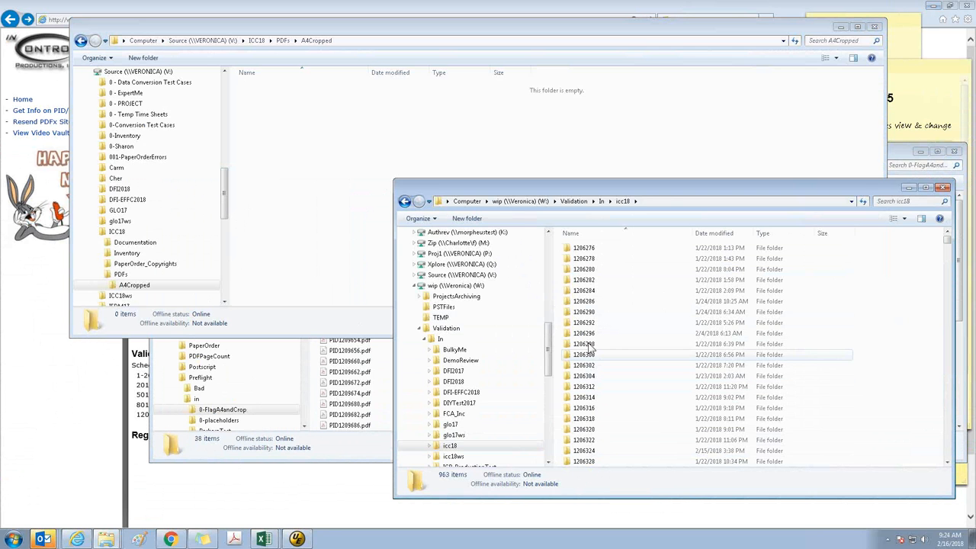
double_click(584, 344)
left_click(404, 201)
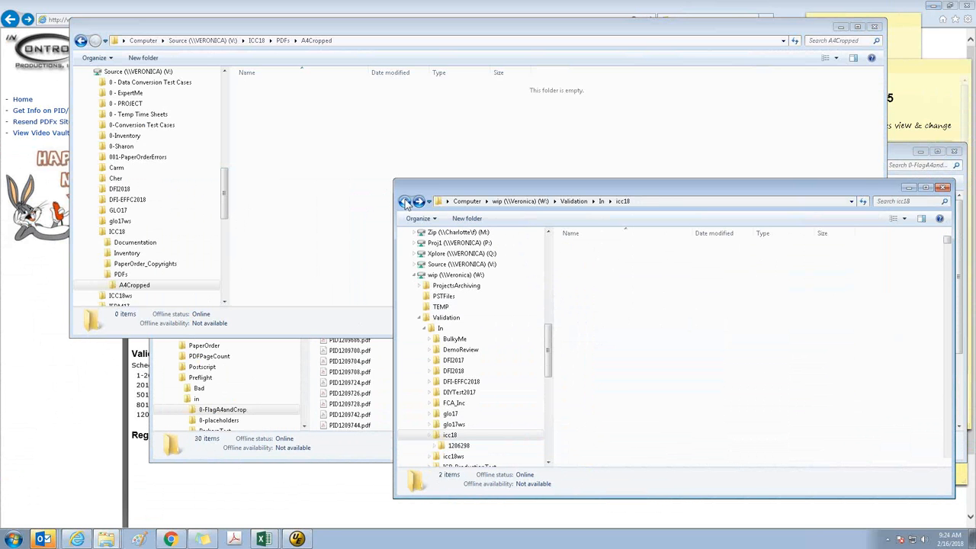
Open the LetterOrig folder under Preflight\out\0-FlagA4andCrop on the J: drive to check its file count
left_click(304, 442)
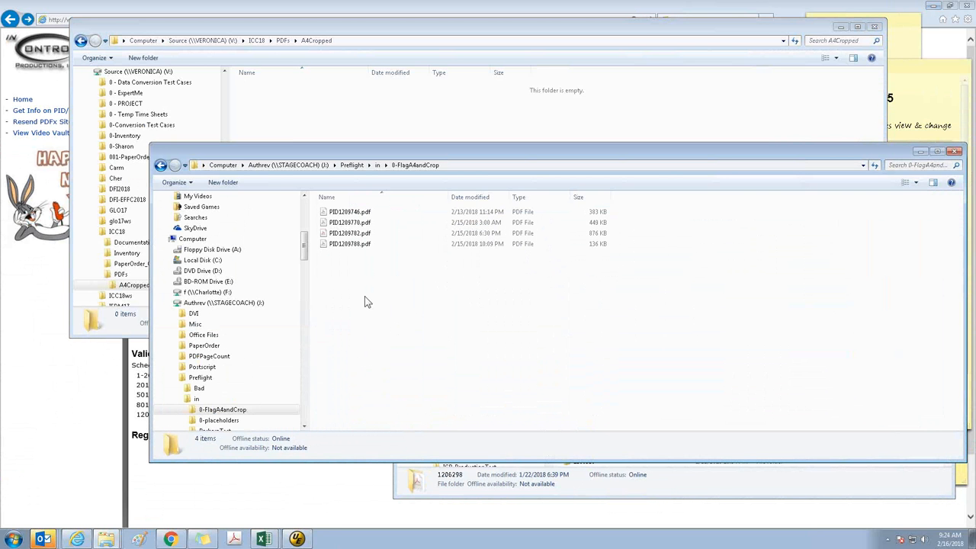
left_click(180, 399)
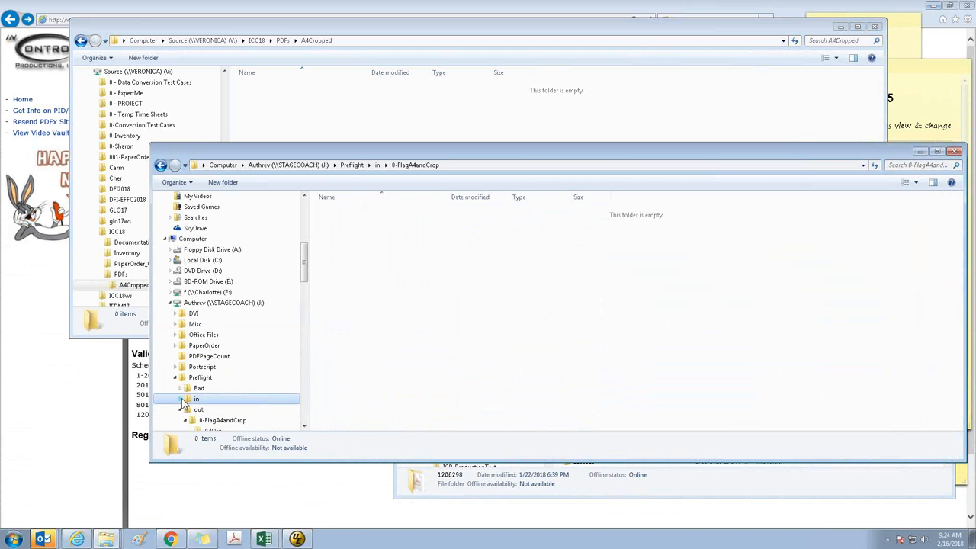
left_click(200, 409)
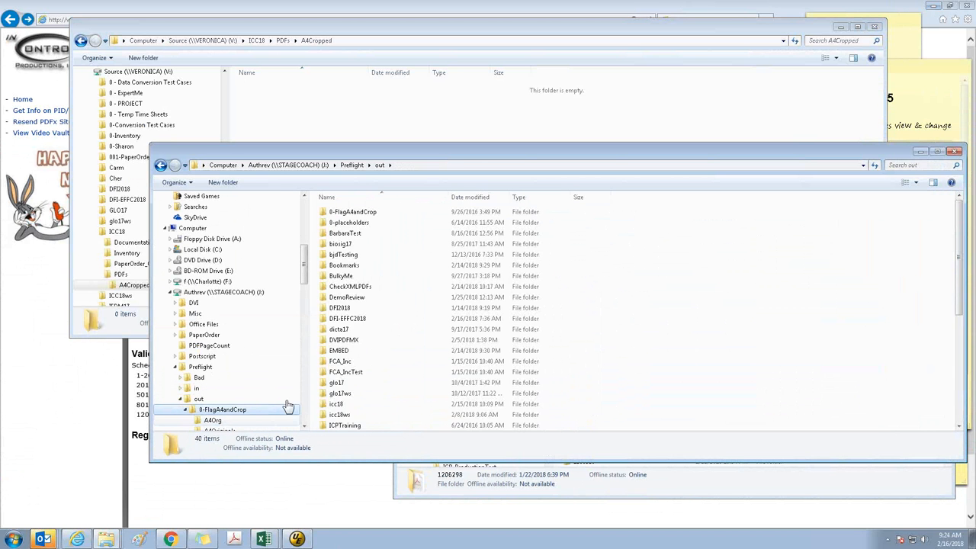
left_click(218, 409)
double_click(346, 268)
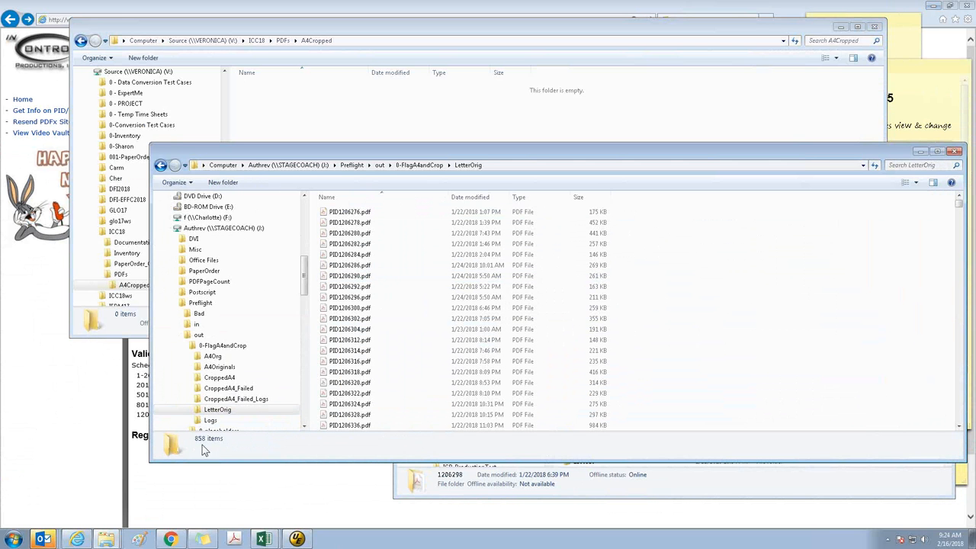
Open Calculator and add the LetterOrig and A4Originals file counts, 858 + 105
left_click(9, 538)
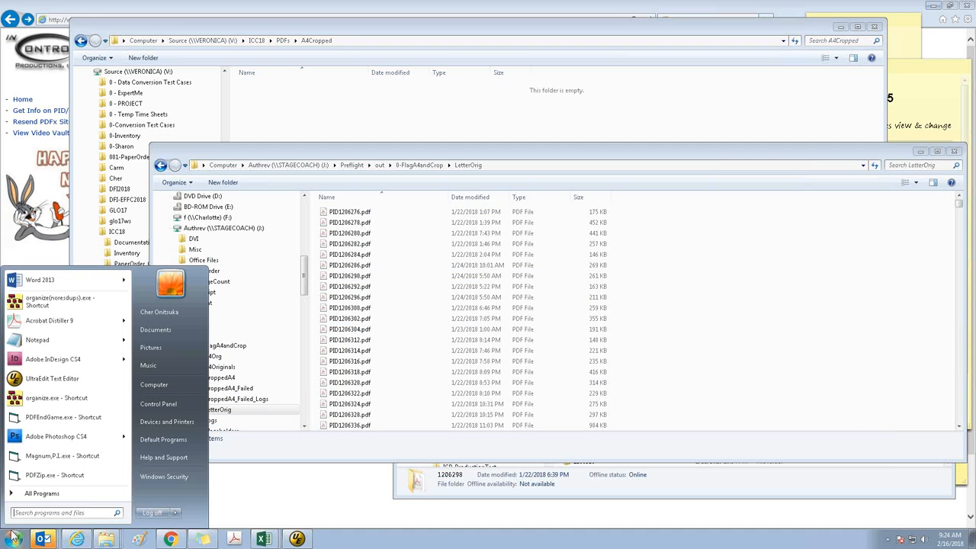
type("calc")
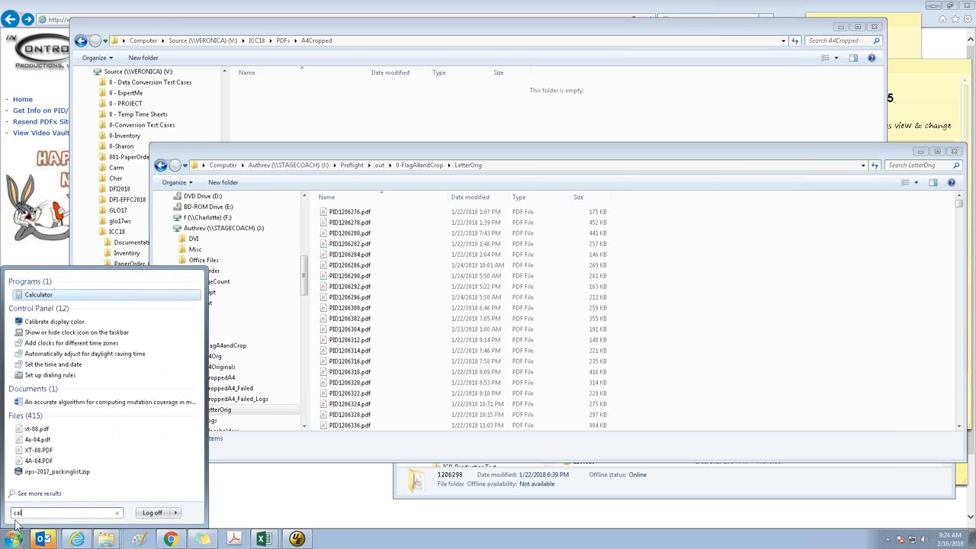
key("Return")
type("858")
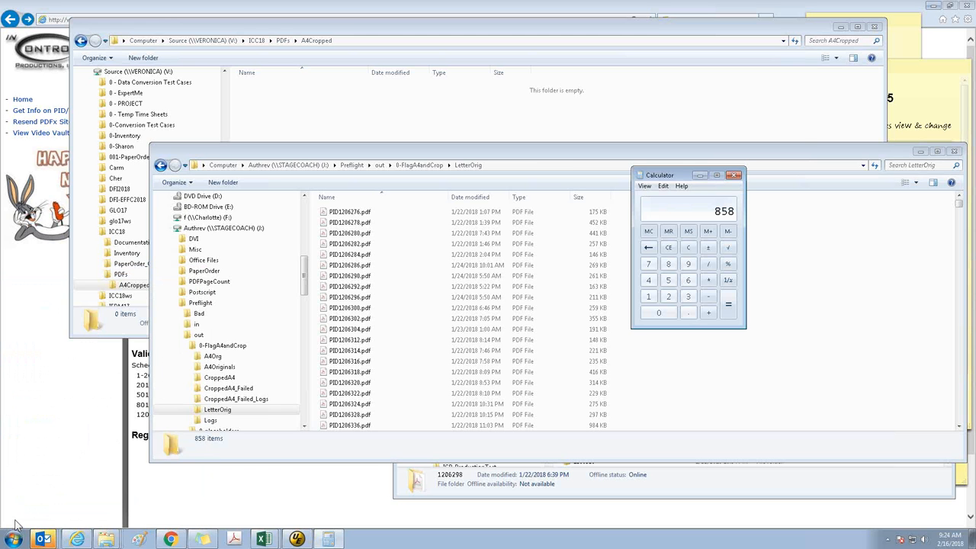
left_click(221, 356)
left_click(244, 365)
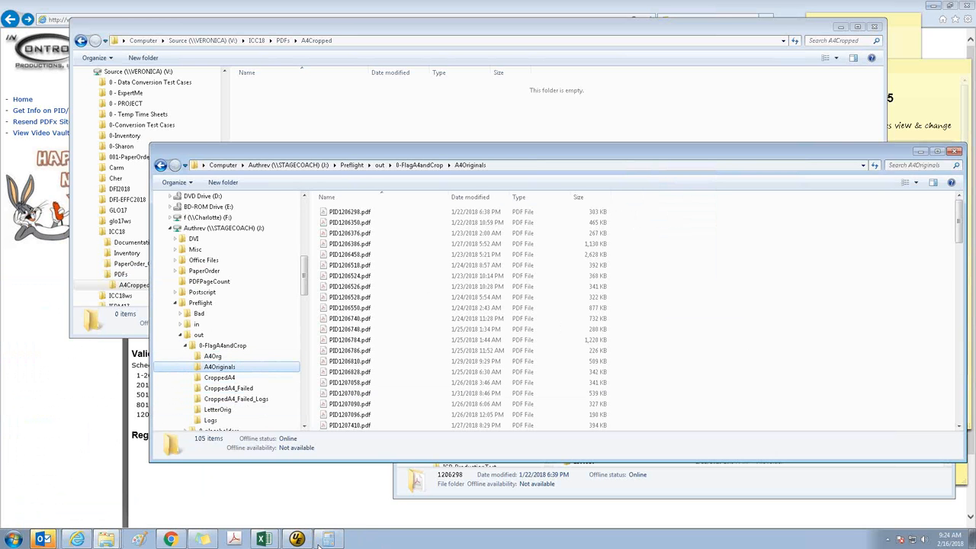
key("alt+Tab")
type("+105")
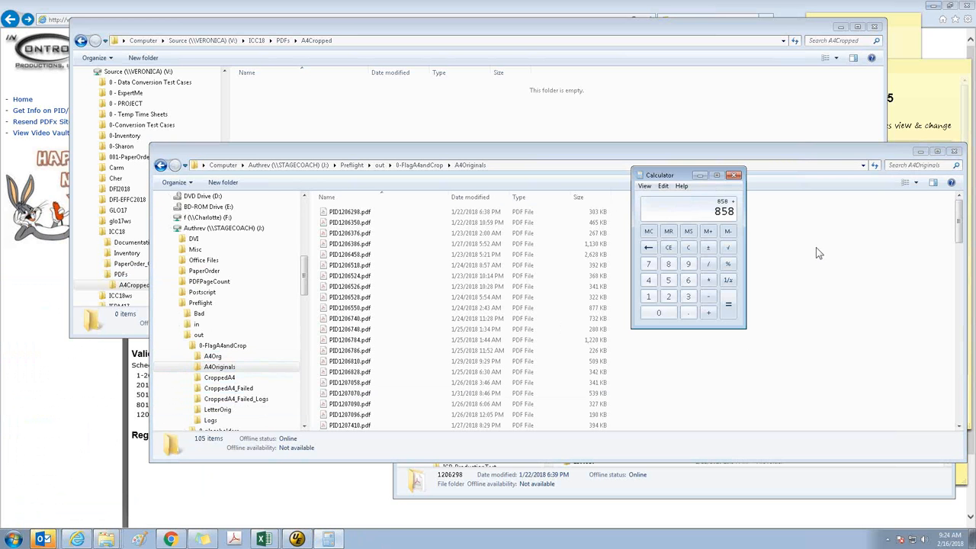
key("Return")
Compare the calculated sum with the file count in the sticky note and close Calculator
key("alt+Tab")
left_click(760, 233)
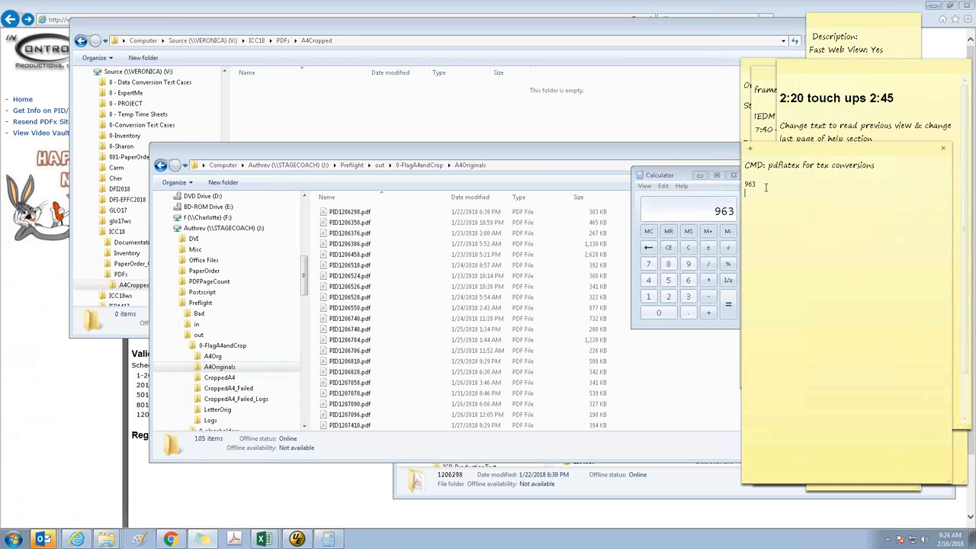
left_click(675, 180)
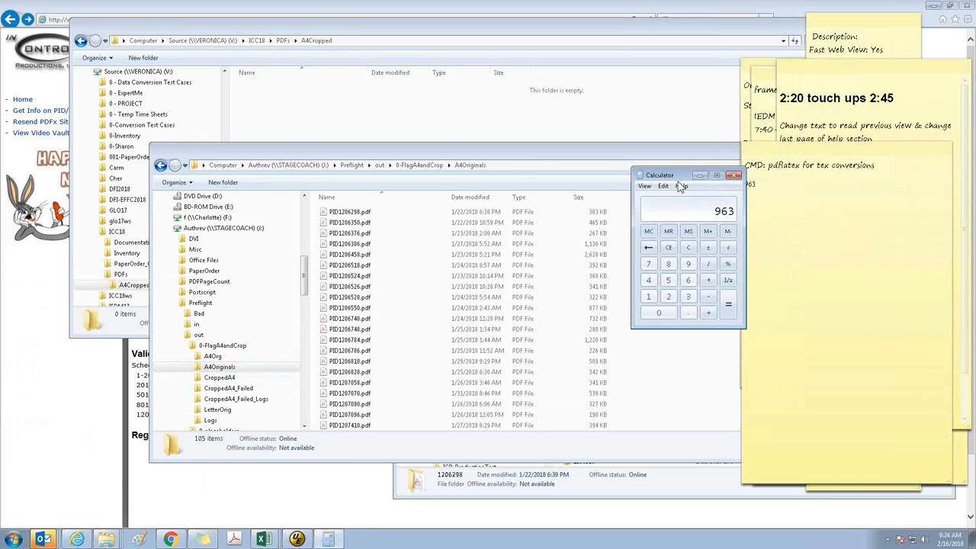
left_click(734, 176)
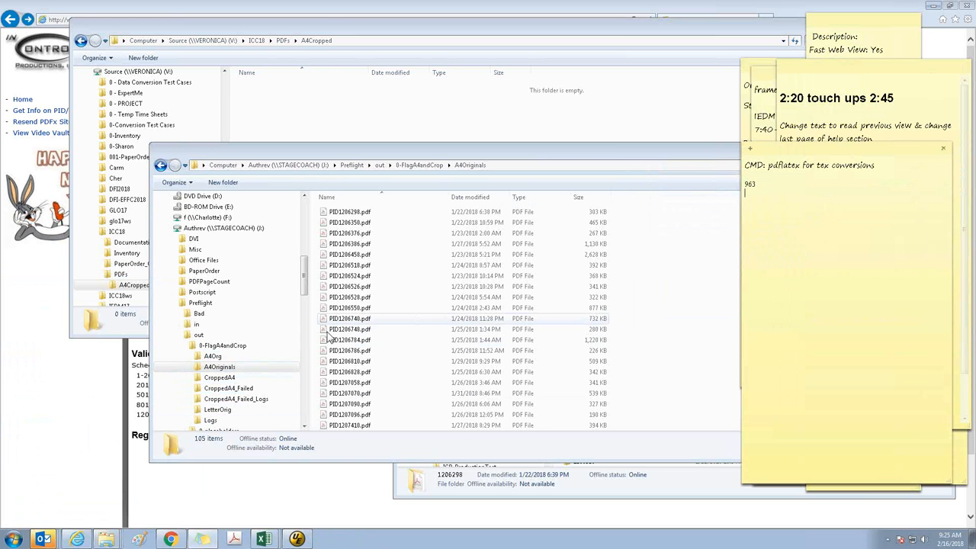
Permanently delete all PDFs in the LetterOrig folder under Preflight\out\0-FlagA4andCrop
left_click(217, 409)
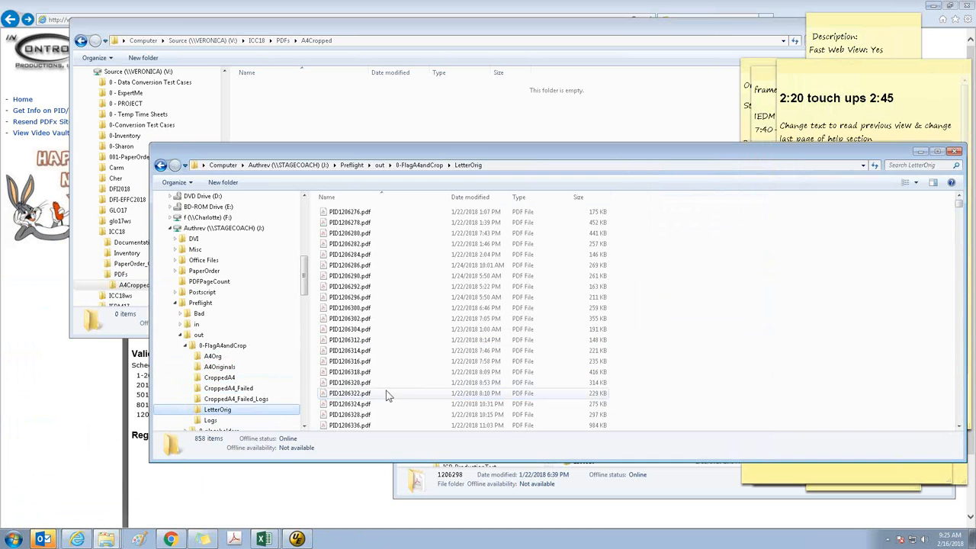
left_click(663, 336)
key("ctrl+a")
key("shift+Delete")
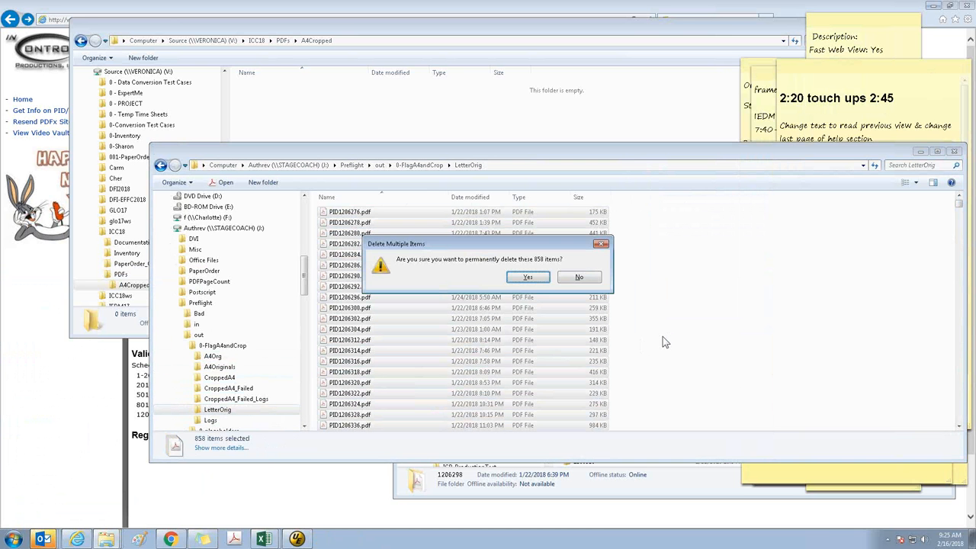
key("Return")
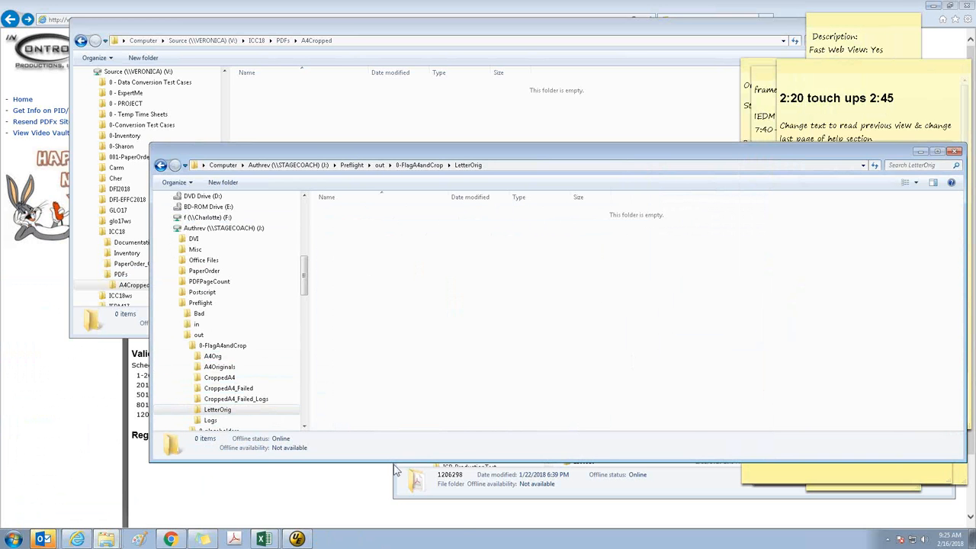
Permanently delete all PDF files directly inside the ICC18 PDFs folder, keeping the A4Cropped and A4Org subfolders
left_click(473, 492)
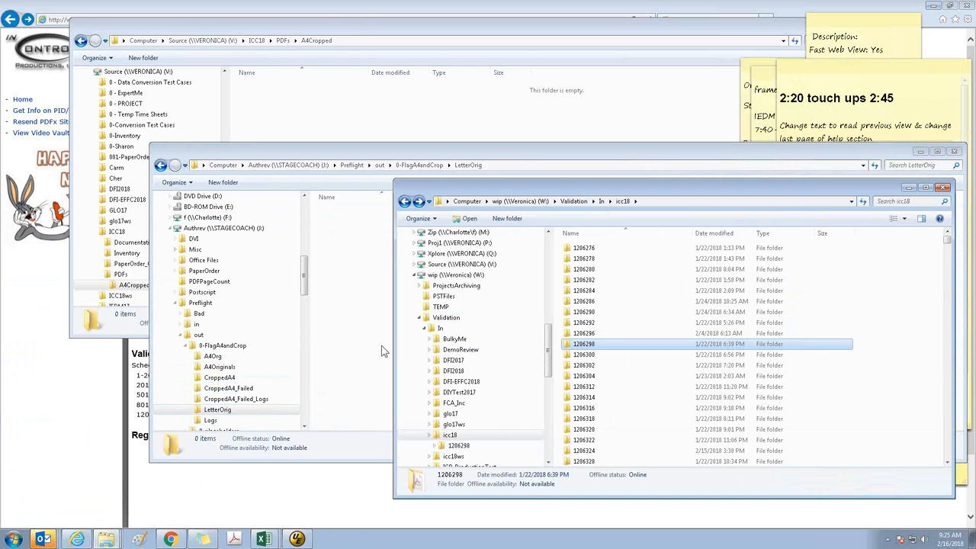
left_click(348, 118)
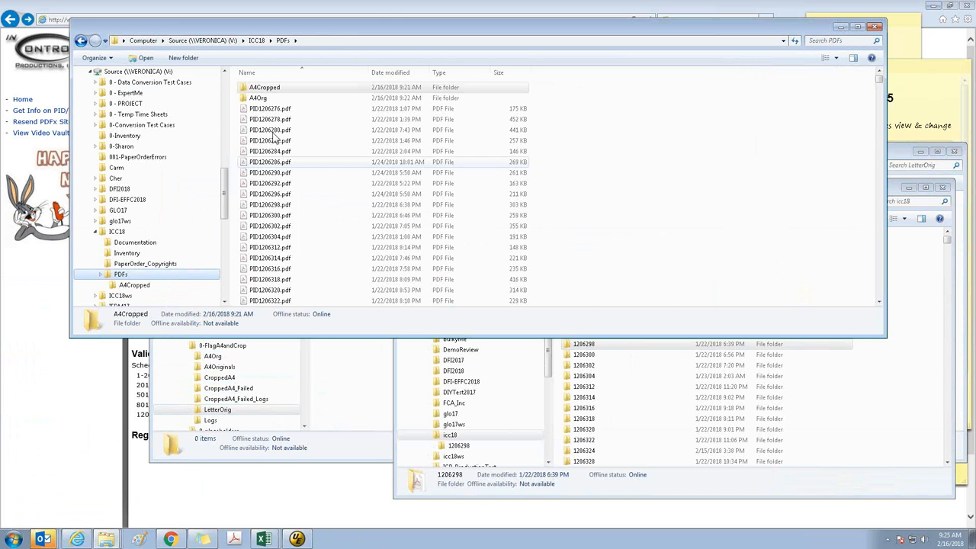
left_click(269, 109)
key("shift+End")
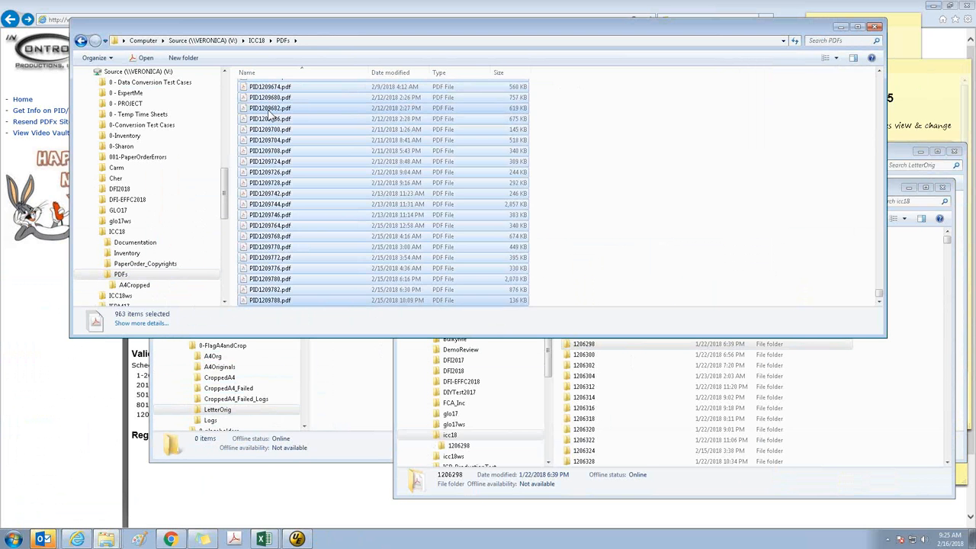
key("shift+Delete")
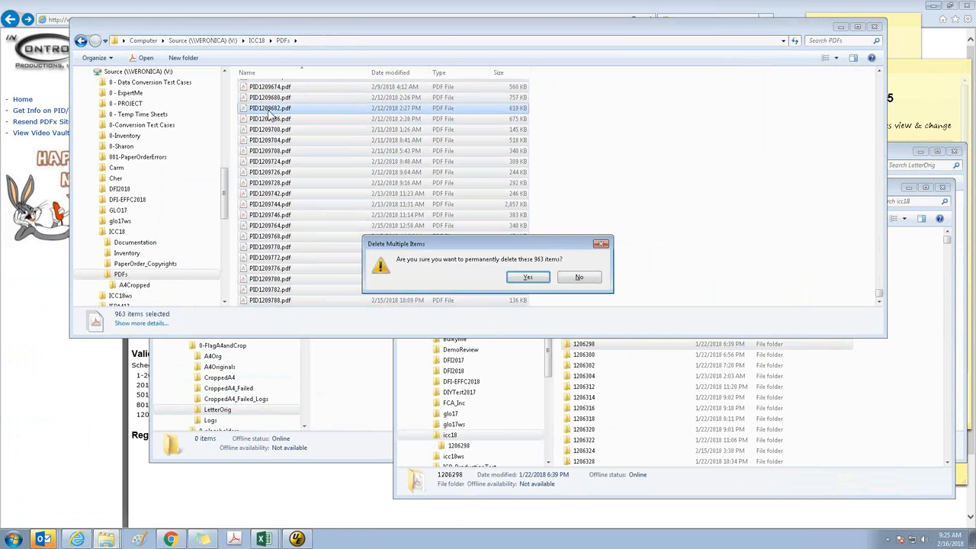
key("Return")
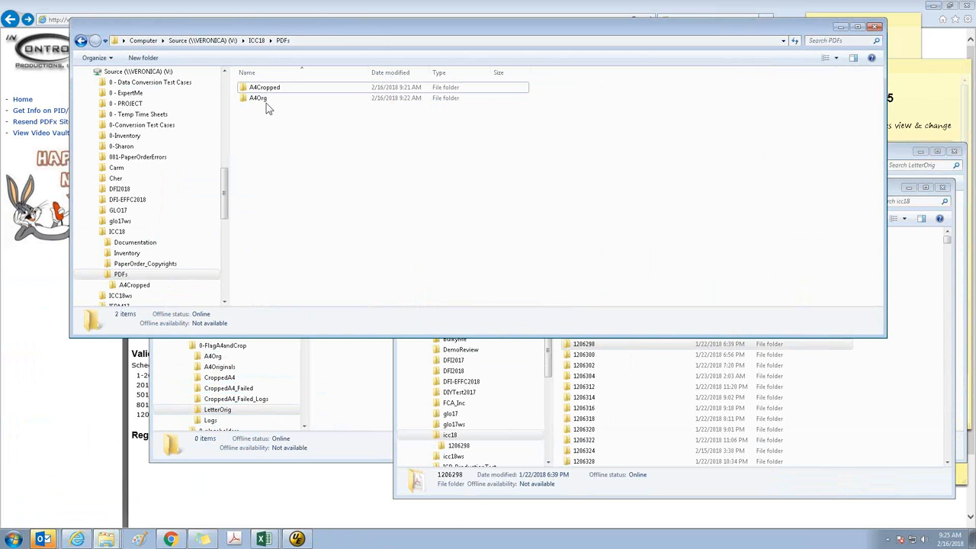
Move all PDFs from the preflight A4Originals output folder into the A4Org folder of ICC18\PDFs
double_click(271, 99)
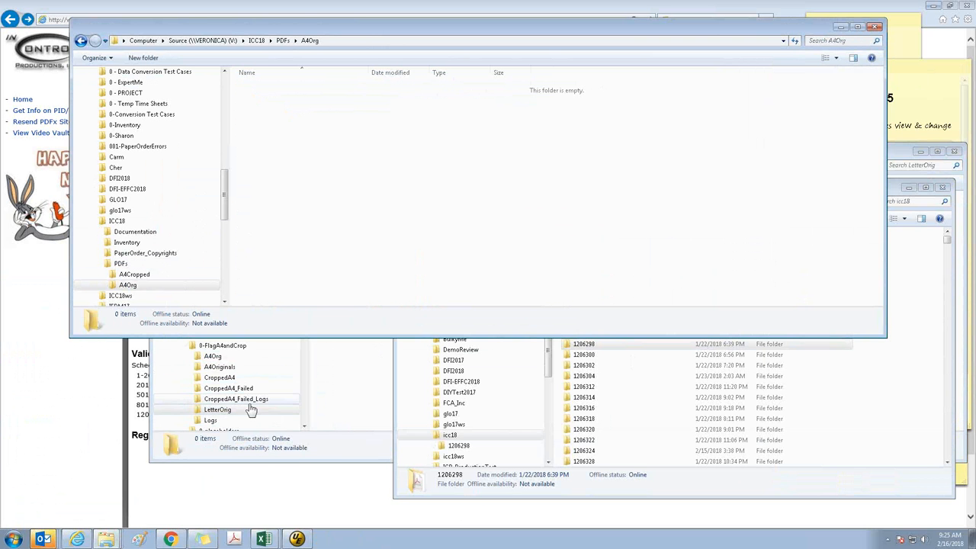
left_click(339, 463)
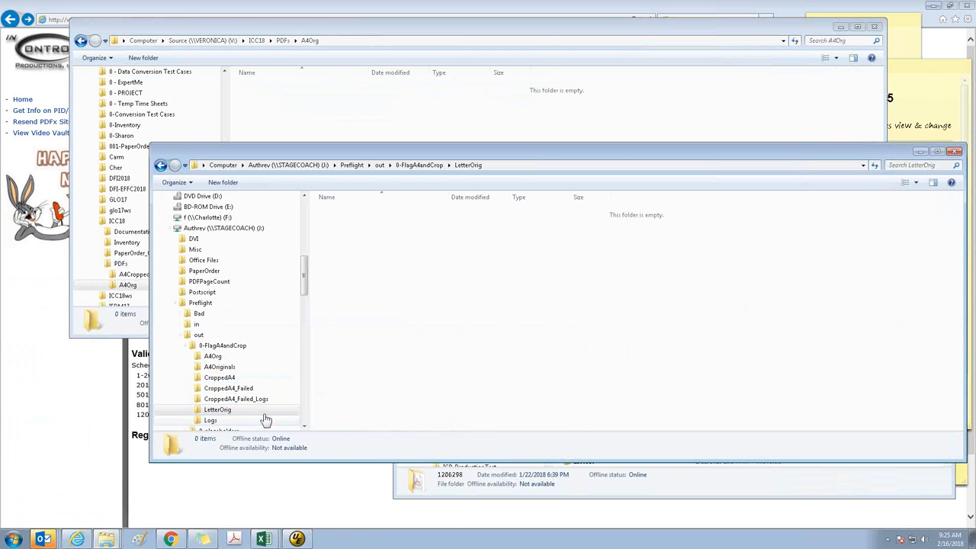
left_click(221, 367)
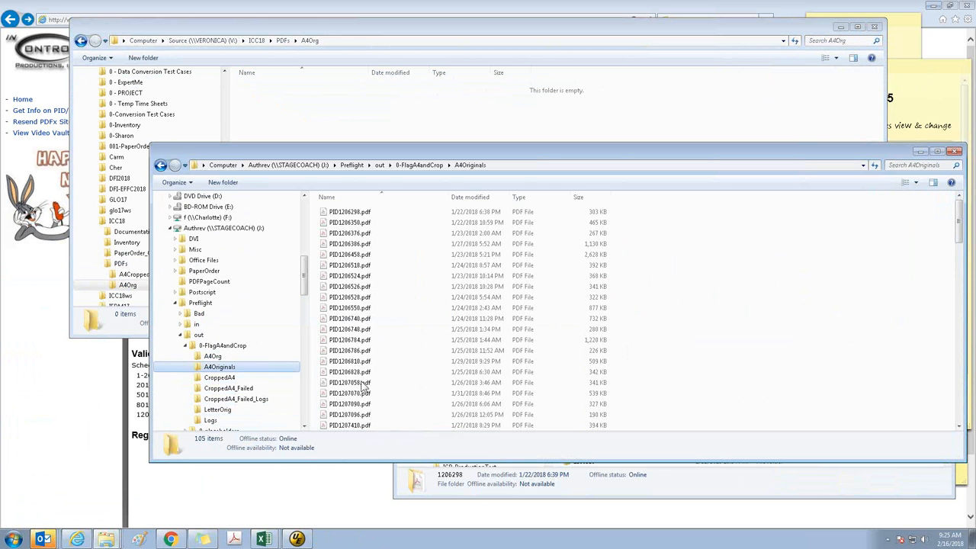
left_click(680, 337)
key("ctrl+a")
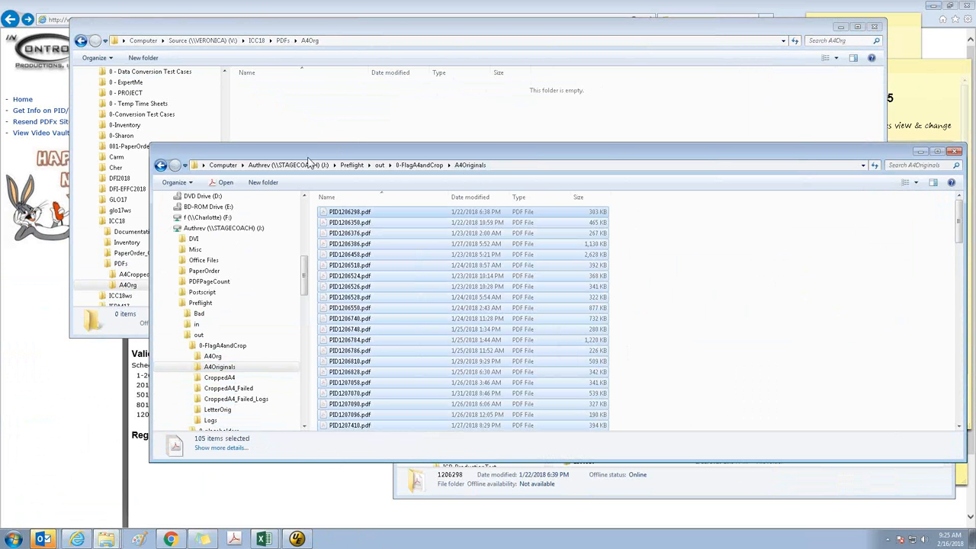
left_click(287, 114)
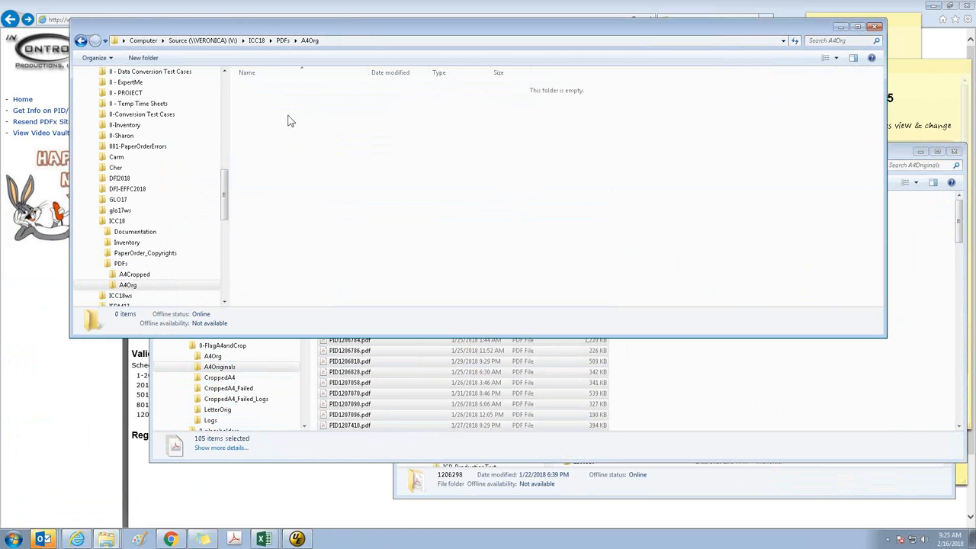
key("ctrl+v")
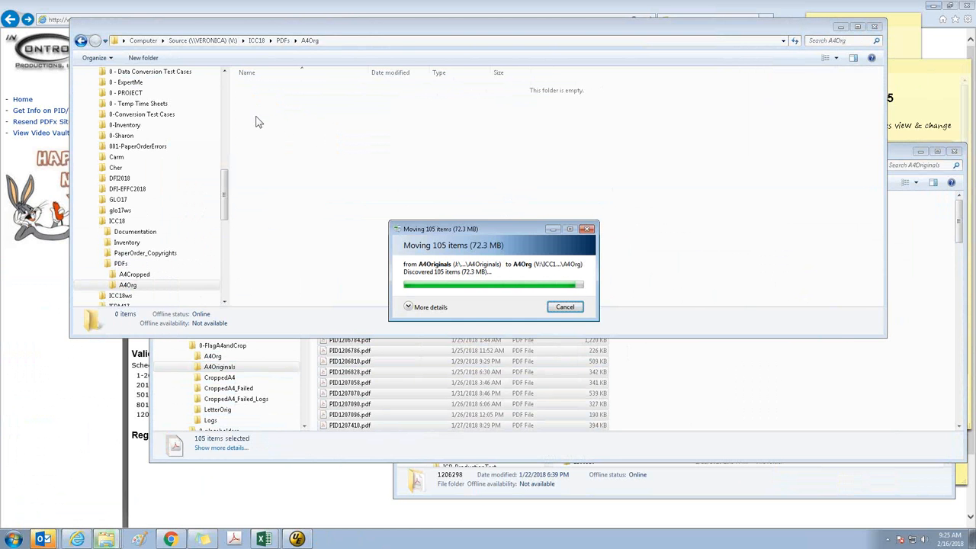
Move all PDFs from the preflight CroppedA4 output folder into ICC18\PDFs\A4Cropped and close the preflight output window
left_click(360, 371)
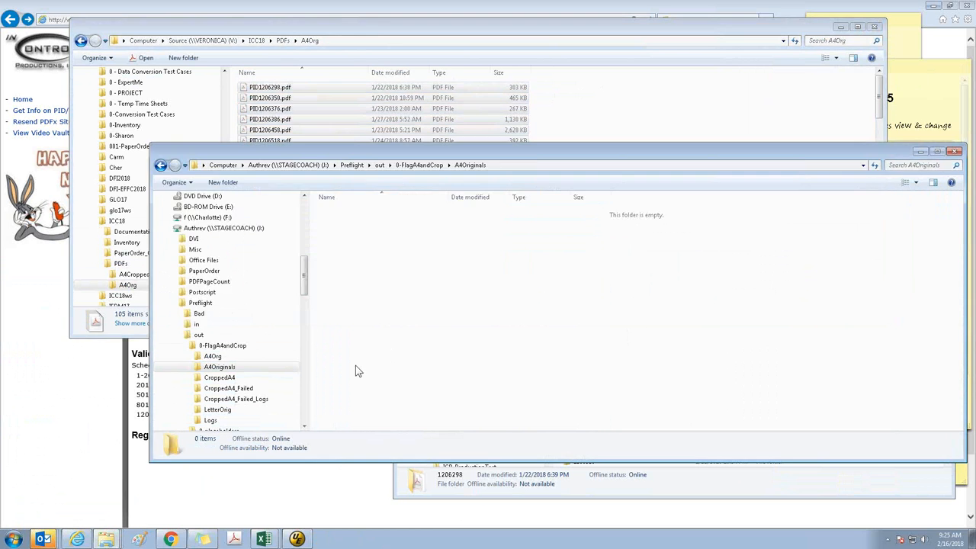
left_click(222, 377)
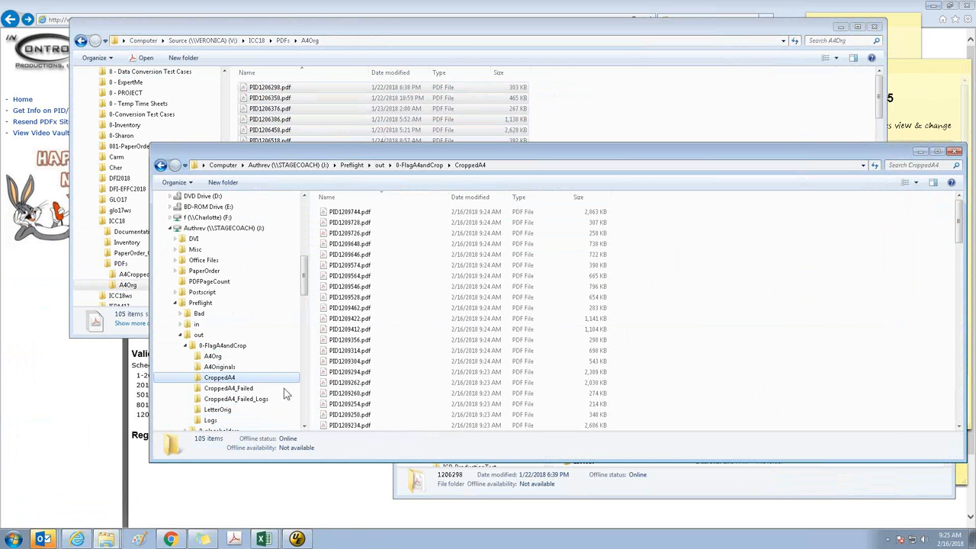
left_click(772, 308)
key("ctrl+a")
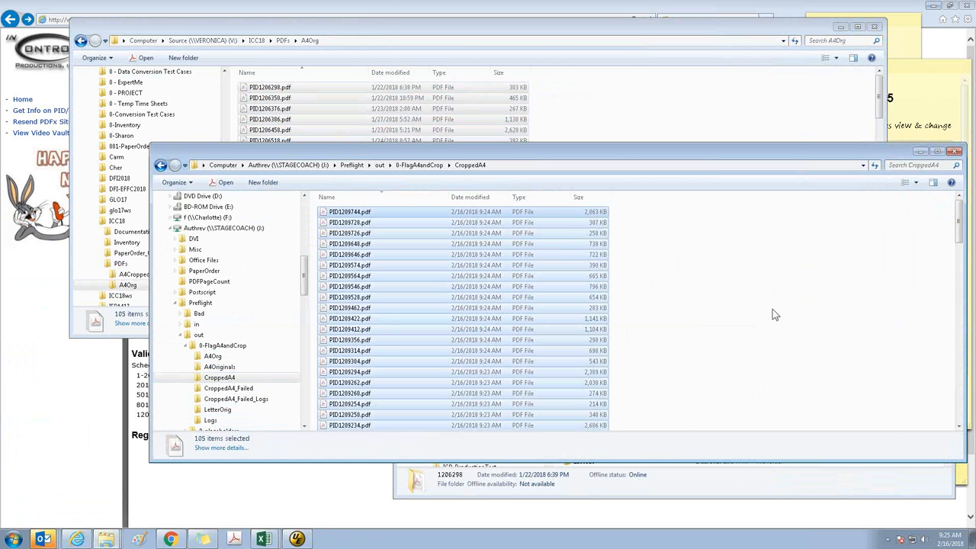
left_click(385, 32)
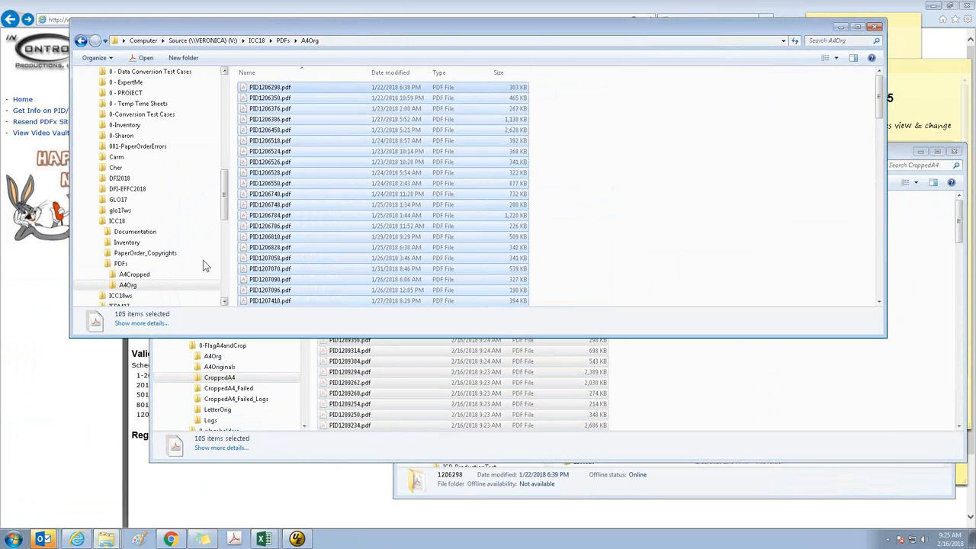
left_click(183, 275)
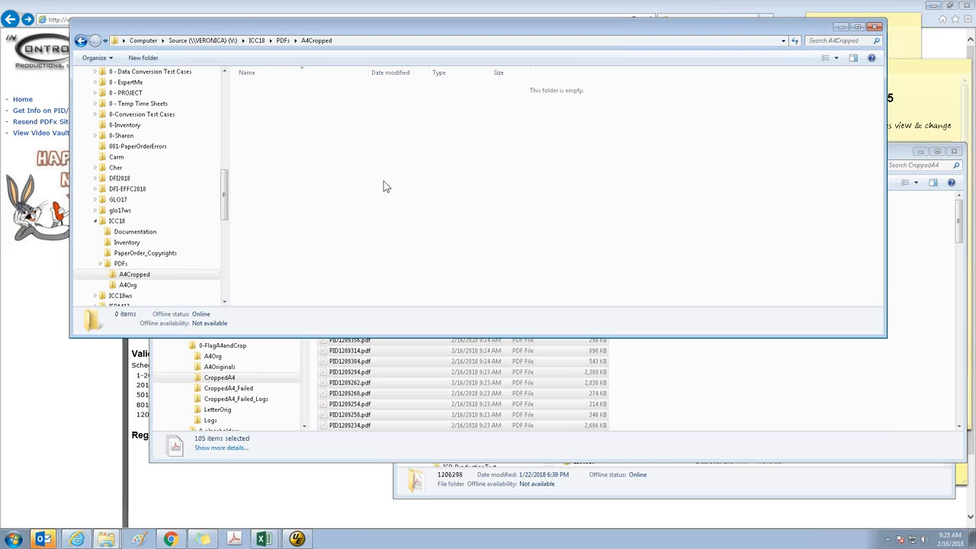
key("ctrl+v")
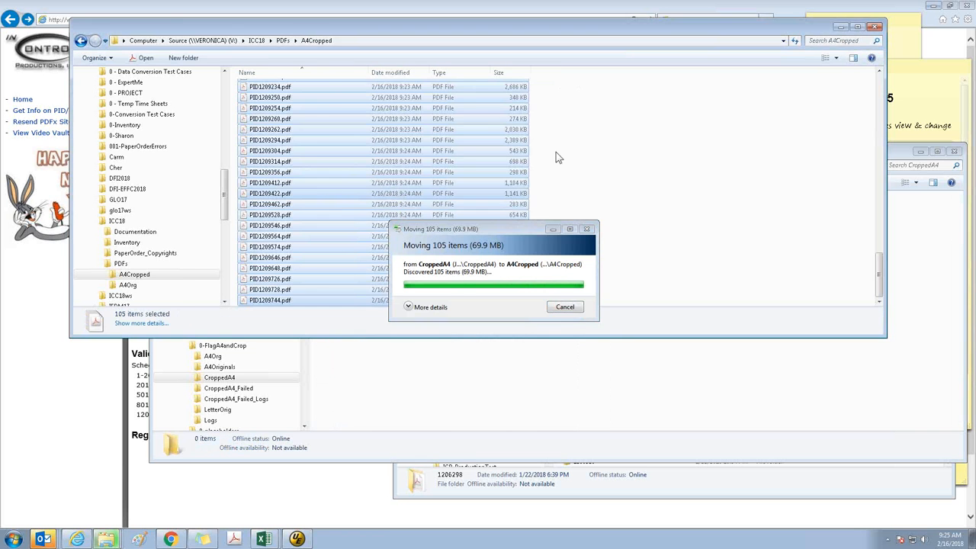
left_click(587, 124)
left_click(496, 404)
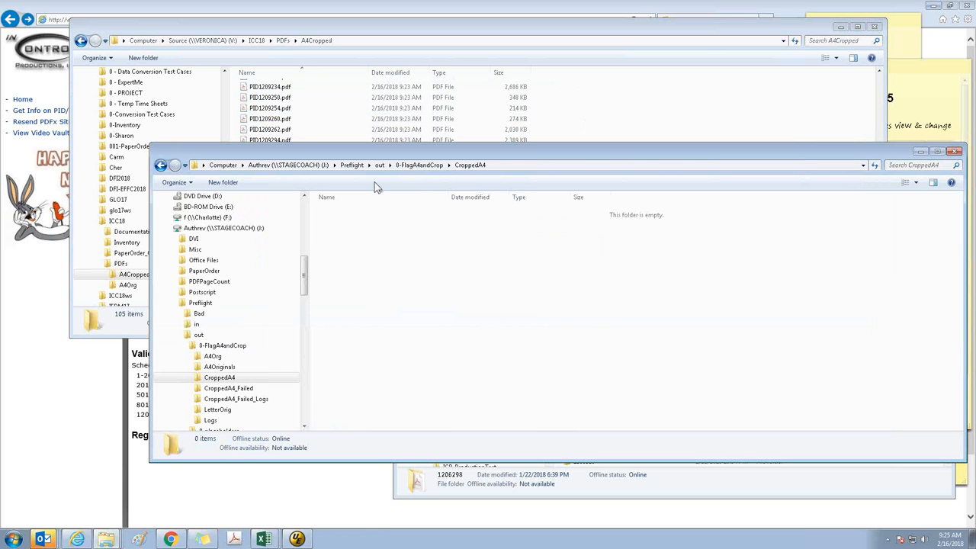
left_click(954, 152)
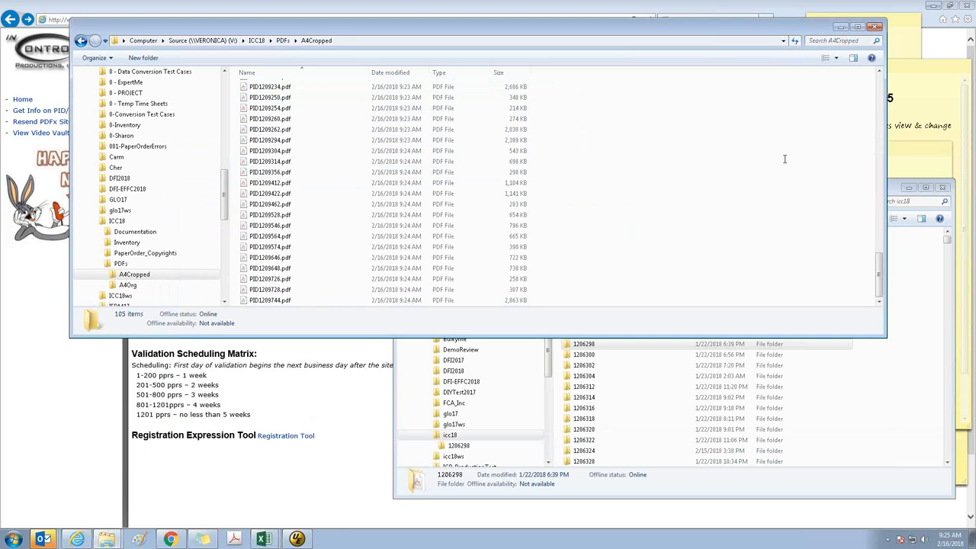
Open a Command Prompt and switch to the V: drive
left_click(14, 540)
type("cmd")
key("Return")
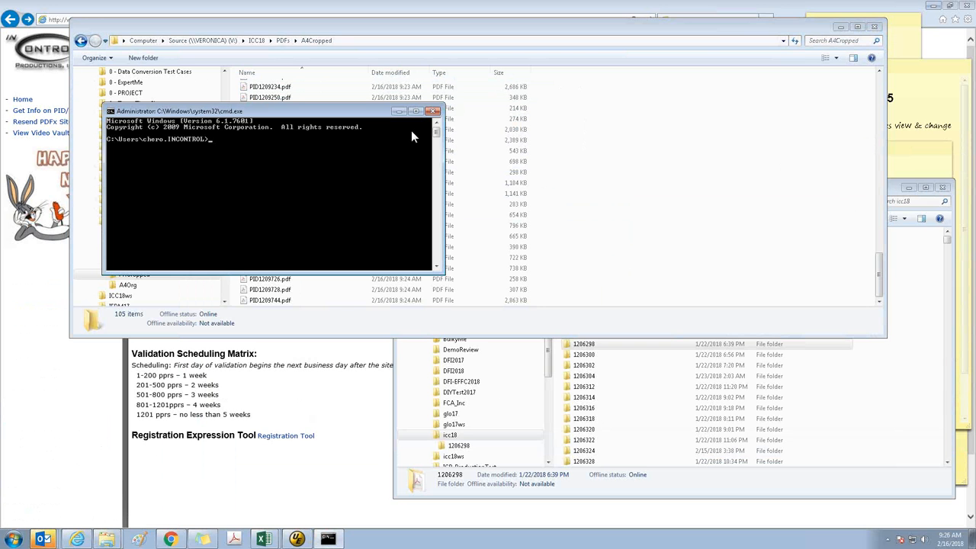
type("v:")
key("Return")
Move the A4Cropped folder window aside and change the Command Prompt directory to V:\ICC18\PDFs\A4Cropped
left_click(418, 41)
key("super+c")
left_click_drag(411, 26, 522, 99)
left_click(151, 170)
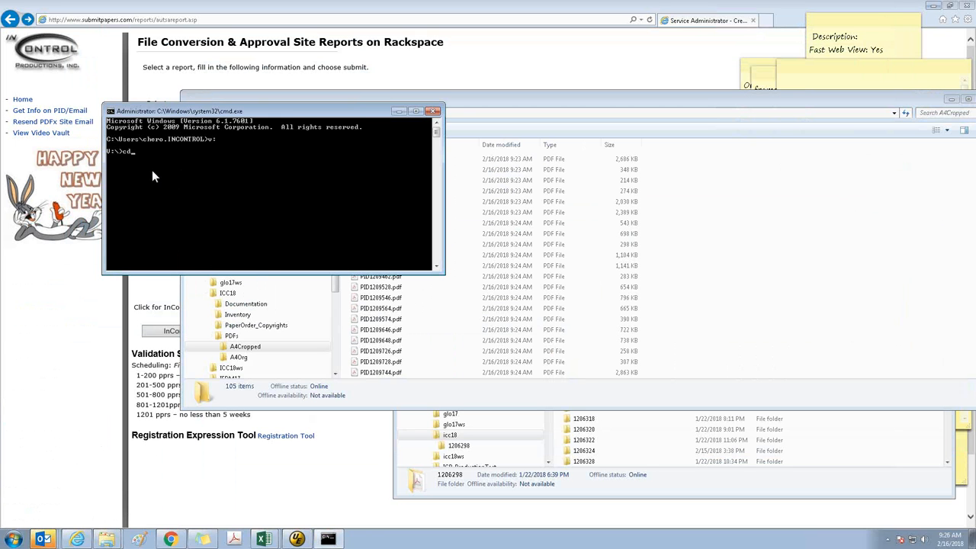
type("cd")
right_click(151, 170)
left_click(182, 196)
key("Return")
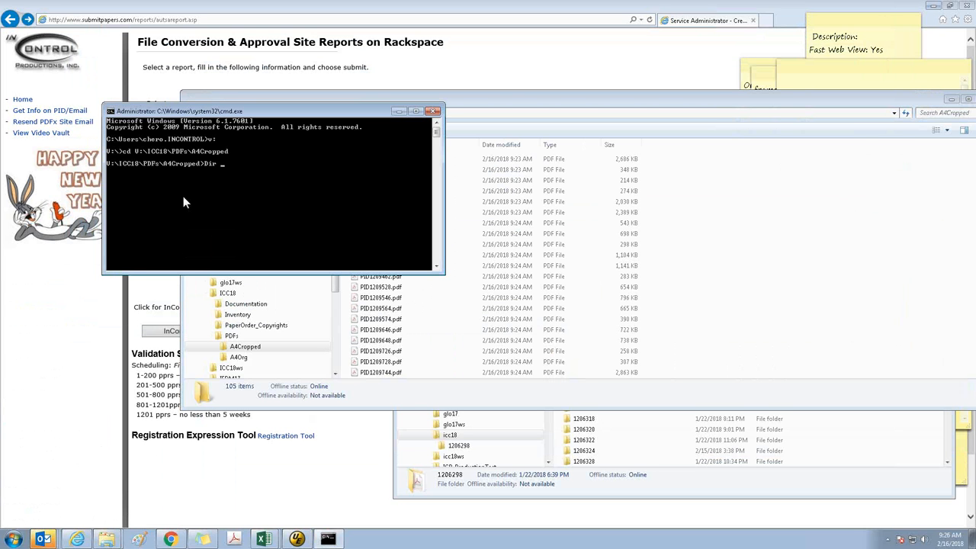
Export a bare, name-sorted listing of the A4Cropped folder with Dir /a /b /on> to V:\ICC18\PDFs\A4Cropped\invcrop.txt
type("Dir /a /b /on>")
right_click(183, 196)
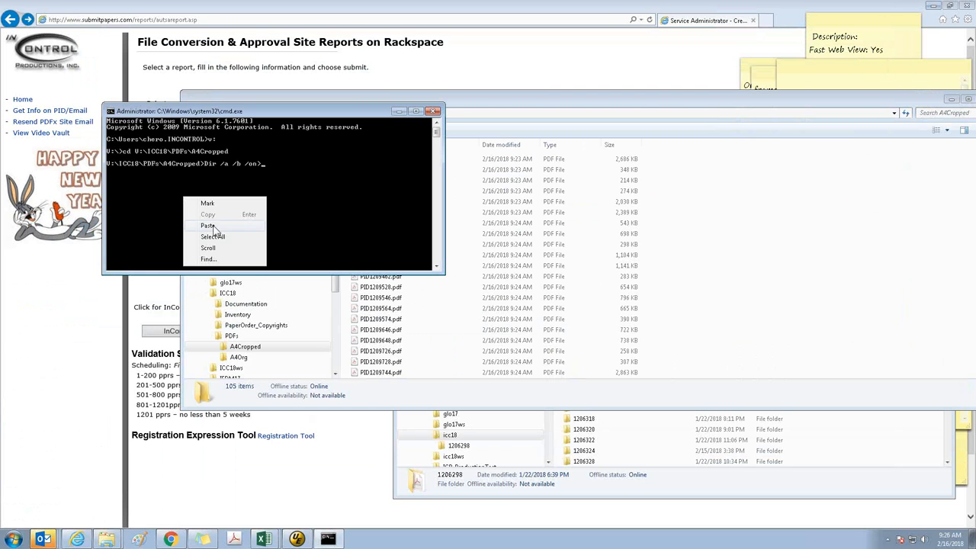
left_click(212, 225)
type("\\ICC18\\PDFs\\A4Cropped\\")
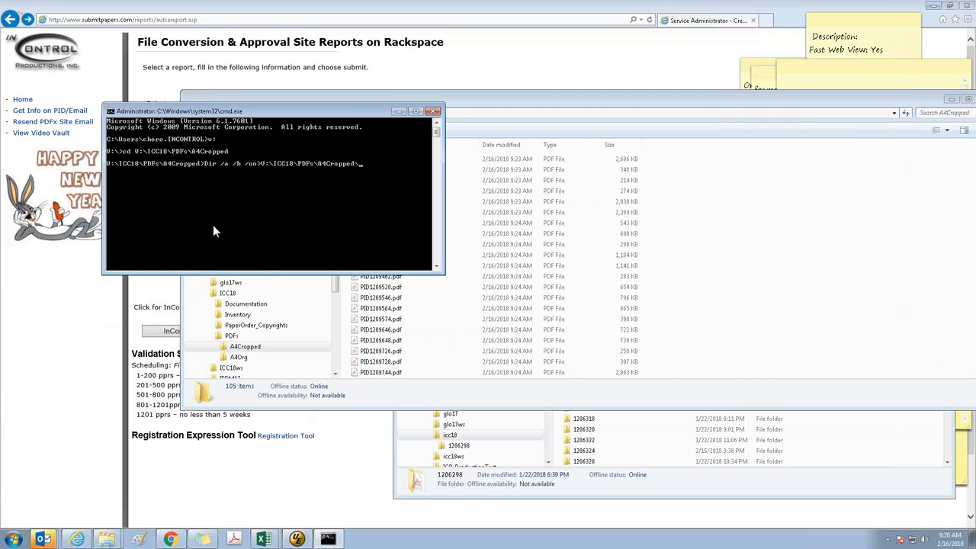
type("inv")
type("ertl")
key("BackSpace")
type("op.txt")
key("Return")
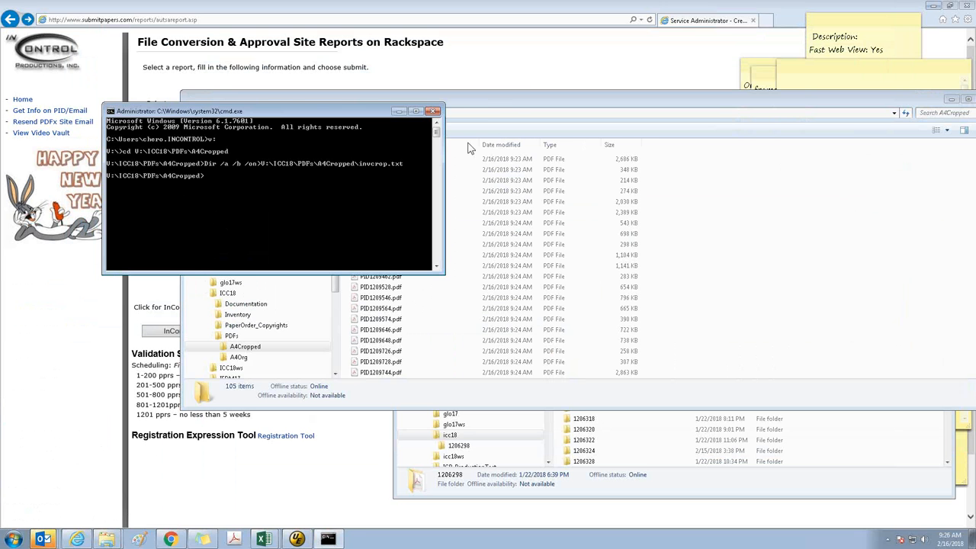
Bring the A4Cropped folder window forward and open invcrop.txt in UltraEdit
left_click(499, 106)
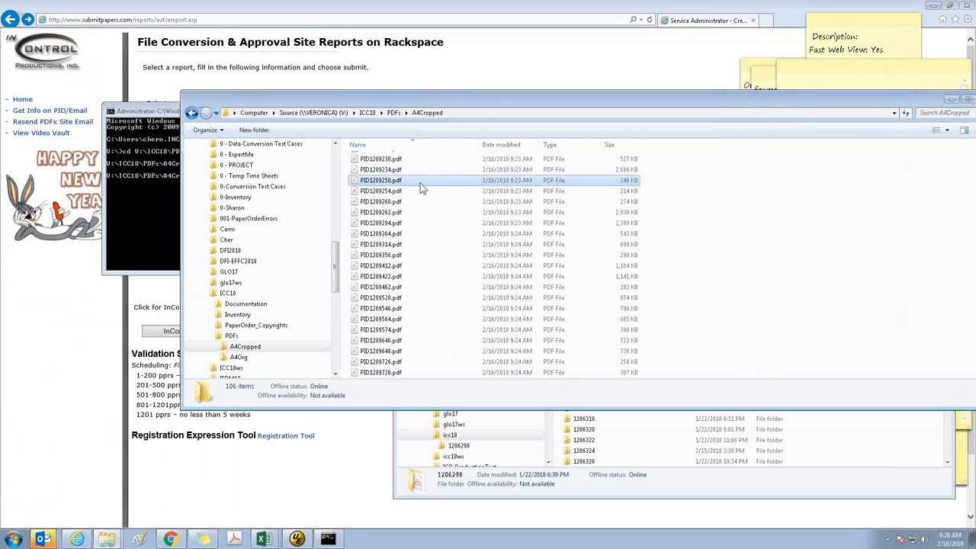
left_click(420, 183)
key("ctrl+Home")
right_click(389, 159)
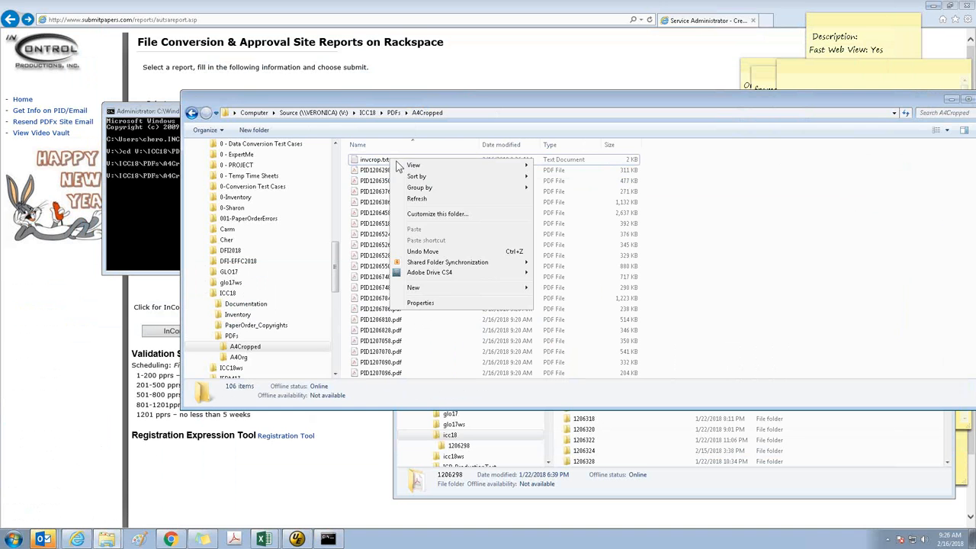
left_click(371, 160)
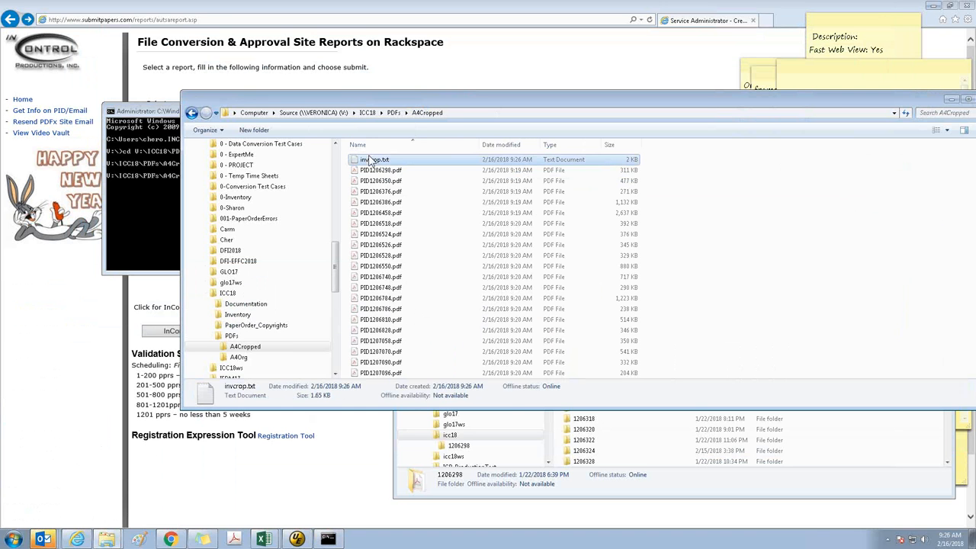
right_click(372, 160)
left_click(411, 281)
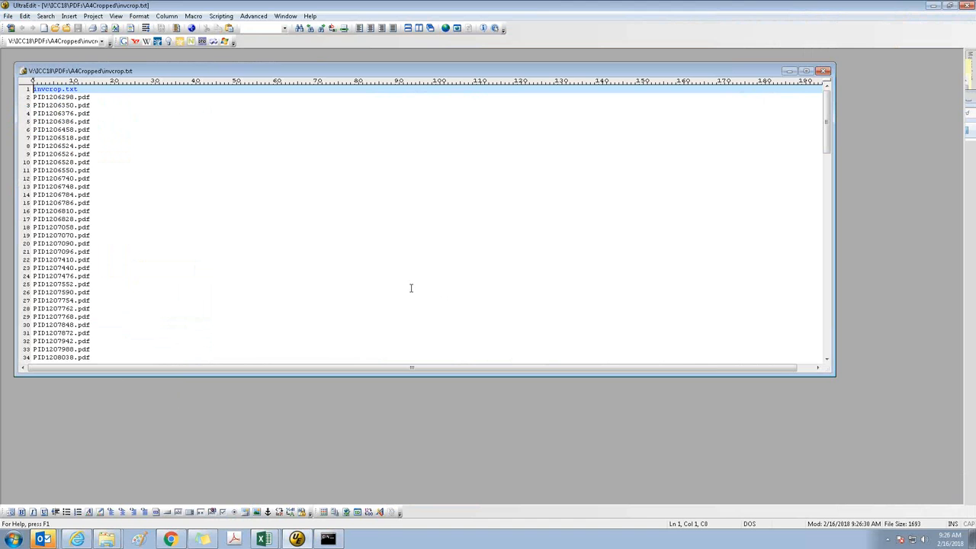
Delete the invcrop.txt entry with its line from the list, check the list's end, and maximize the document
key("shift+End")
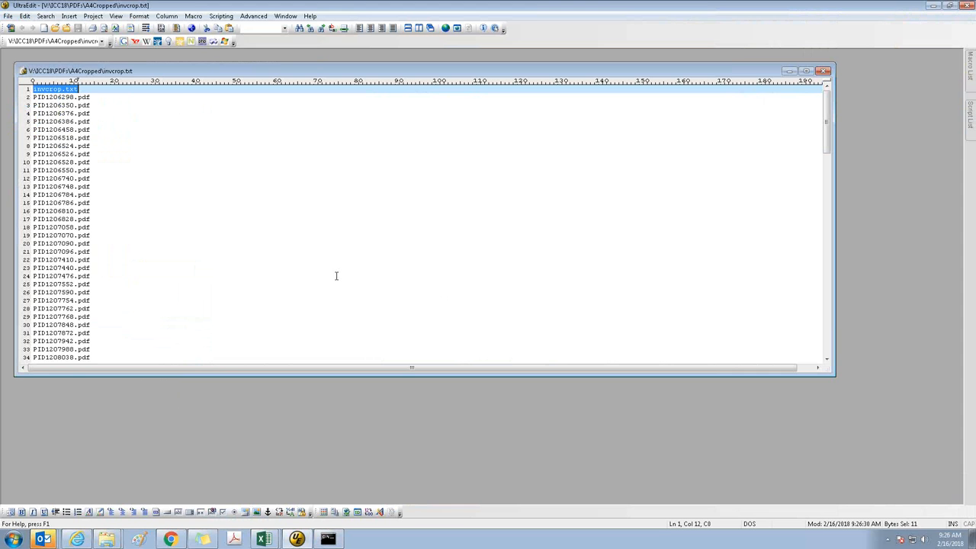
key("Delete")
key("Delete")
key("ctrl+End")
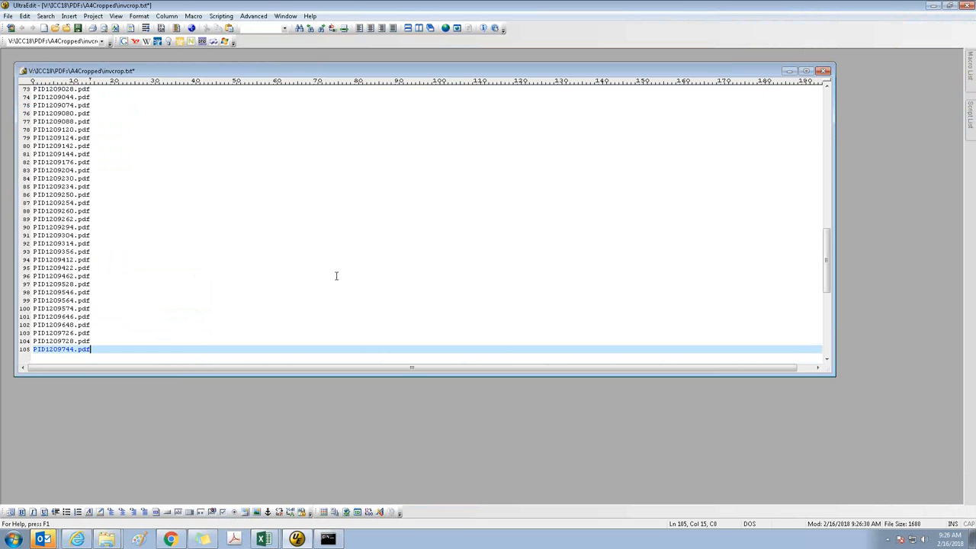
key("ctrl+Home")
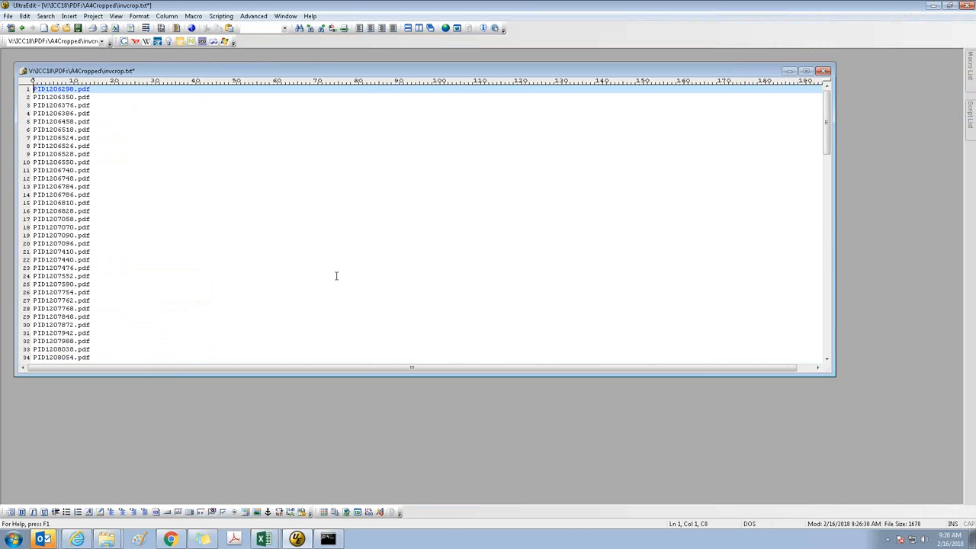
double_click(205, 68)
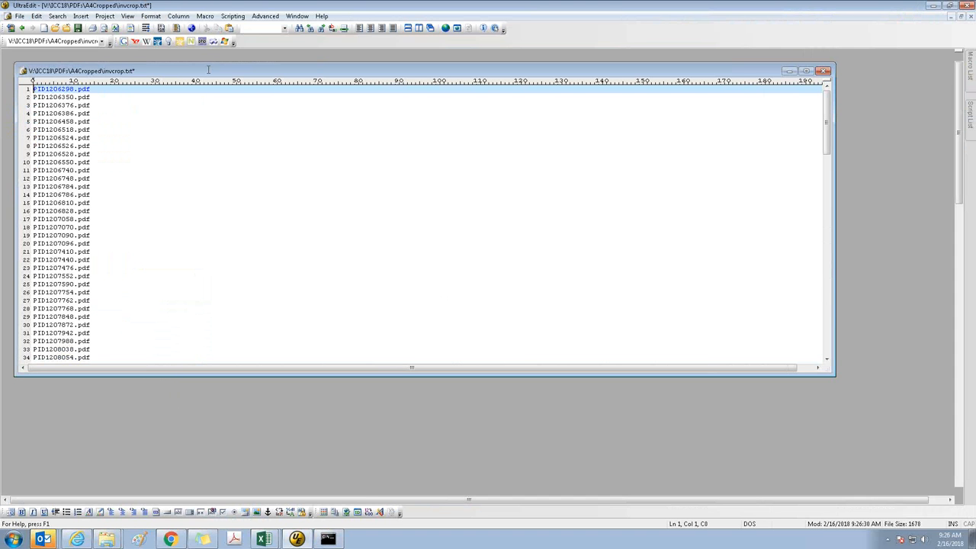
Switch to Book1 in Excel and copy the W:\Validation\In\icc18\ path from B1 down column B through row 105
left_click(264, 539)
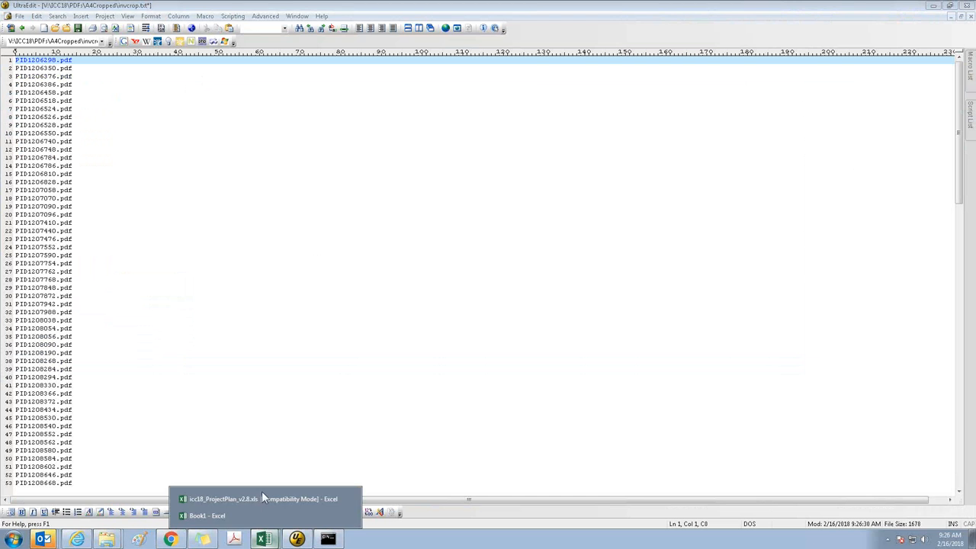
left_click(209, 516)
left_click(85, 142)
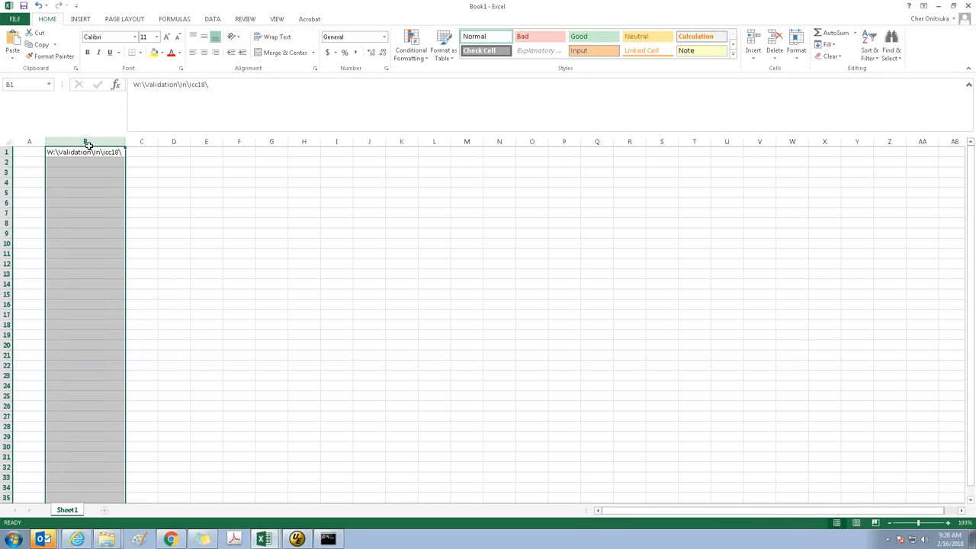
key("ctrl+c")
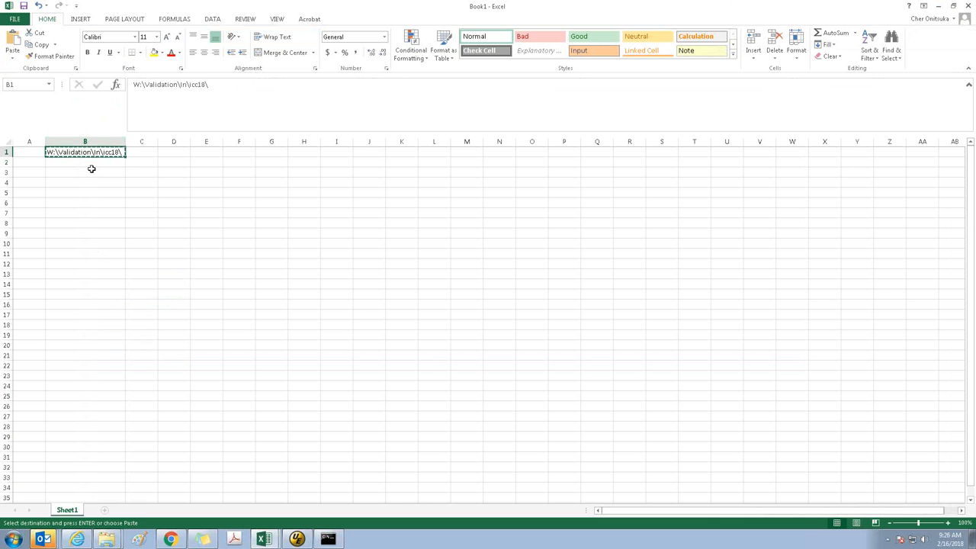
left_click(88, 163)
left_click_drag(89, 163, 89, 163)
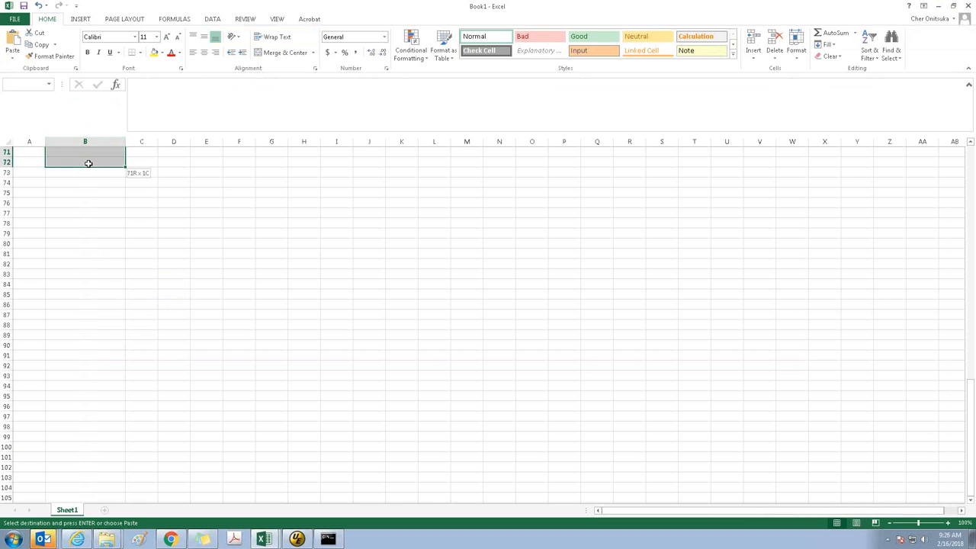
key("shift+Page_Down")
key("shift+Page_Down")
key("shift+Page_Down")
key("shift+Page_Up")
key("shift+Page_Up")
key("shift+Page_Up")
key("shift+Page_Down")
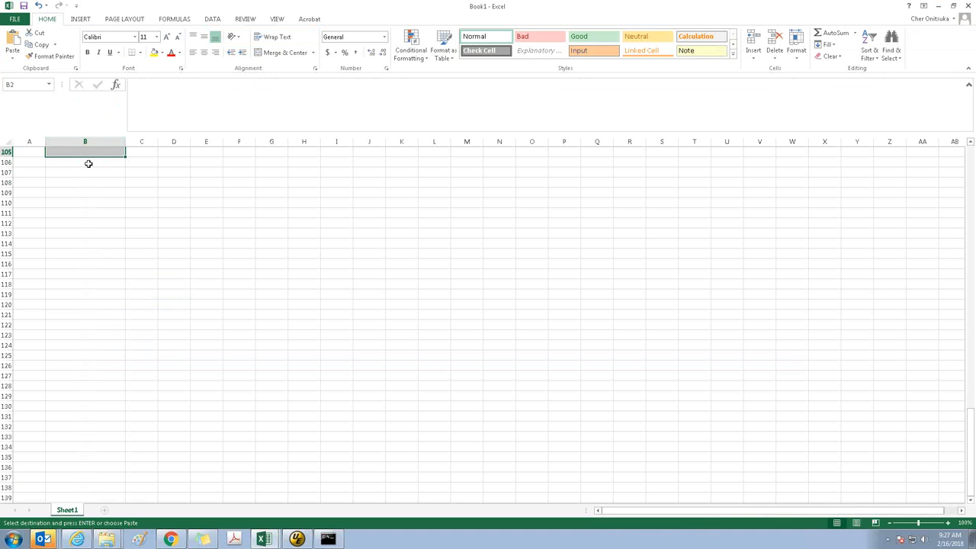
key("ctrl+v")
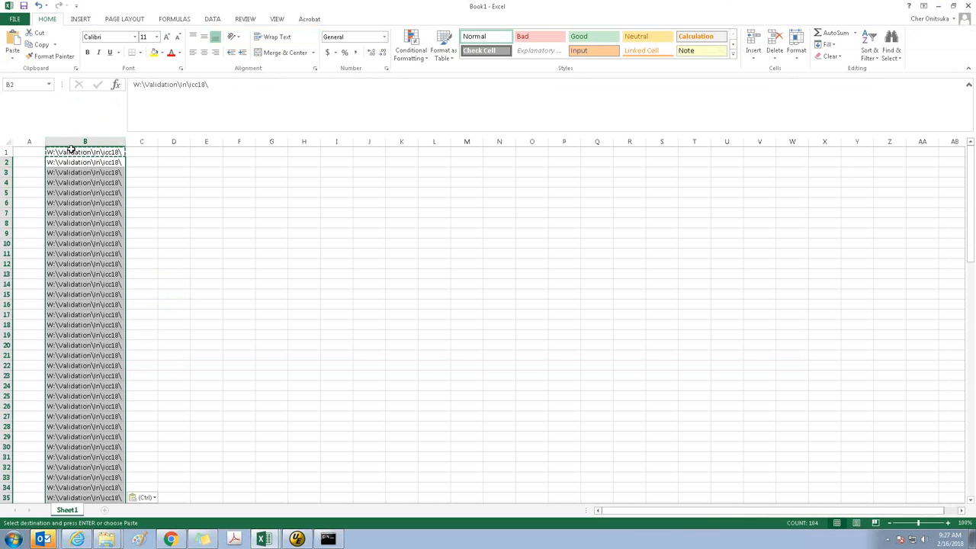
Copy the filled path cells B1 through B105
left_click(90, 154)
scroll(92, 157, "down", 12)
left_click(92, 157, "shift")
scroll(93, 157, "down", 12)
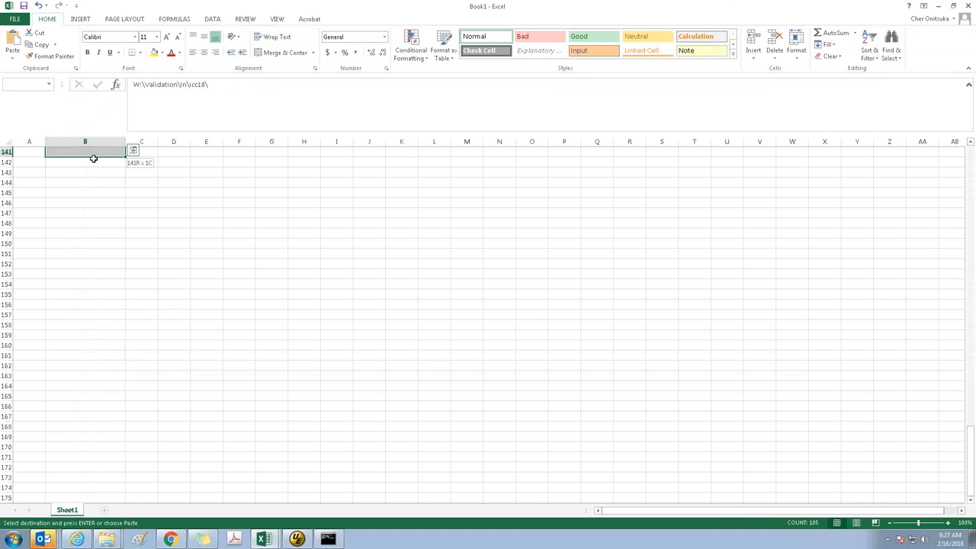
scroll(92, 157, "down", 11)
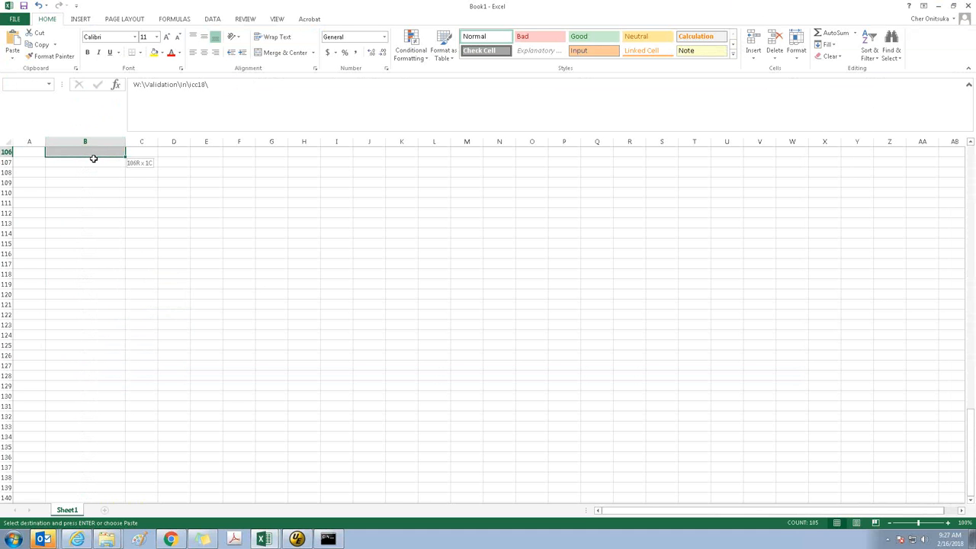
Switch to UltraEdit, enable column mode editing, and insert "Move " at the start of all 105 lines
left_click(297, 539)
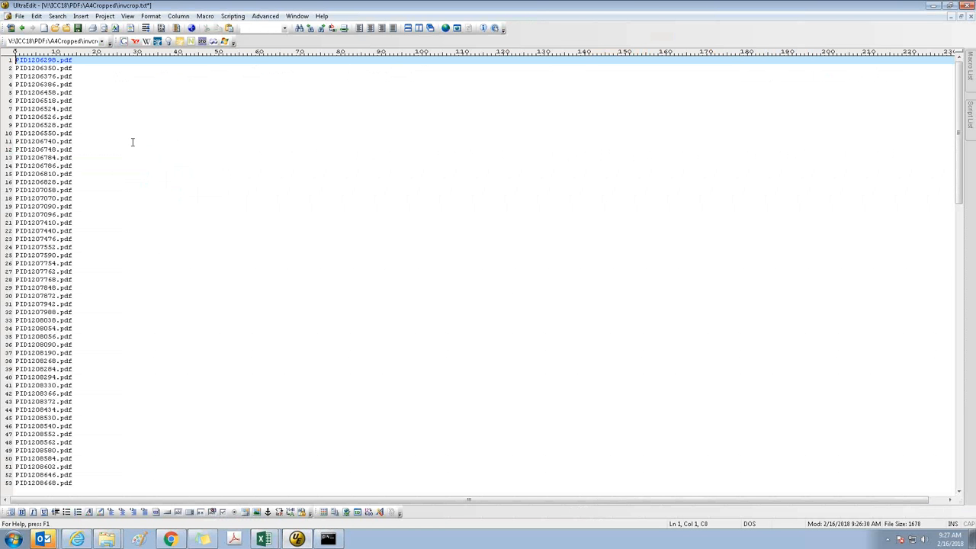
left_click(178, 31)
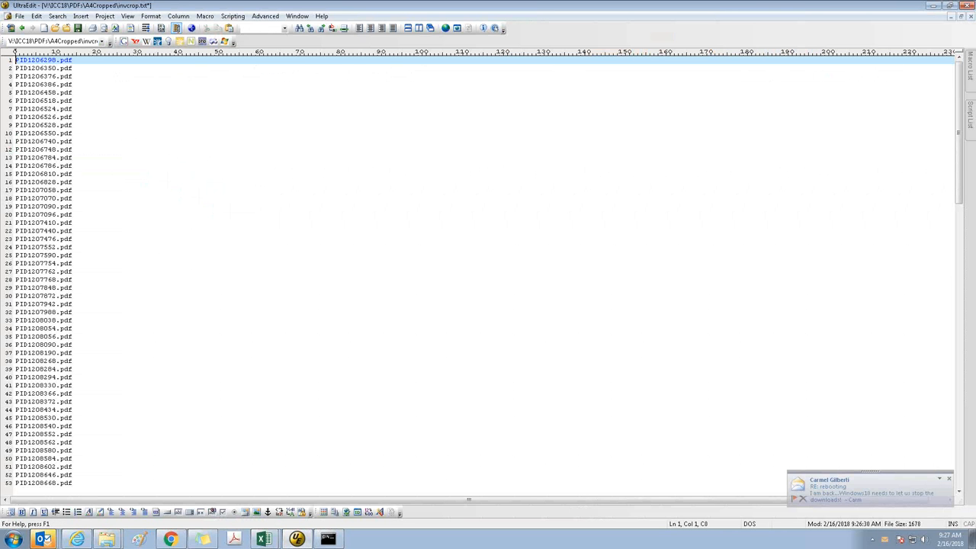
key("Page_Down")
key("Page_Down")
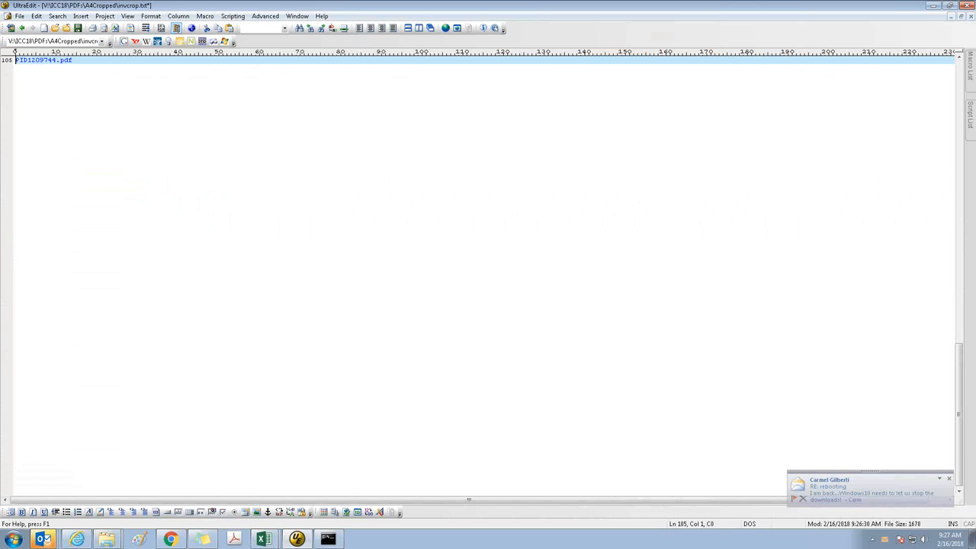
type("Move PID1206298.pdf")
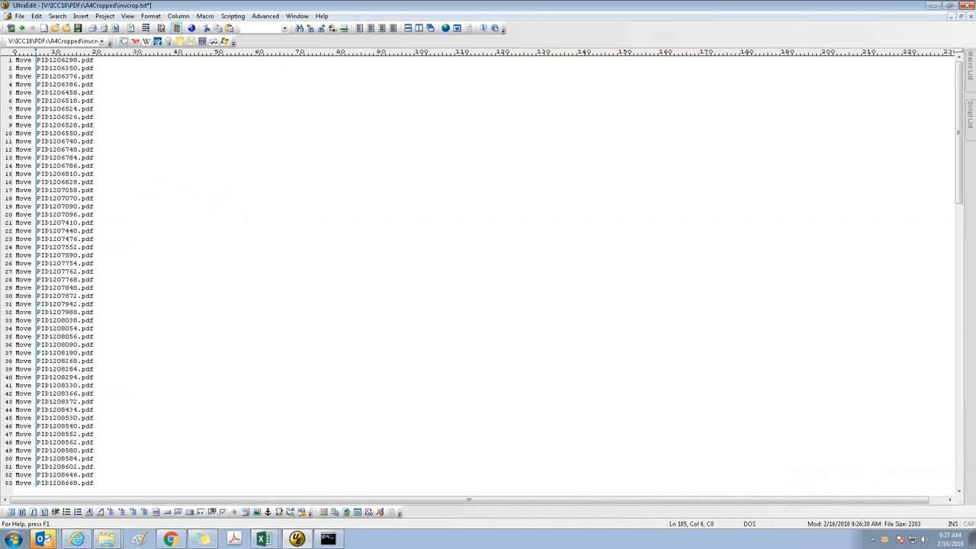
Paste the copied W:\Validation\In\icc18\ paths after the PDF name on every line, separated by a space
key("ctrl+Home")
key("End")
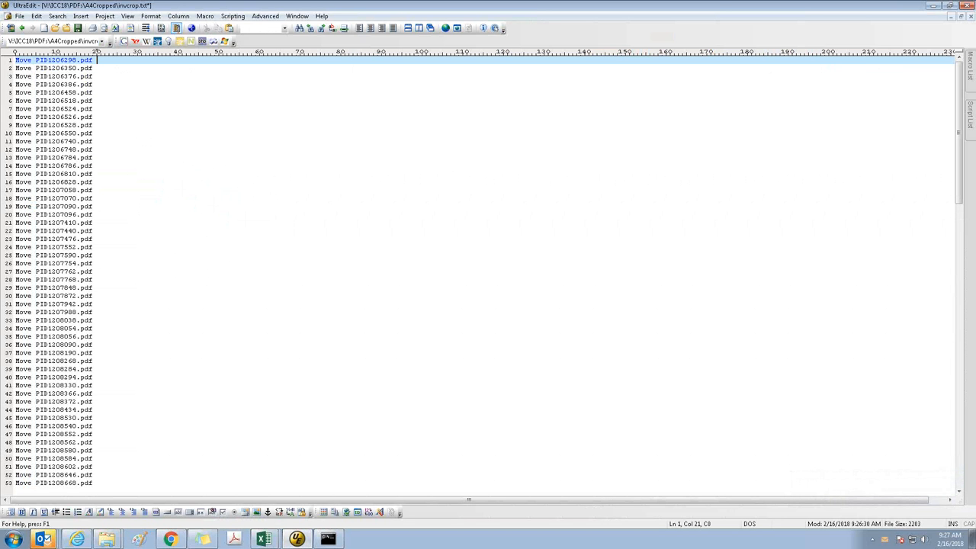
key("ctrl+v")
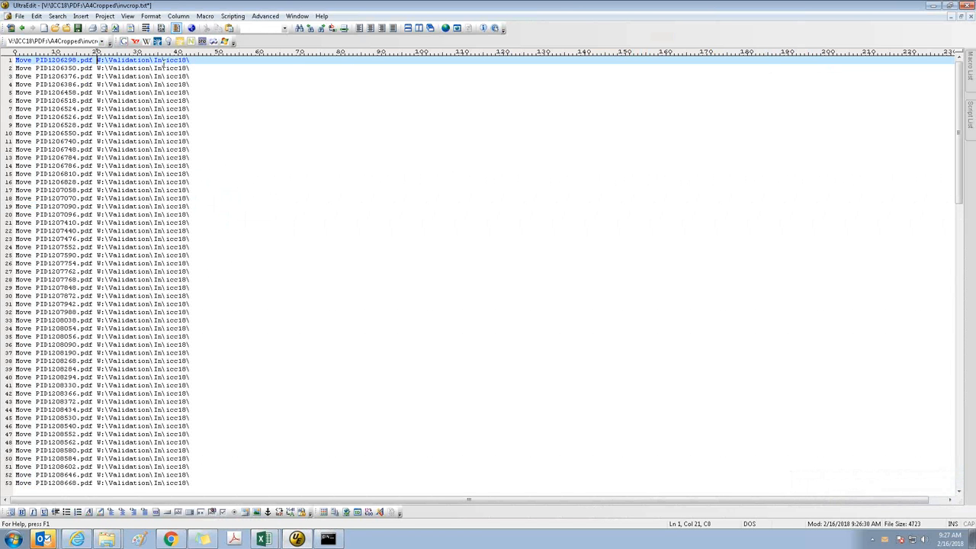
Copy the column of seven-digit paper numbers from the PDF names and paste it after icc18\ on every line
left_click(48, 59)
key("shift+Right")
key("shift+Right")
key("shift+Right")
key("shift+Right")
key("shift+Right")
key("shift+Right")
key("shift+Right")
key("shift+Page_Down")
key("shift+Page_Down")
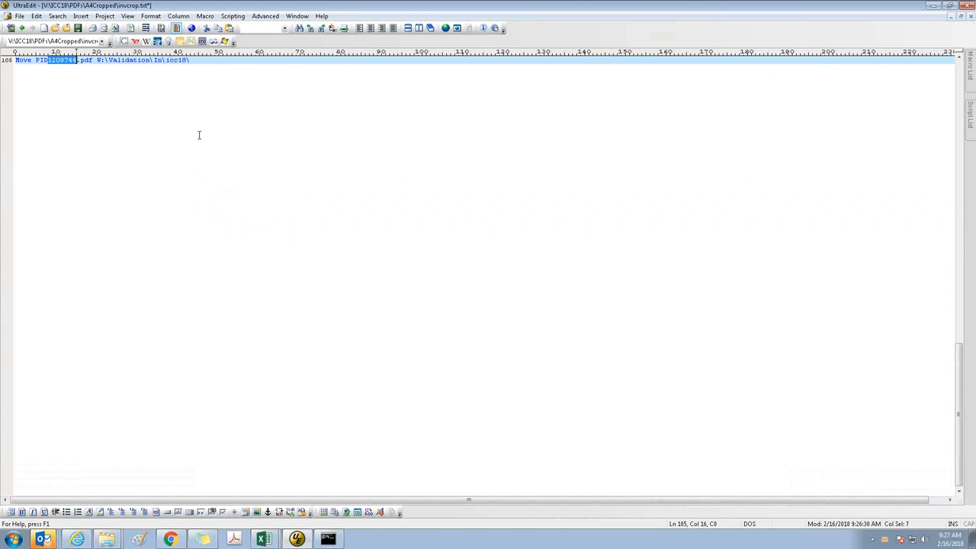
key("ctrl+Home")
key("ctrl+End")
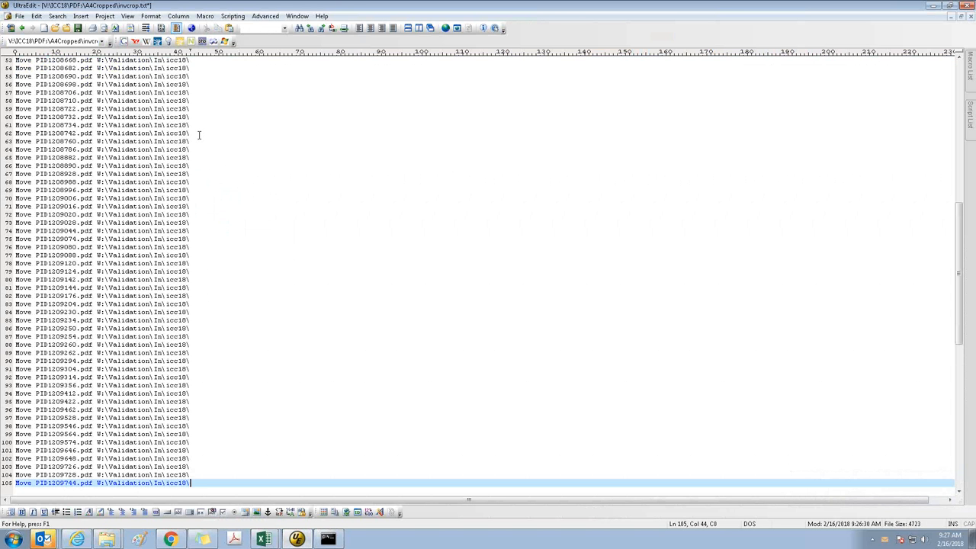
key("ctrl+Home")
key("End")
key("ctrl+v")
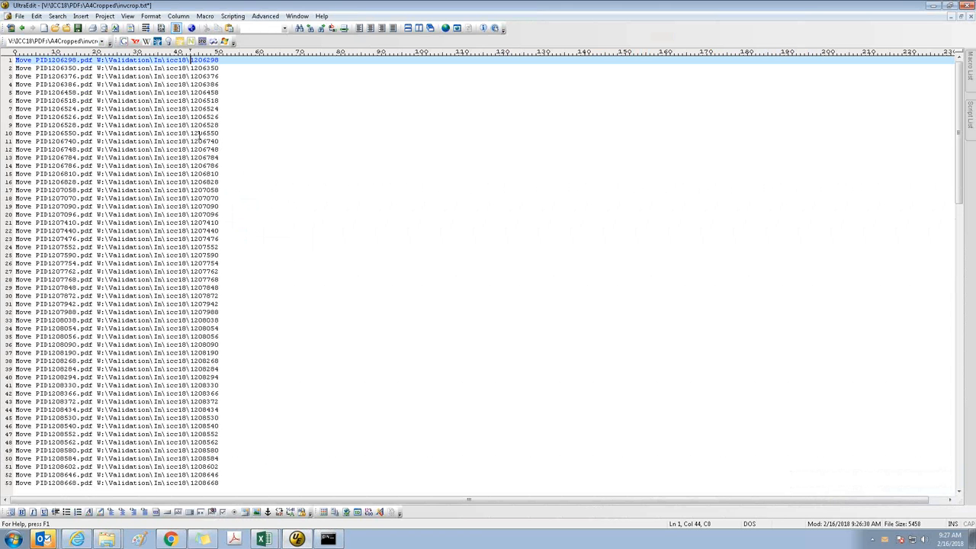
Add a backslash after the paper number at the end of all 105 lines
key("End")
key("ctrl+End")
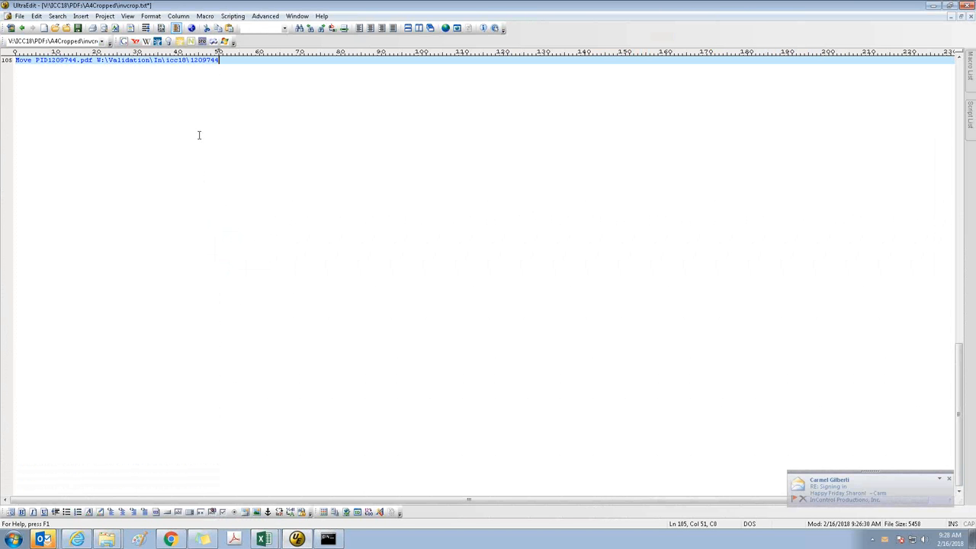
type("\\Validation\\In\\icc18\\1206298\\")
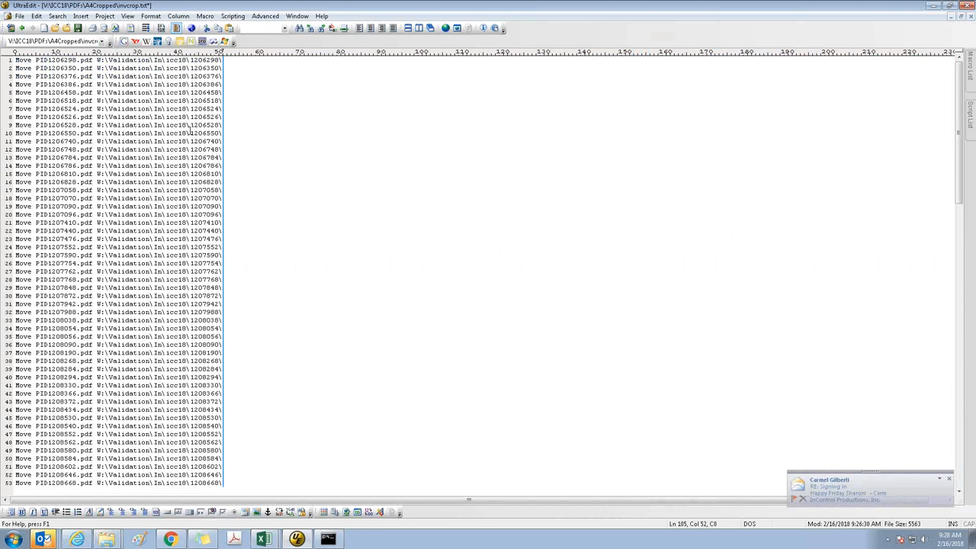
Copy the column of full PDF file names and paste it at the end of each line's destination path
left_click_drag(36, 61, 92, 60)
key("ctrl+shift+End")
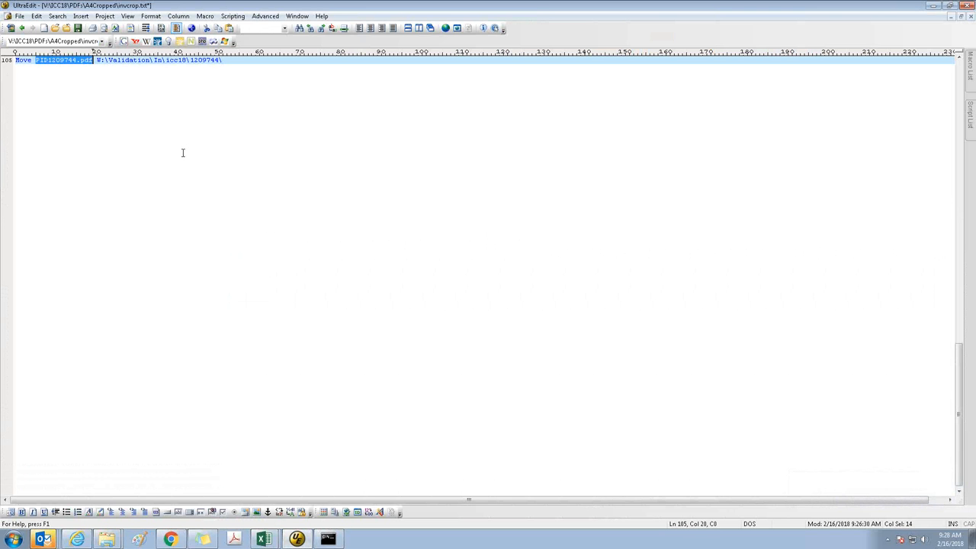
key("ctrl+c")
key("ctrl+Home")
key("End")
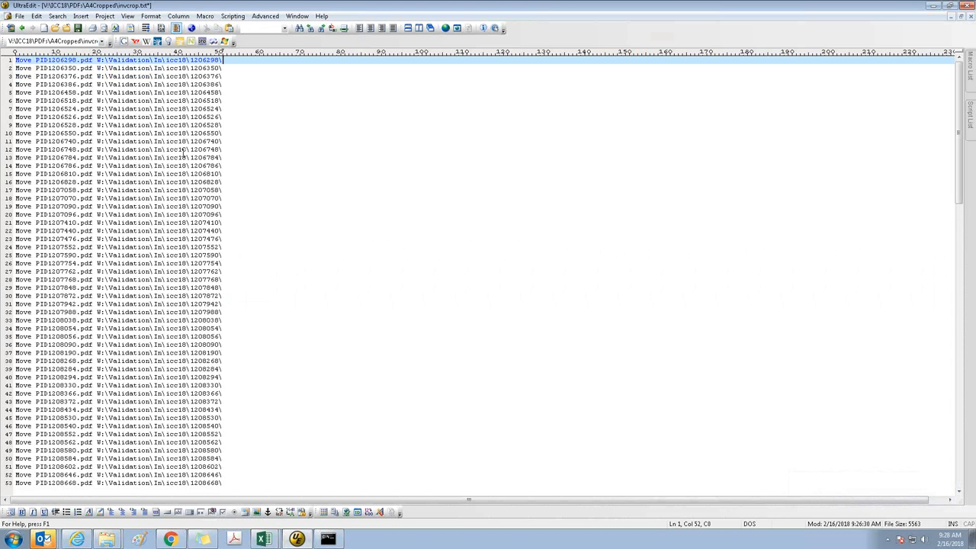
key("ctrl+v")
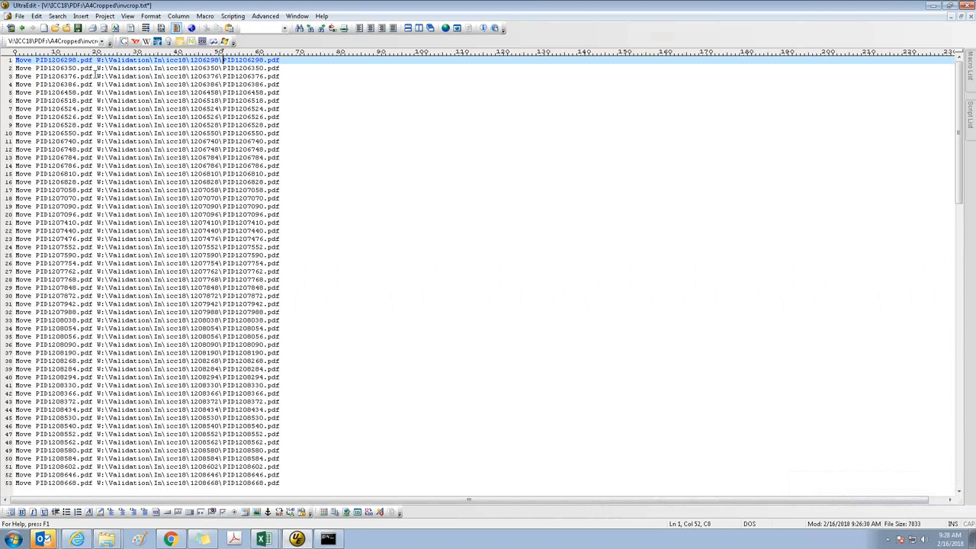
Save the list of Move commands as moveresizedtoWIP.bat in the A4Cropped folder
left_click(47, 60)
left_click(19, 16)
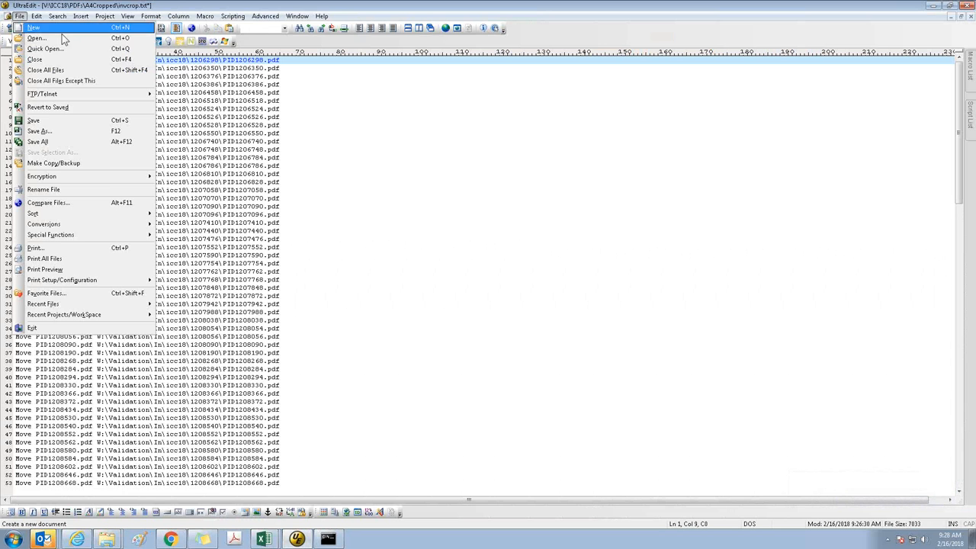
left_click(39, 130)
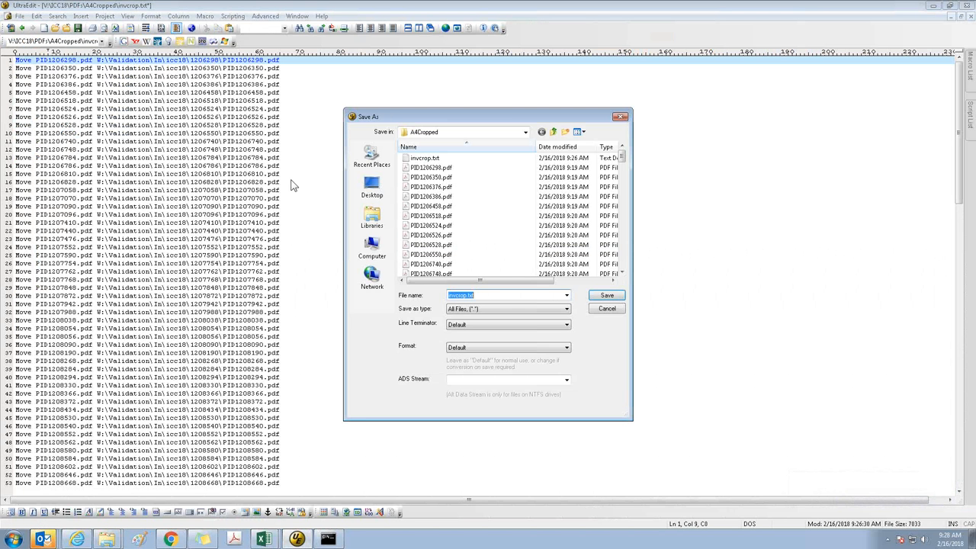
left_click(526, 133)
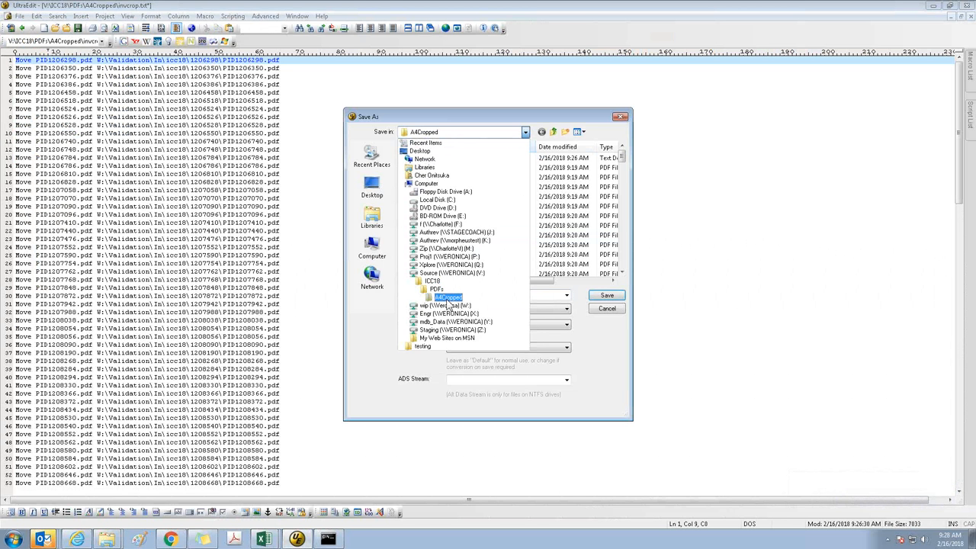
left_click(448, 297)
left_click(488, 295)
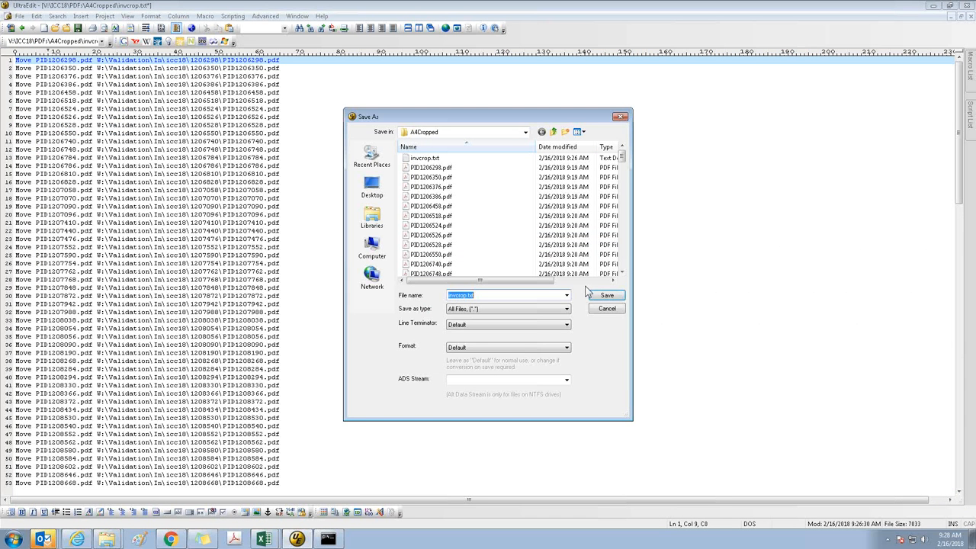
type("moveresizedtoWU")
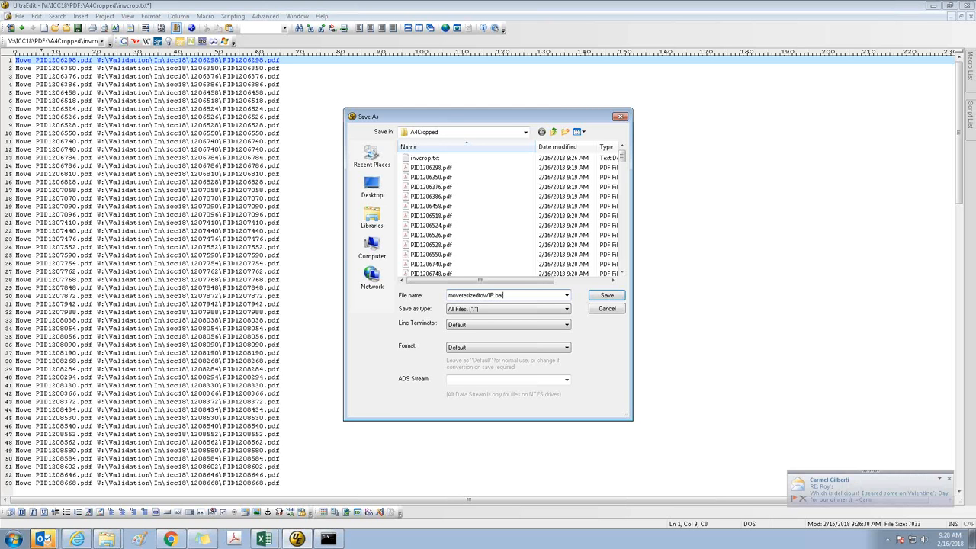
key("Return")
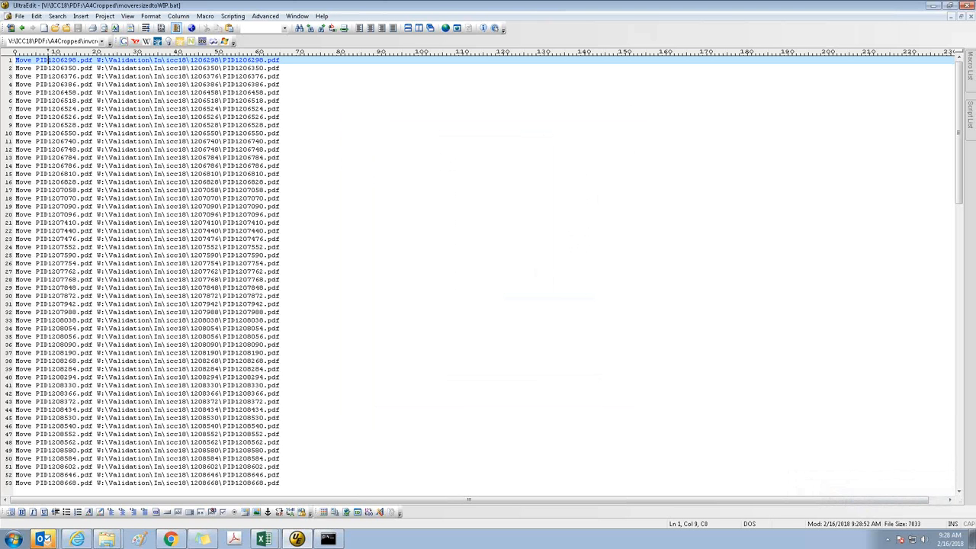
Close the text editor and minimize the spreadsheet, bringing the command prompt and A4Cropped folder windows into view
left_click(970, 5)
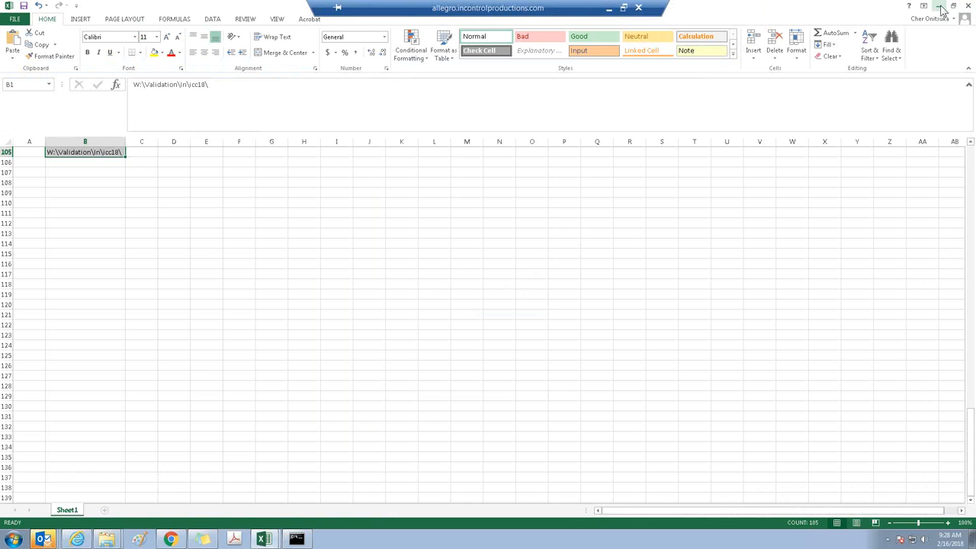
left_click(938, 5)
left_click(173, 112)
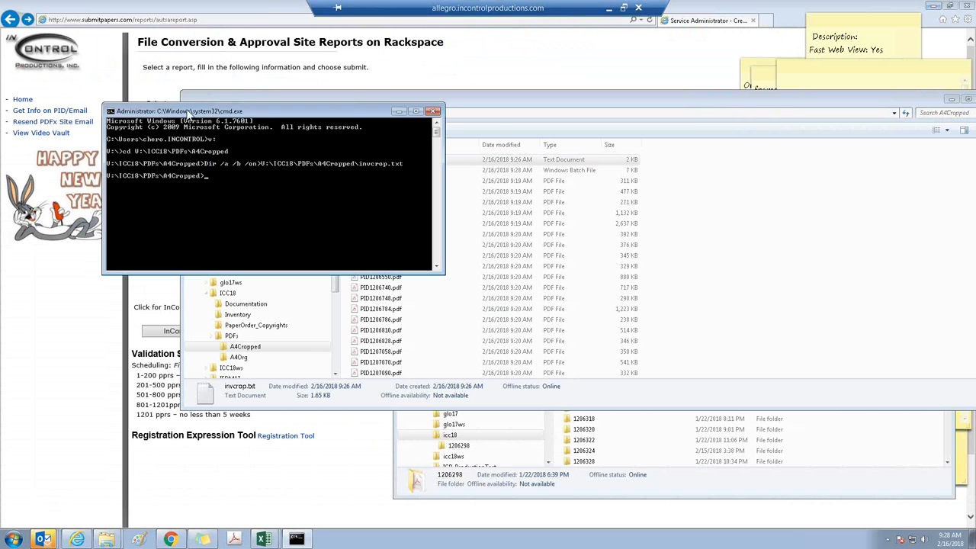
left_click_drag(184, 110, 126, 112)
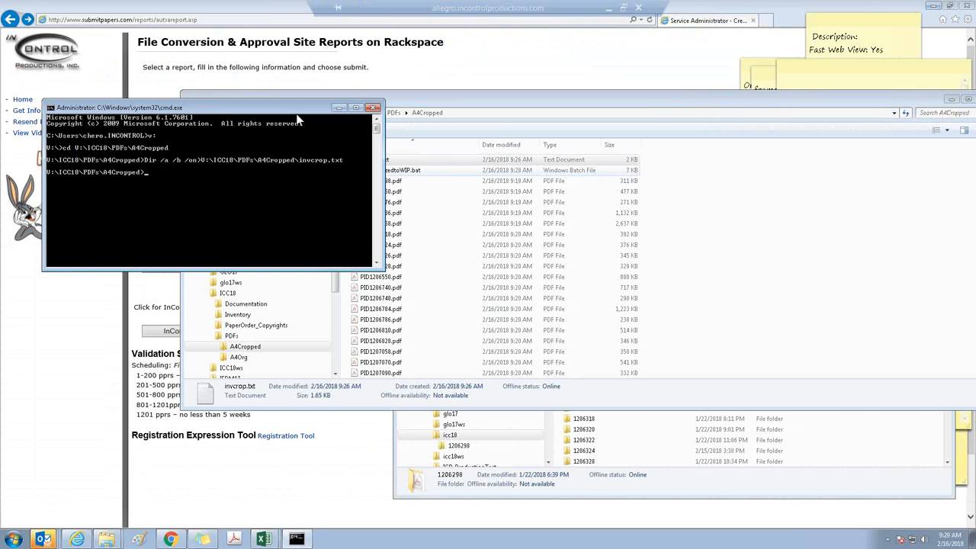
left_click_drag(288, 112, 289, 85)
Copy the file name moveresizedtoWIP.bat, run it at the V:\ICC18\PDFs\A4Cropped command prompt, and review the output
left_click(501, 107)
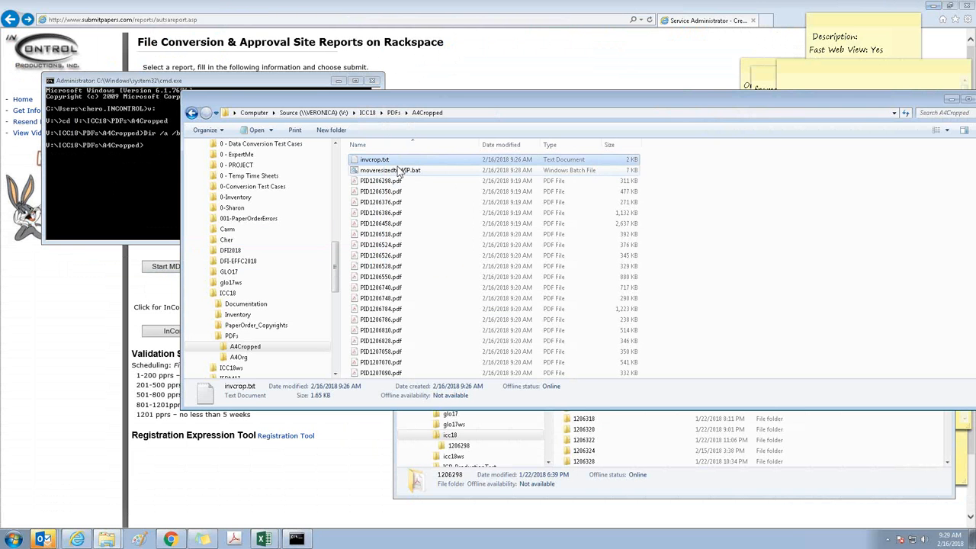
left_click(400, 171)
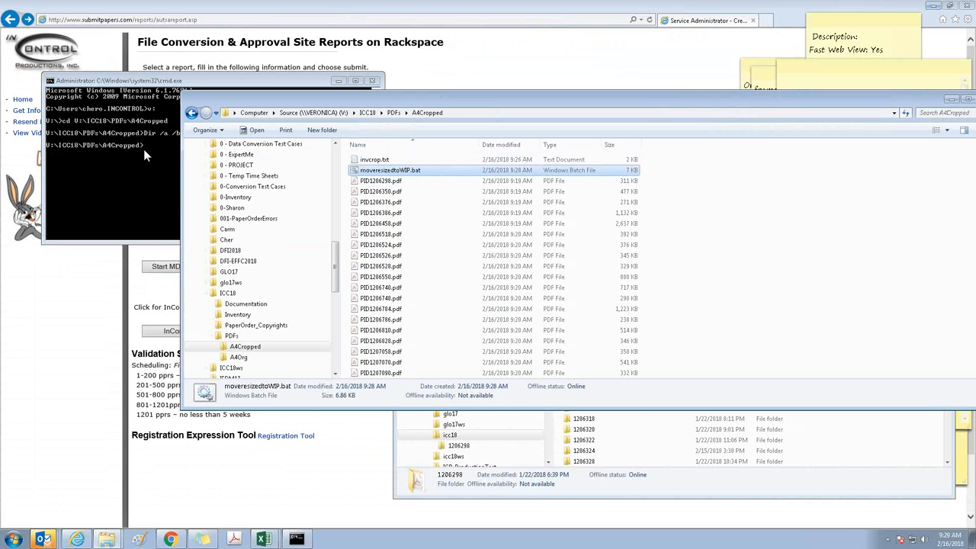
left_click(112, 145)
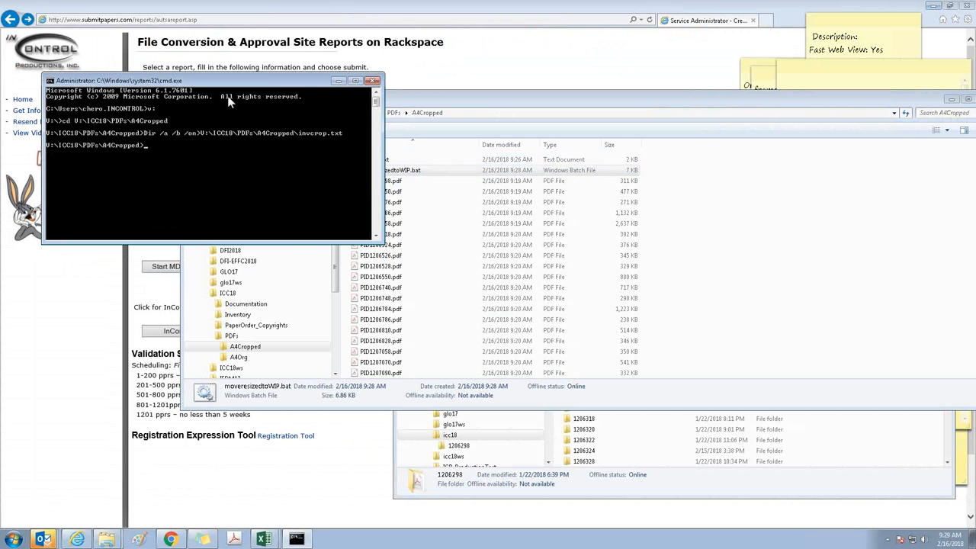
left_click_drag(240, 80, 225, 26)
left_click(430, 174)
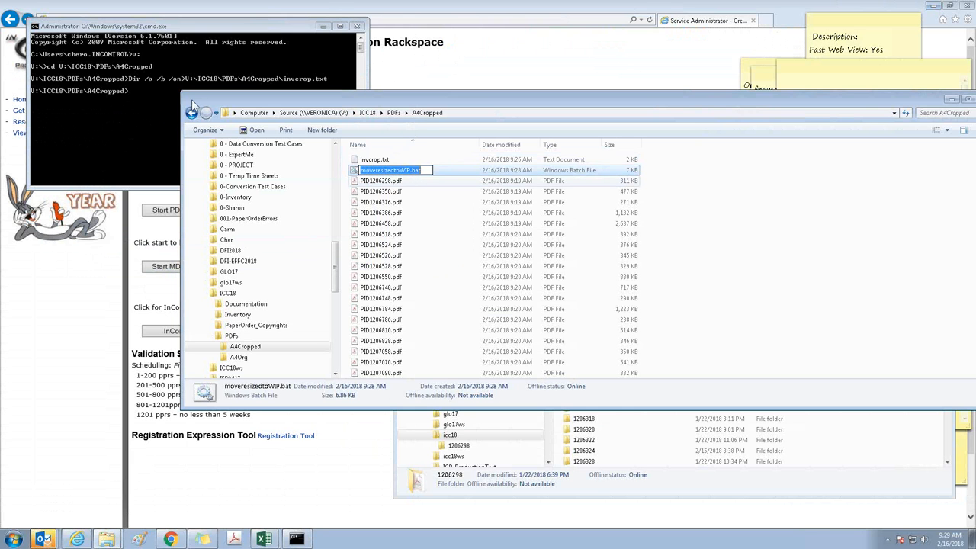
left_click(122, 116)
right_click(121, 116)
left_click(146, 146)
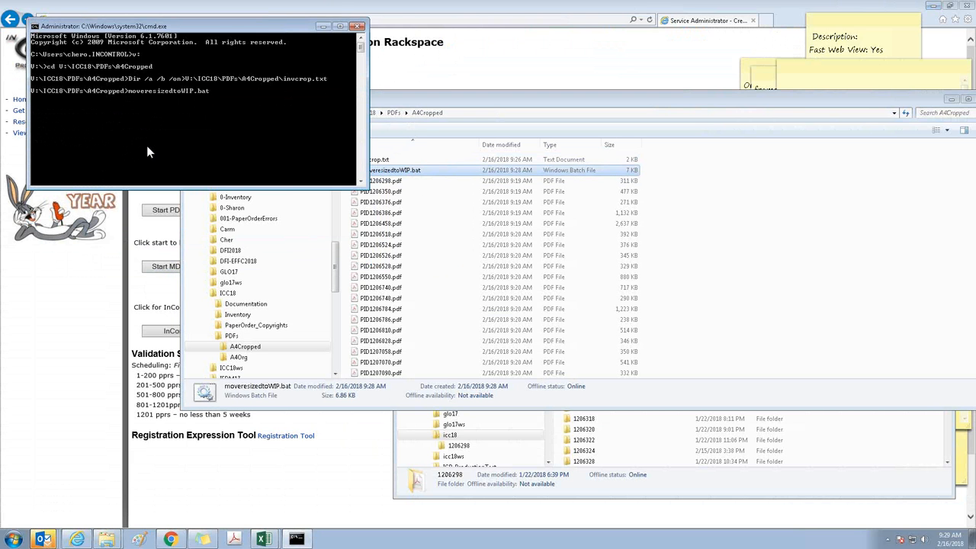
key("Return")
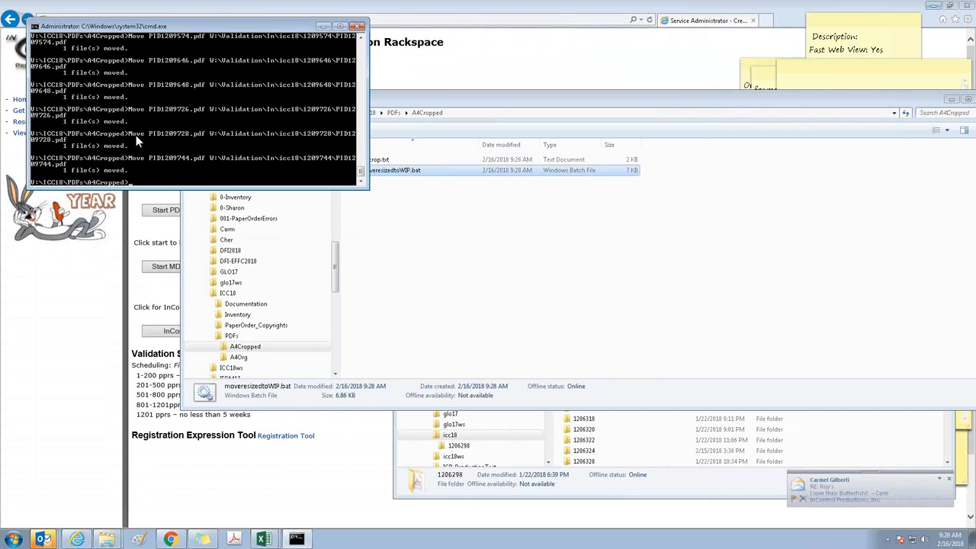
left_click_drag(361, 180, 372, 38)
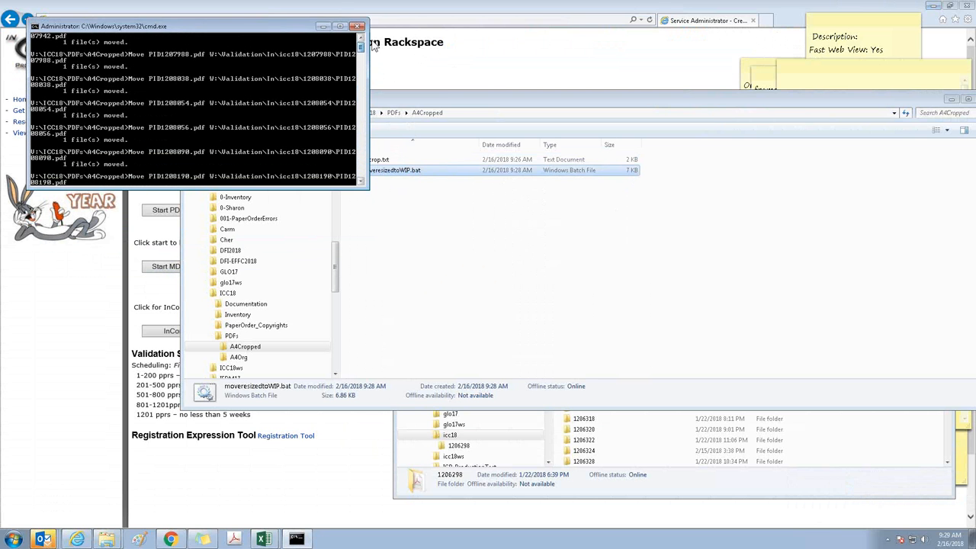
Search the W:\Validation\In\icc18 folder for PID*.PDF
left_click(452, 379)
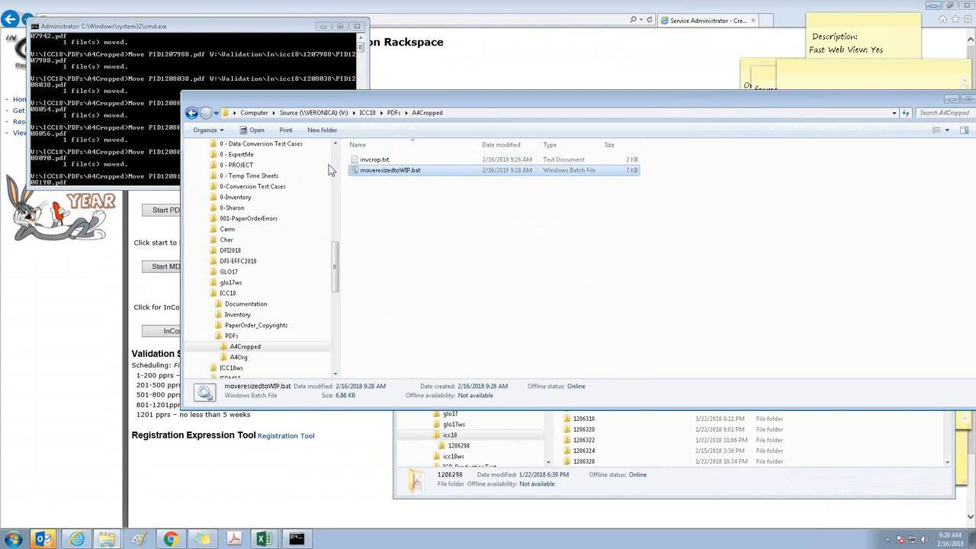
left_click(575, 496)
left_click(900, 201)
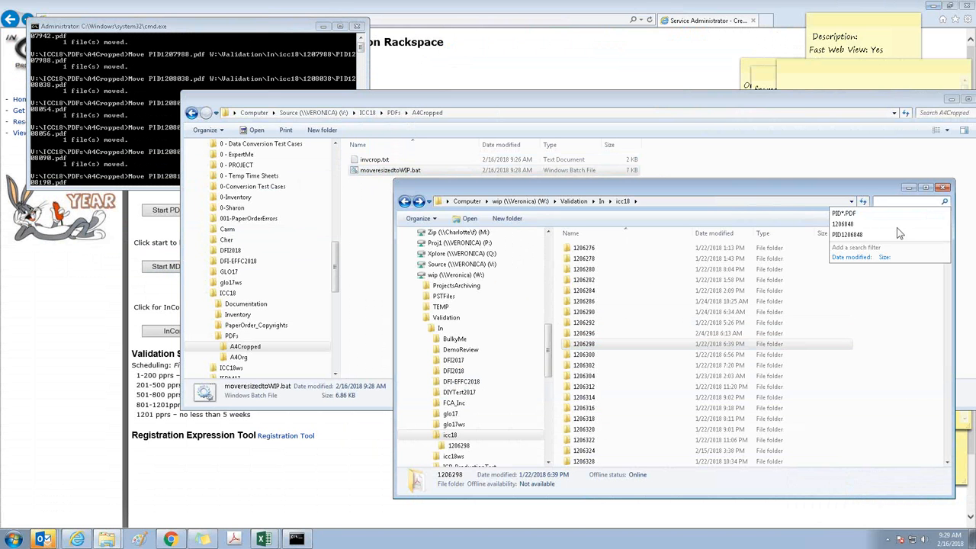
left_click(846, 213)
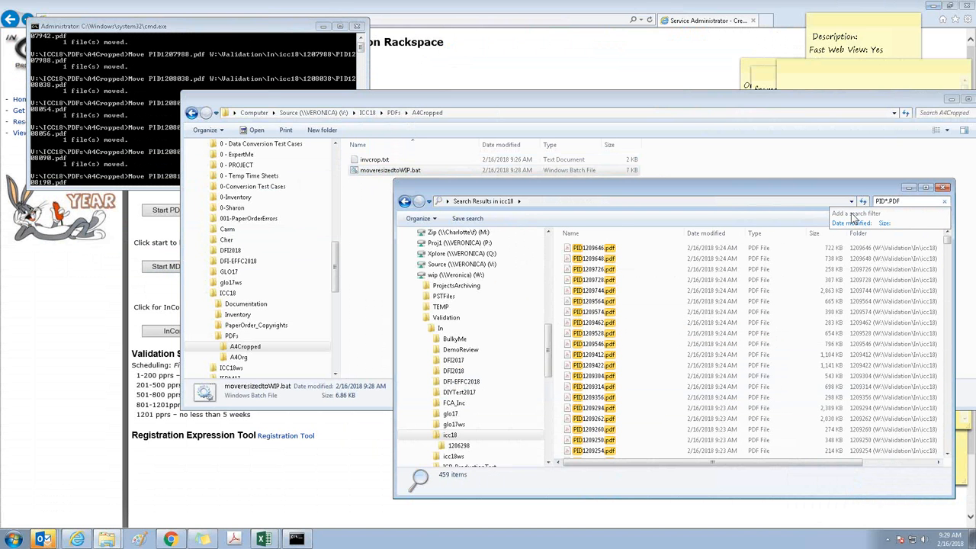
Select all search results modified on 2/16/2018 to count the moved PDFs, excluding those from 2/15/2018
left_click(647, 244)
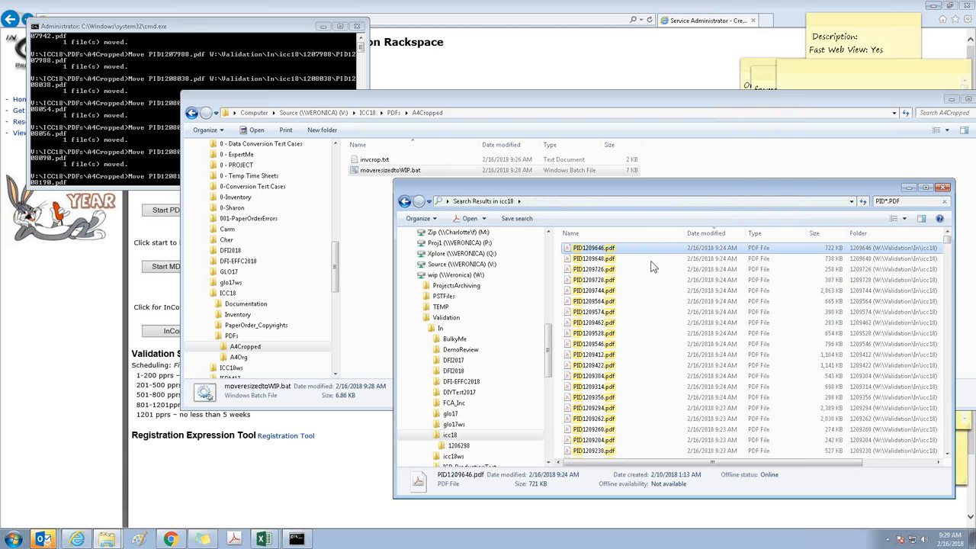
left_click(591, 269)
left_click(595, 251)
key("ctrl+a")
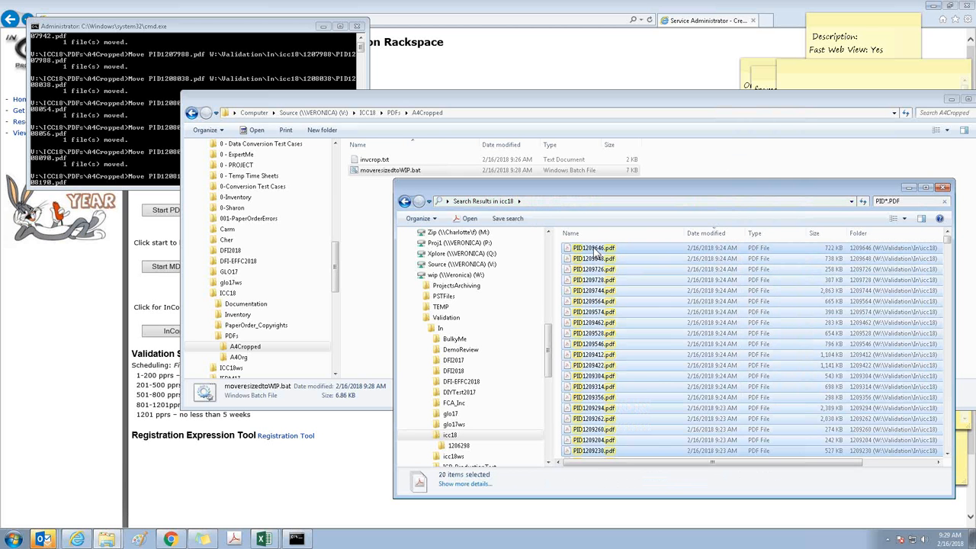
scroll(596, 251, "down", 10)
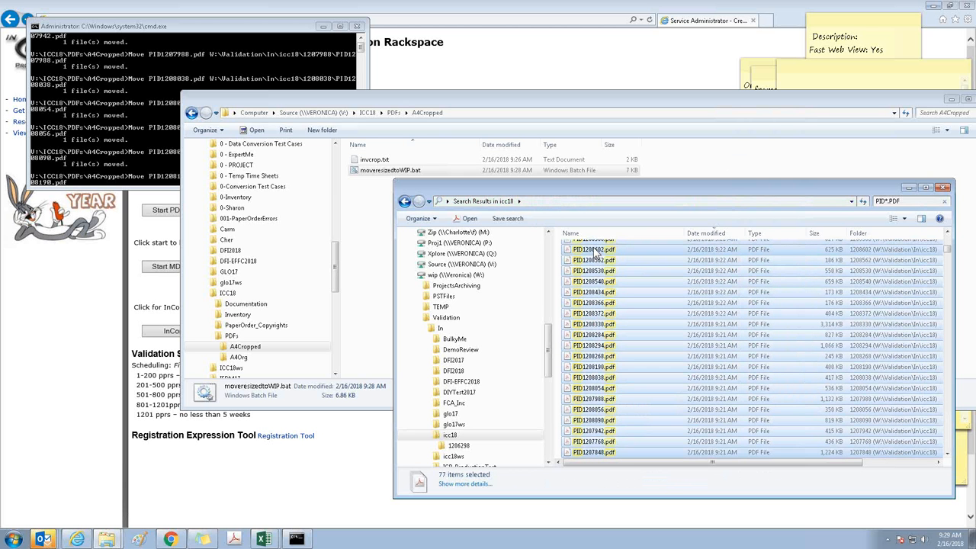
scroll(595, 250, "down", 5)
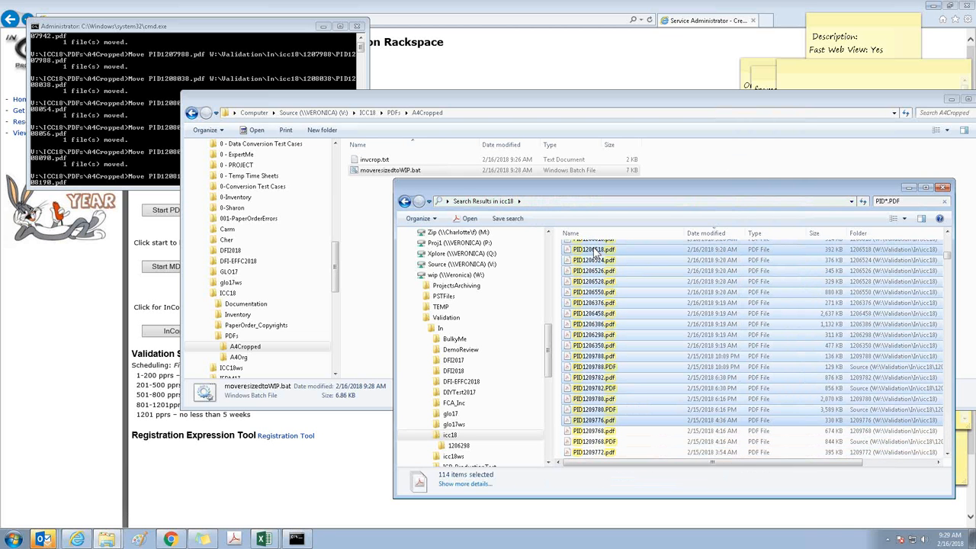
key("shift+Up")
key("shift+Up")
key("shift+Up")
key("shift+Up")
key("shift+Up")
key("shift+Up")
key("shift+Up")
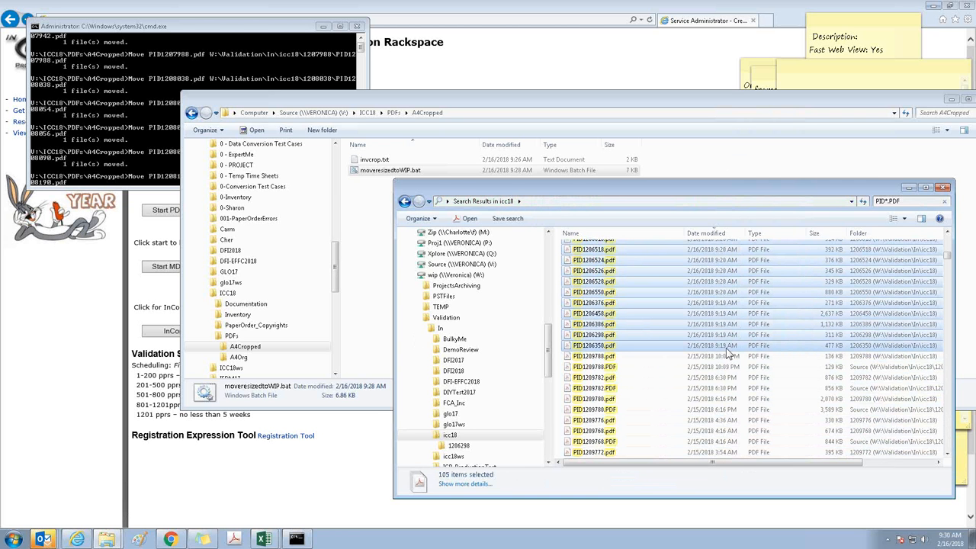
scroll(730, 355, "up", 4)
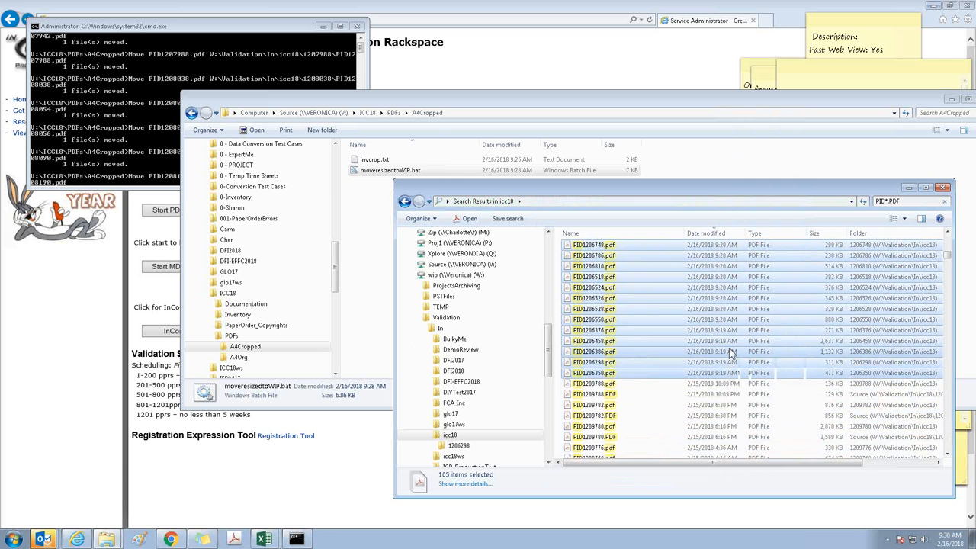
scroll(735, 351, "up", 5)
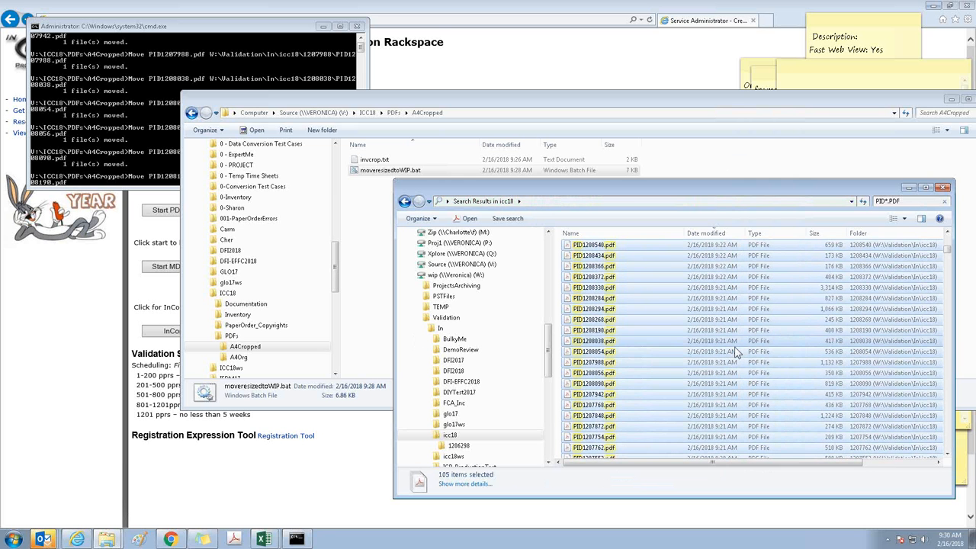
Open PID1208732.pdf from the search results, fit the whole page in view to check its page size, and close it
left_click(601, 288)
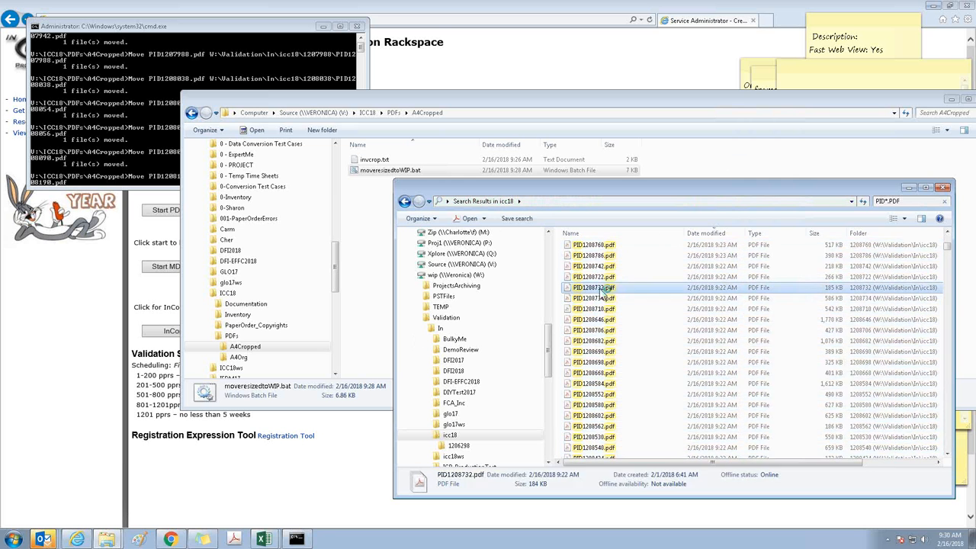
double_click(602, 288)
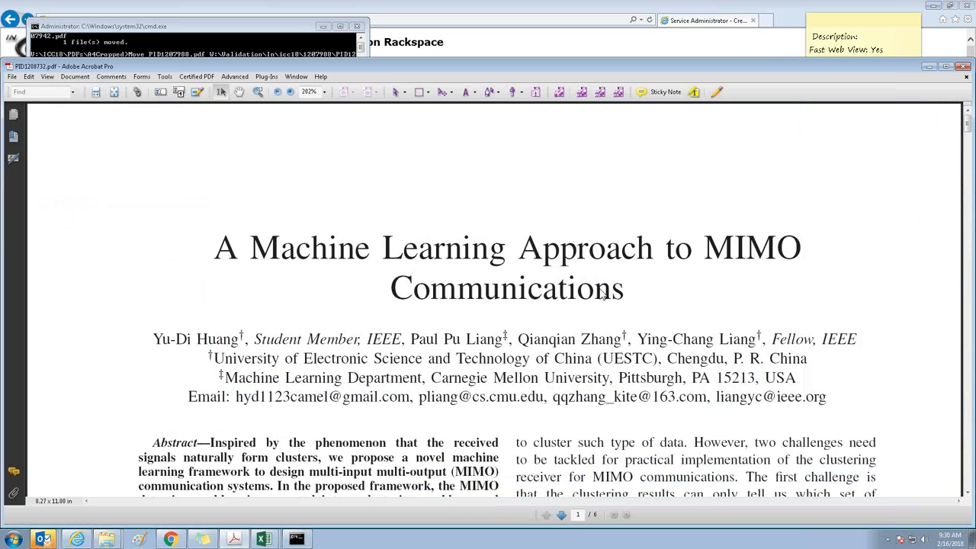
key("ctrl+0")
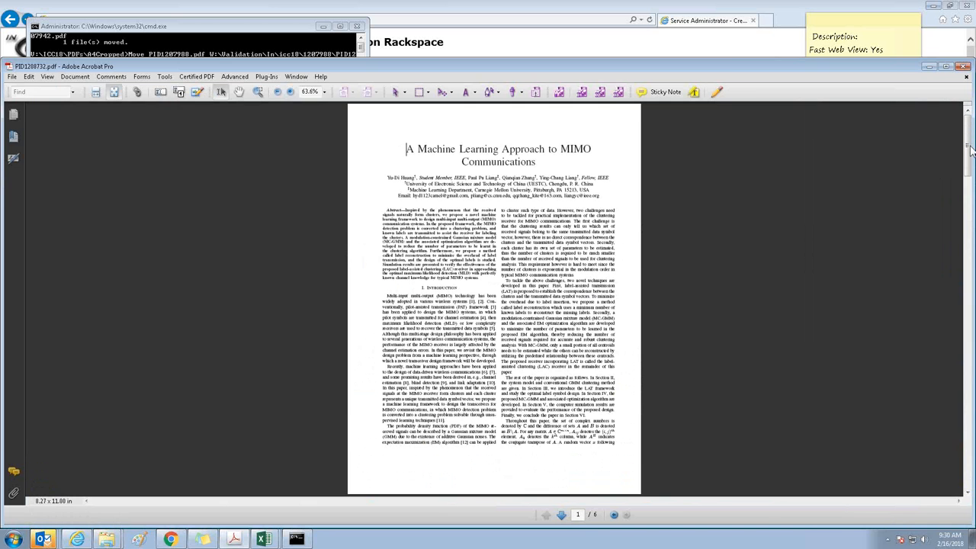
left_click(965, 67)
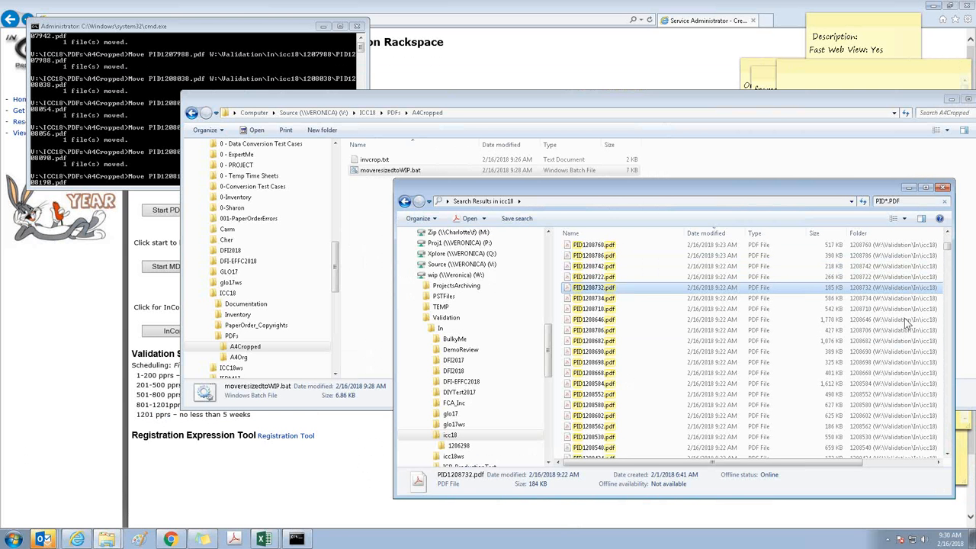
Check the folder location of the PID1208732.pdf result, and return to the icc18 folder listing
left_click(922, 462)
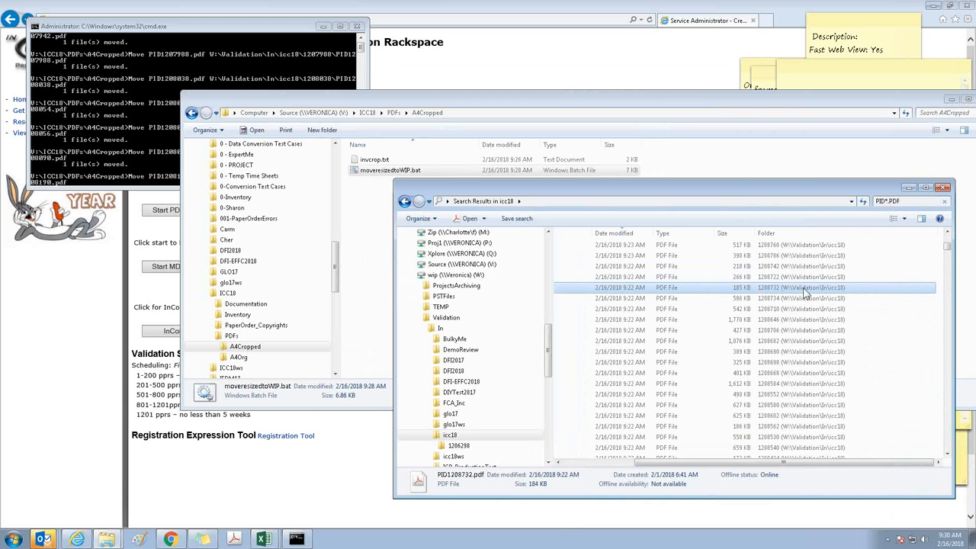
left_click_drag(740, 463, 669, 464)
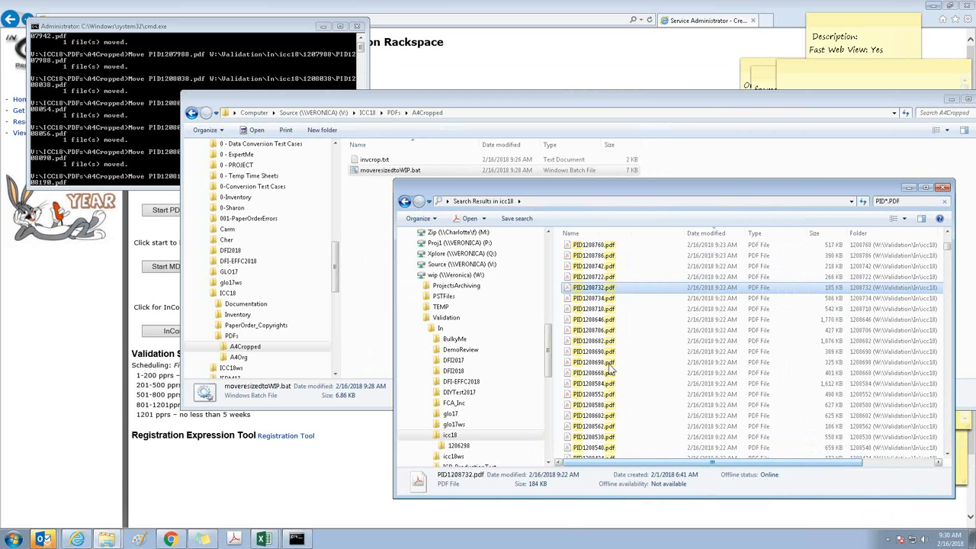
left_click(451, 436)
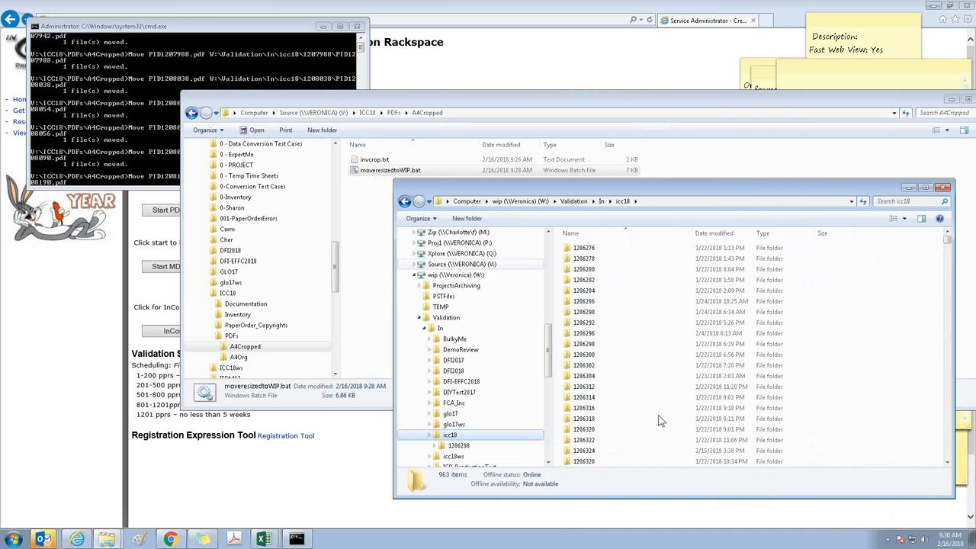
Rename moveresizedtoWIP.bat in the A4Cropped folder as moveresizedtoWIP.txt and open it in Notepad to review its Move commands
left_click(362, 227)
left_click(419, 172)
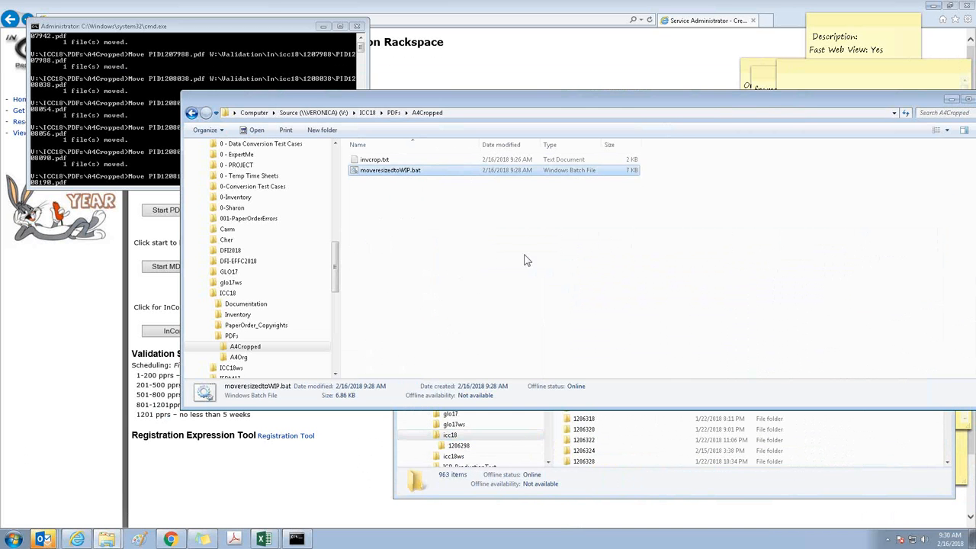
left_click(422, 172)
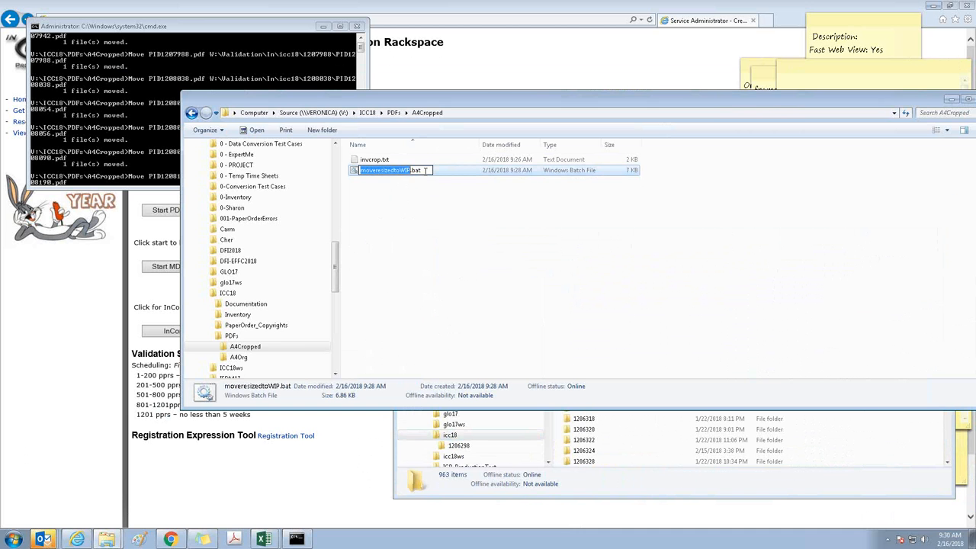
left_click(426, 171)
key("BackSpace")
key("BackSpace")
key("BackSpace")
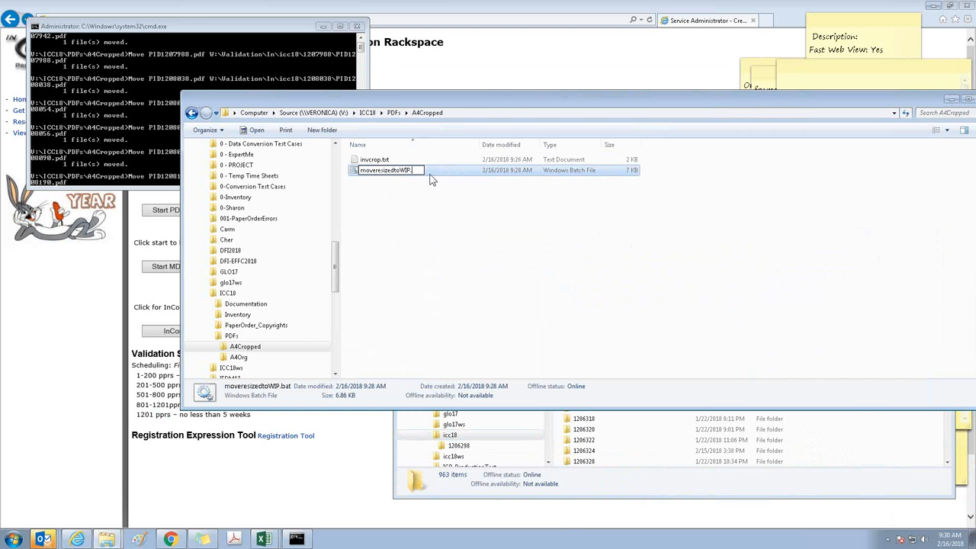
type("txt")
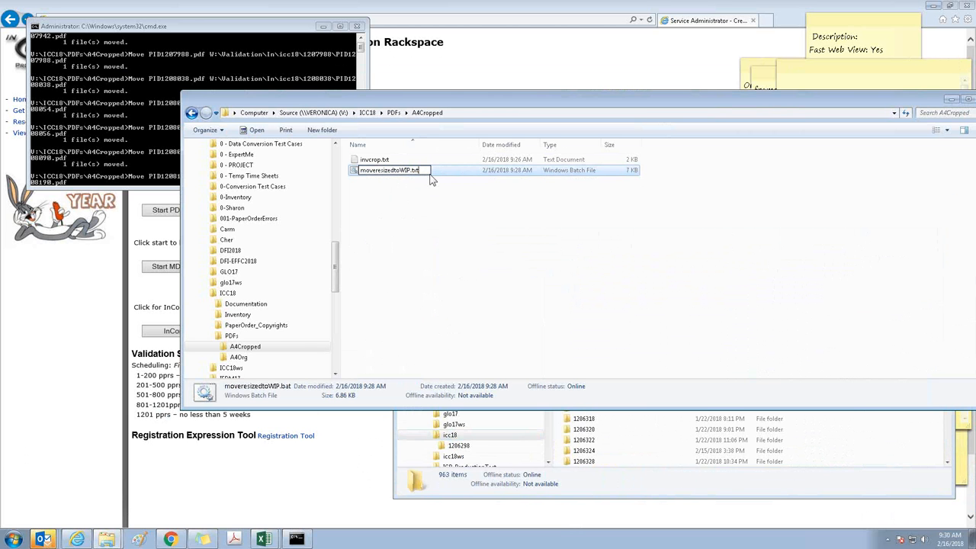
key("Return")
key("Return")
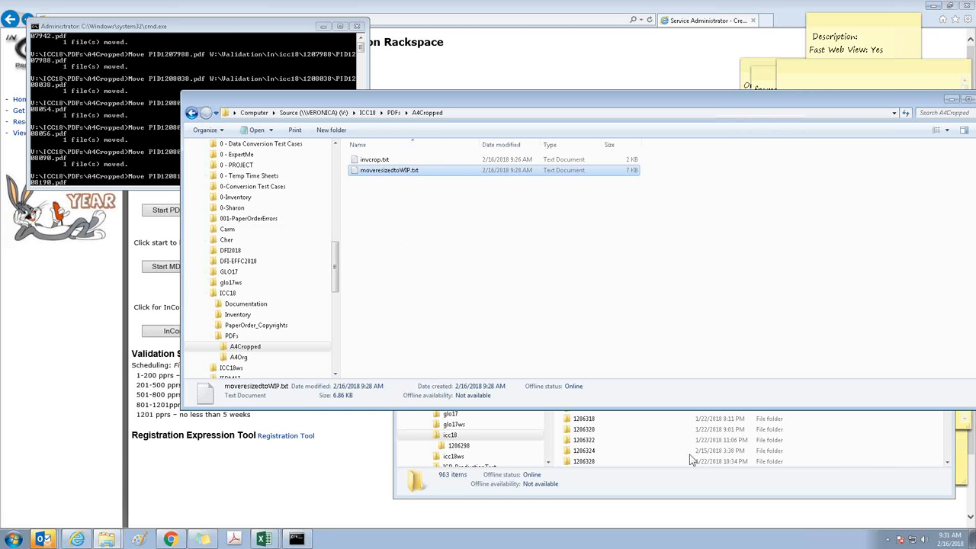
double_click(379, 174)
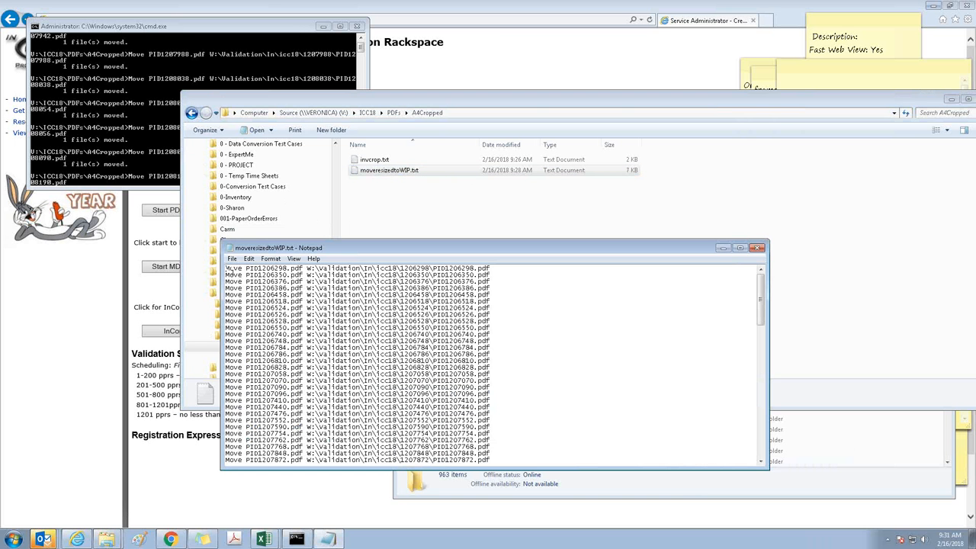
left_click(654, 218)
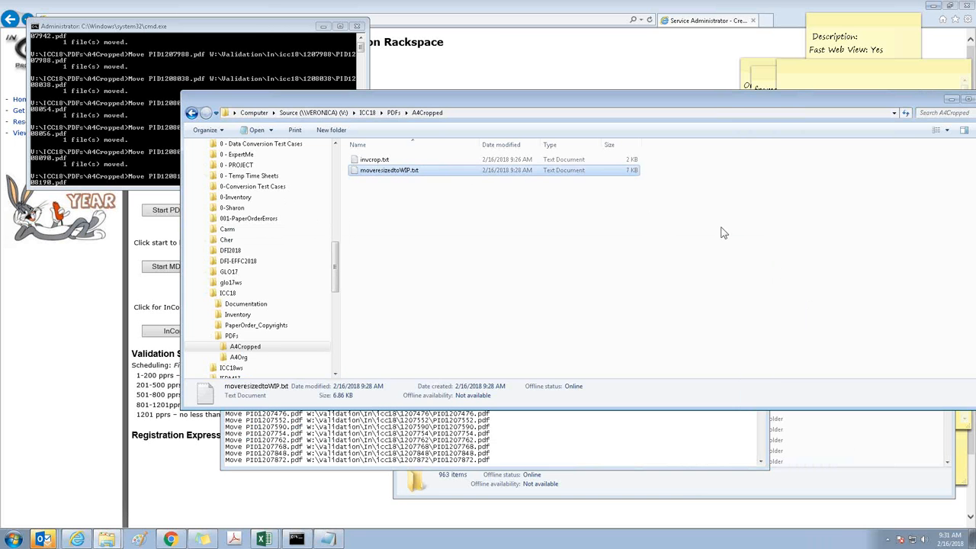
Search W:\Validation\In\icc18 again for PID*.PDF and close the batch file's command window
left_click(847, 488)
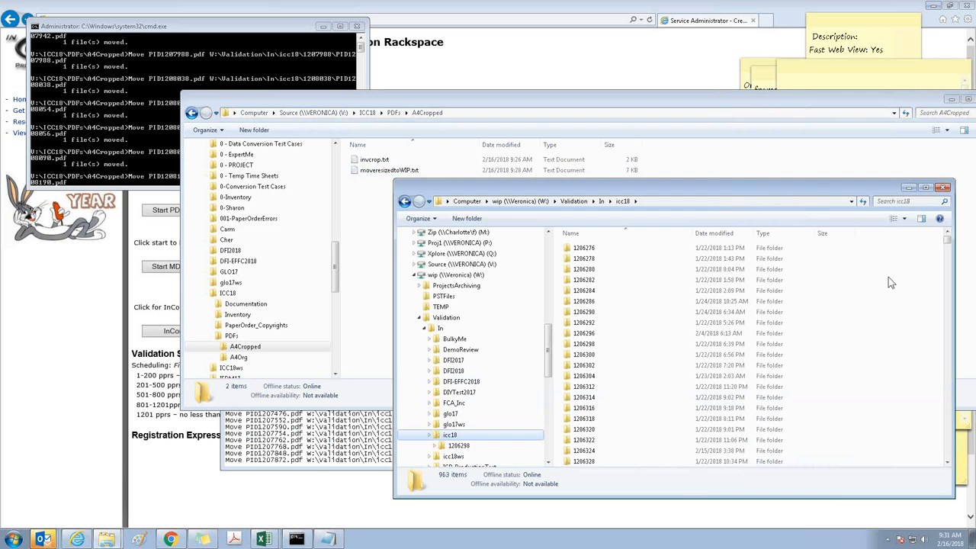
left_click(904, 202)
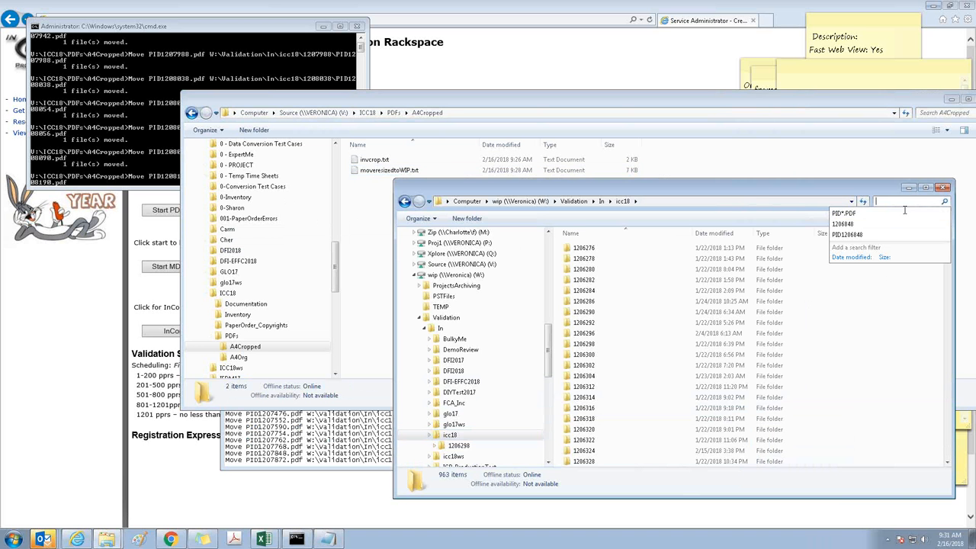
left_click(857, 215)
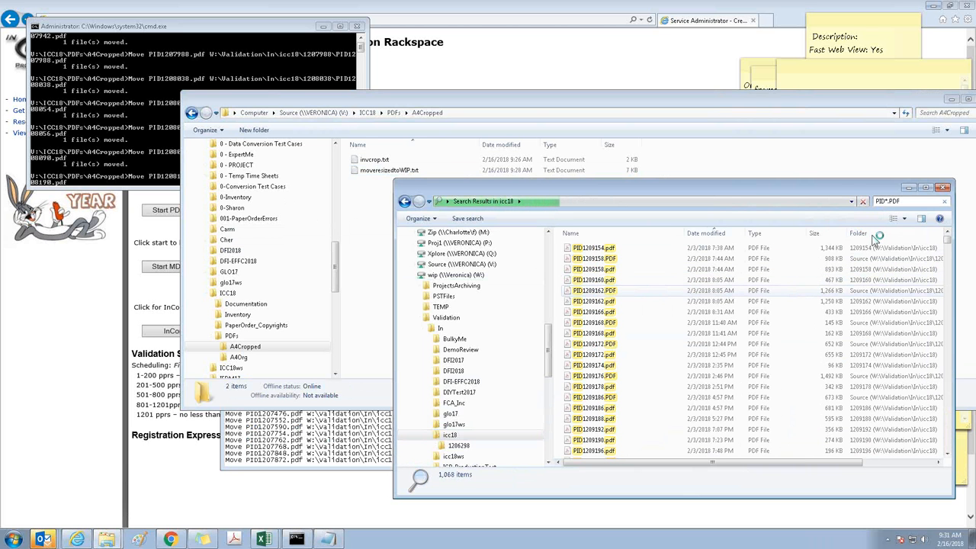
left_click(356, 26)
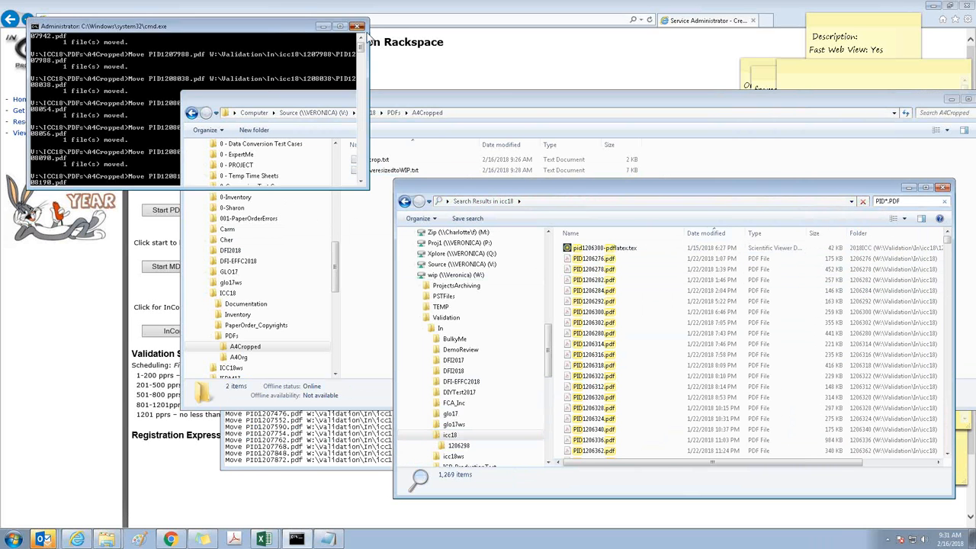
Sort the search results newest first and copy all PDFs modified on 2/16/2018 into V:\ICC18\PDFs\A4Cropped
left_click(691, 239)
left_click(595, 250)
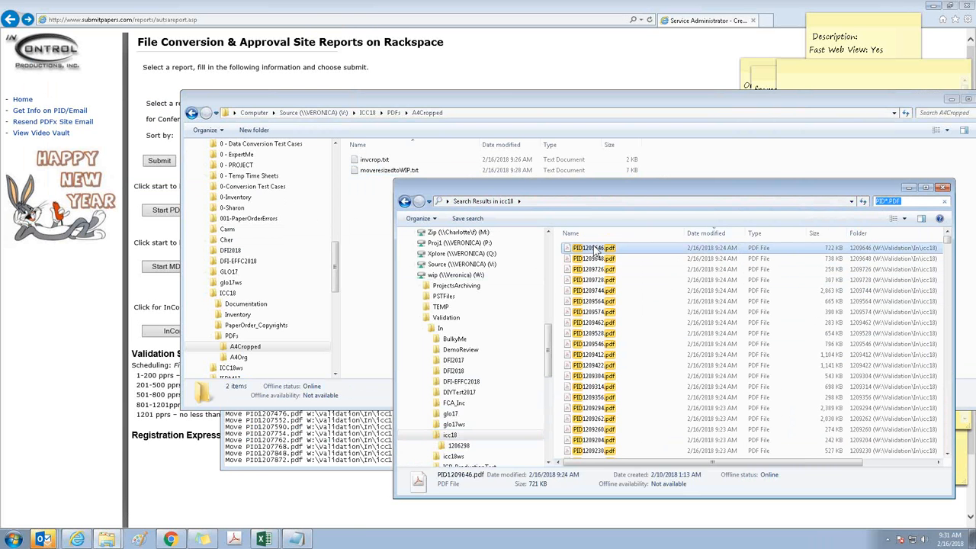
key("ctrl+a")
scroll(594, 250, "down", 10)
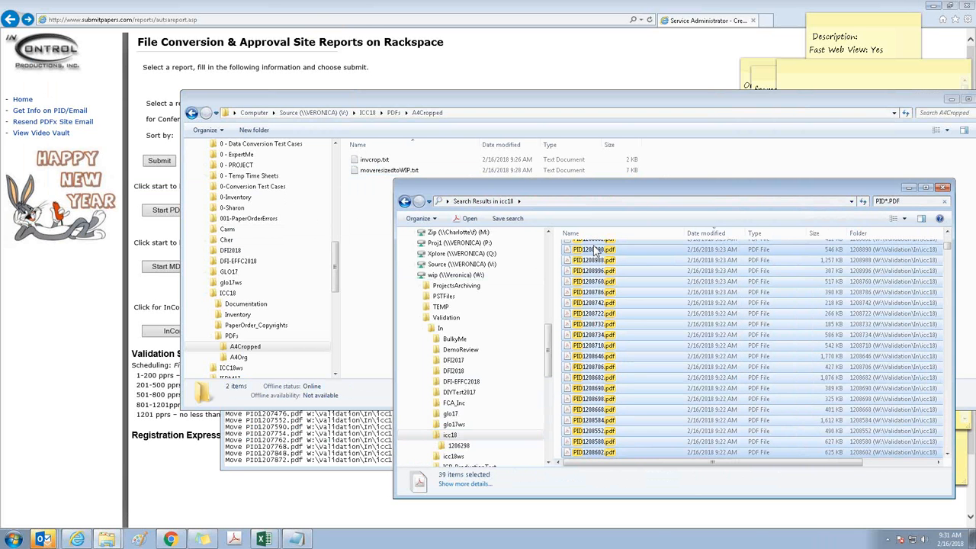
key("shift+Page_Down")
key("shift+Page_Down")
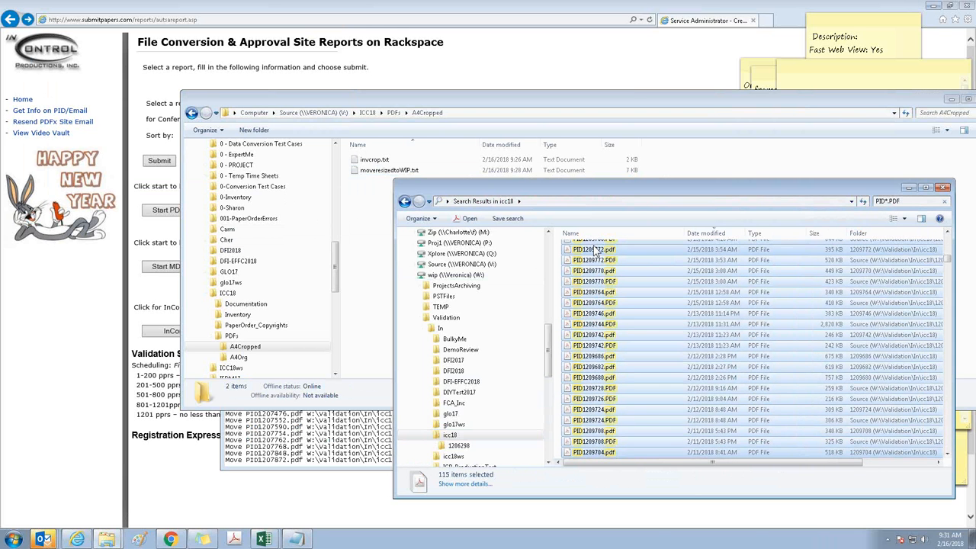
key("shift+Page_Up")
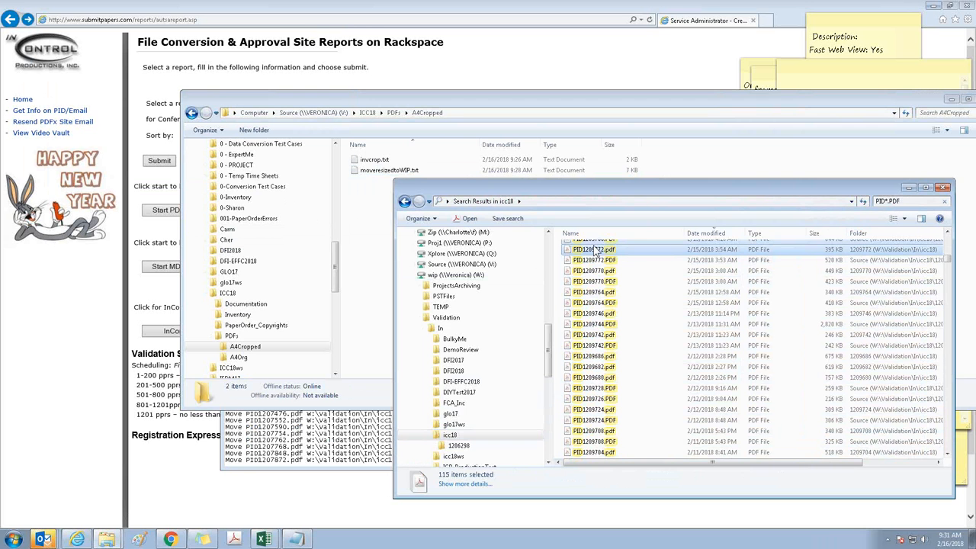
key("shift+Page_Up")
key("shift+Down")
key("shift+Down")
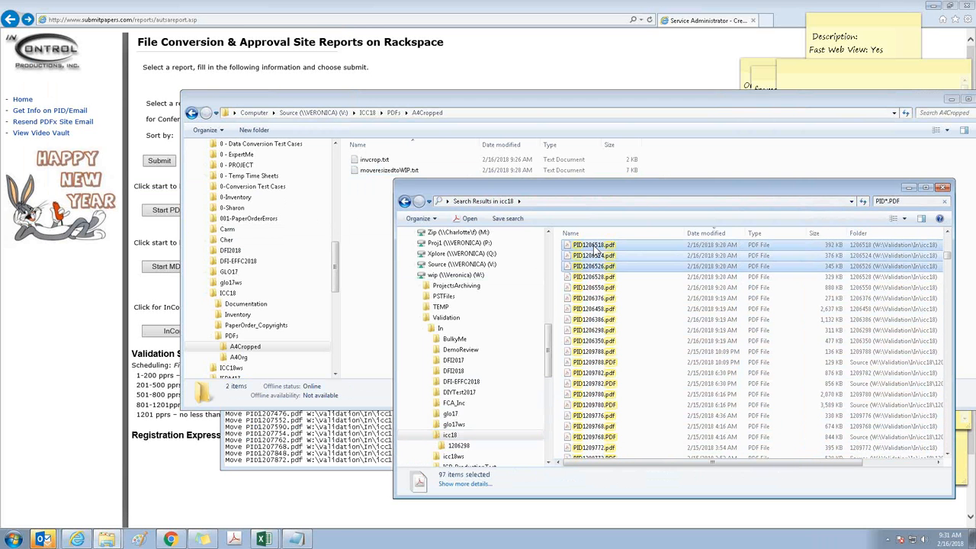
key("shift+Down")
key("shift+Down")
key("shift+Down")
key("shift+Down")
key("shift+Down")
key("shift+Down")
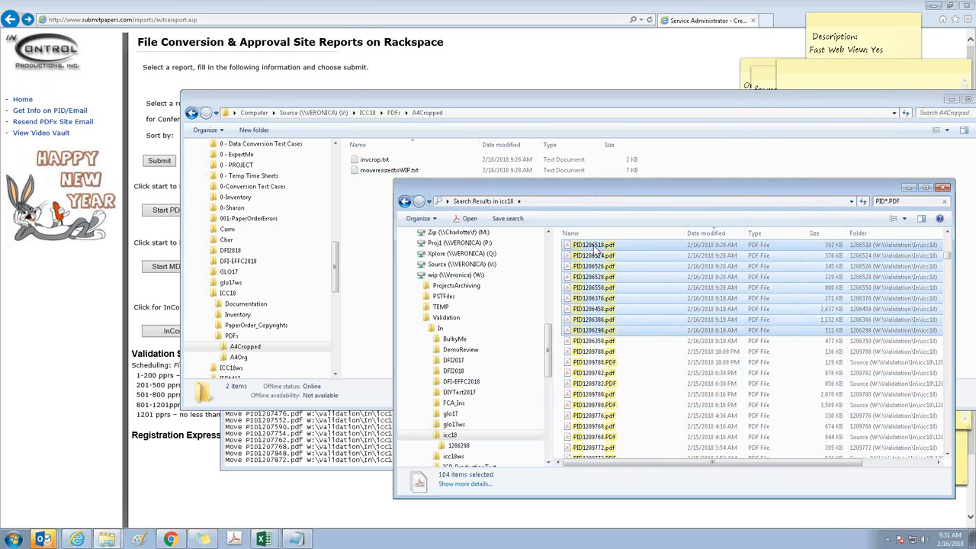
key("shift+Down")
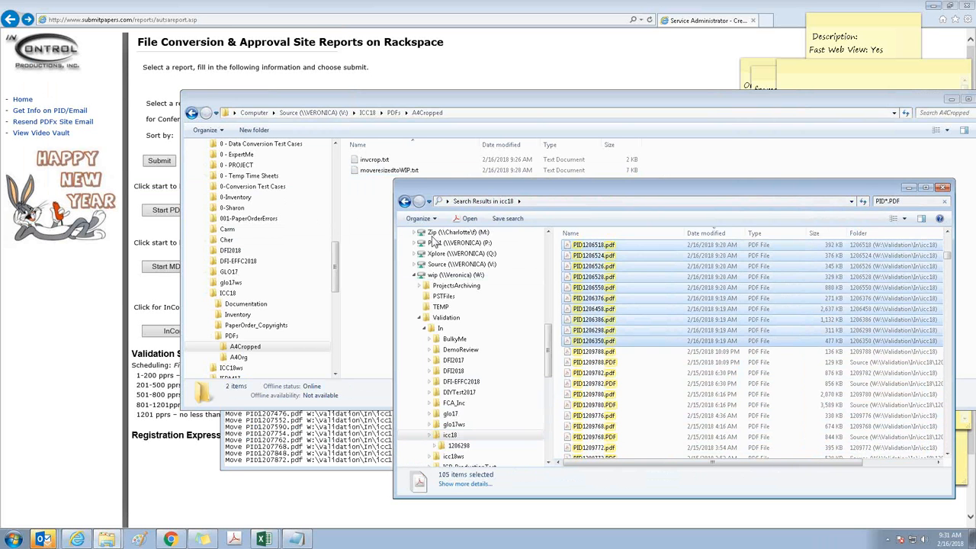
key("alt+Tab")
key("ctrl+v")
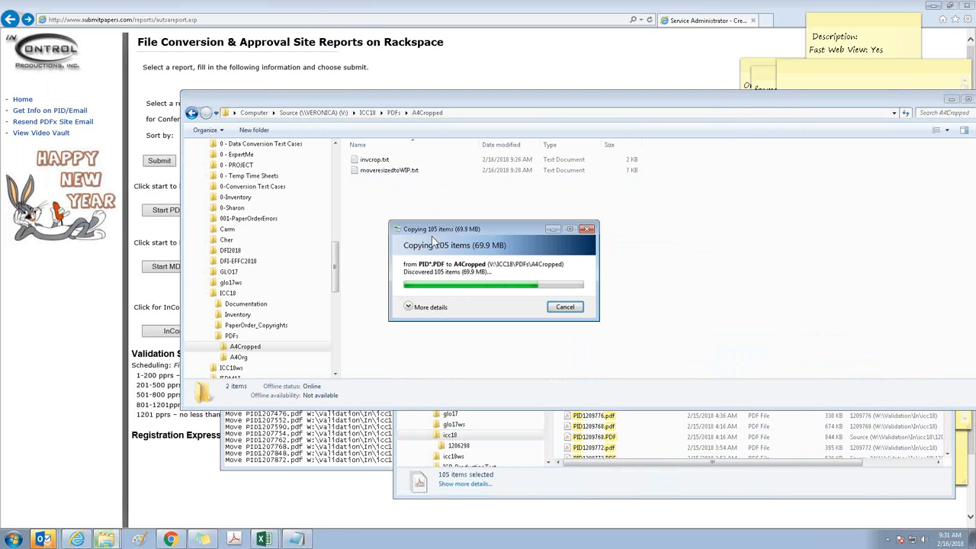
Open moveresizedtoWIP.txt in UltraEdit and replace Move with Copy at the start of every line using column mode
right_click(387, 173)
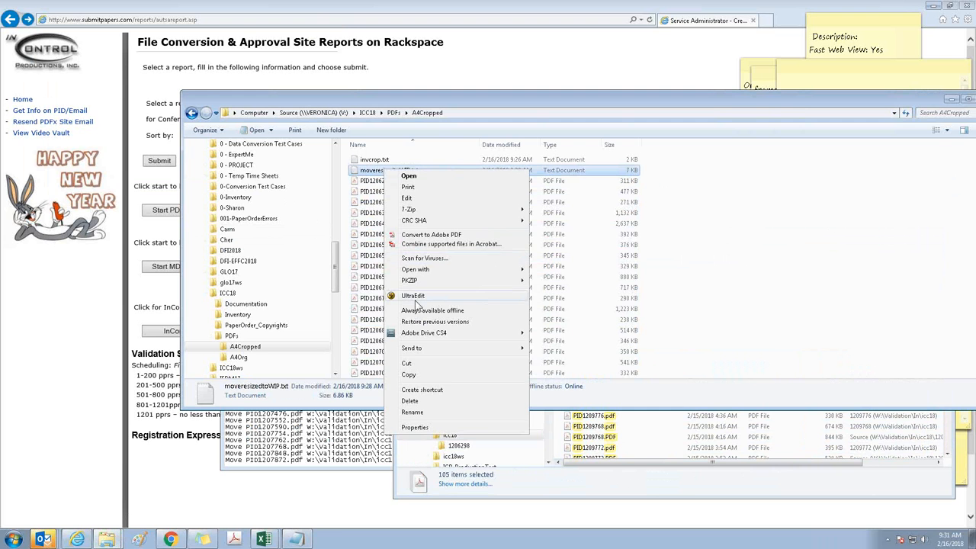
left_click(415, 296)
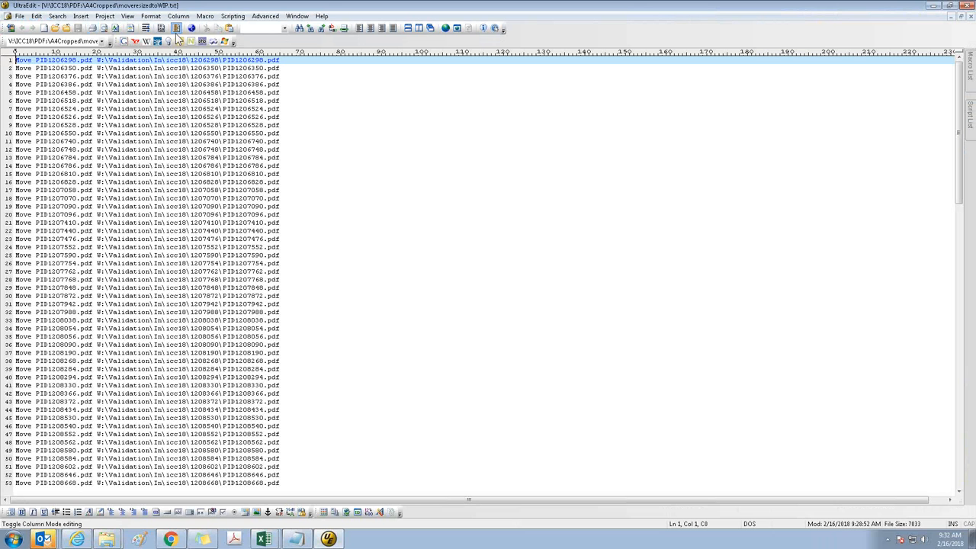
key("shift+Right")
key("shift+Right")
key("shift+Right")
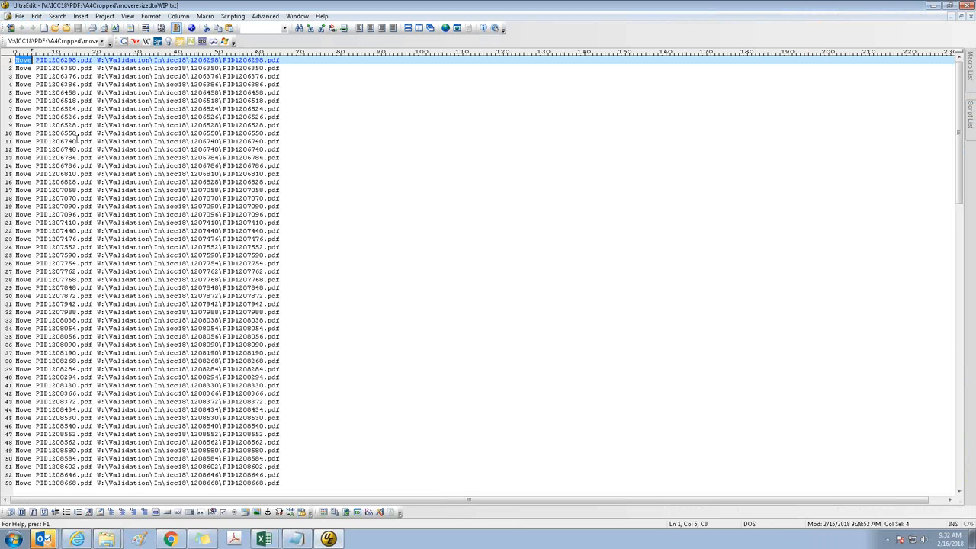
key("ctrl+shift+End")
key("Delete")
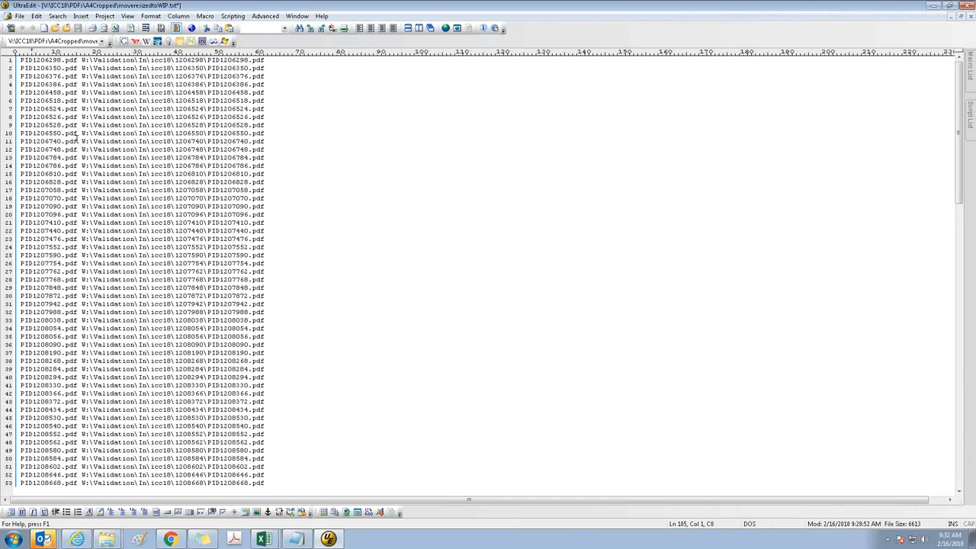
type("Copy")
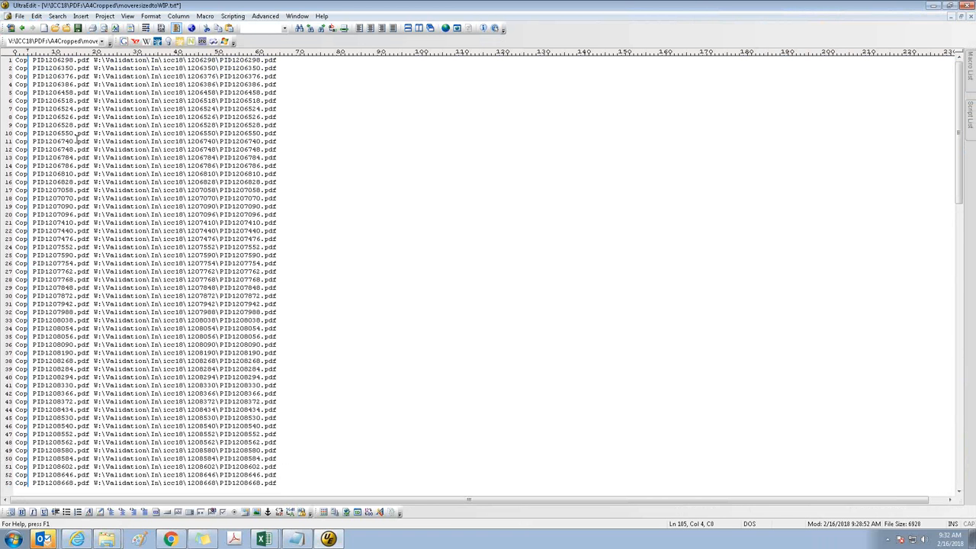
left_click(60, 76)
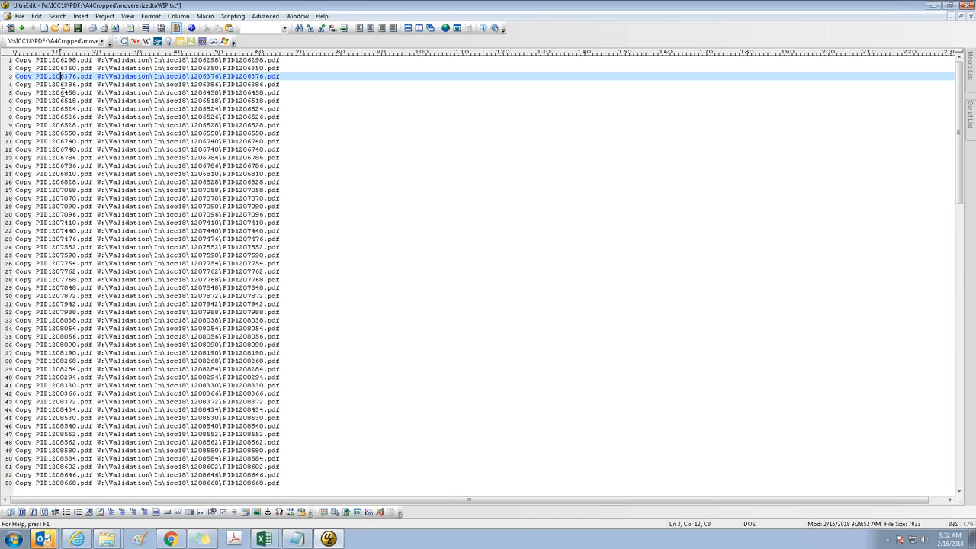
key("ctrl+End")
key("ctrl+Home")
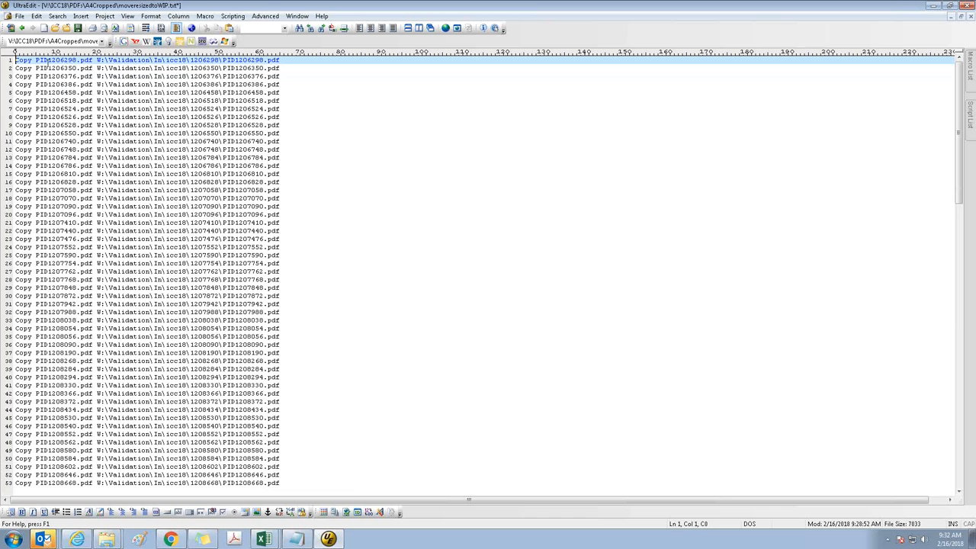
Save the edited command list as moveresizedtoWIP.bat in the A4Cropped folder and close UltraEdit
left_click(19, 16)
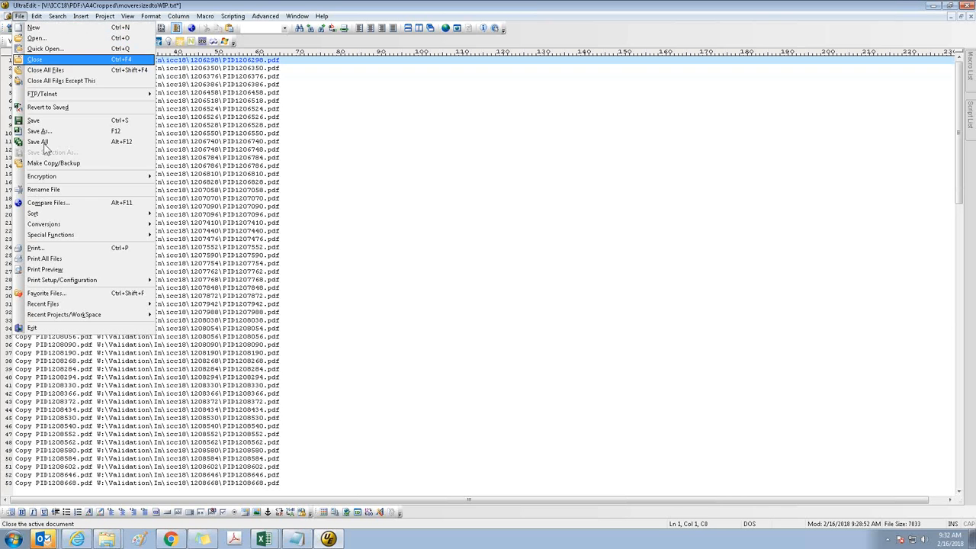
left_click(42, 131)
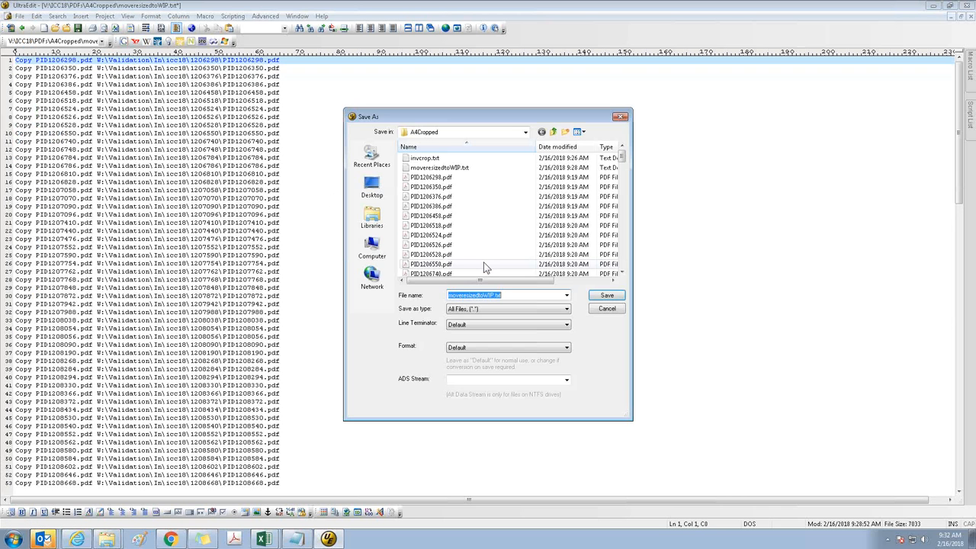
left_click(526, 294)
key("BackSpace")
key("BackSpace")
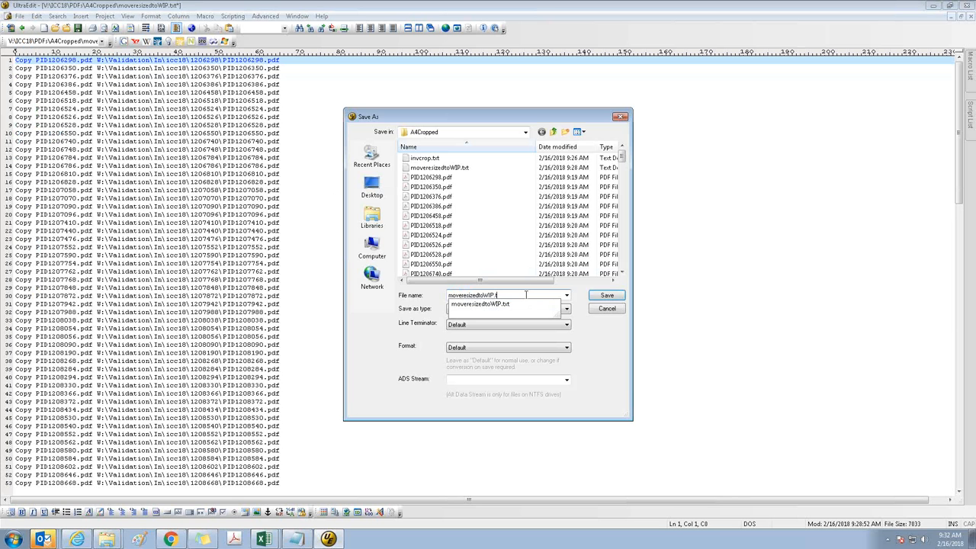
type(".t")
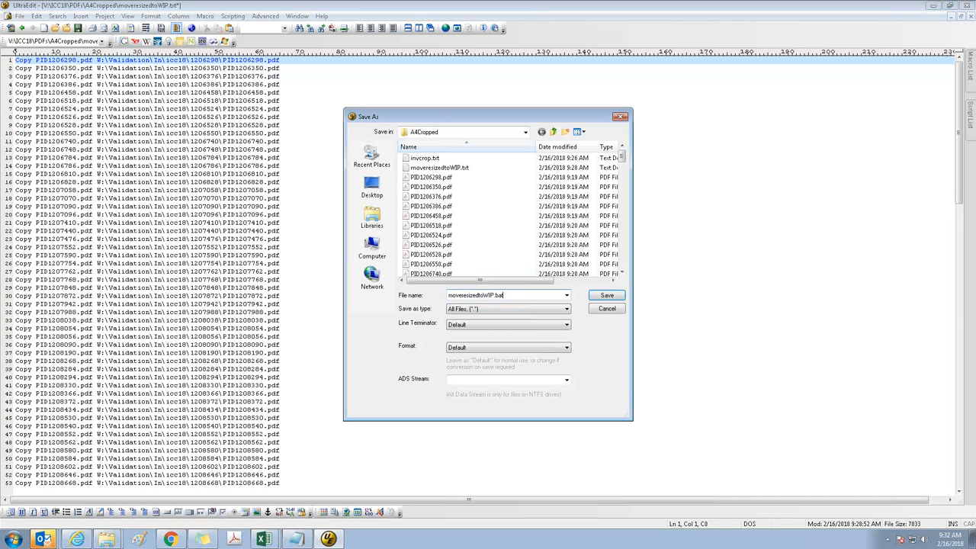
key("Return")
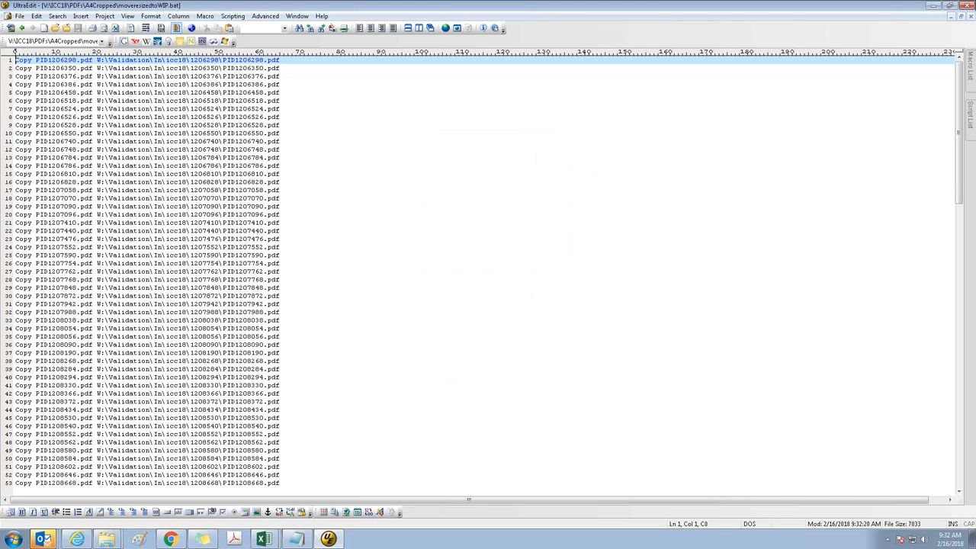
left_click(967, 5)
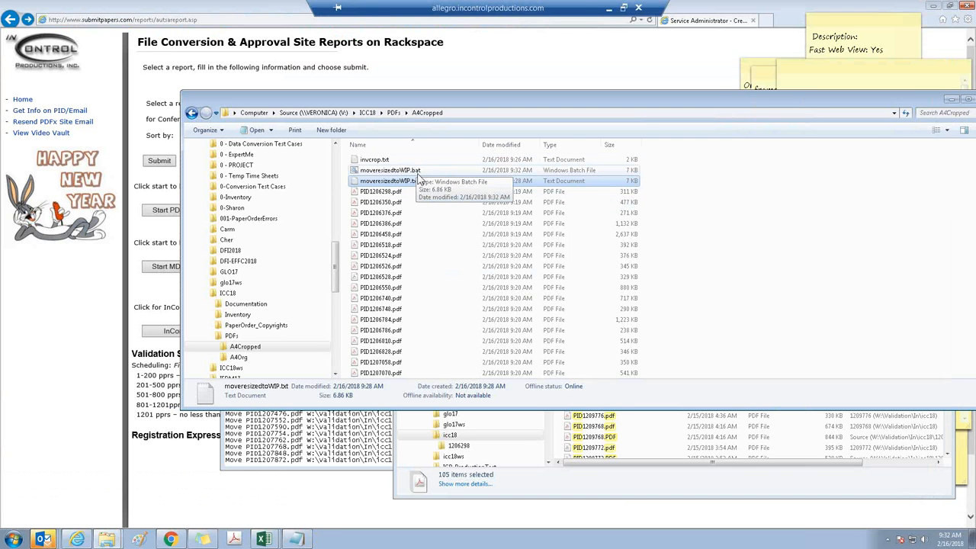
Delete moveresizedtoWIP.txt from the A4Cropped folder and run moveresizedtoWIP.bat
right_click(416, 181)
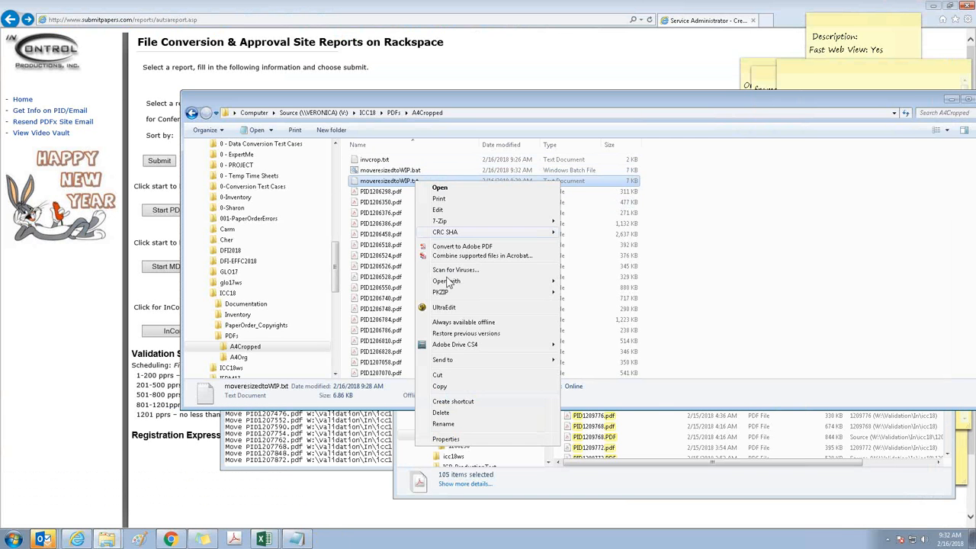
left_click(448, 413)
key("Return")
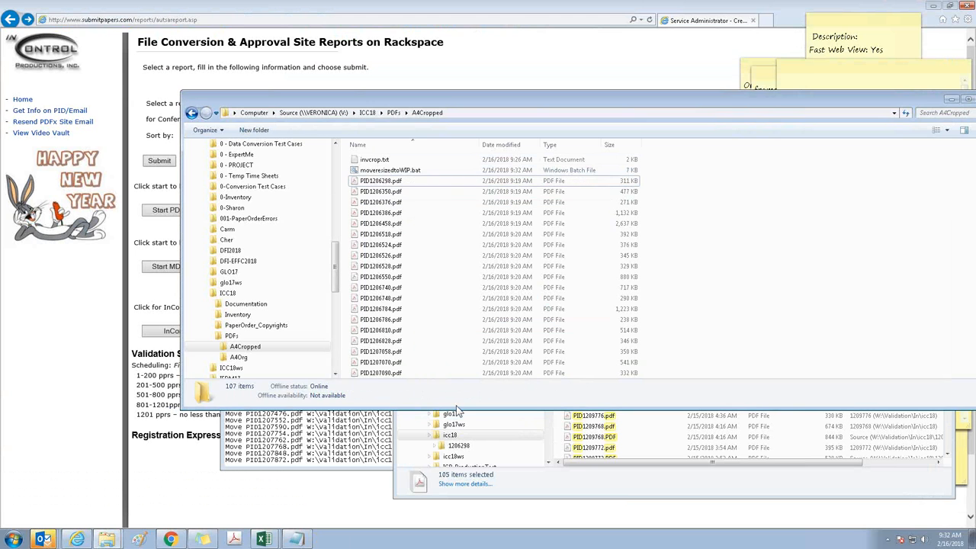
double_click(389, 170)
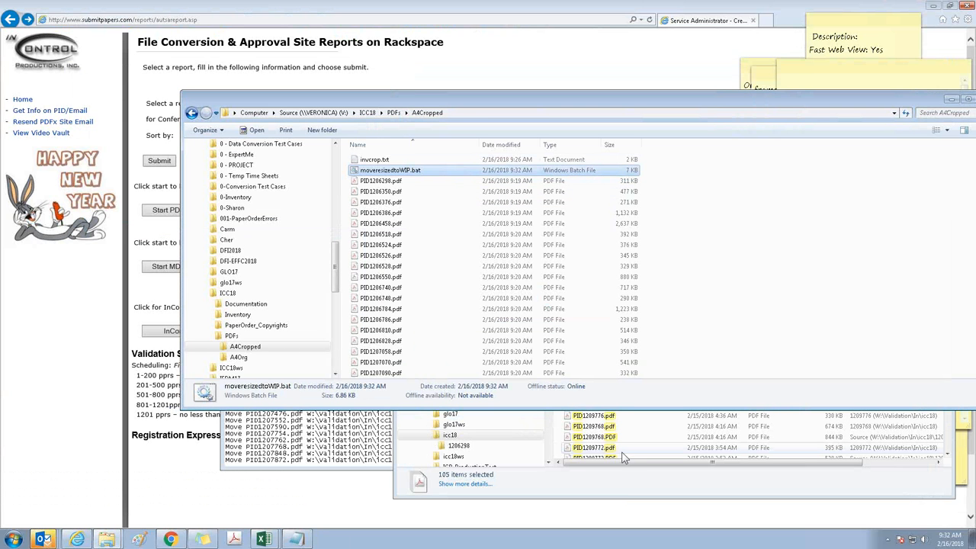
Rename moveresizedtoWIP.bat in the A4Cropped folder to moveresizedtoWIP.txt
left_click(585, 411)
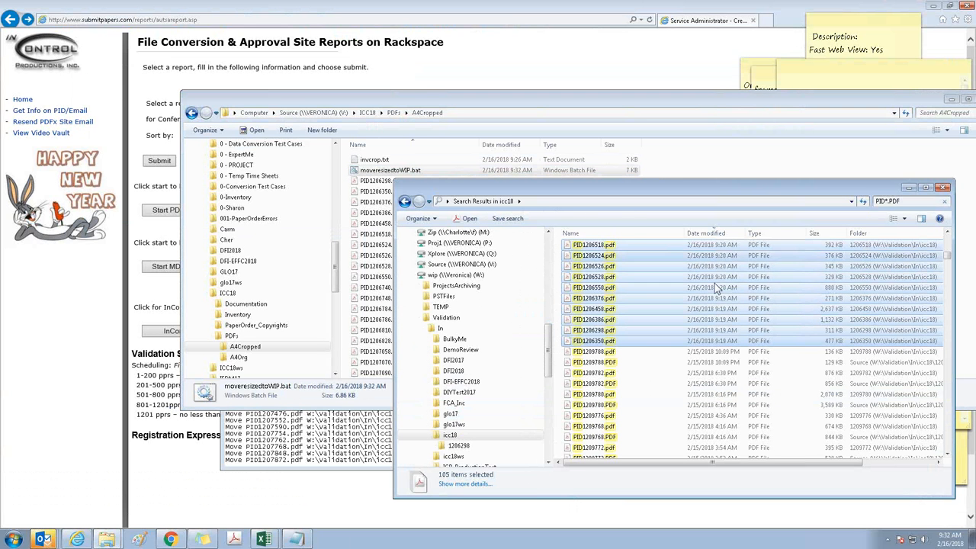
left_click(424, 105)
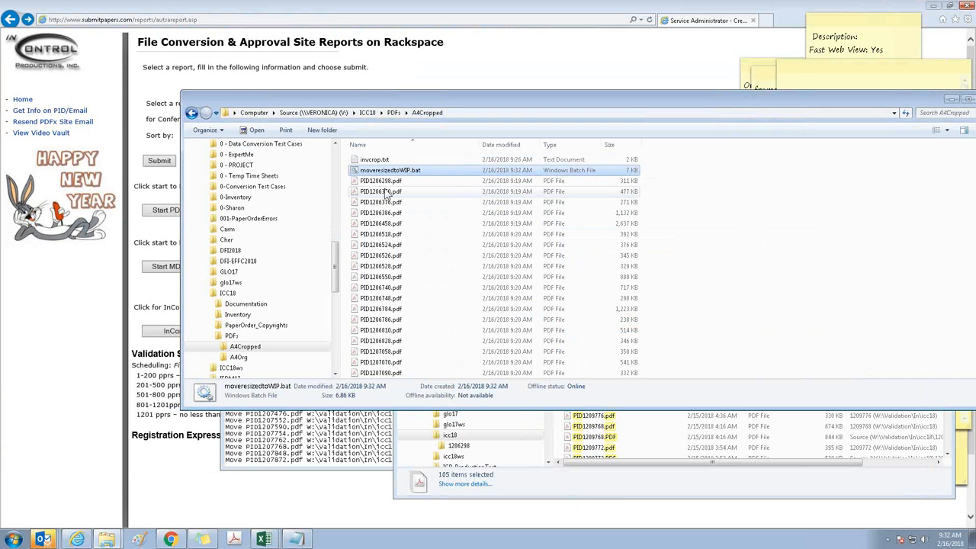
left_click(388, 372)
left_click(390, 169)
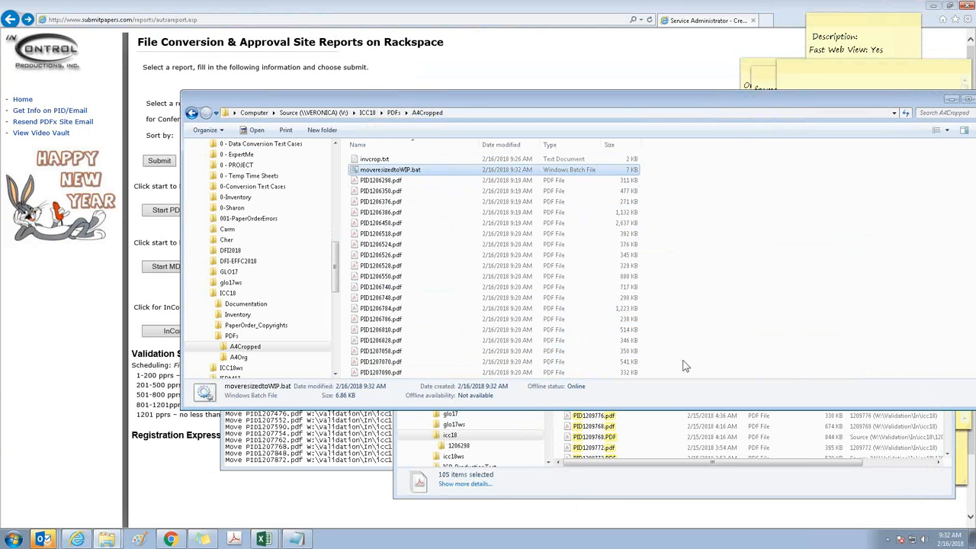
key("F2")
key("End")
key("BackSpace")
key("BackSpace")
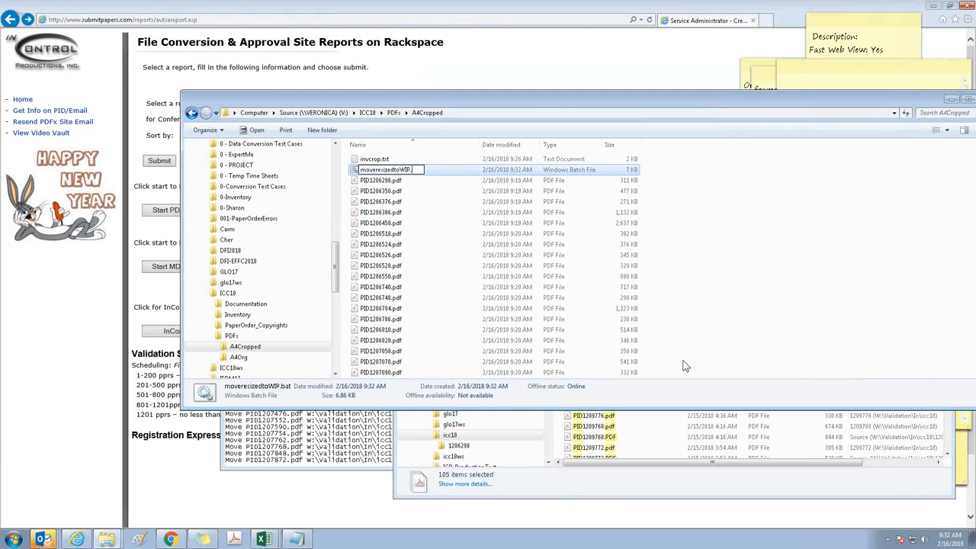
key("Return")
key("Return")
Move invcrop.txt and moveresizedtoWIP.txt from A4Cropped into the V:\ICC18\Inventory folder
key("shift+Up")
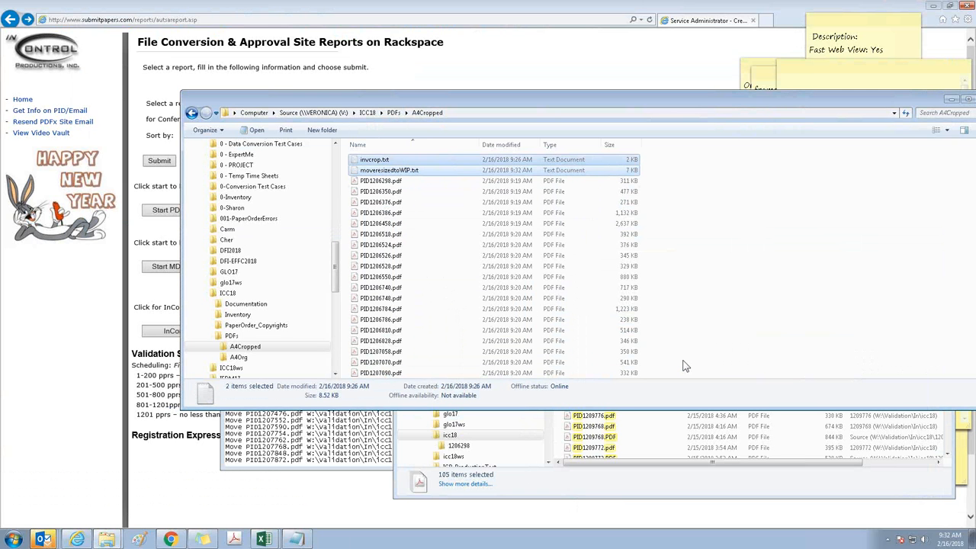
left_click(237, 315)
key("ctrl+v")
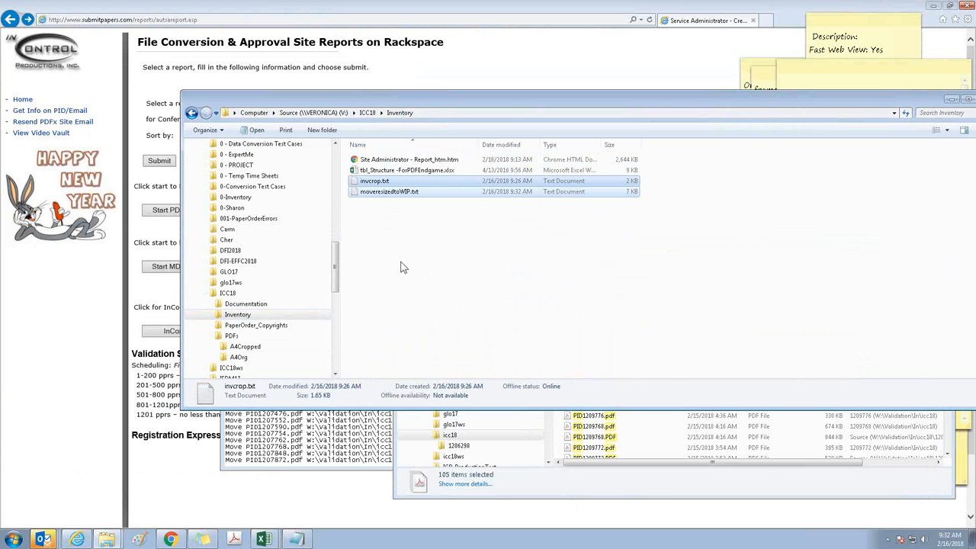
left_click(385, 238)
Open invcrop.txt, check its PDF list through to the last entry, and save and close the file
double_click(374, 181)
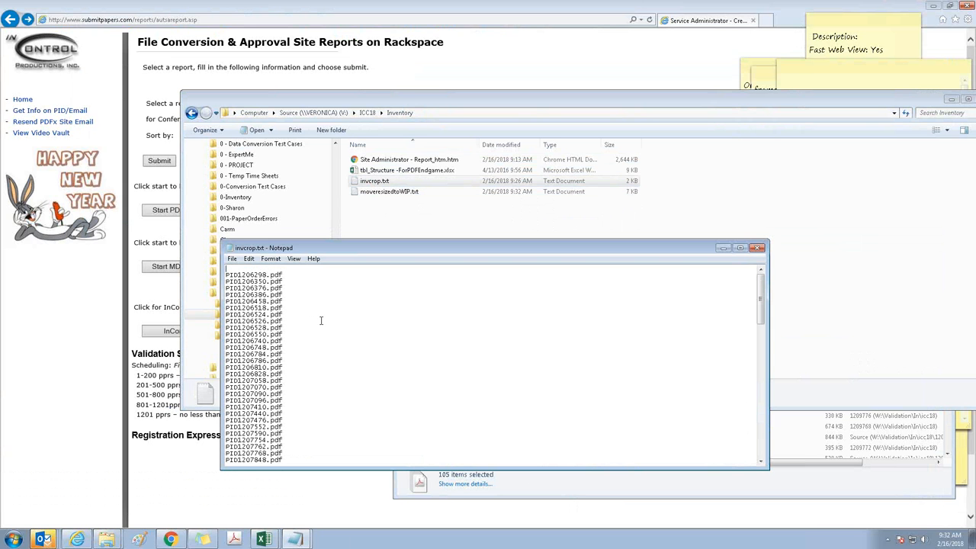
key("ctrl+End")
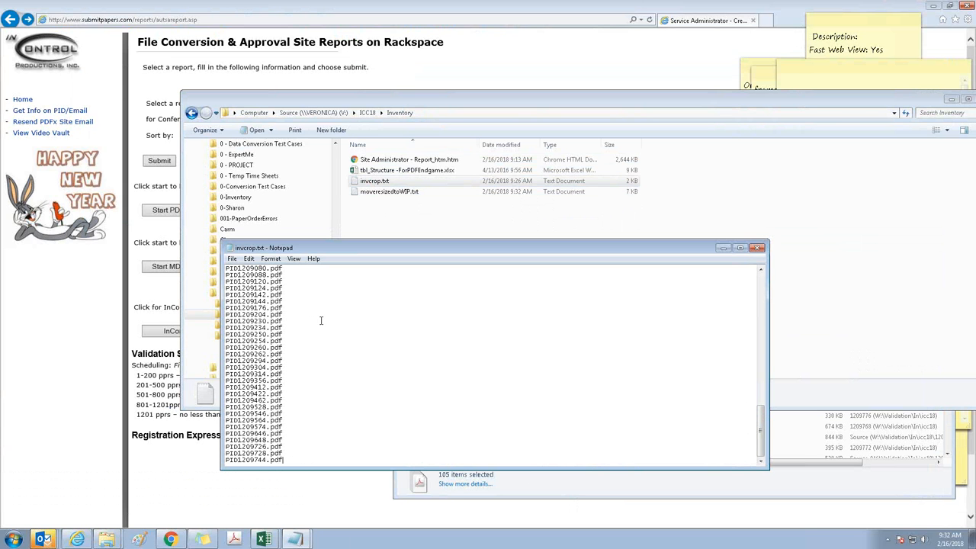
key("ctrl+s")
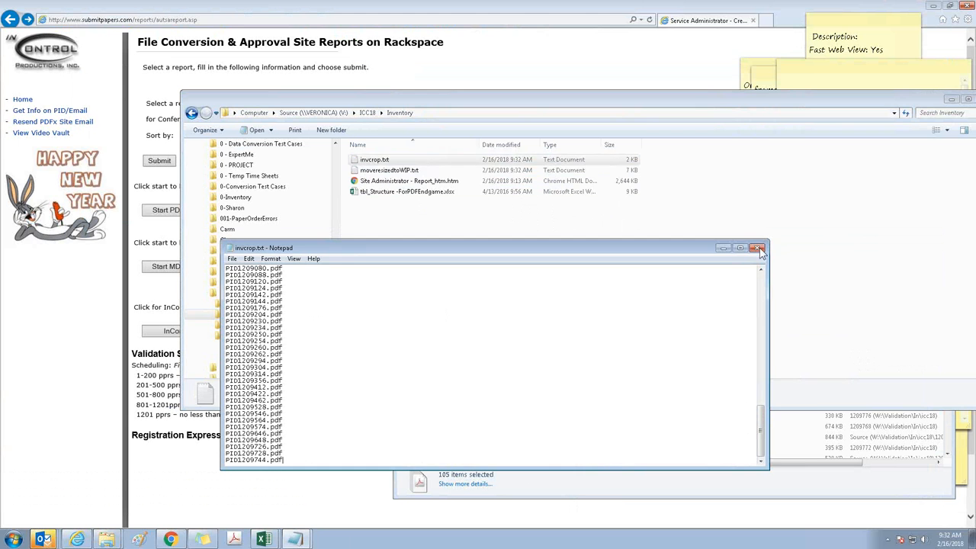
left_click(758, 248)
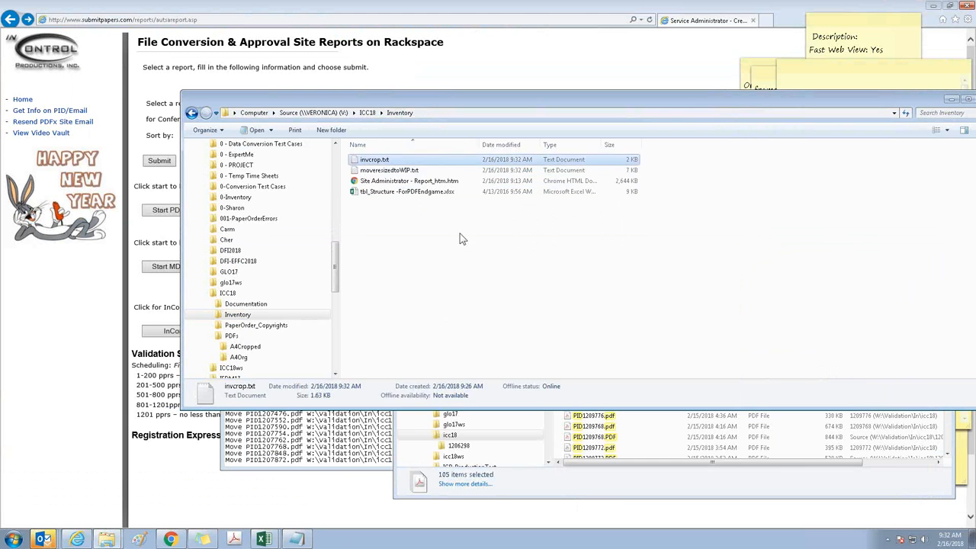
Review the copy commands in moveresizedtoWIP.txt in the Inventory folder
double_click(385, 170)
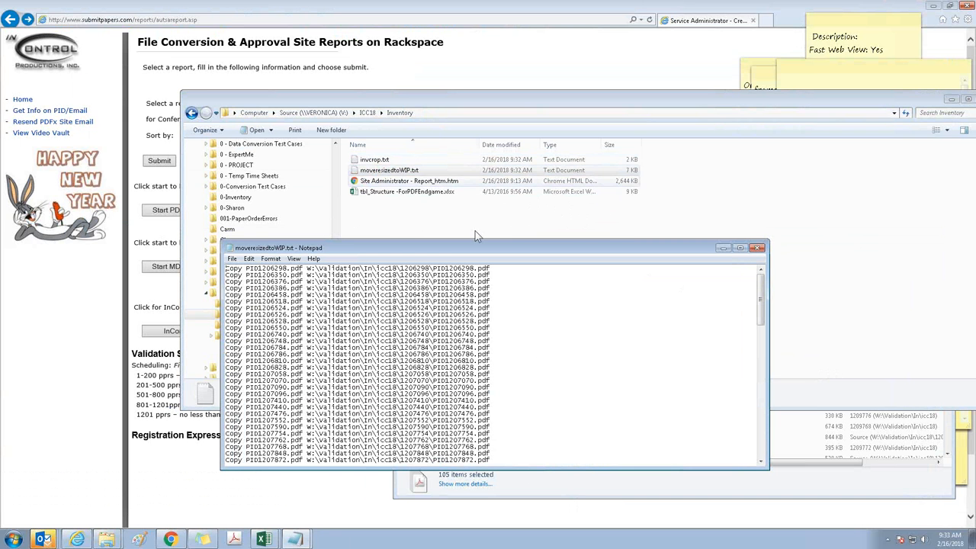
left_click(758, 249)
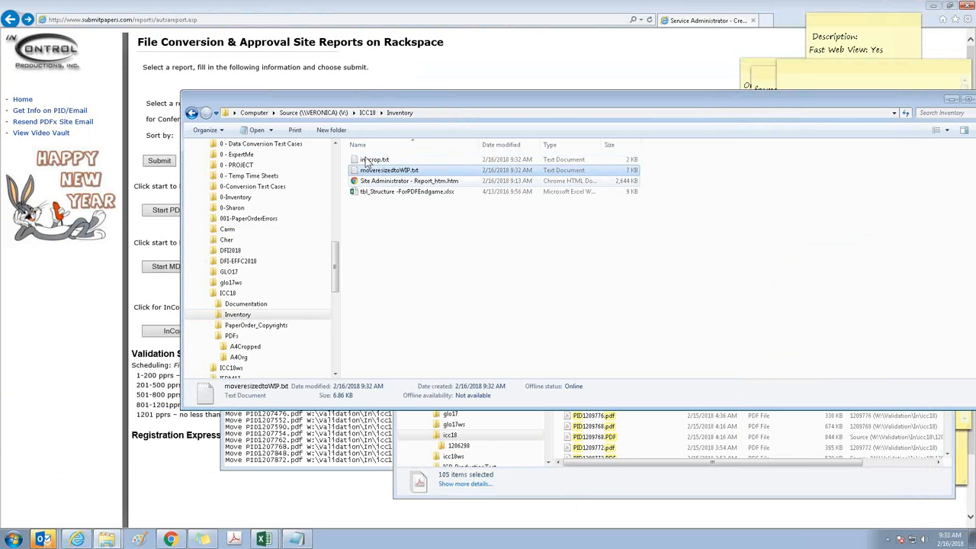
double_click(388, 172)
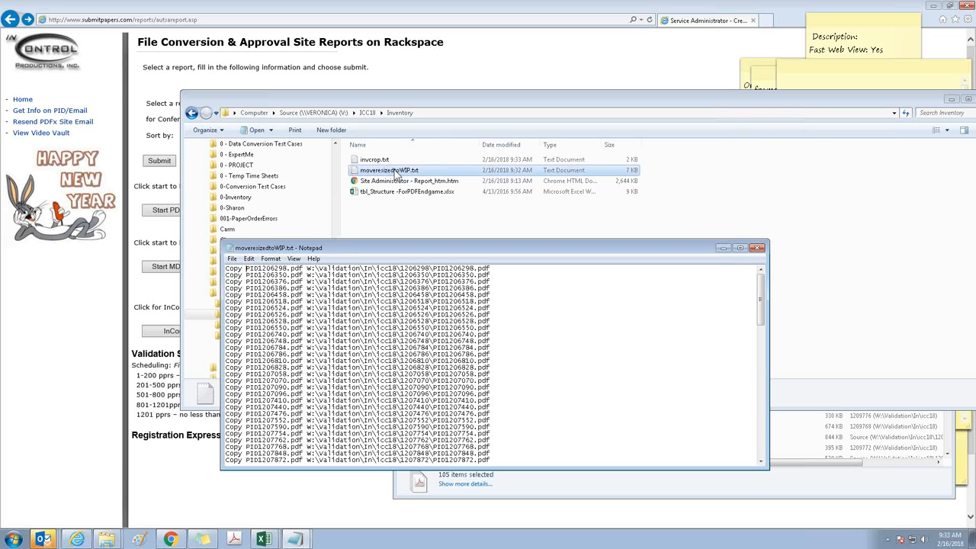
left_click(395, 174)
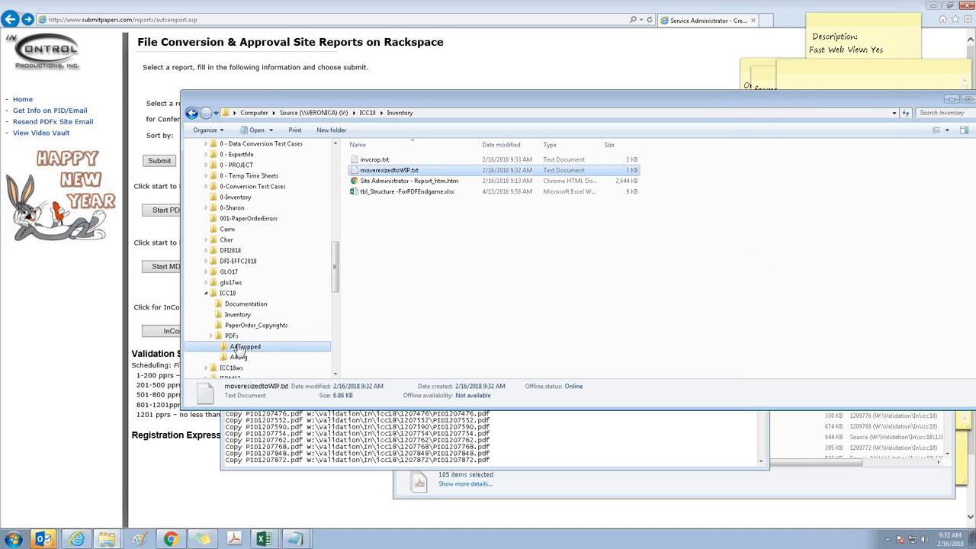
Check the A4Cropped folder's contents, then recheck moveresizedtoWIP.txt in ICC18\Inventory and close it
left_click(238, 347)
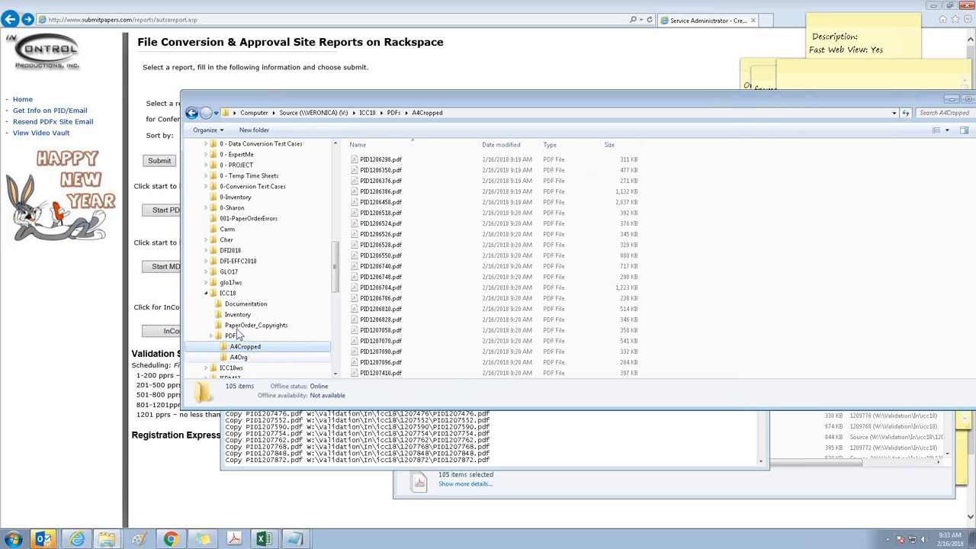
left_click(227, 293)
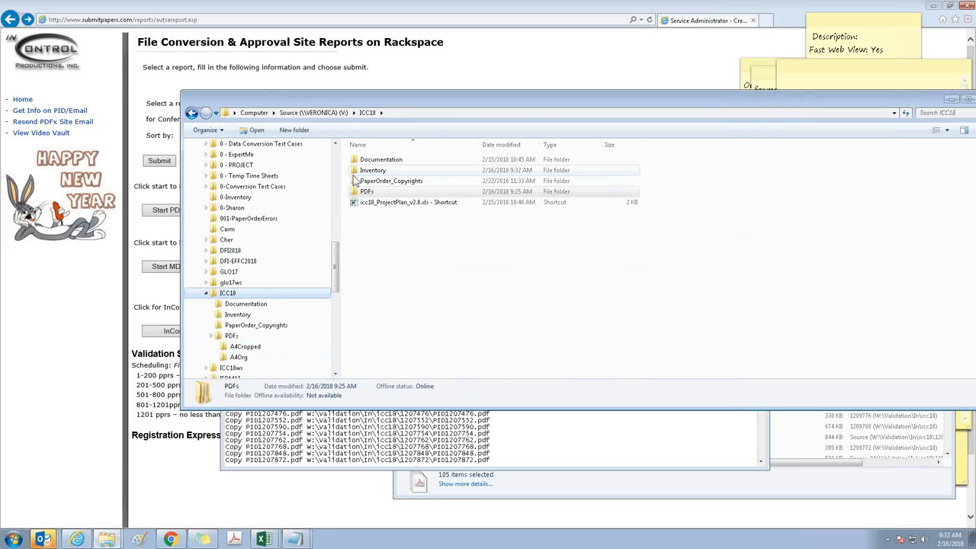
double_click(372, 170)
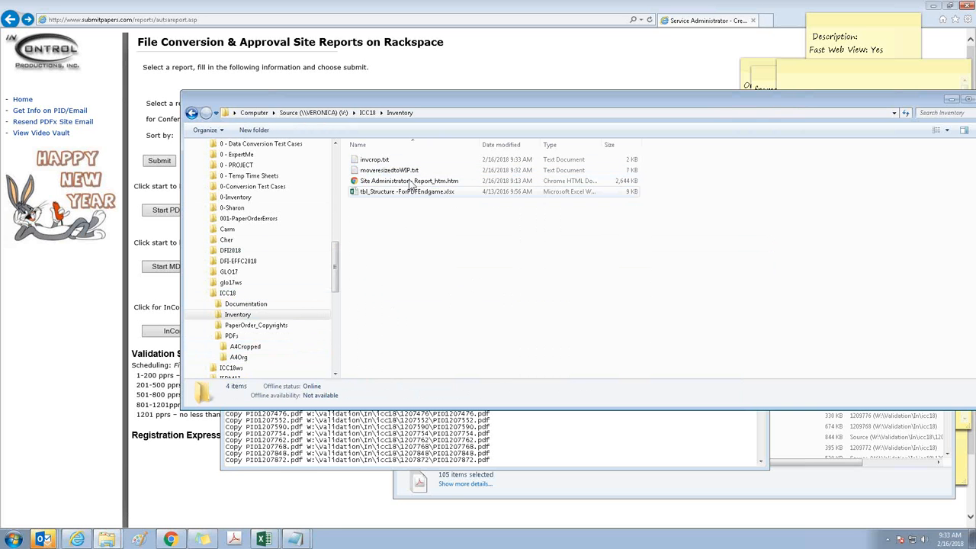
double_click(411, 171)
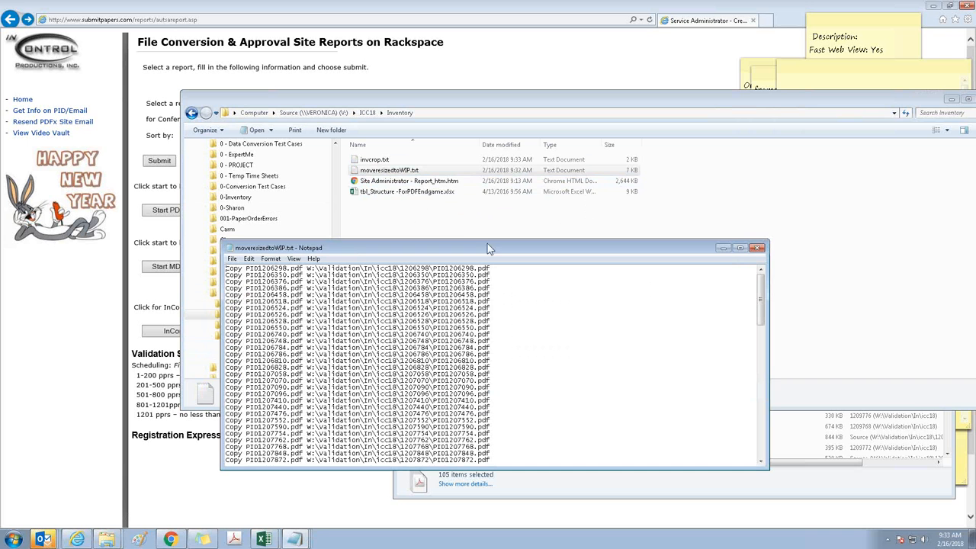
left_click(309, 193)
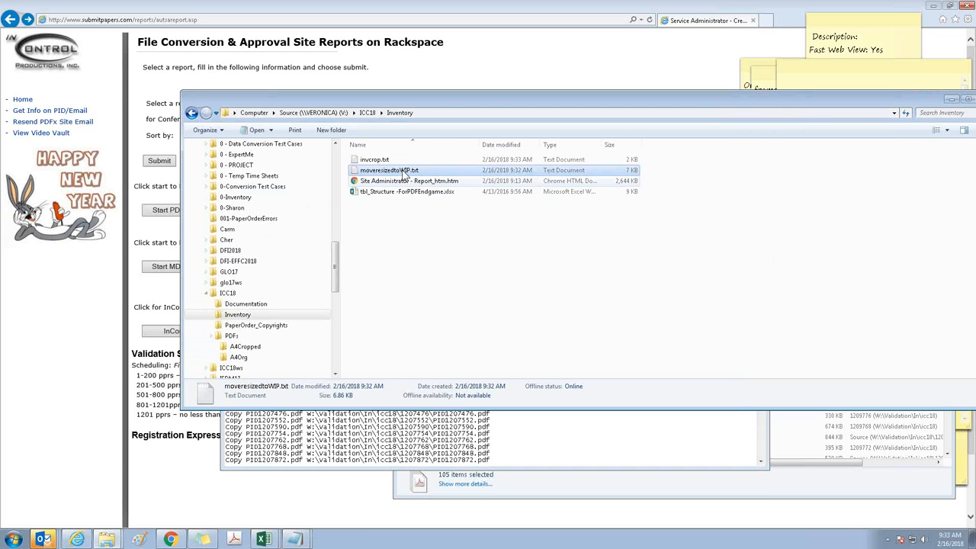
left_click(576, 433)
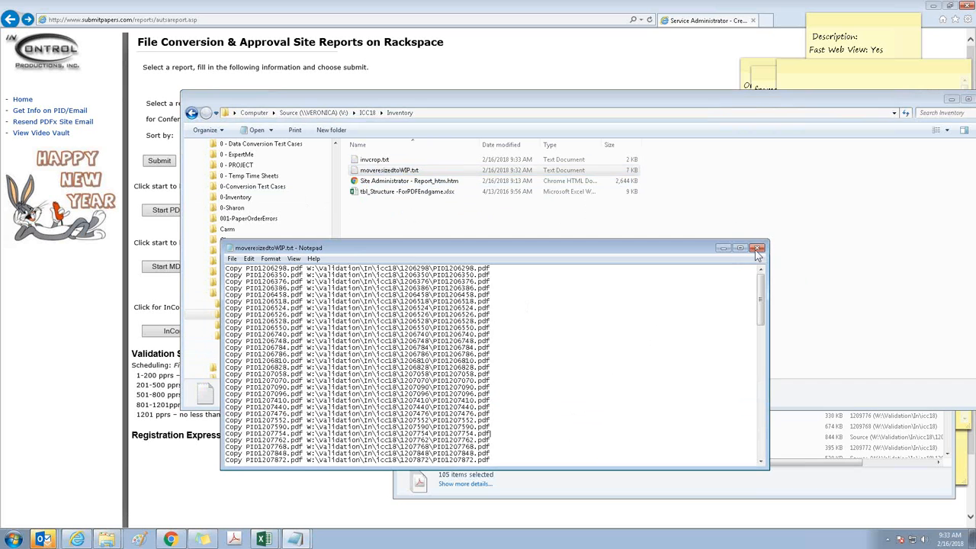
left_click(756, 251)
Run the In Validation report on the File Conversion & Approval reports site and examine the conference entries
left_click(556, 223)
left_click(273, 79)
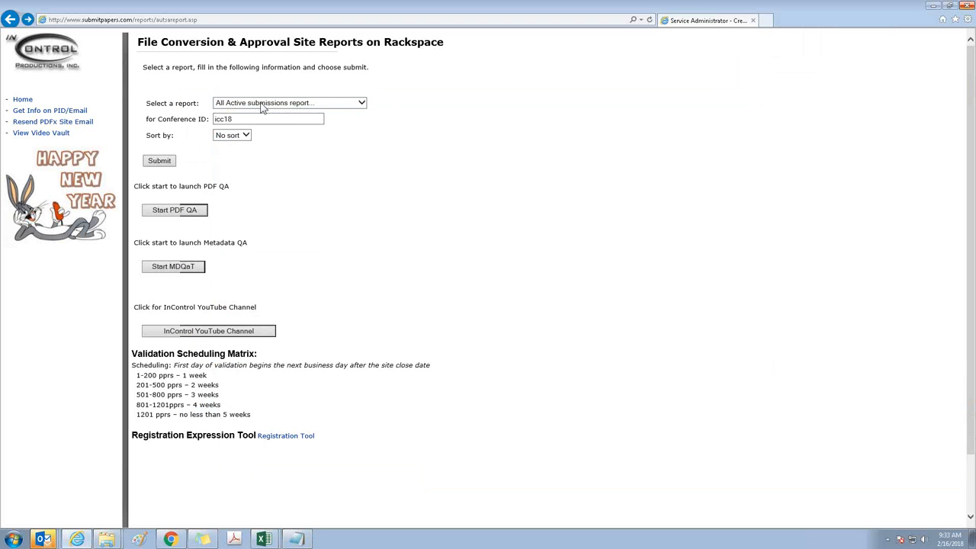
left_click(263, 103)
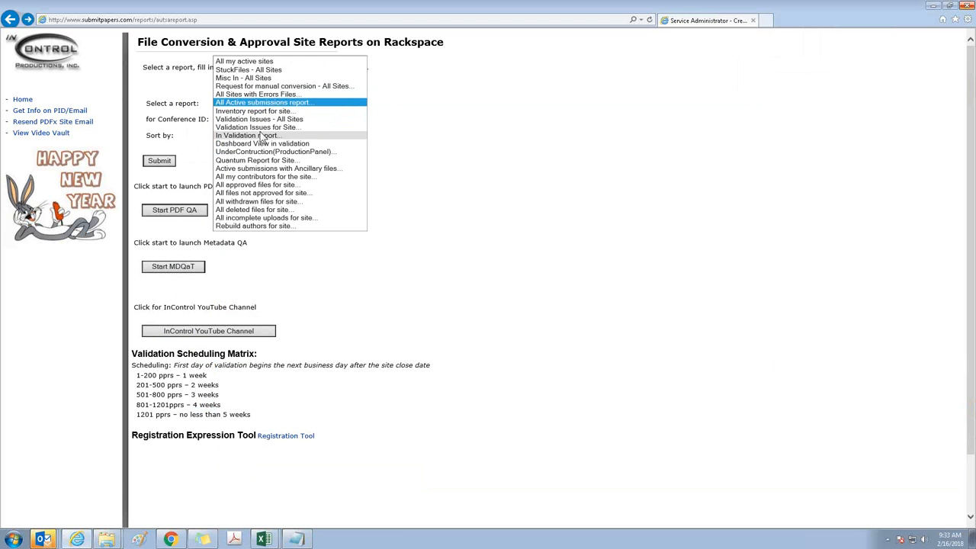
left_click(262, 135)
left_click(151, 162)
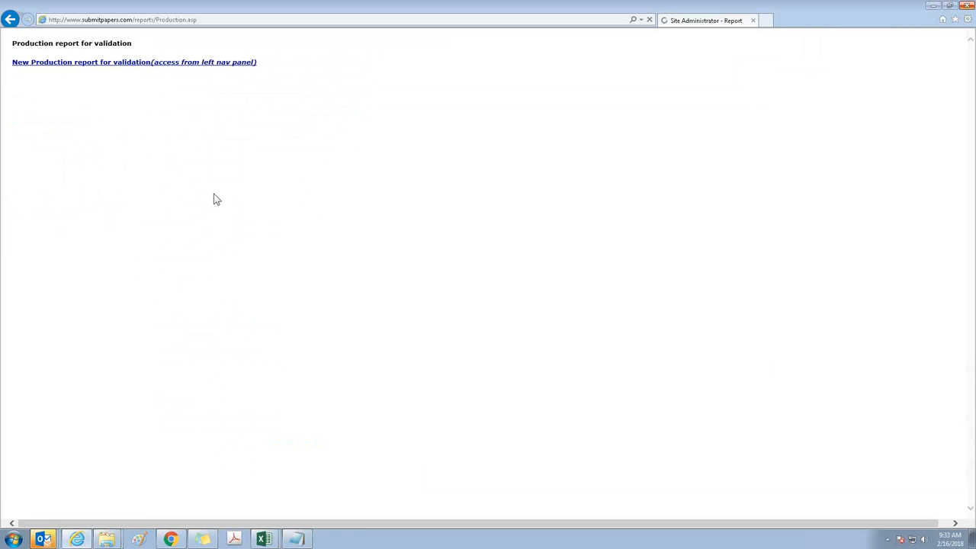
scroll(105, 229, "down", 2)
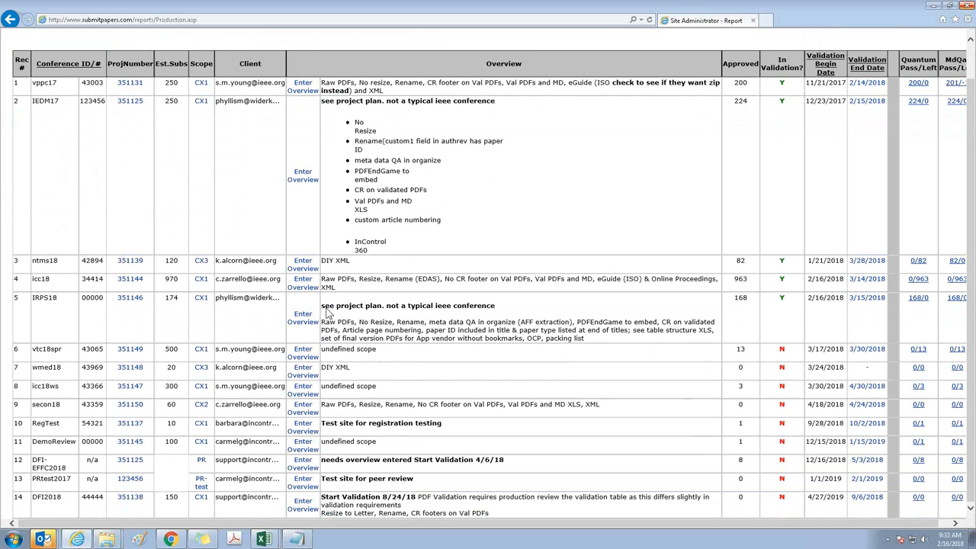
Switch to the Layla remote desktop session, view its Outlook inbox full screen, and minimize the session
mouse_move(43, 539)
left_click(39, 482)
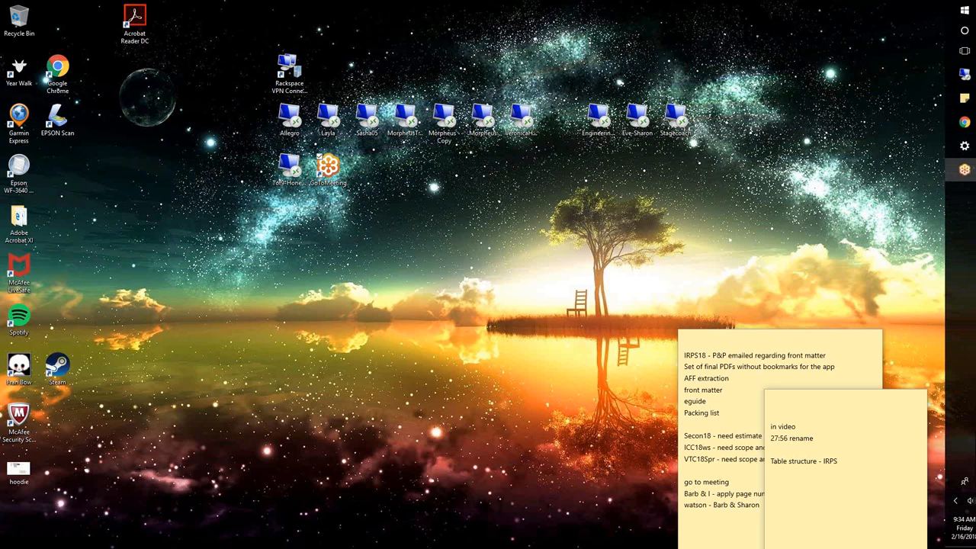
left_click(956, 75)
left_click(898, 84)
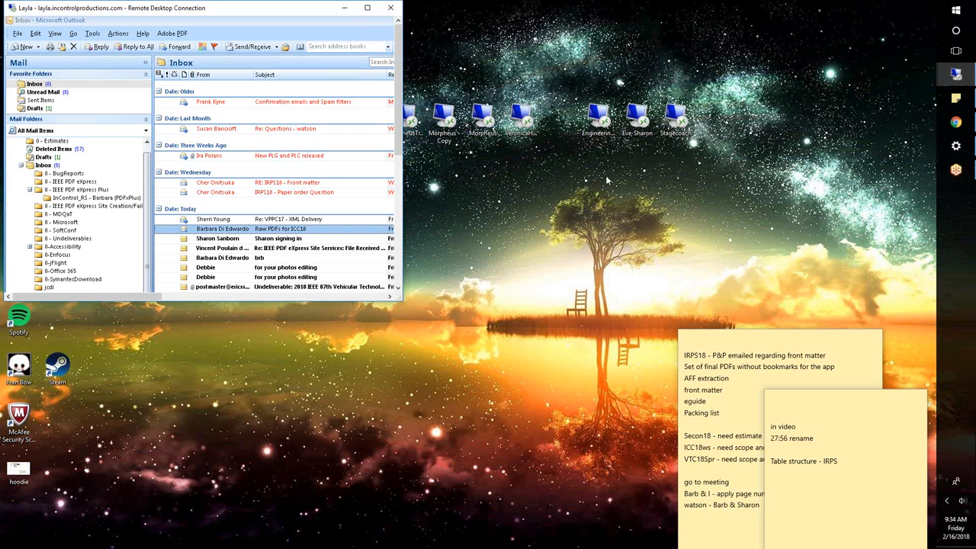
left_click(367, 8)
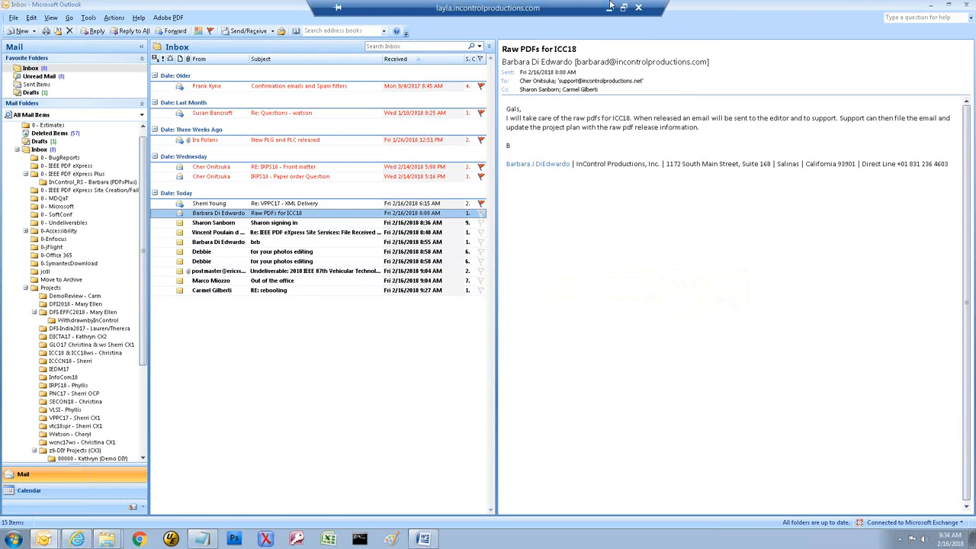
left_click(609, 7)
Return to the Allegro remote desktop session, minimize Outlook and the validation report browser, and minimize the session
mouse_move(966, 77)
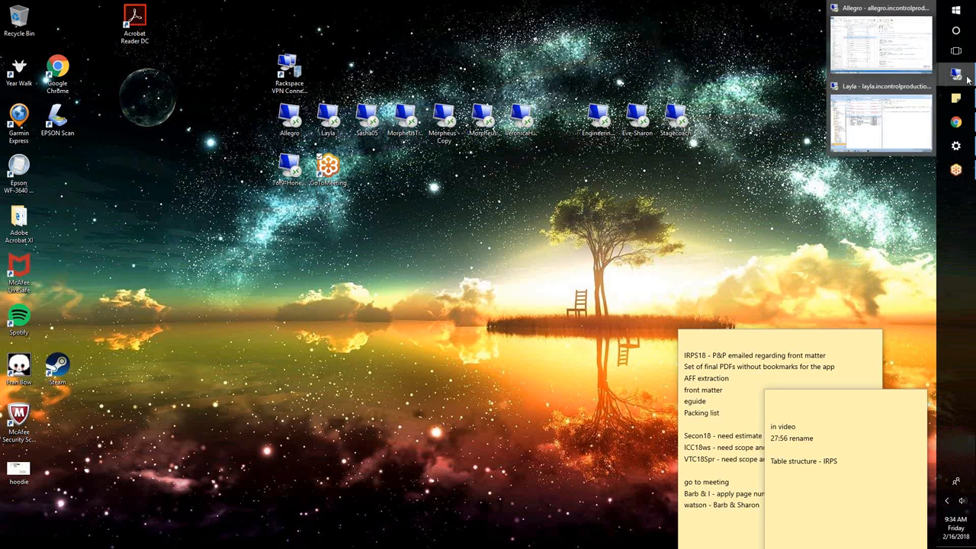
left_click(880, 42)
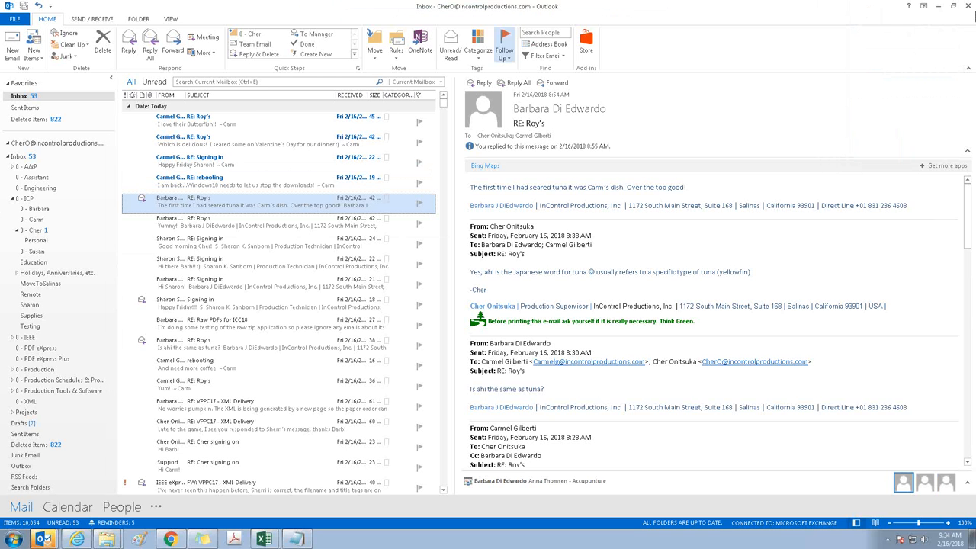
left_click(937, 6)
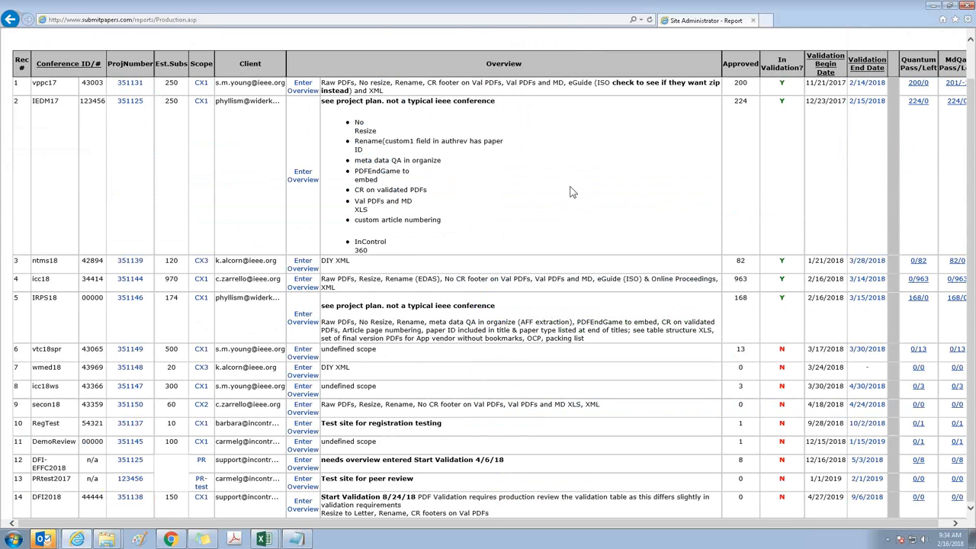
left_click(933, 6)
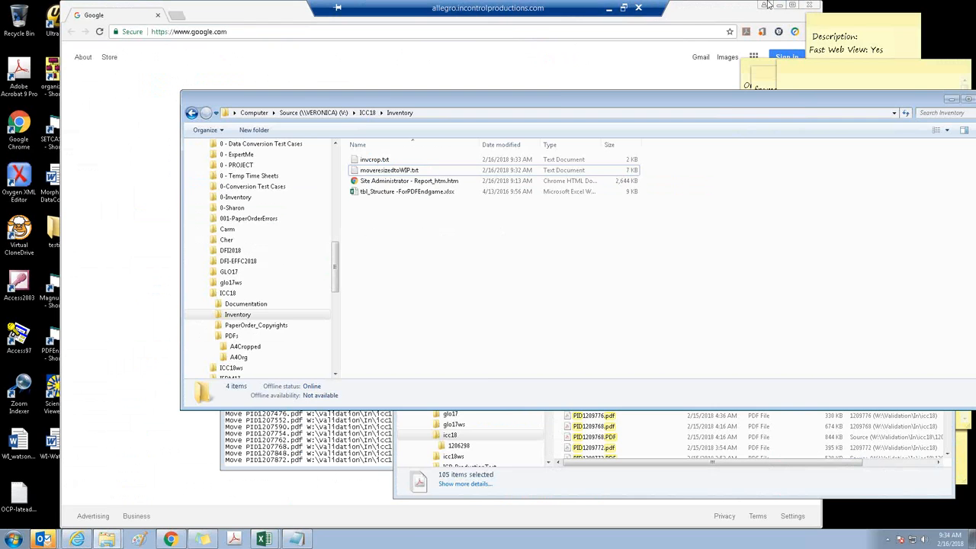
left_click(608, 6)
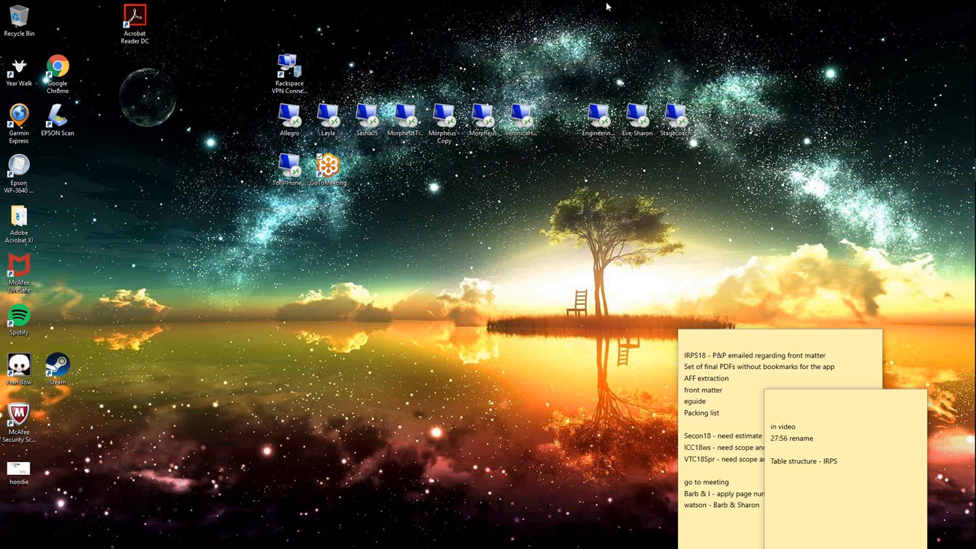